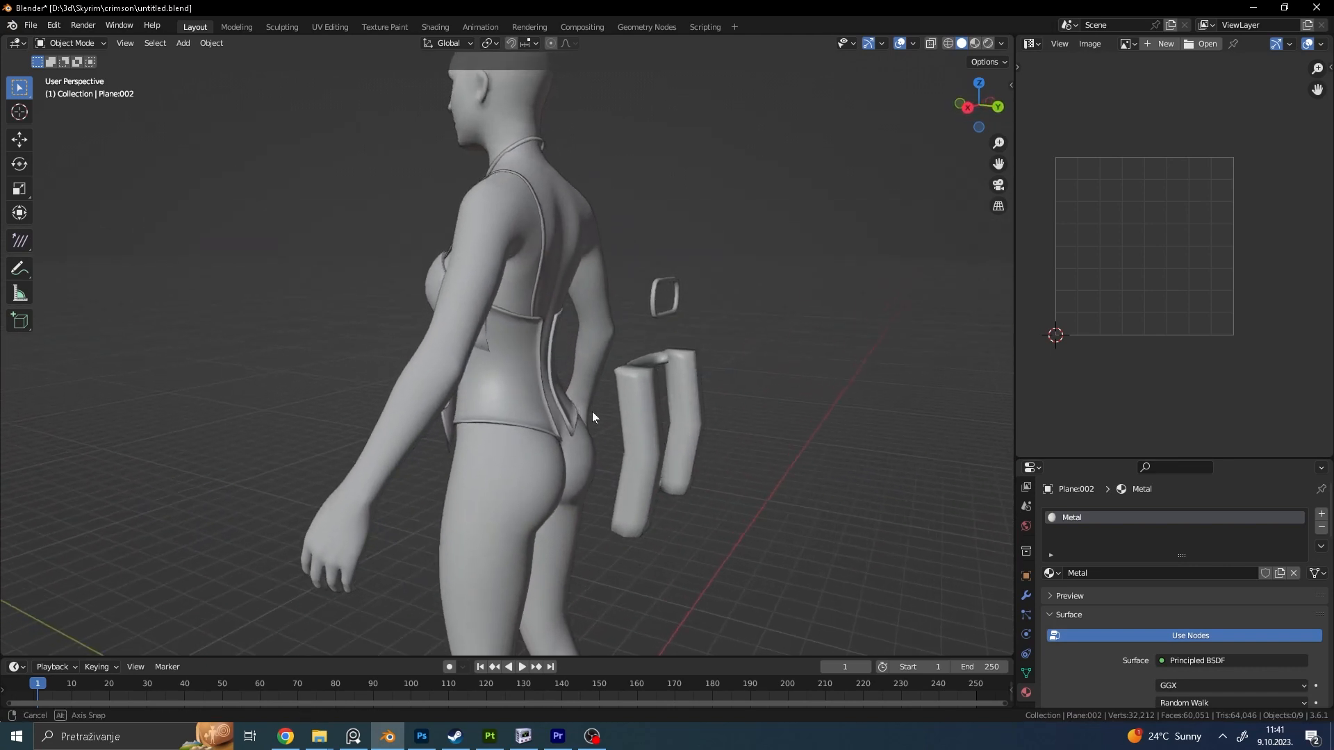
left_click(690, 393)
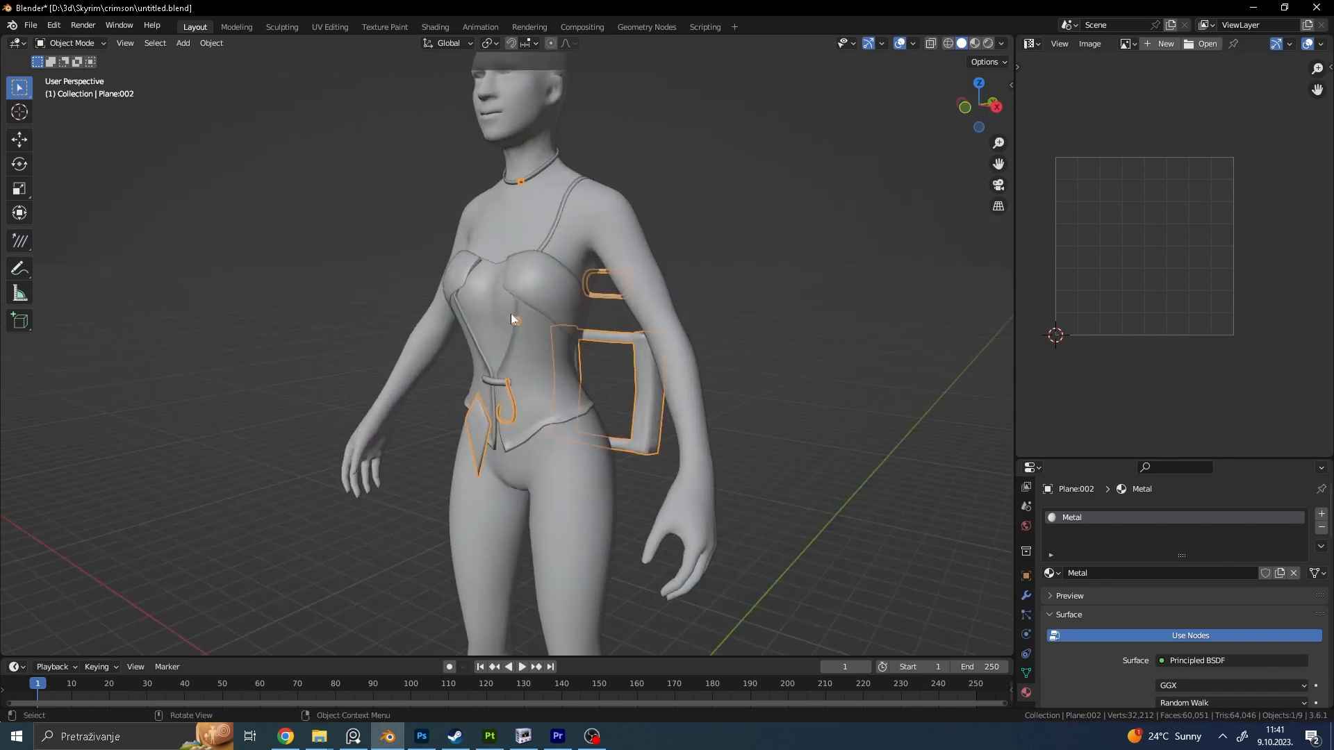
left_click(556, 307)
left_click(776, 289)
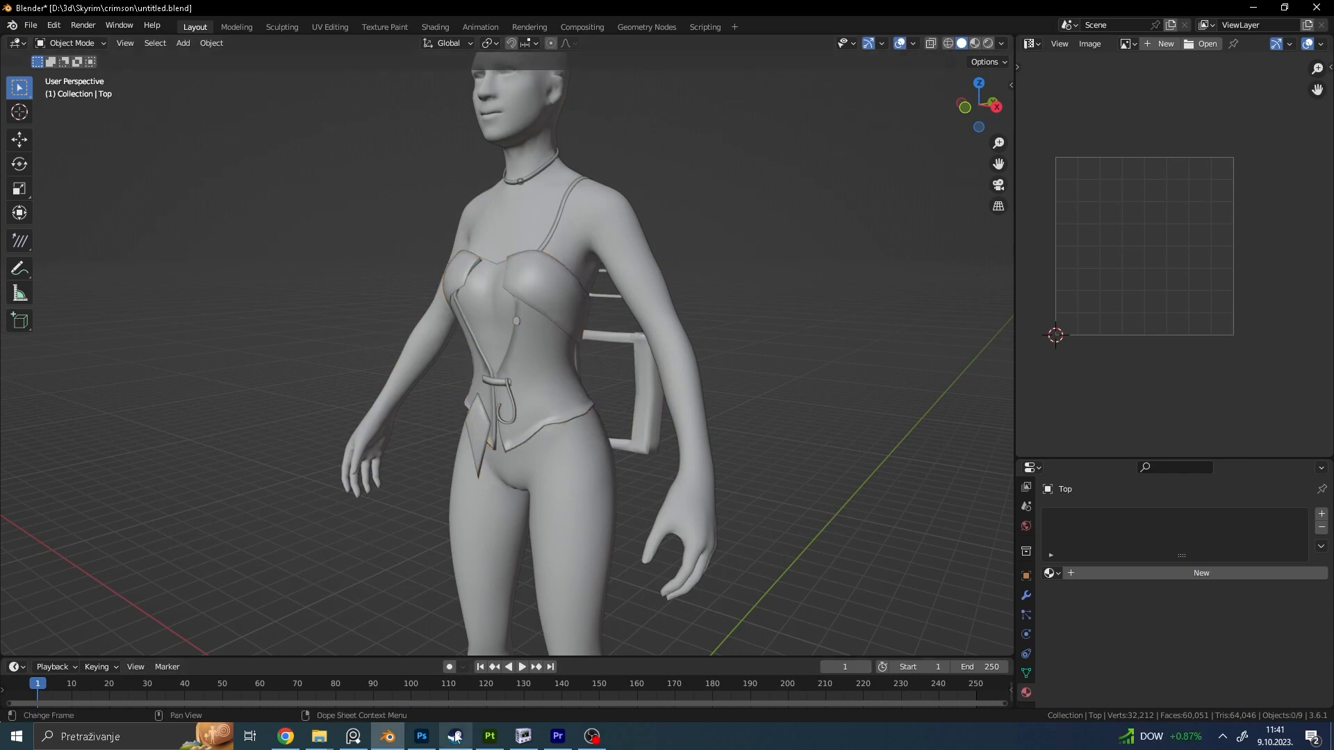
Step: Bring up the floating reference board, place it beside the character and enlarge the black-and-red corset outfit
left_click(353, 737)
scroll(1167, 608, "down", 5)
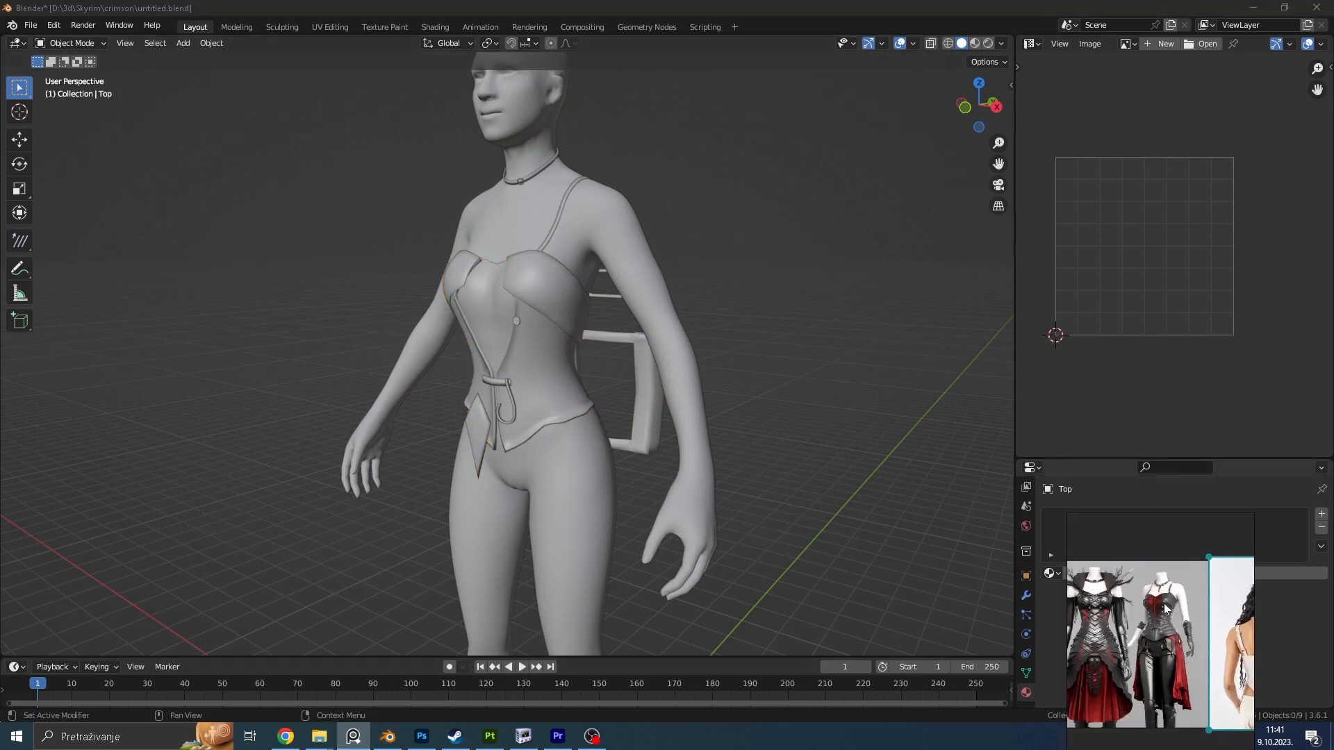
middle_click_drag(1192, 635, 1183, 604)
right_click_drag(1201, 630, 925, 281)
scroll(900, 291, "up", 4)
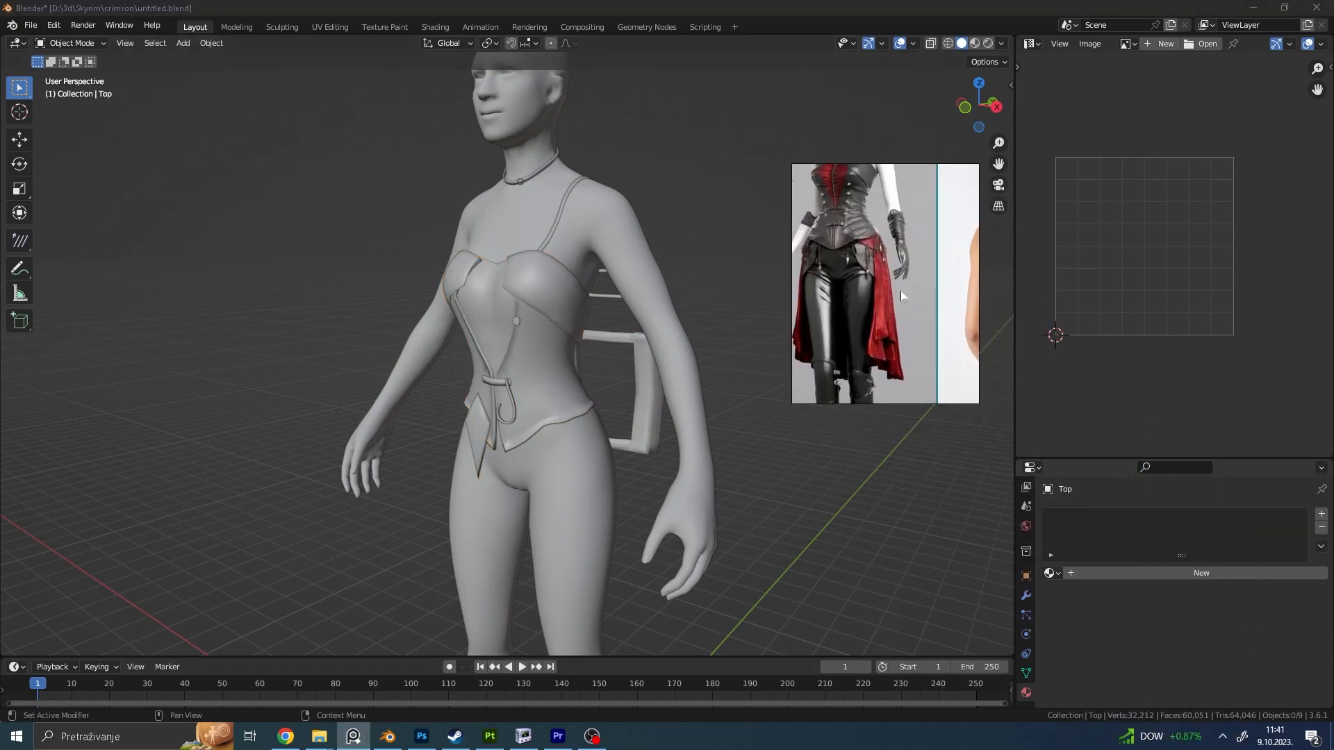
Step: Compare the reference images' corset charm and back strap buckles with the metal pieces modelled around the character
scroll(869, 244, "up", 3)
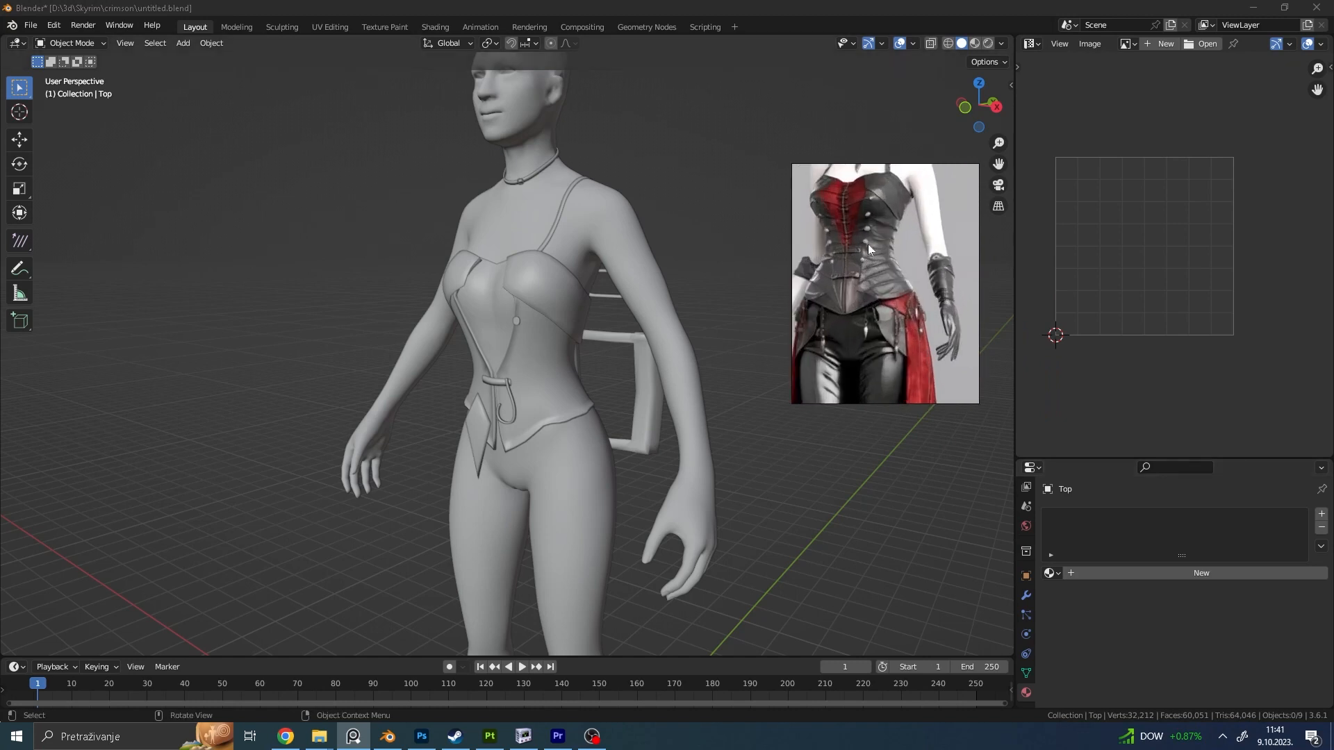
scroll(537, 310, "up", 2)
scroll(841, 337, "up", 3)
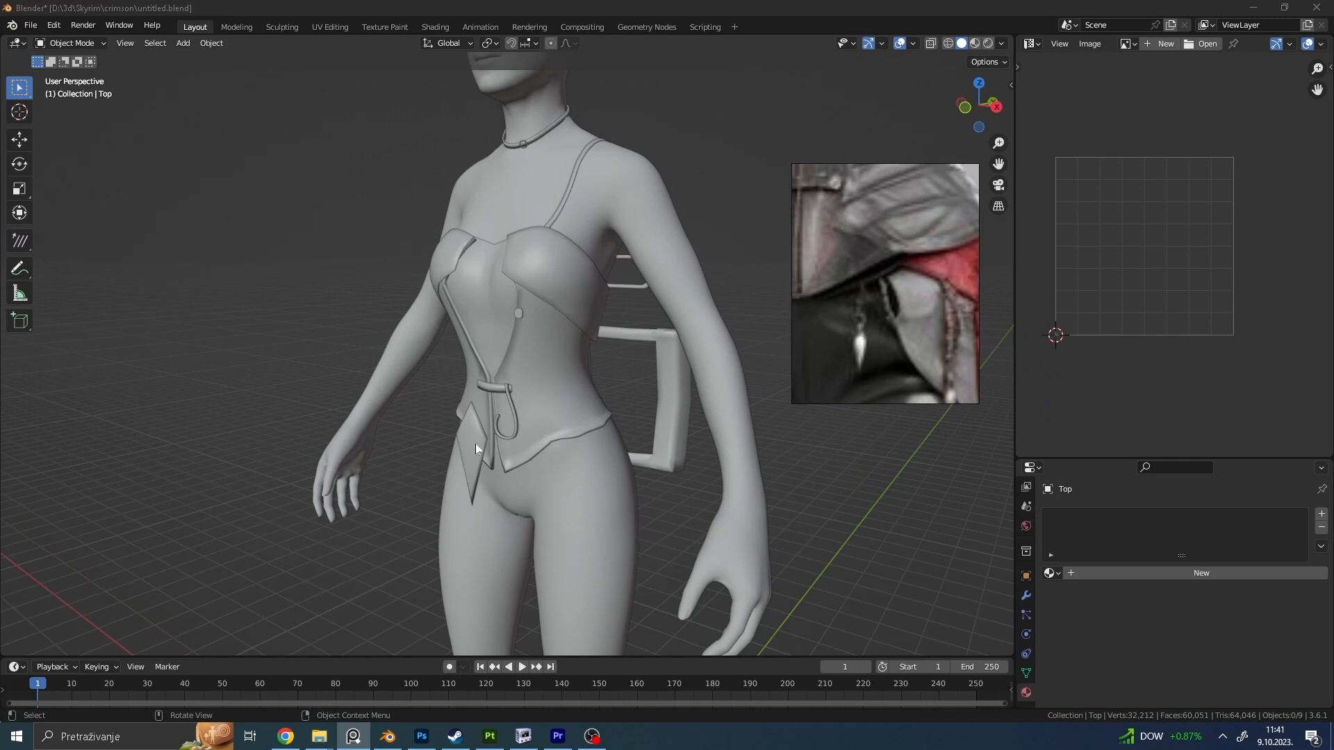
middle_click_drag(499, 448, 507, 423)
middle_click_drag(732, 395, 658, 382)
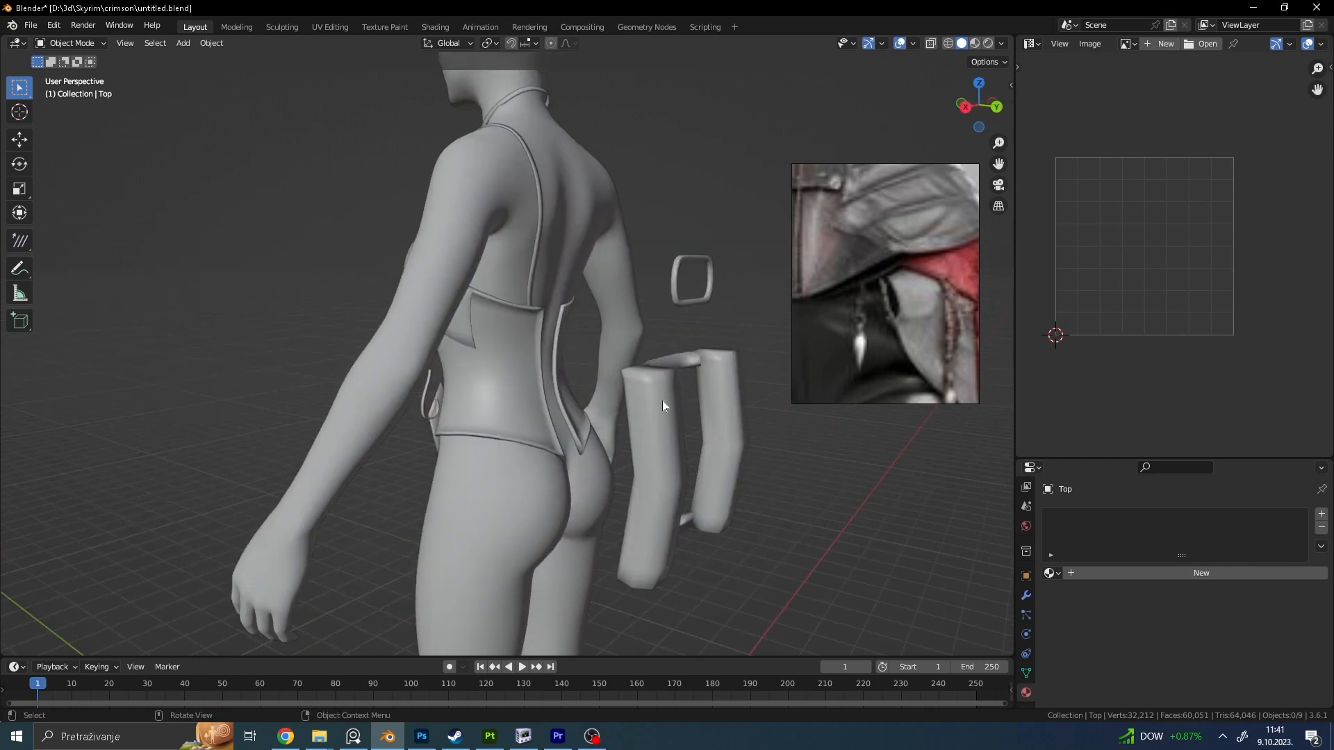
scroll(891, 241, "down", 3)
scroll(870, 242, "down", 3)
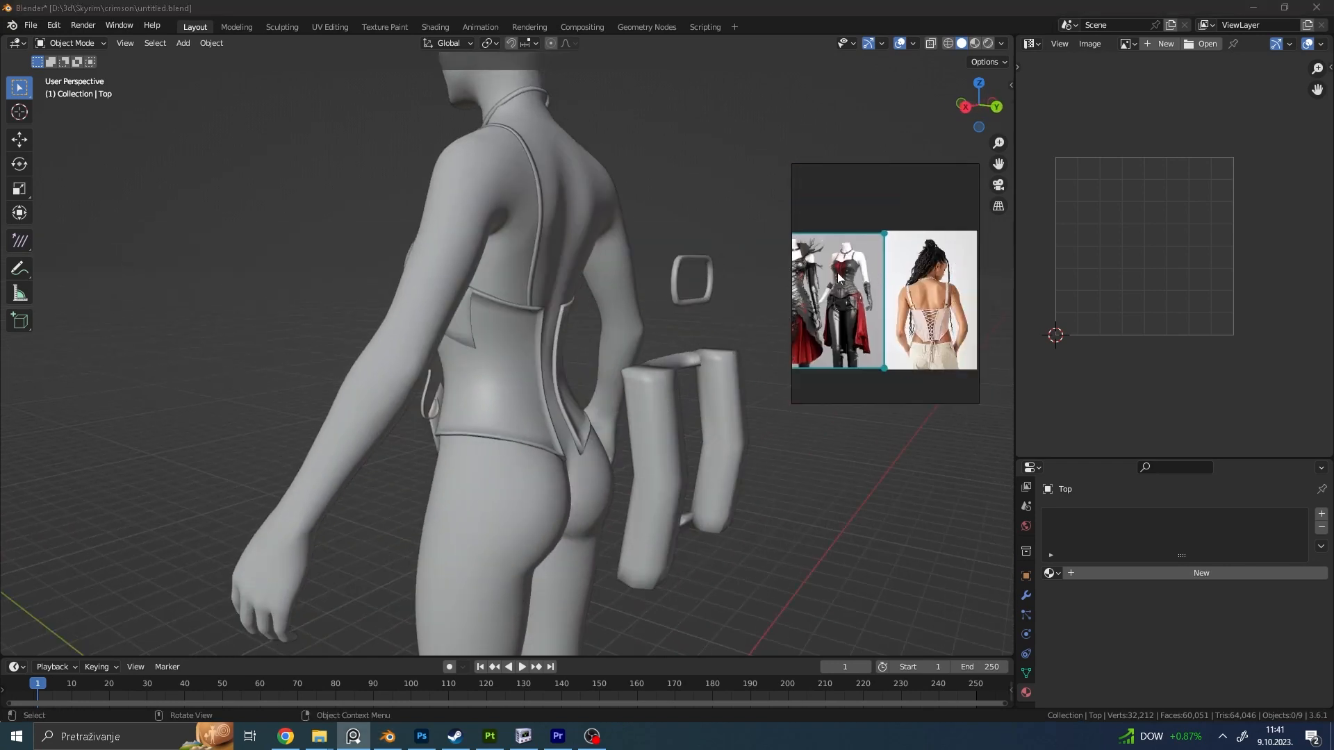
scroll(885, 314, "up", 4)
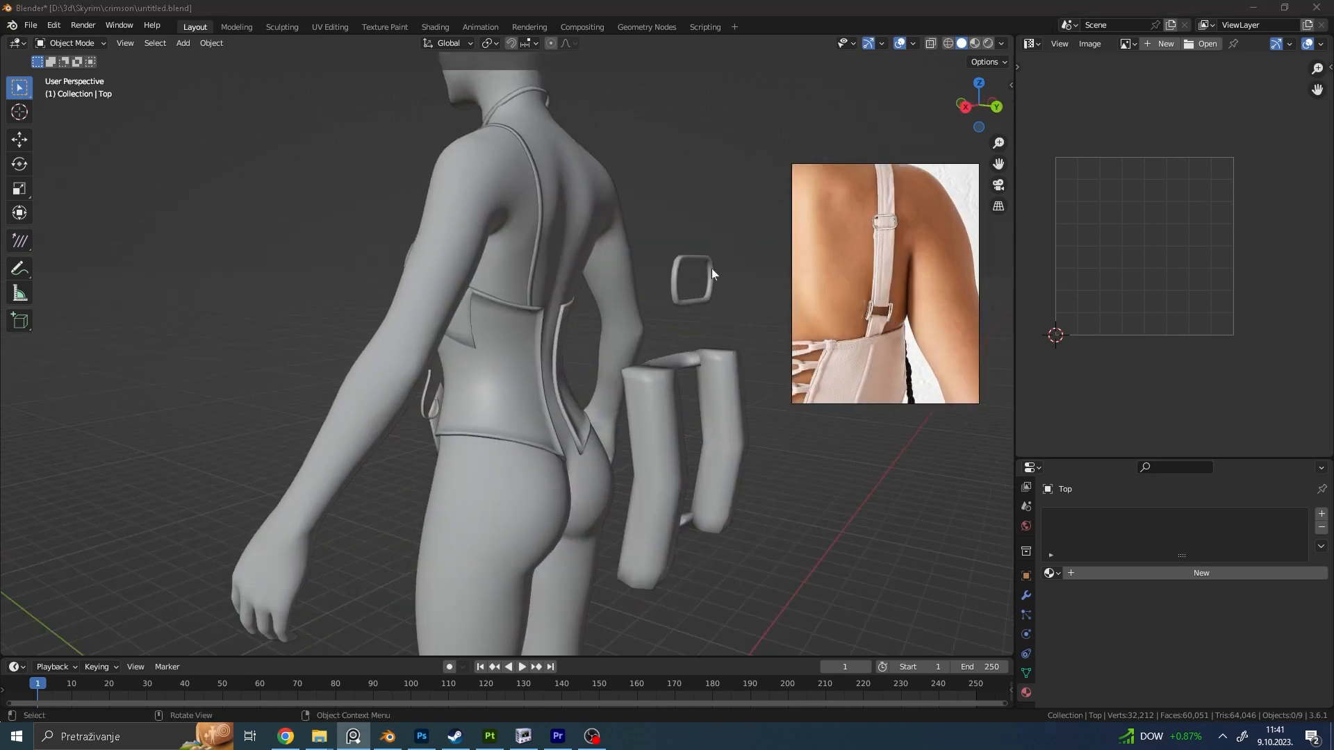
middle_click_drag(872, 228, 626, 348)
scroll(883, 285, "down", 6)
middle_click_drag(861, 296, 866, 331)
scroll(827, 354, "down", 3)
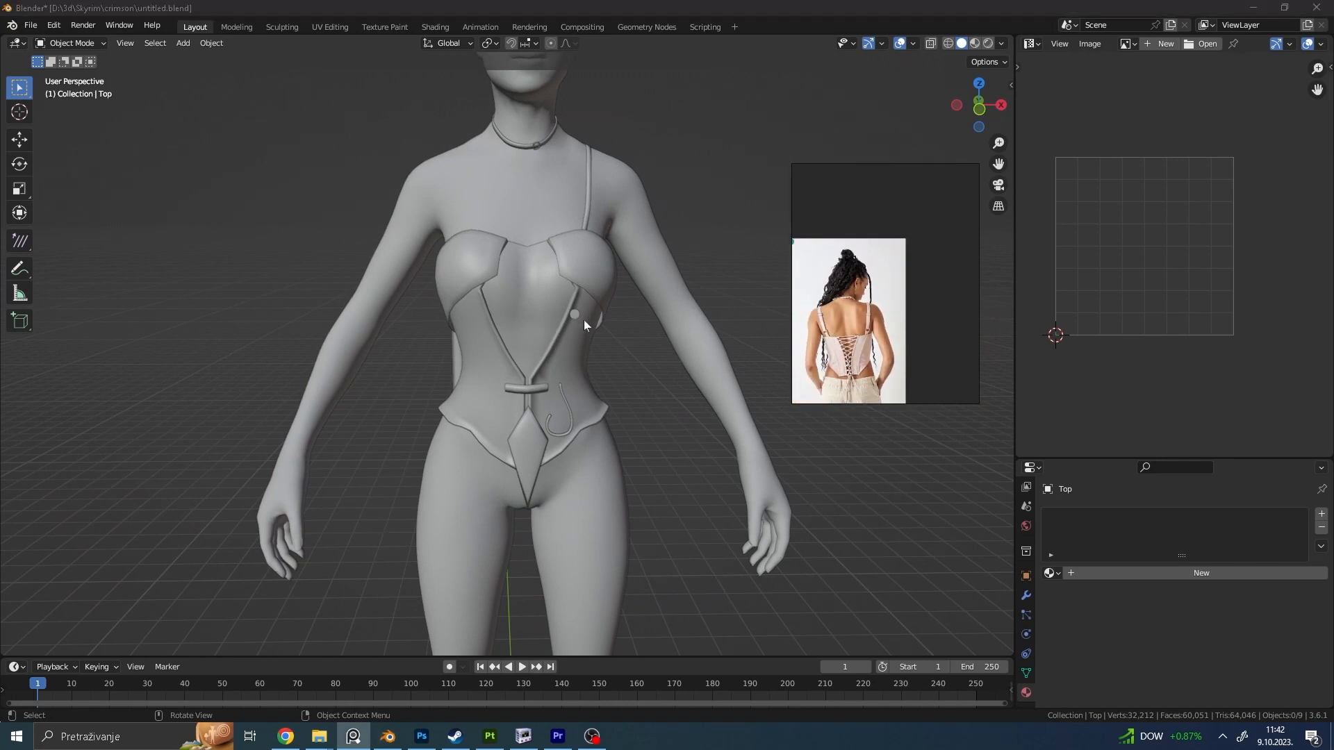
Step: Select the metal pieces object and inspect the mesh of its diamond charm and hook in Edit Mode
middle_click_drag(583, 319, 548, 321)
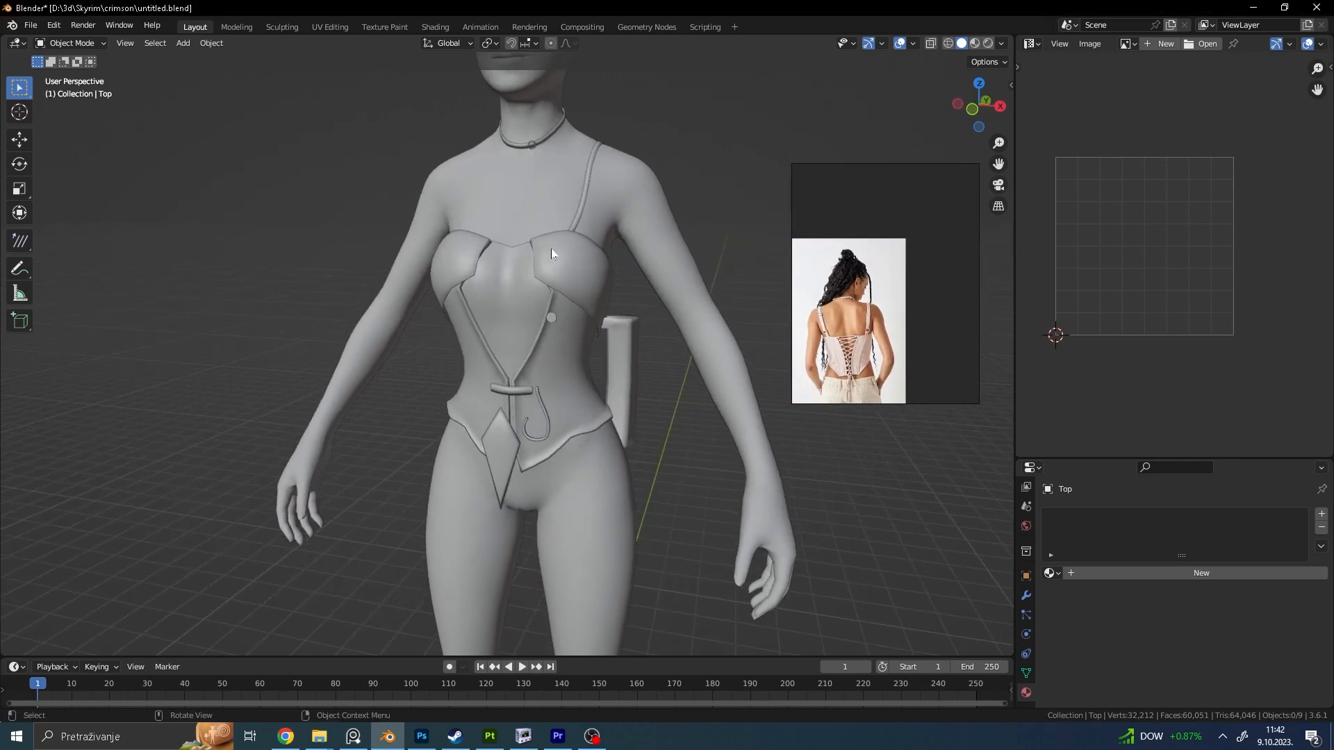
mouse_move(648, 357)
middle_mouse_down()
mouse_move(620, 343)
mouse_move(642, 372)
middle_mouse_up()
left_click(507, 444)
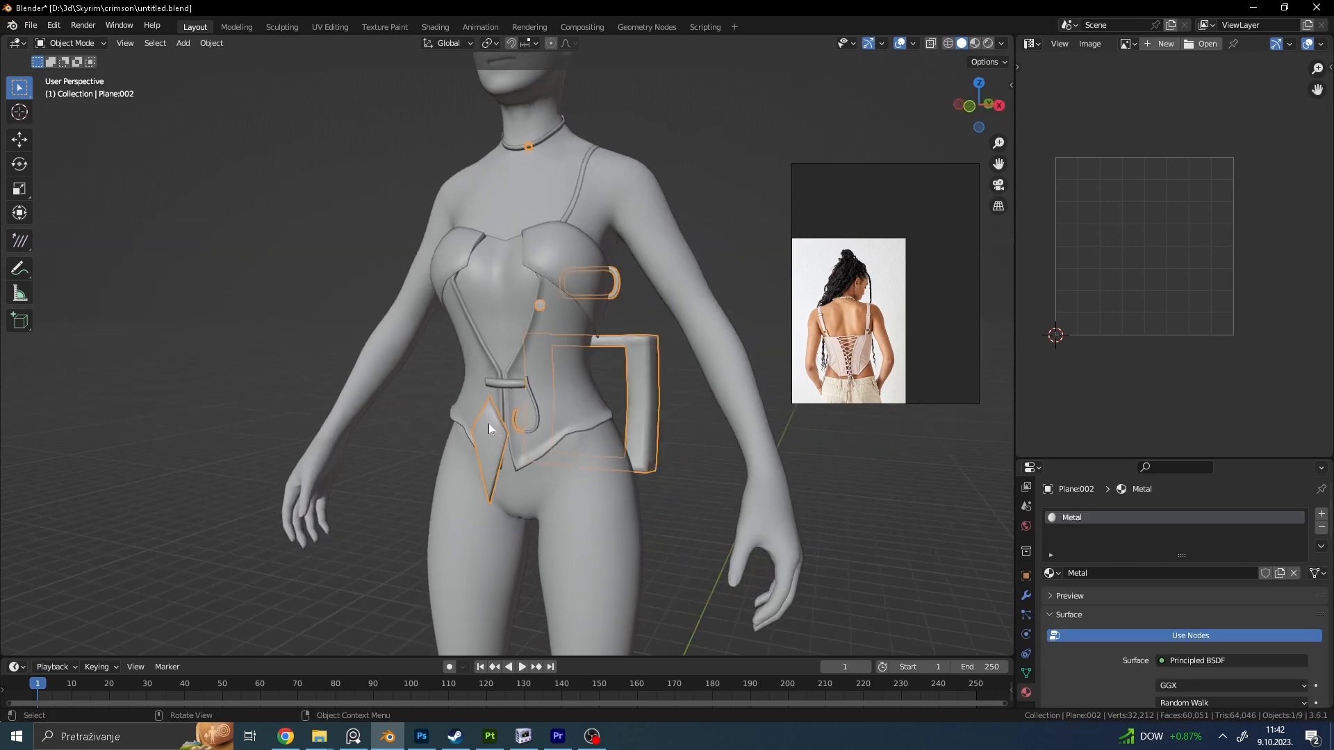
key("Tab")
scroll(489, 424, "up", 6)
middle_click_drag(501, 389, 434, 361)
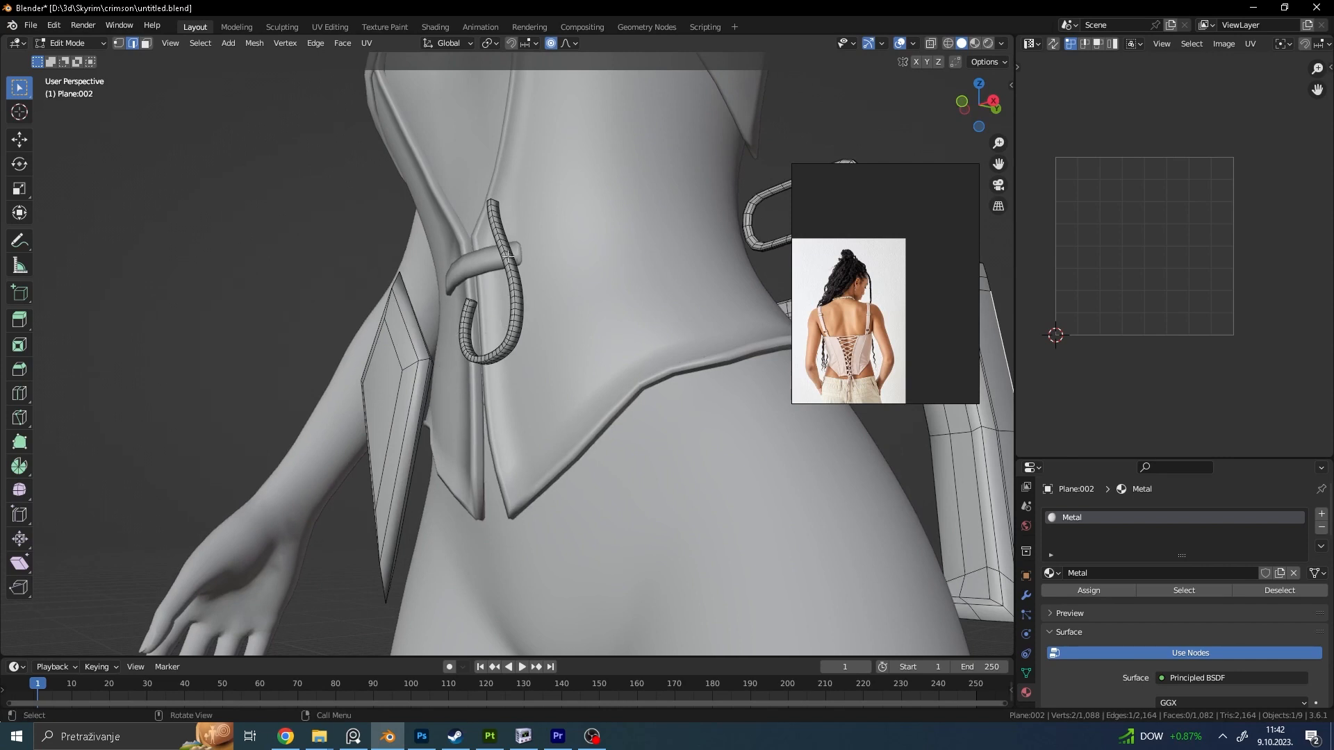
scroll(501, 266, "down", 6)
key("Tab")
middle_click_drag(636, 324, 678, 478)
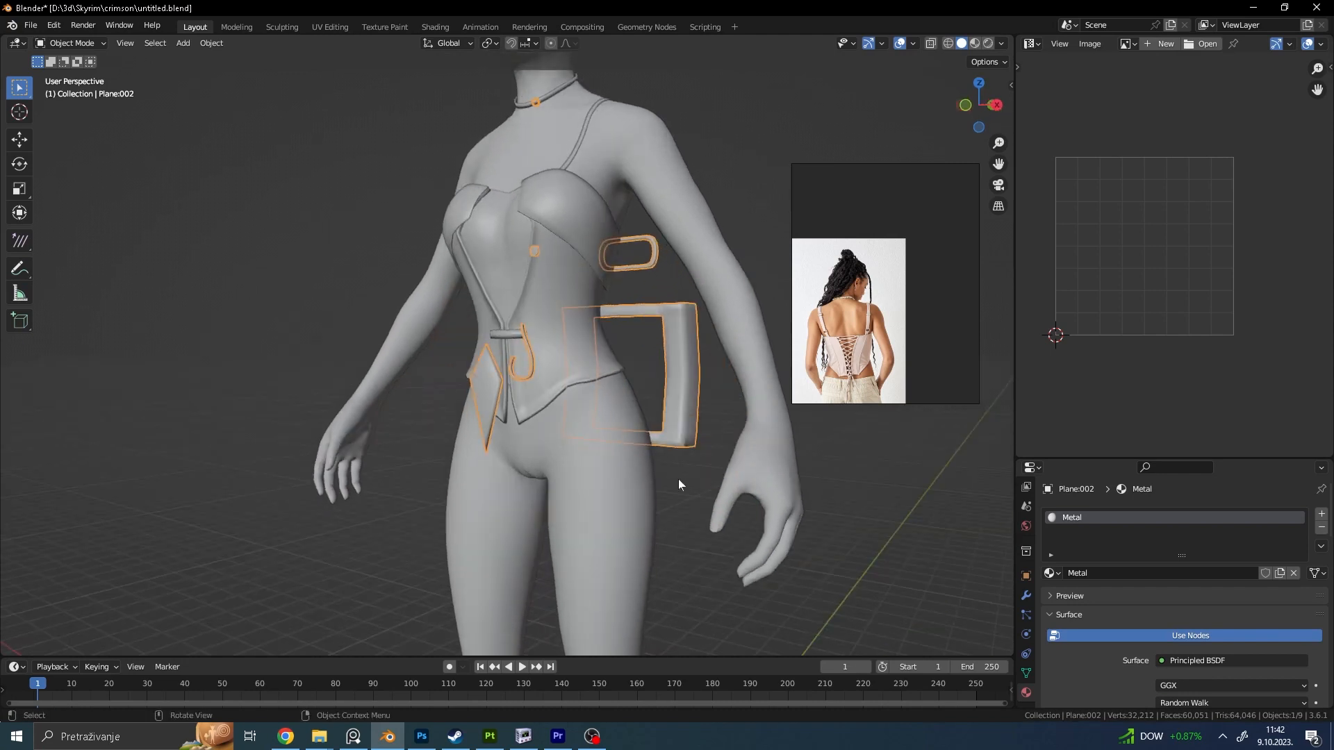
Step: Add a mesh cube with nothing else selected and raise it along Z to the character's leg height
left_click(662, 481)
scroll(662, 481, "down", 4)
key("shift+a")
mouse_move(612, 436)
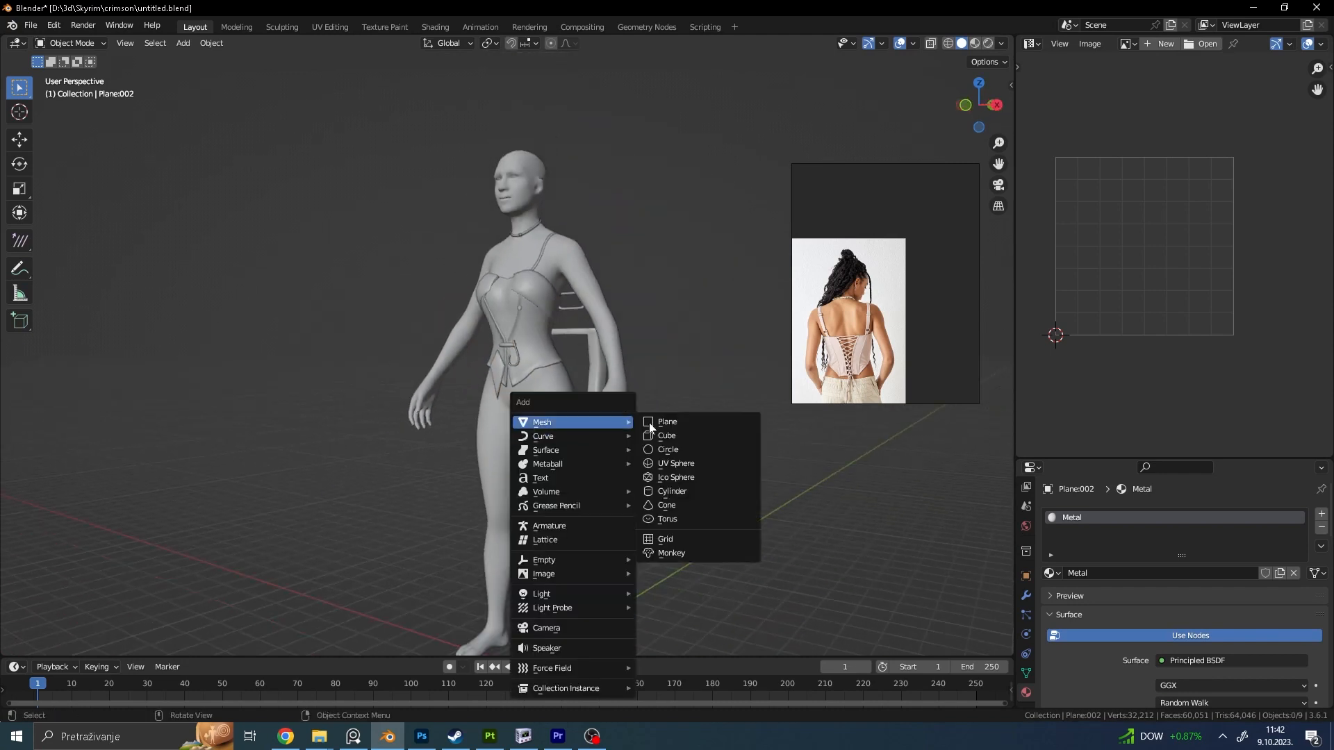
left_click(664, 431)
key("g")
key("z")
left_click(603, 270)
Step: In Edit Mode, add one centred vertical and one centred horizontal loop cut around the cube
key("Tab")
scroll(597, 455, "up", 6)
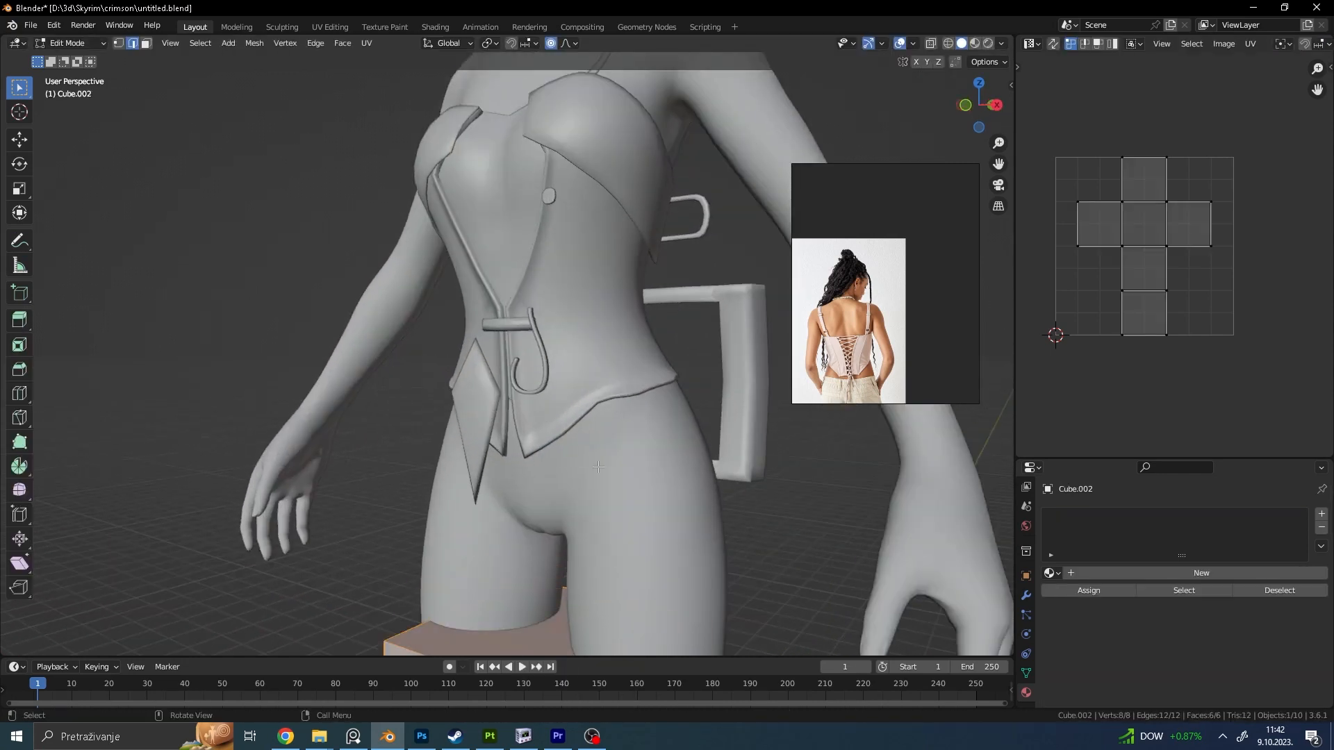
key("ctrl+r")
left_click(597, 455)
right_click(596, 455)
middle_click_drag(542, 476, 471, 413)
key("ctrl+r")
right_click(471, 413)
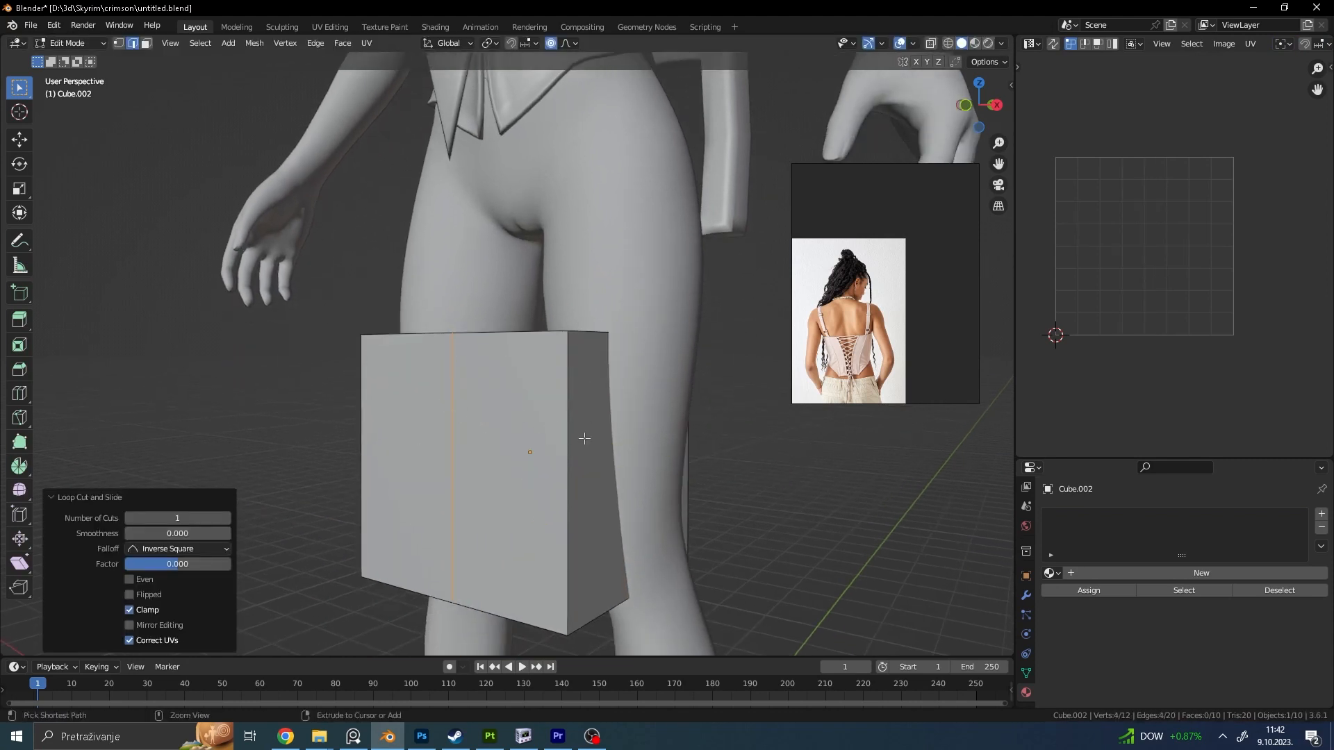
key("ctrl+r")
left_click(582, 449)
right_click(583, 448)
Step: Scale the cube's two middle edge loops outward with proportional editing, by about 1.634 in X and 1.649 in Z
left_click(452, 445, "alt")
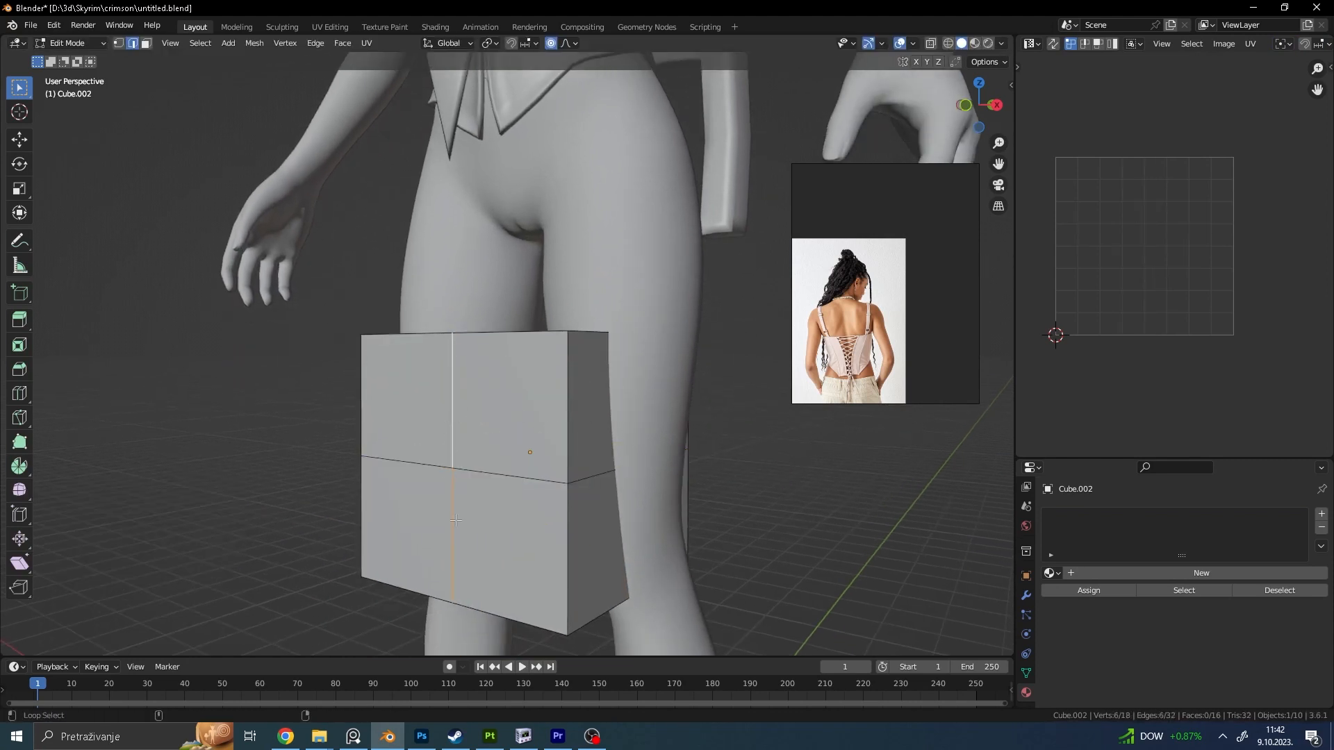
left_click(535, 477, "alt+shift")
middle_click_drag(535, 476, 566, 474)
key("s")
key("x")
left_click(640, 481)
key("s")
key("z")
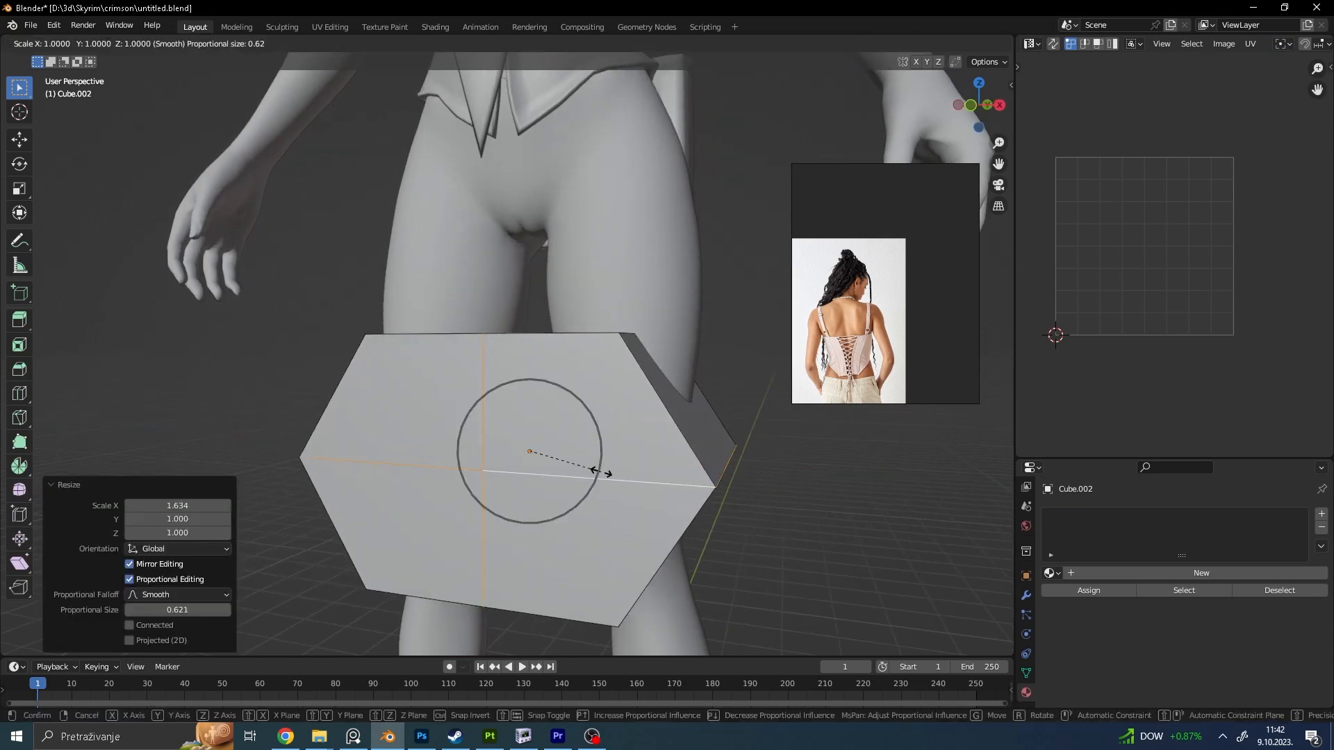
left_click(598, 373)
scroll(600, 374, "down", 3)
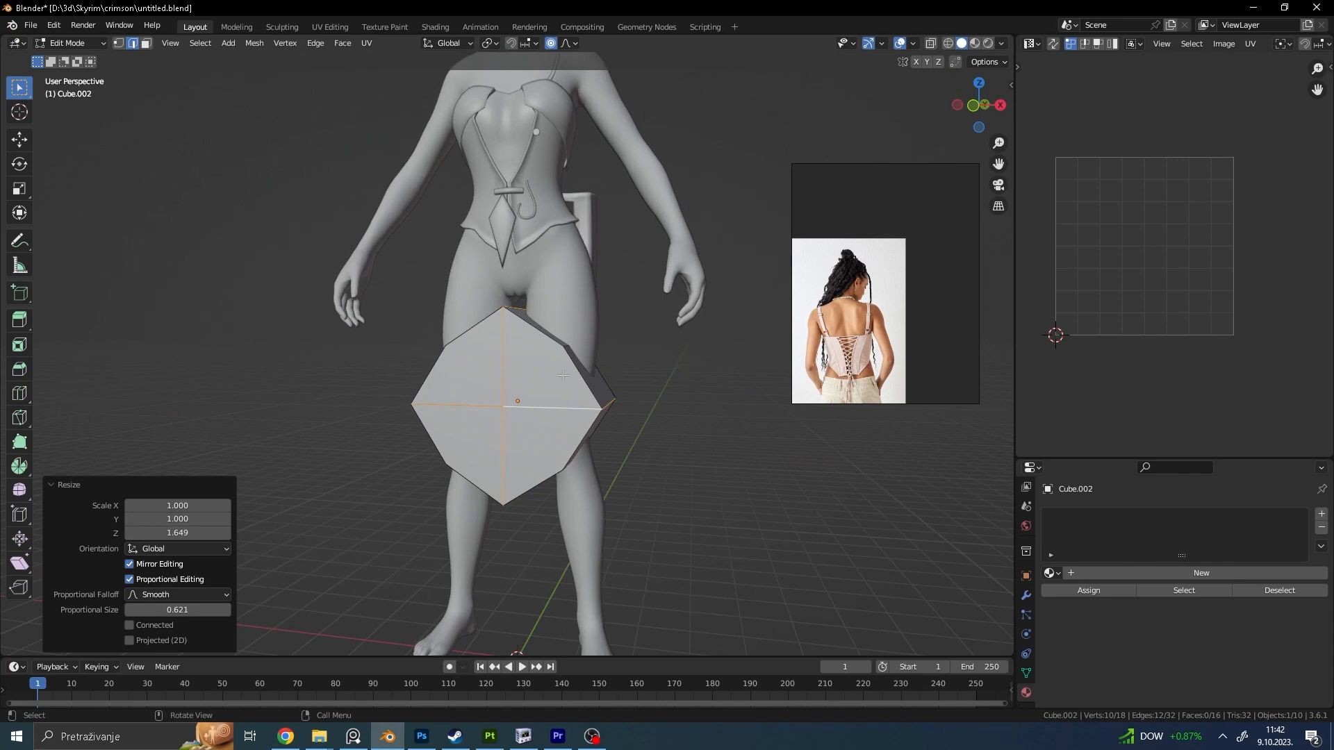
middle_click_drag(563, 376, 519, 369)
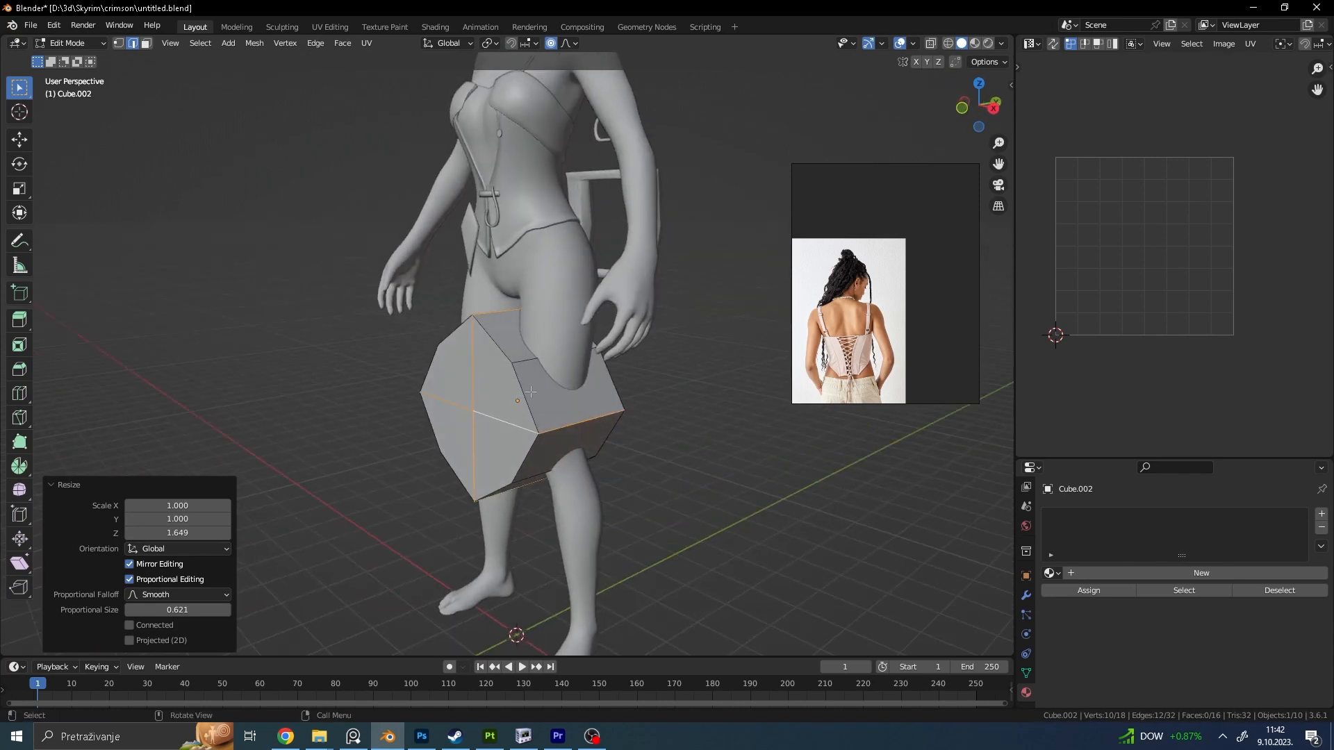
Step: Extrude the shape's four front faces in place and scale them inward with proportional editing turned off
key("a")
key("x")
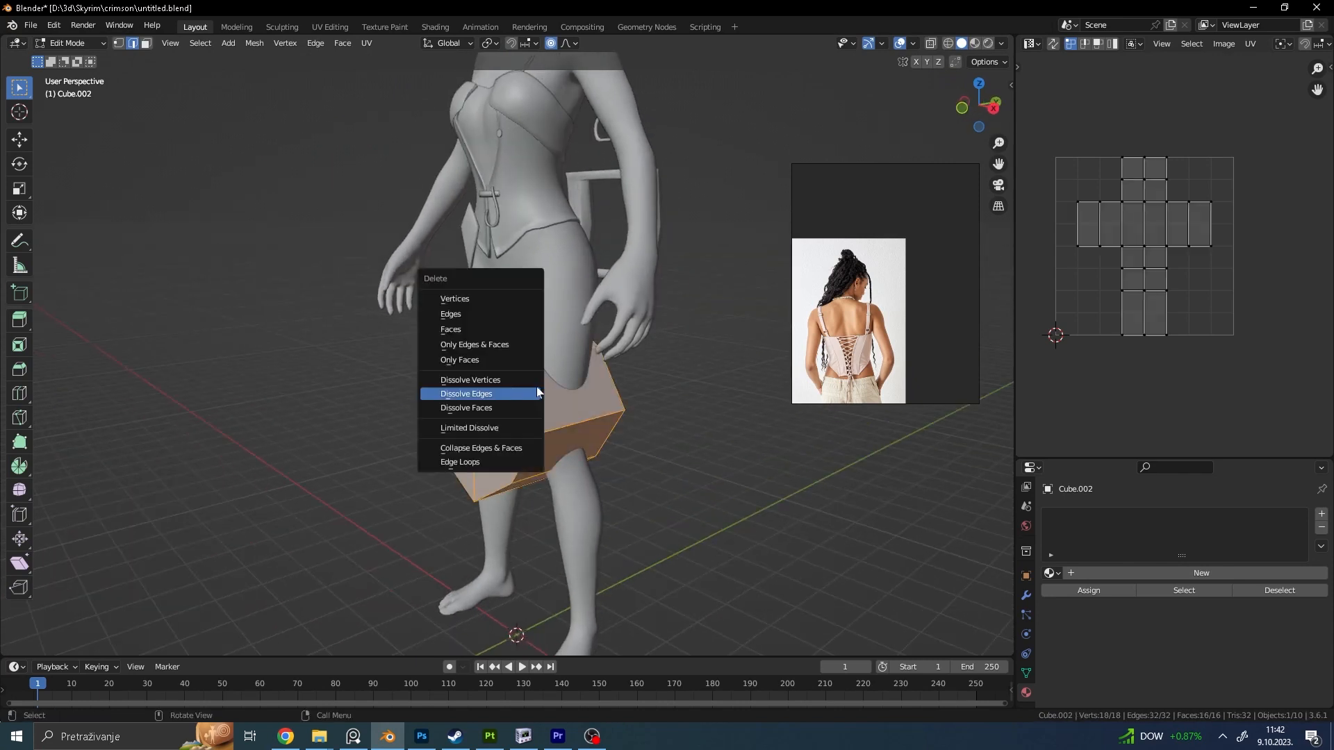
left_click(146, 43)
key("alt+a")
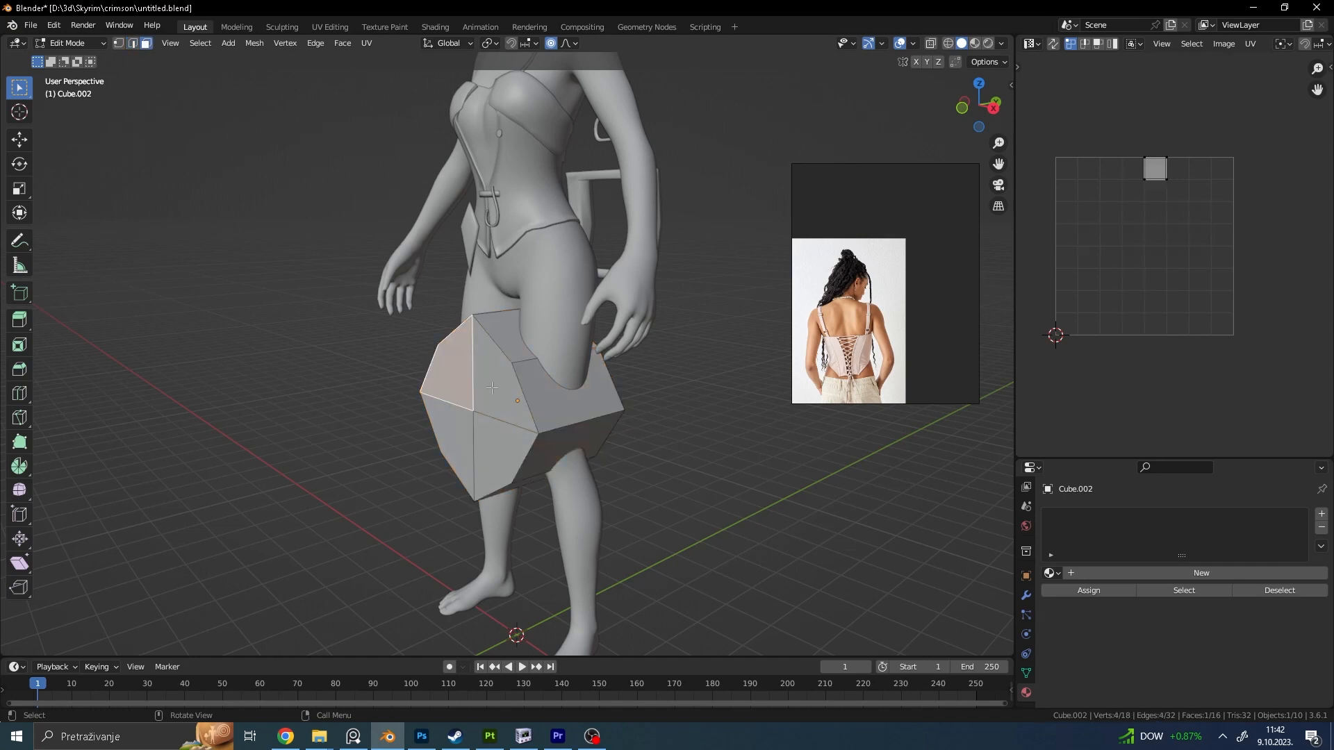
left_click(450, 369)
left_click(487, 451, "shift")
key("e")
right_click(619, 380)
key("s")
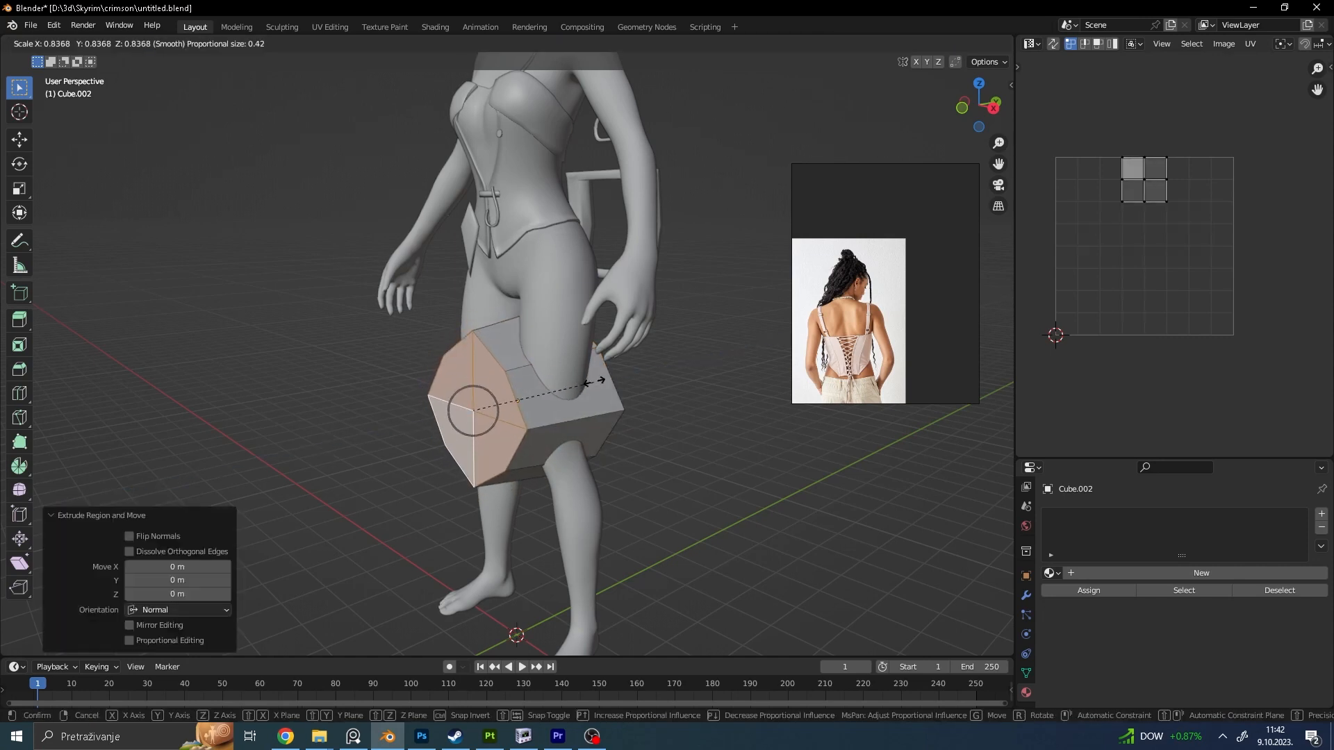
right_click(576, 383)
key("s")
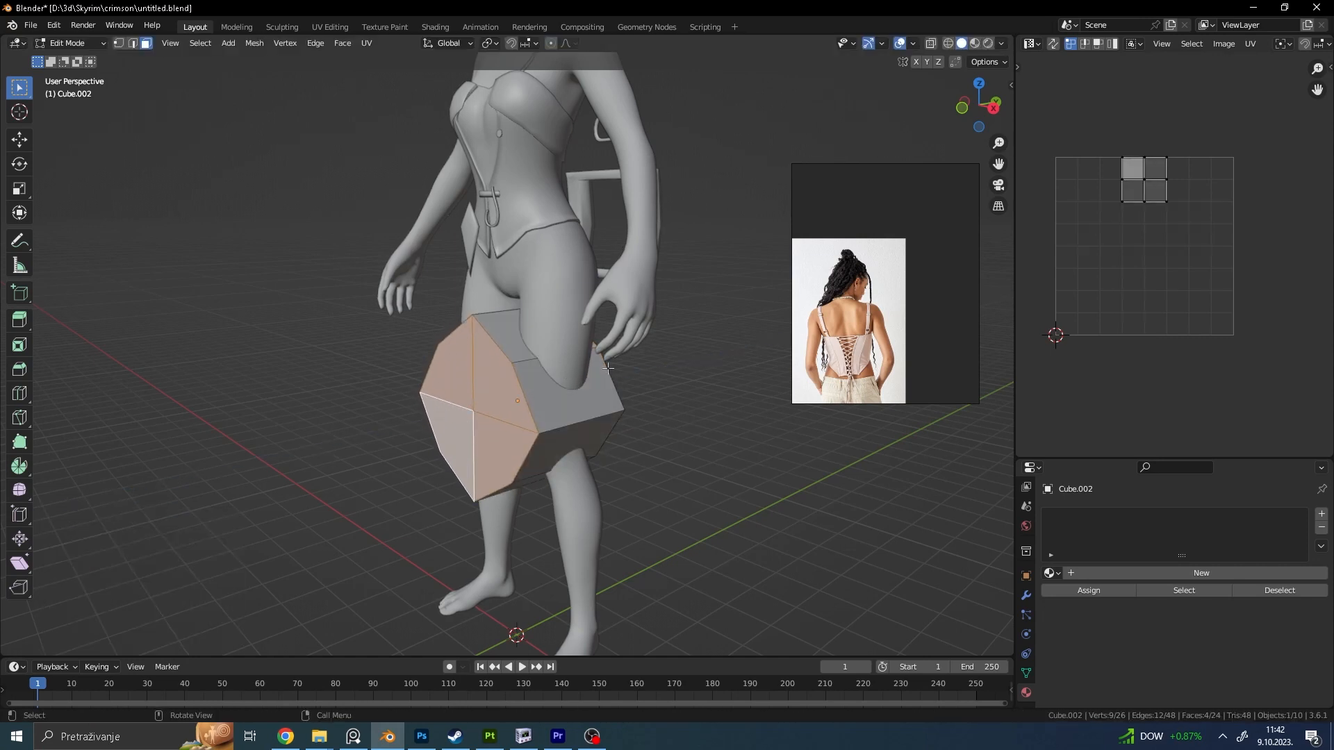
left_click(578, 374)
Step: Push the inset front faces into the shape along Y, and move the whole mesh about 1.6 m forward along Y
middle_click_drag(578, 373, 549, 344)
key("g")
key("y")
left_click(603, 366)
key("a")
key("g")
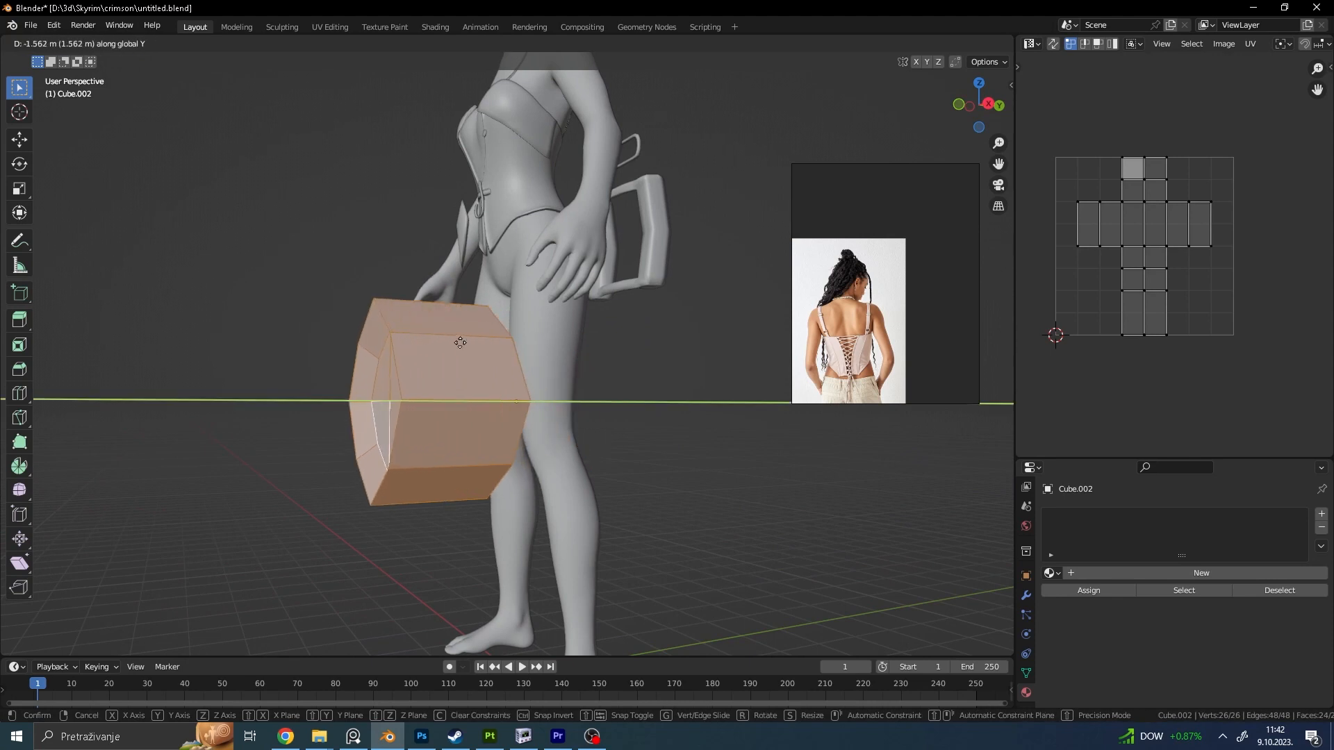
left_click(462, 347)
key("Tab")
key("Tab")
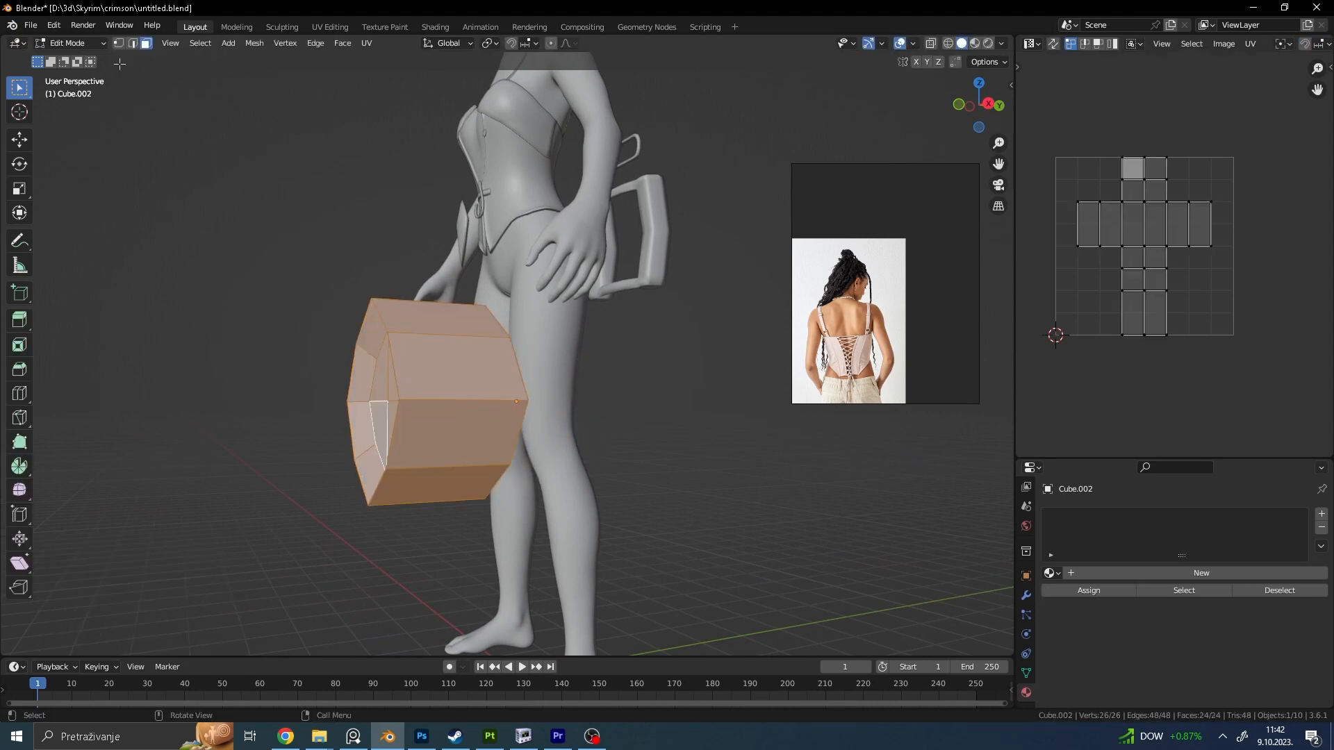
Step: In edge select mode, select several edge loops across the shape's front face and around its sides
left_click(132, 43)
mouse_move(459, 334)
middle_mouse_down()
mouse_move(489, 337)
mouse_move(472, 334)
middle_mouse_up()
left_click(492, 337, "alt")
key("g")
key("y")
right_click(469, 334)
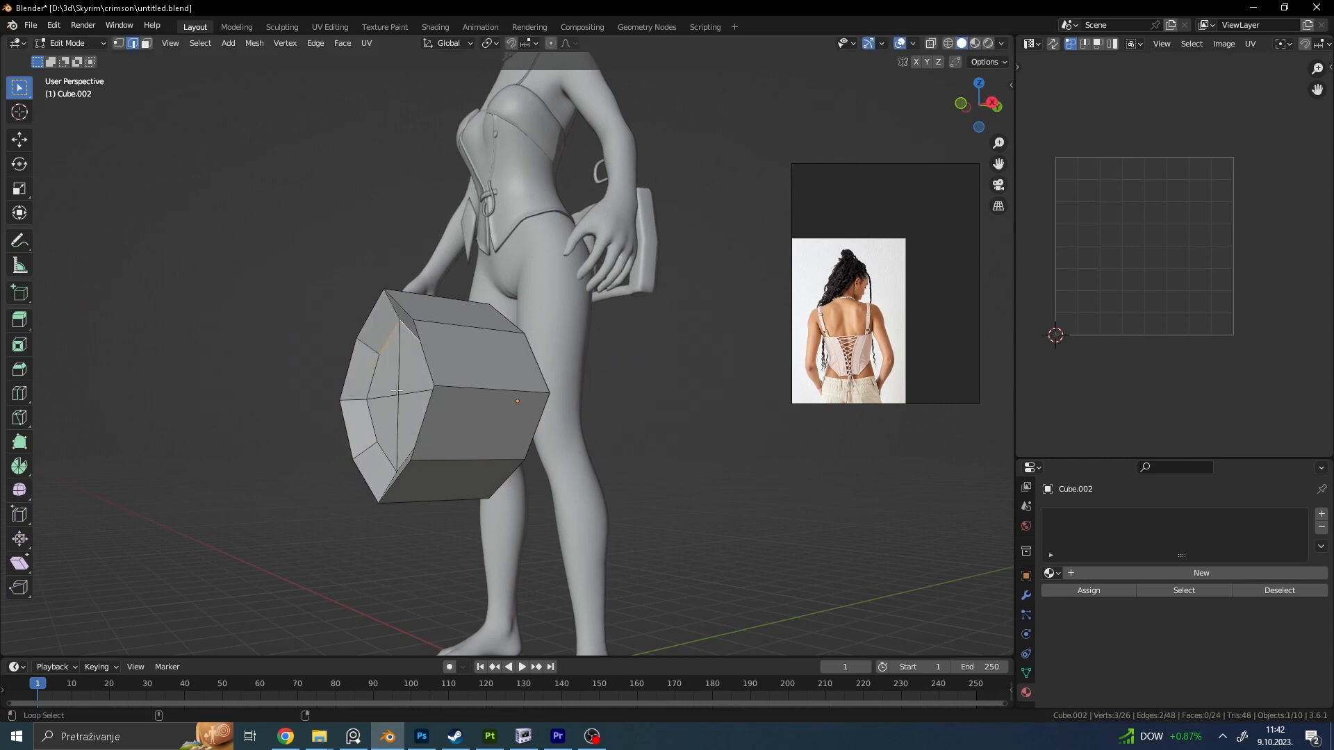
left_click(373, 377, "alt+shift")
middle_click_drag(379, 381, 494, 395)
left_click(508, 404, "alt+shift")
left_click(501, 373, "alt+shift")
Step: Dissolve the inverted edge selection, delete the cube's leftover vertices and return to Object Mode
key("ctrl+i")
key("ctrl+x")
key("Tab")
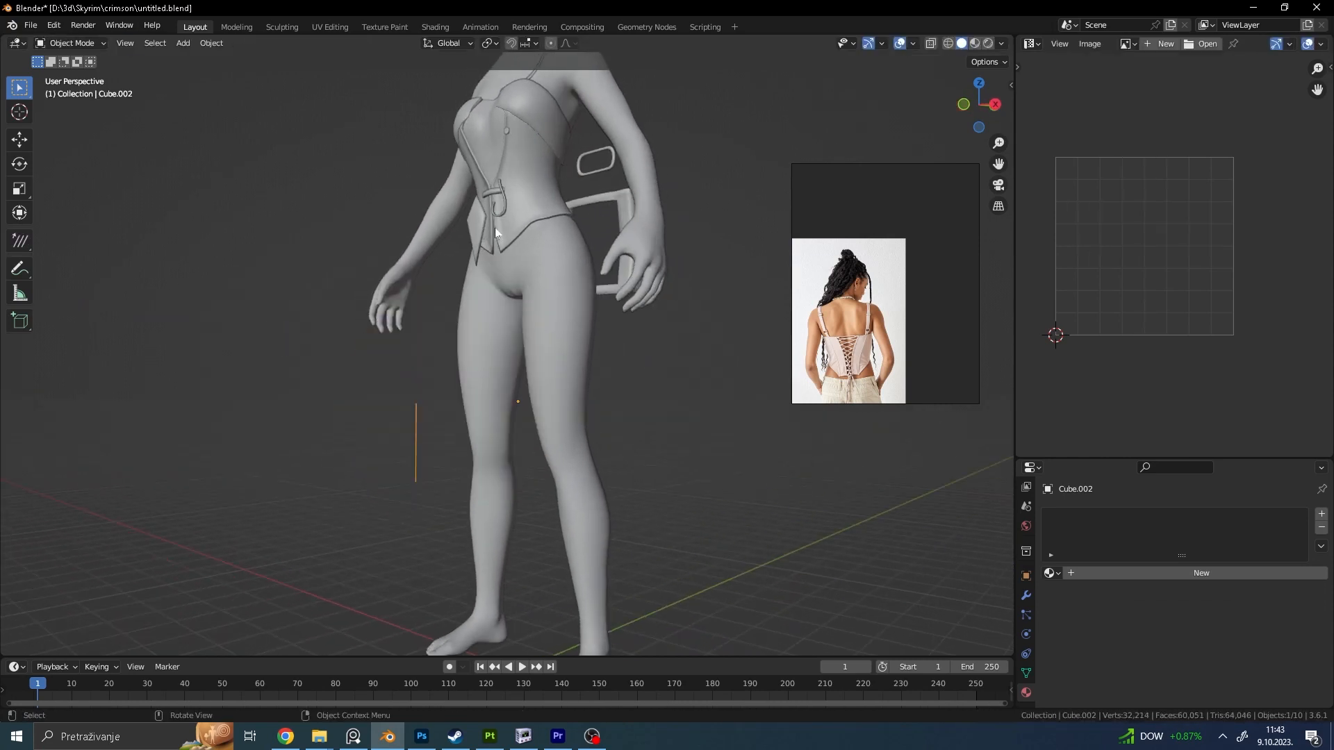
key("Tab")
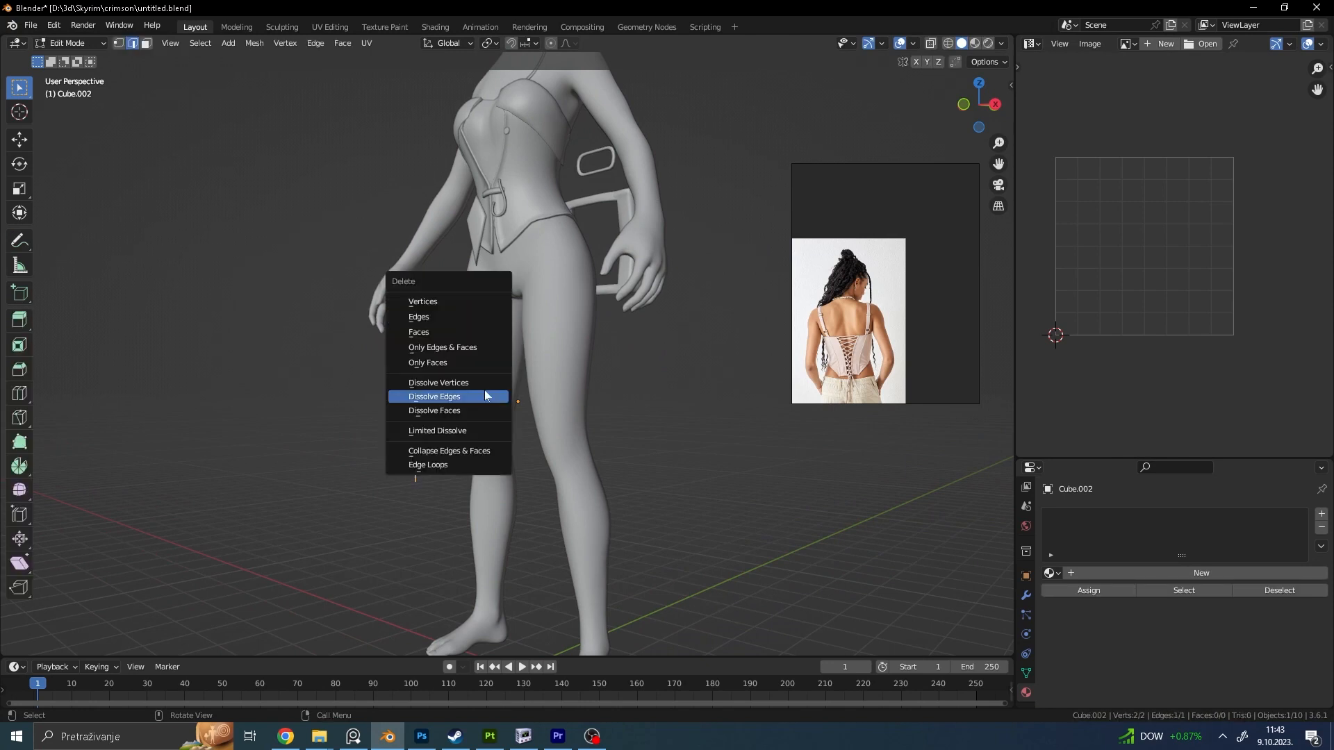
key("x")
left_click(459, 302)
key("Tab")
Step: Select the whole mesh of the metal pieces object in Edit Mode and mark seams from its UV islands
middle_click_drag(466, 317, 463, 427, "shift")
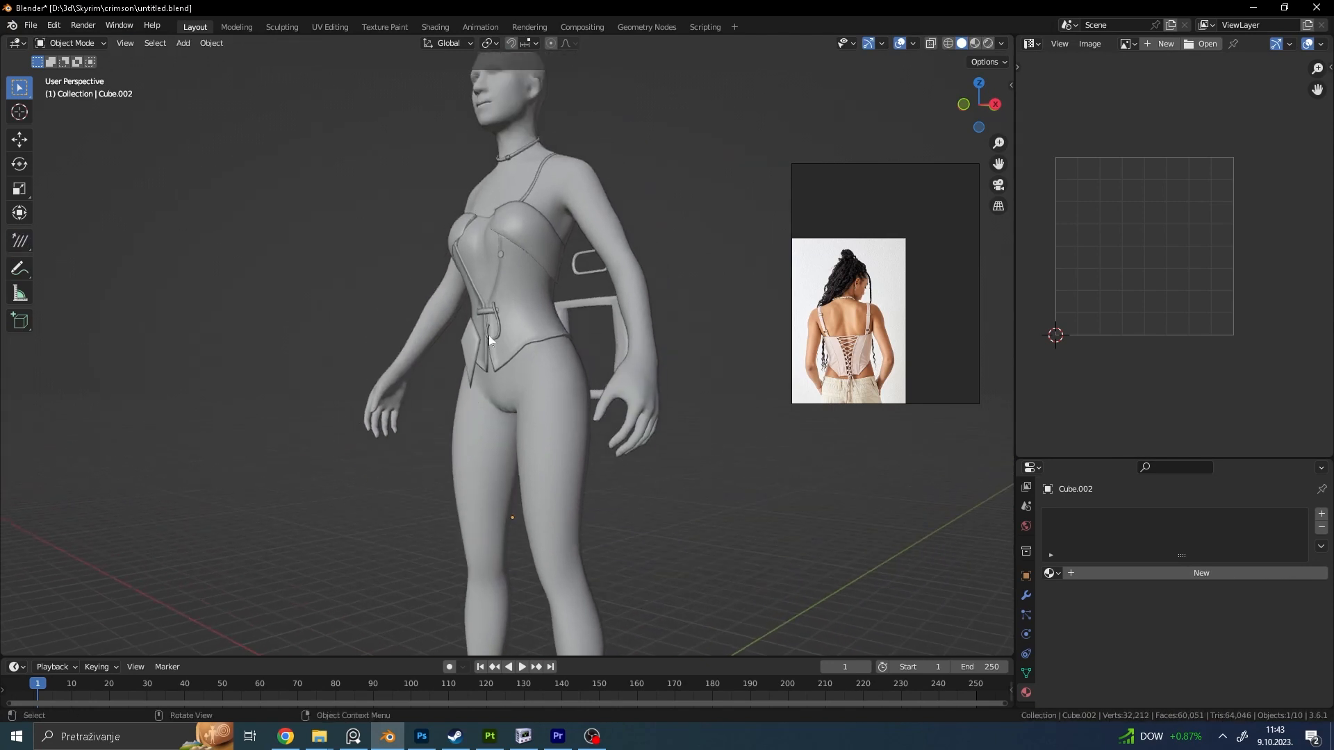
left_click(489, 335)
scroll(455, 351, "up", 4)
key("Tab")
scroll(371, 361, "up", 5)
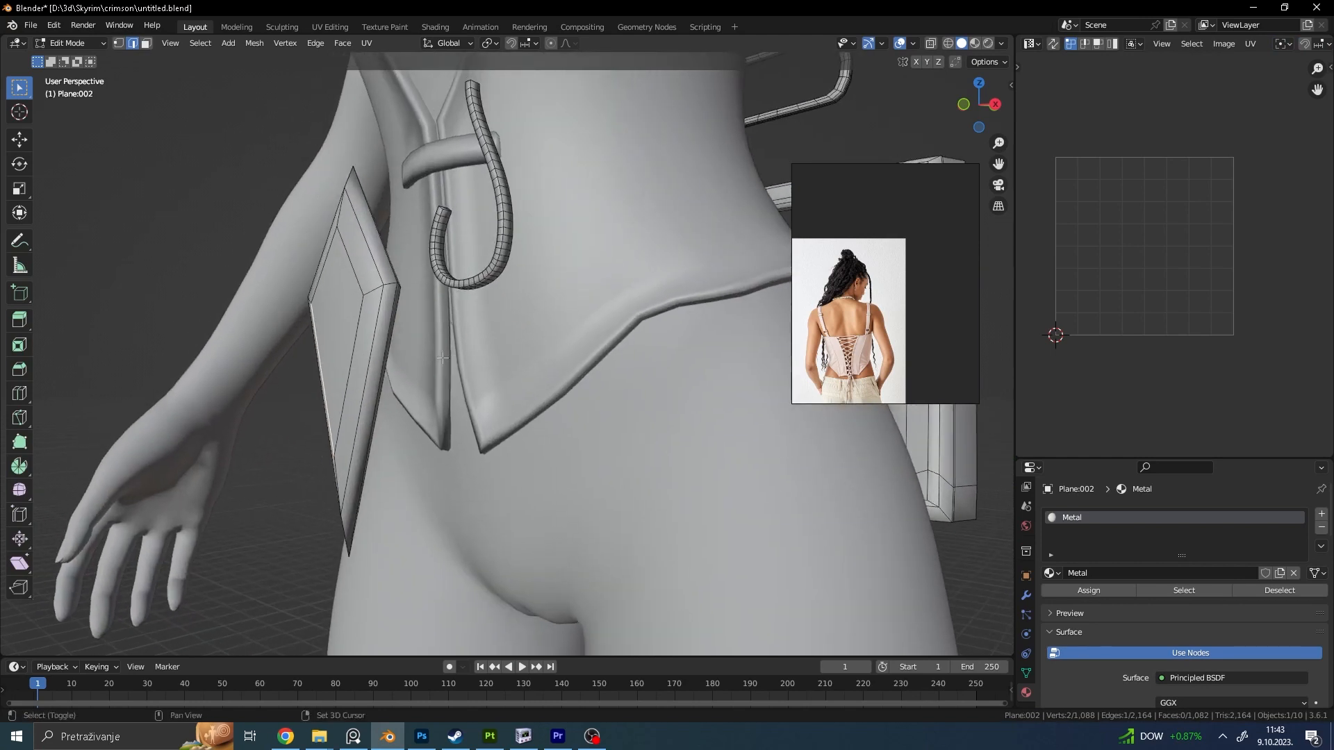
key("l")
right_click(371, 362)
key("a")
key("a")
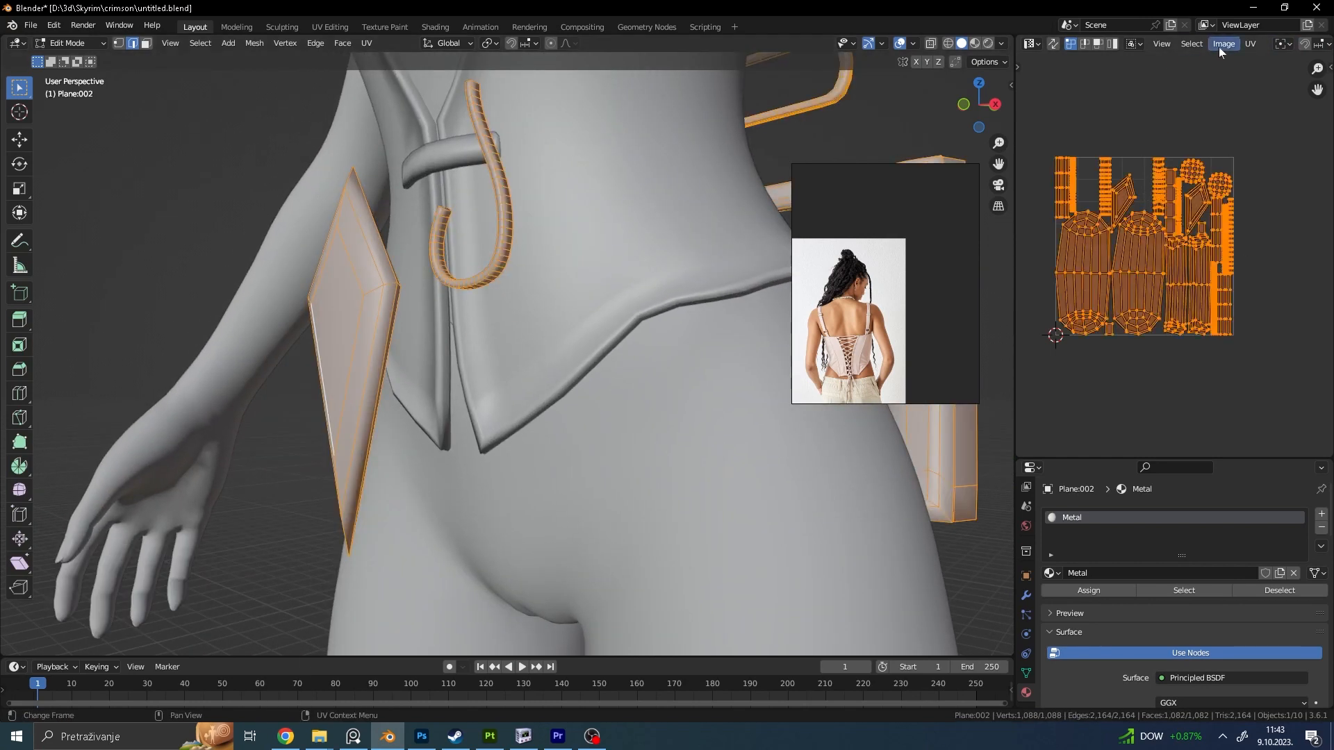
left_click(1250, 44)
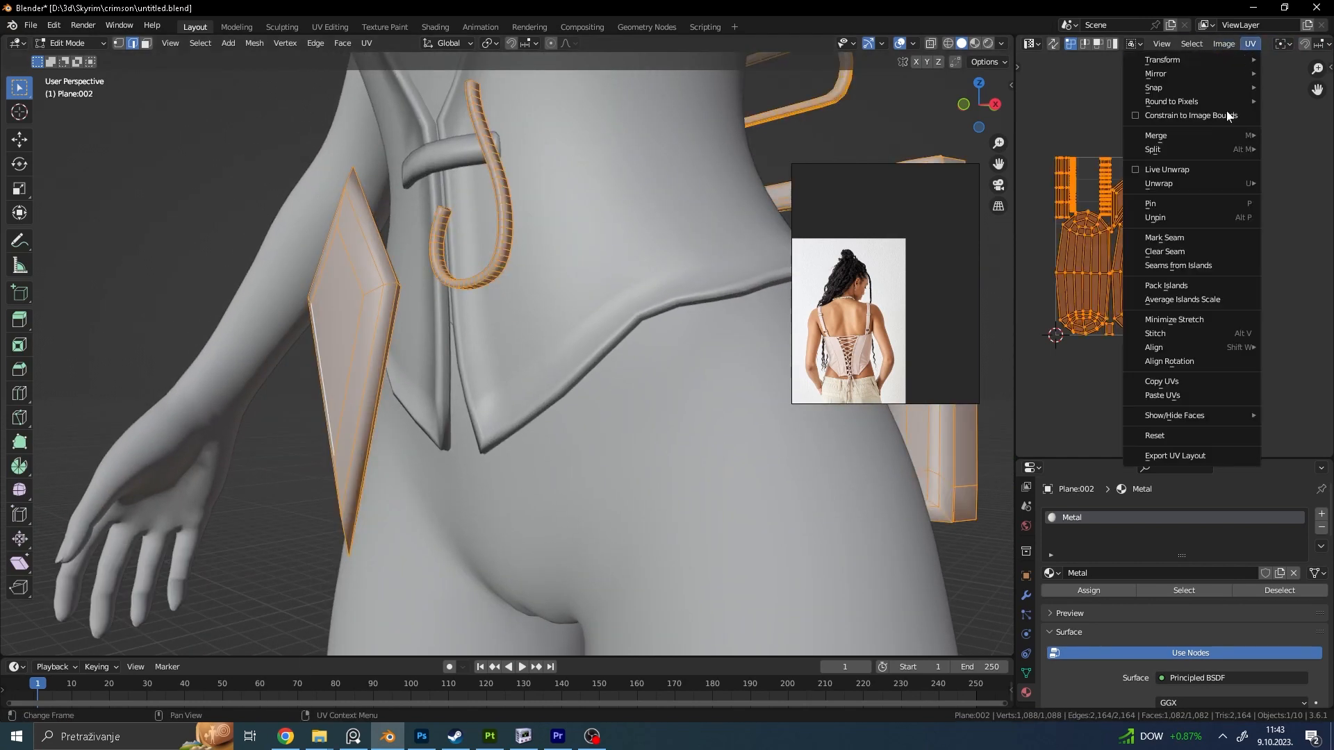
left_click(1168, 268)
key("alt+a")
middle_click_drag(183, 241, 484, 321)
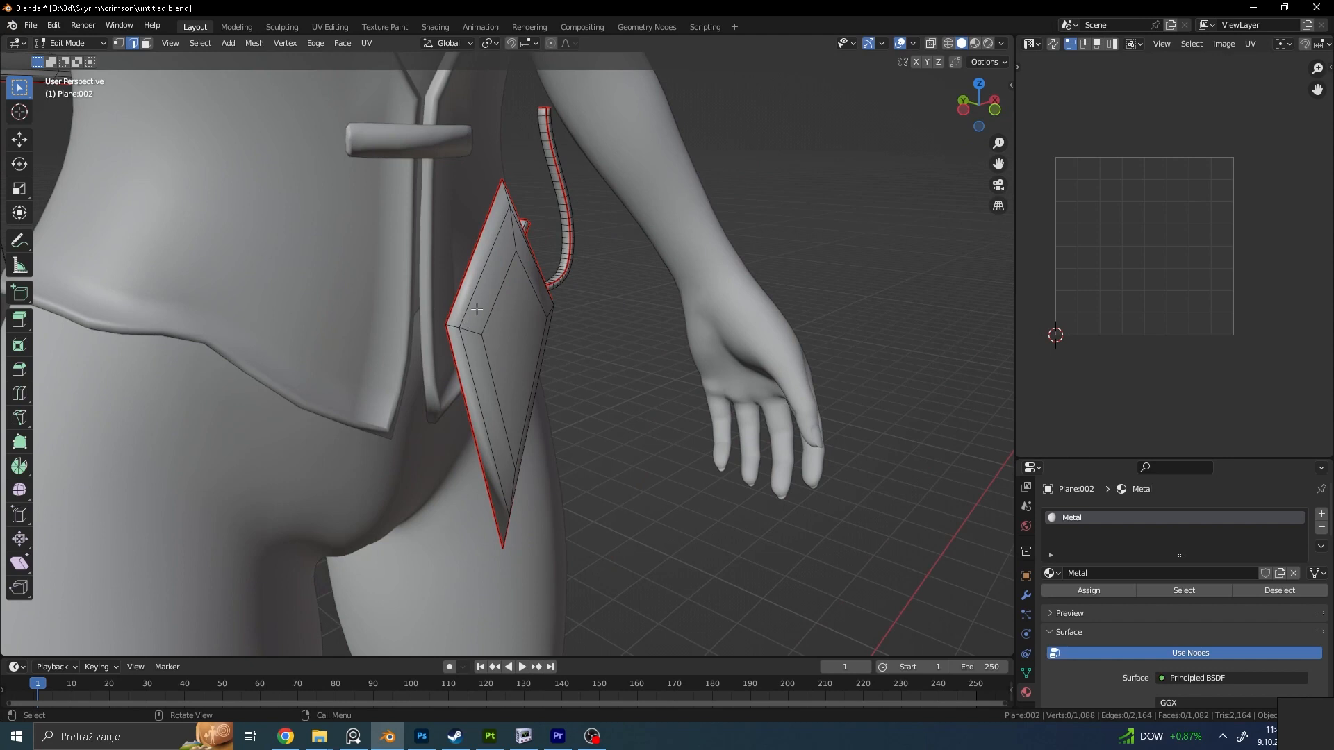
Step: Mark a seam along the edge loop around the side of the diamond-shaped metal piece
key("l")
middle_click_drag(560, 308, 646, 312)
scroll(1170, 210, "up", 3)
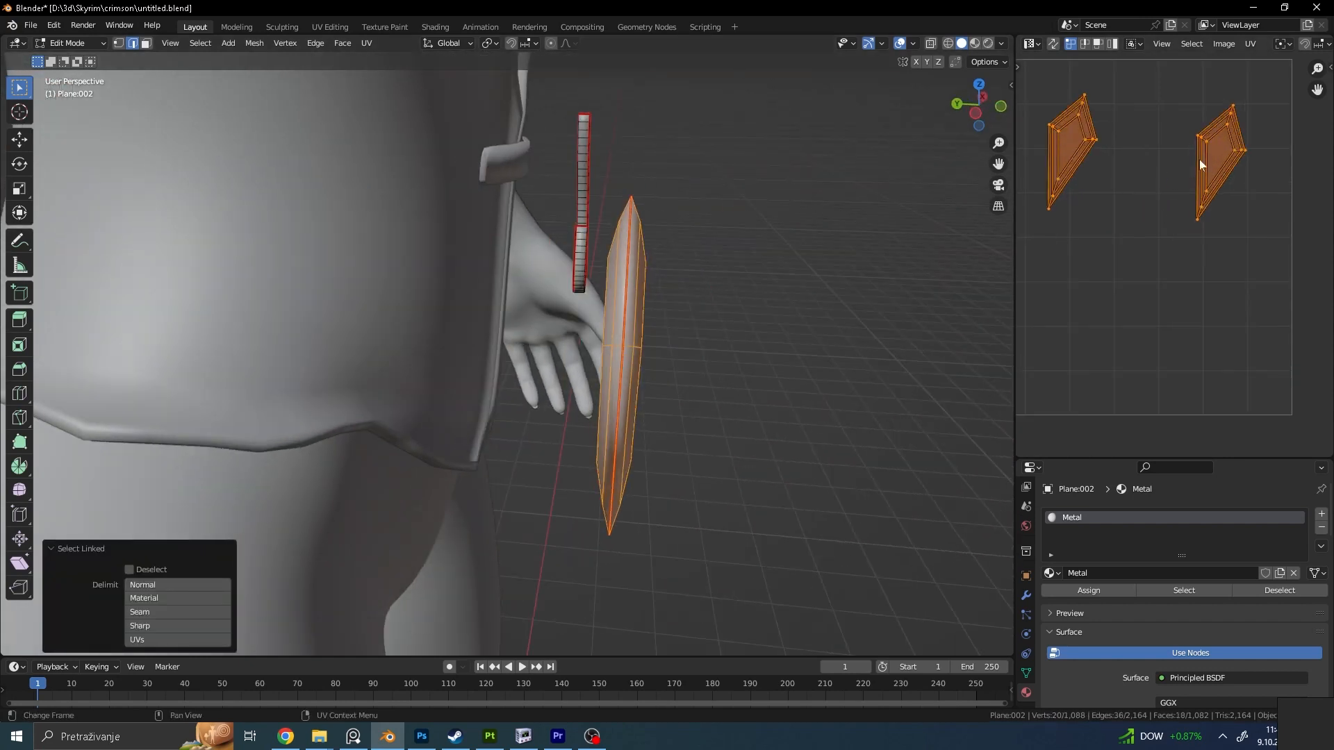
left_click(673, 319)
left_click(626, 270, "alt")
middle_click_drag(624, 268, 458, 225)
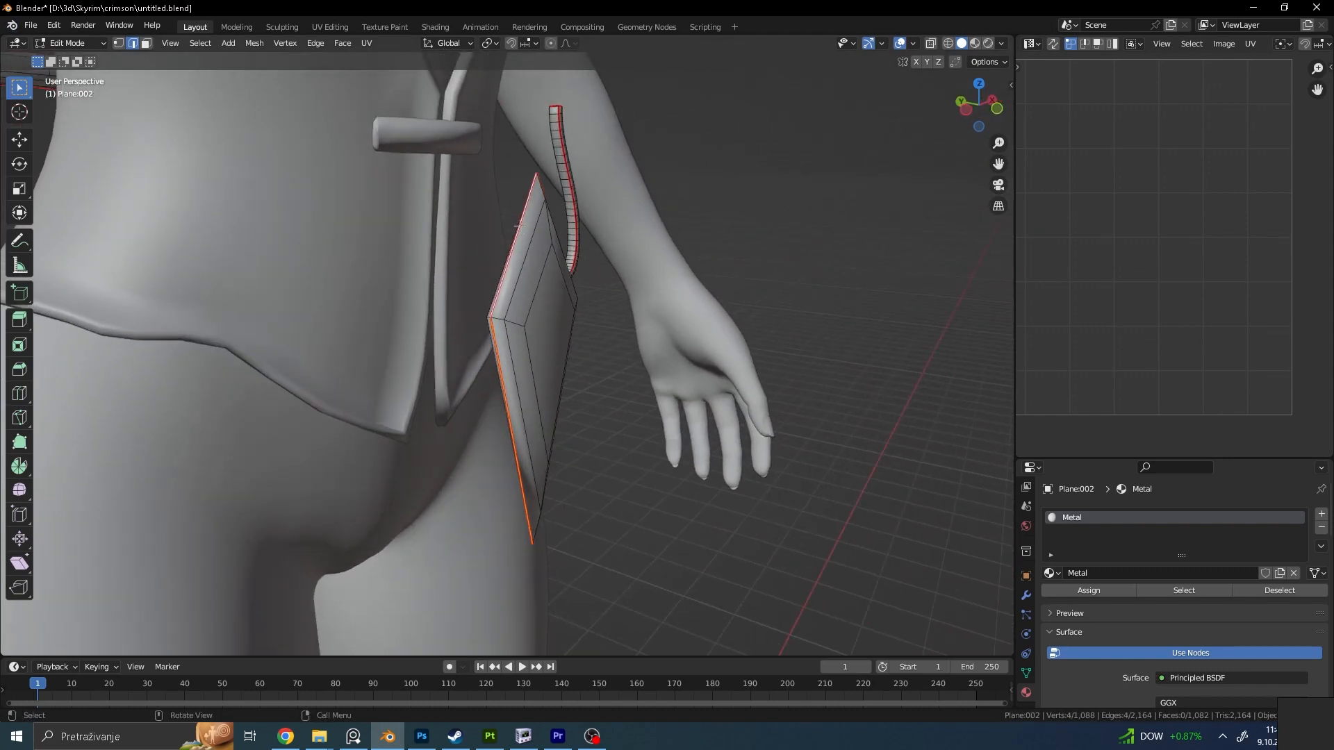
middle_click_drag(519, 226, 567, 366)
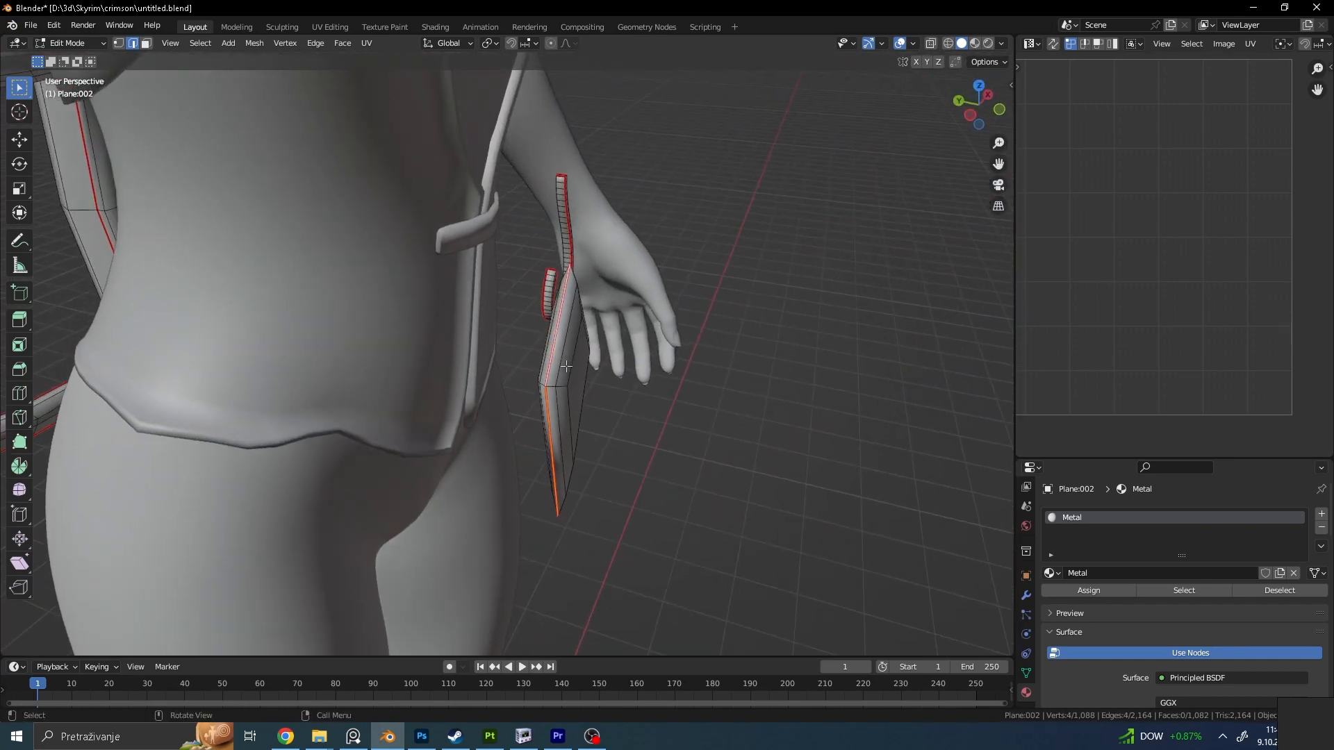
key("u")
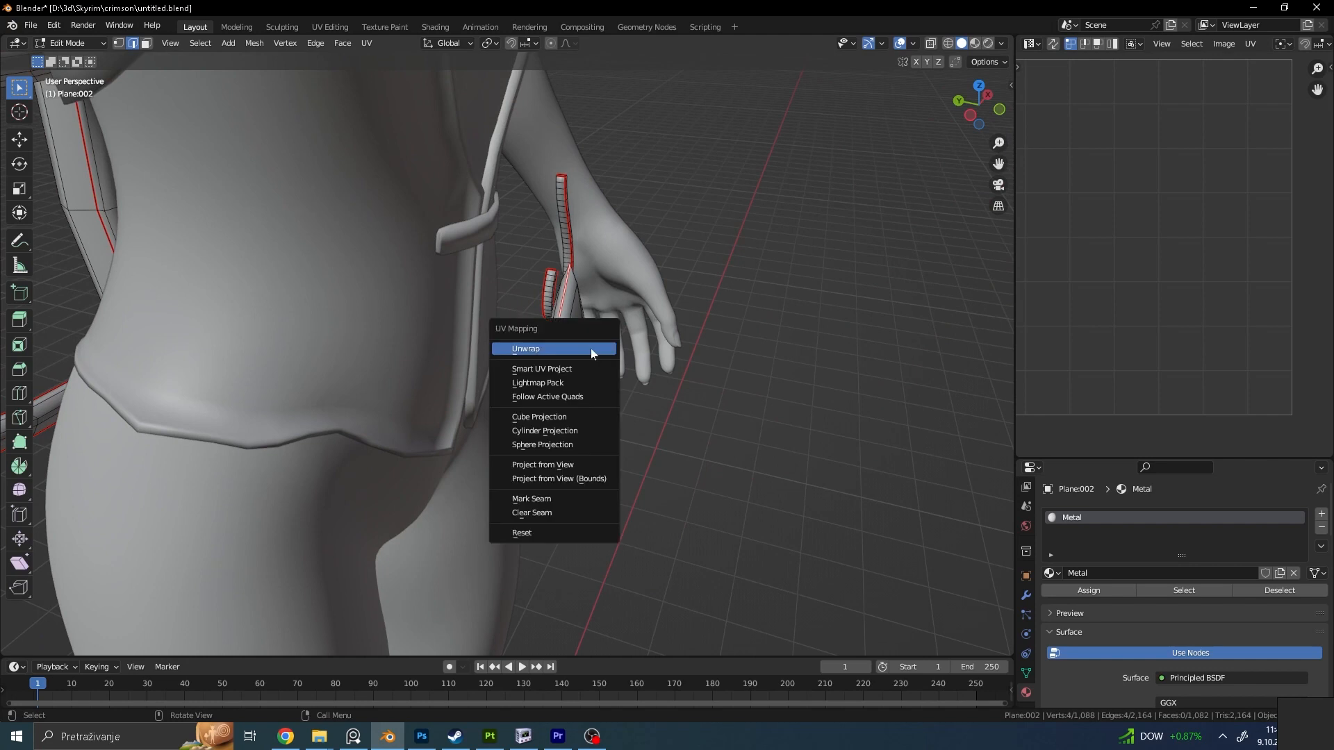
left_click(562, 499)
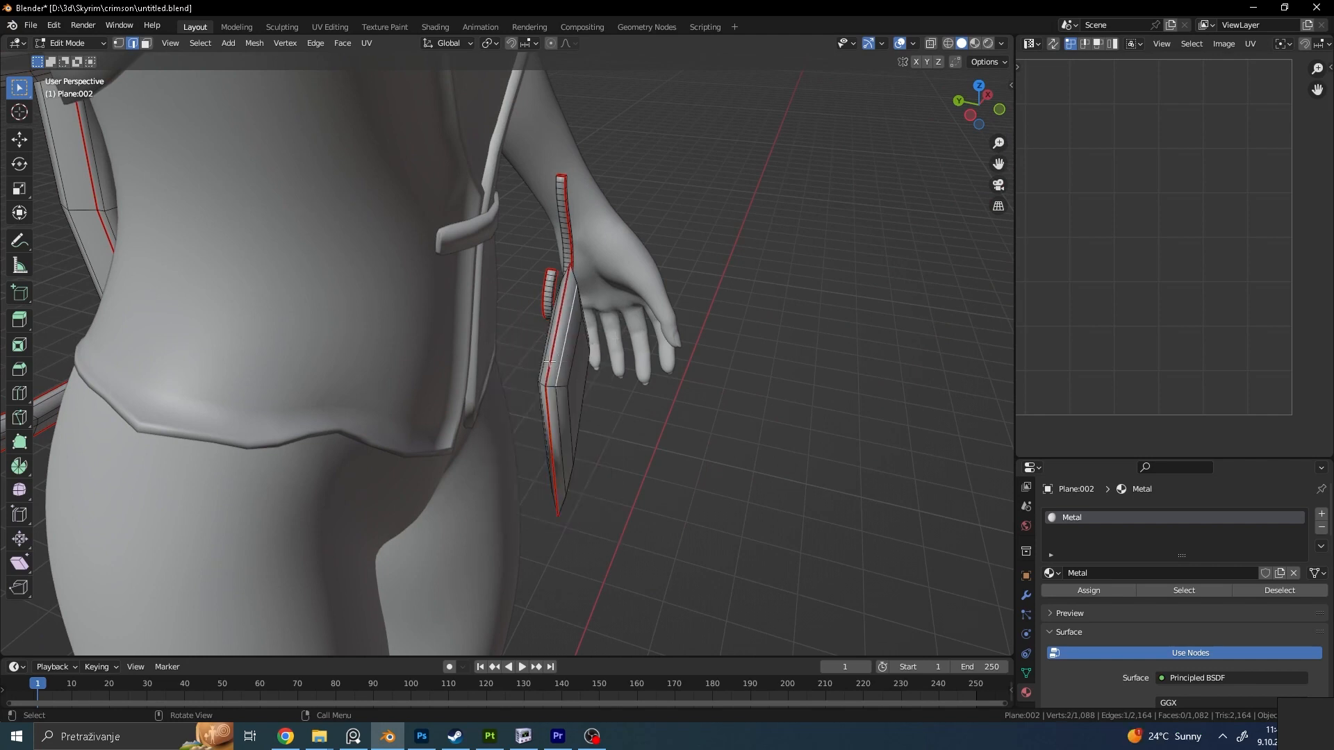
Step: Select the diamond piece's linked mesh and view its UV islands in the UV Editor
key("l")
key("u")
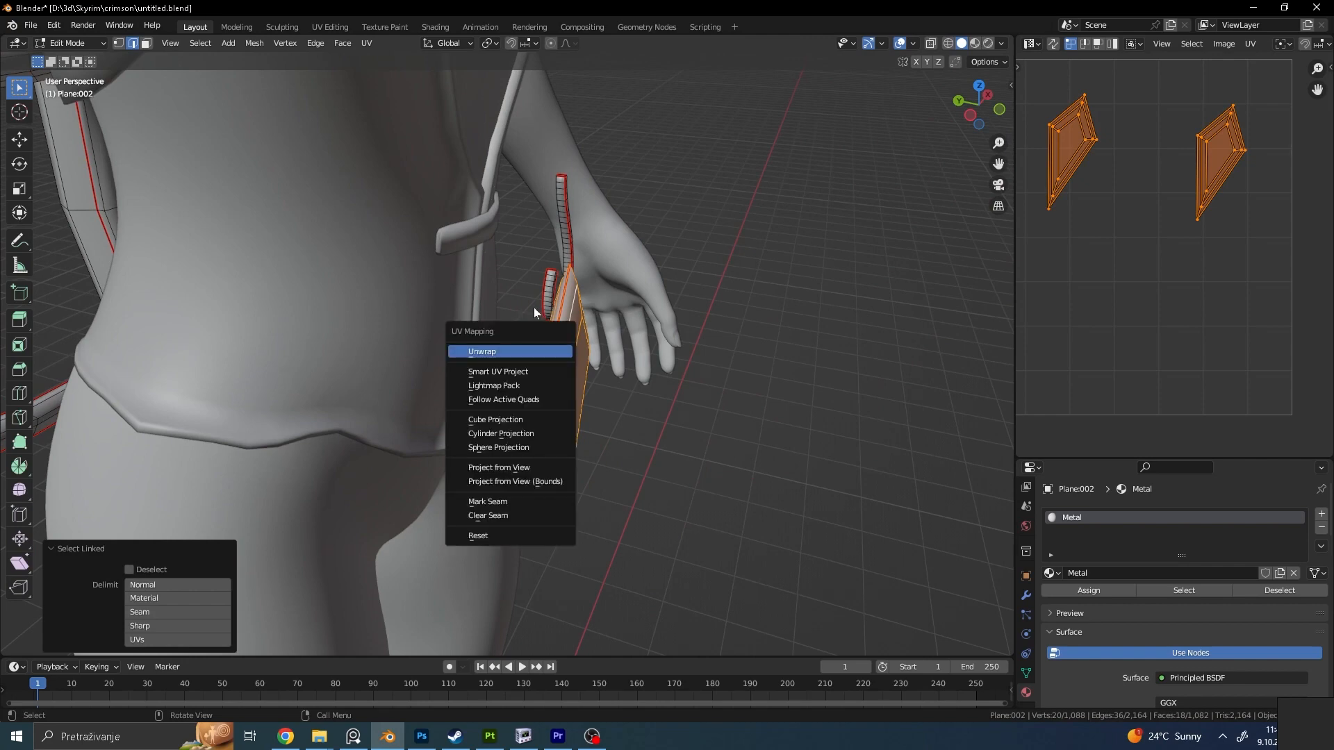
key("Return")
scroll(1126, 170, "down", 4)
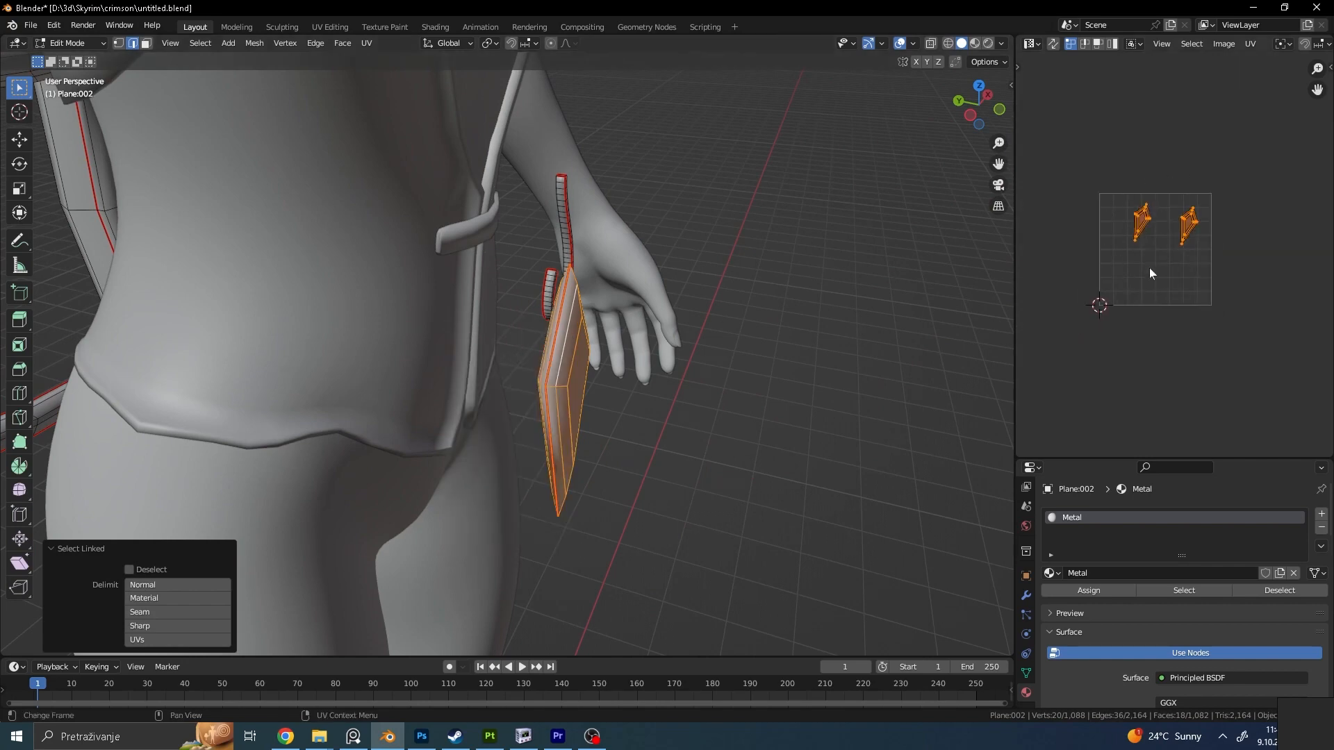
Step: Select the whole metal mesh and view the UV layout of all its pieces
middle_click_drag(757, 252, 551, 270)
left_click(634, 277)
key("a")
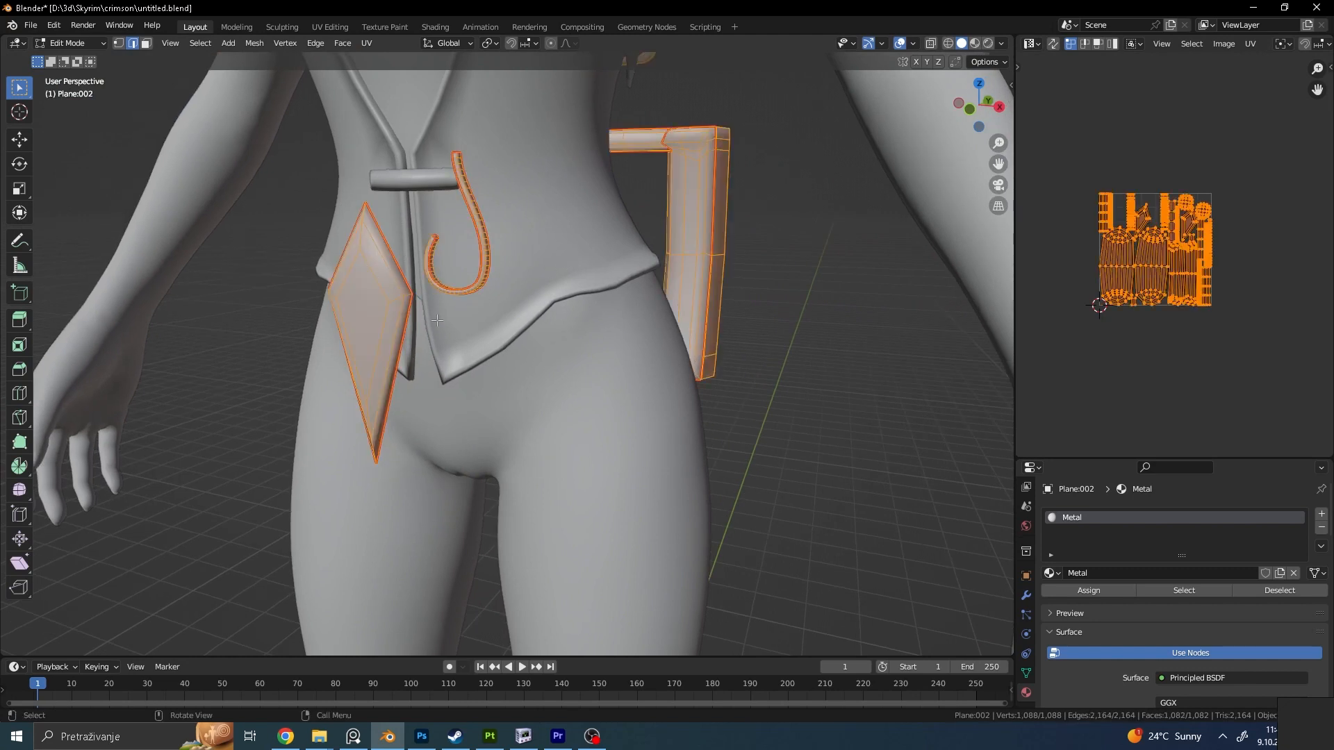
left_click(709, 274)
middle_click_drag(657, 206, 650, 279, "shift")
scroll(650, 280, "down", 2)
key("a")
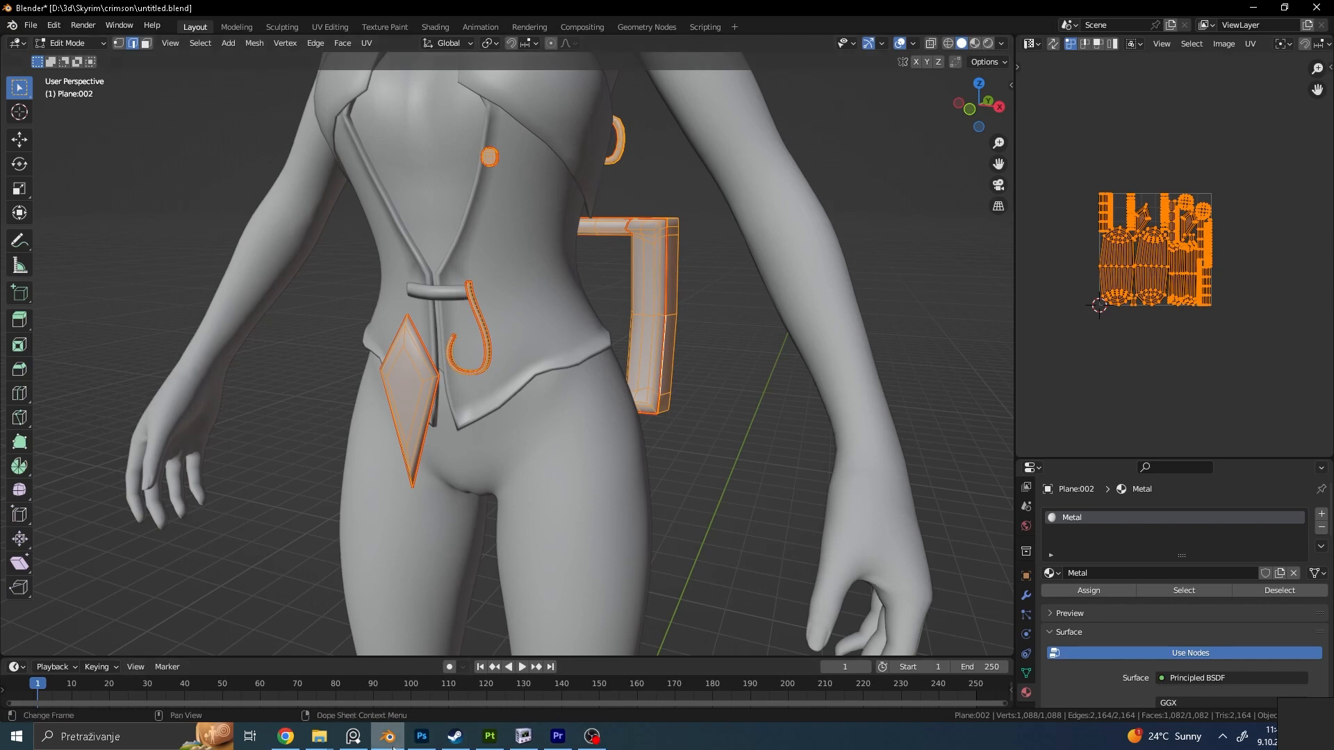
Step: Show the outfit reference image in a small floating window and place it over the viewport beside the model
left_click(350, 738)
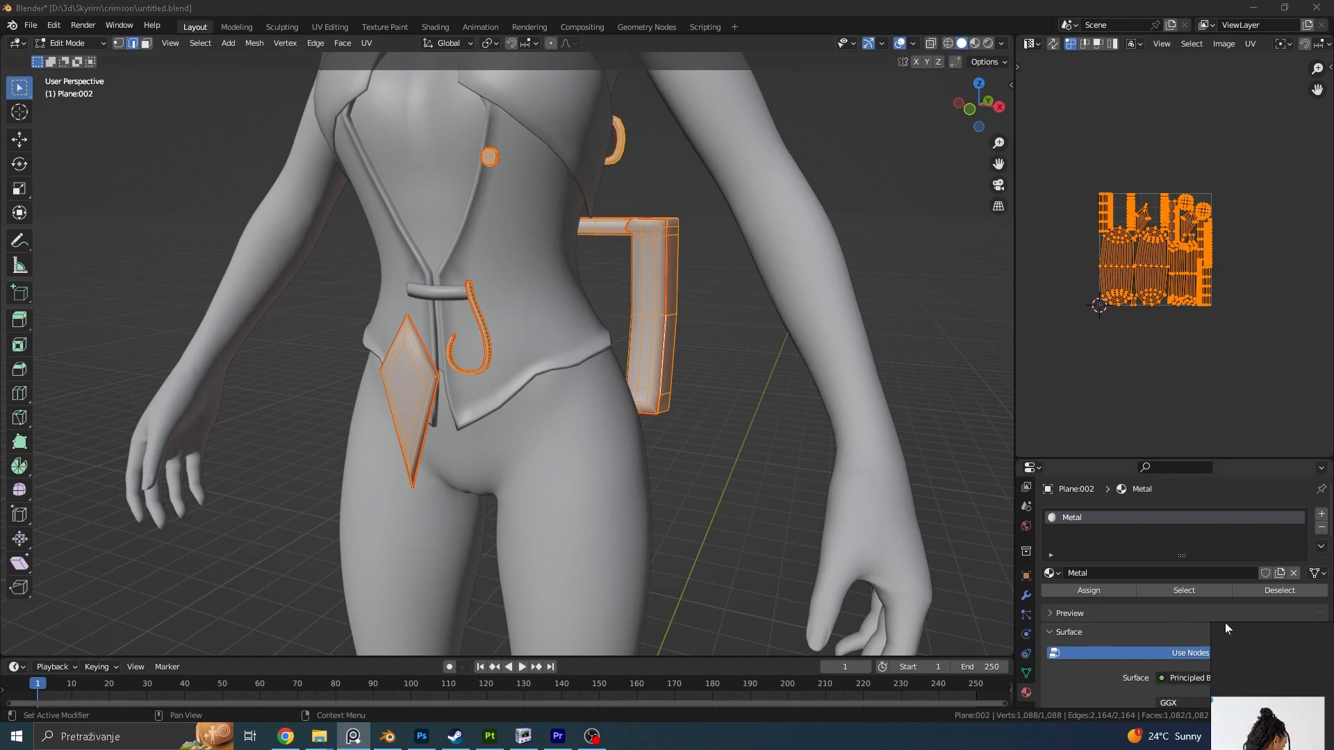
scroll(1111, 328, "down", 6)
scroll(1051, 341, "up", 6)
scroll(1084, 368, "down", 1)
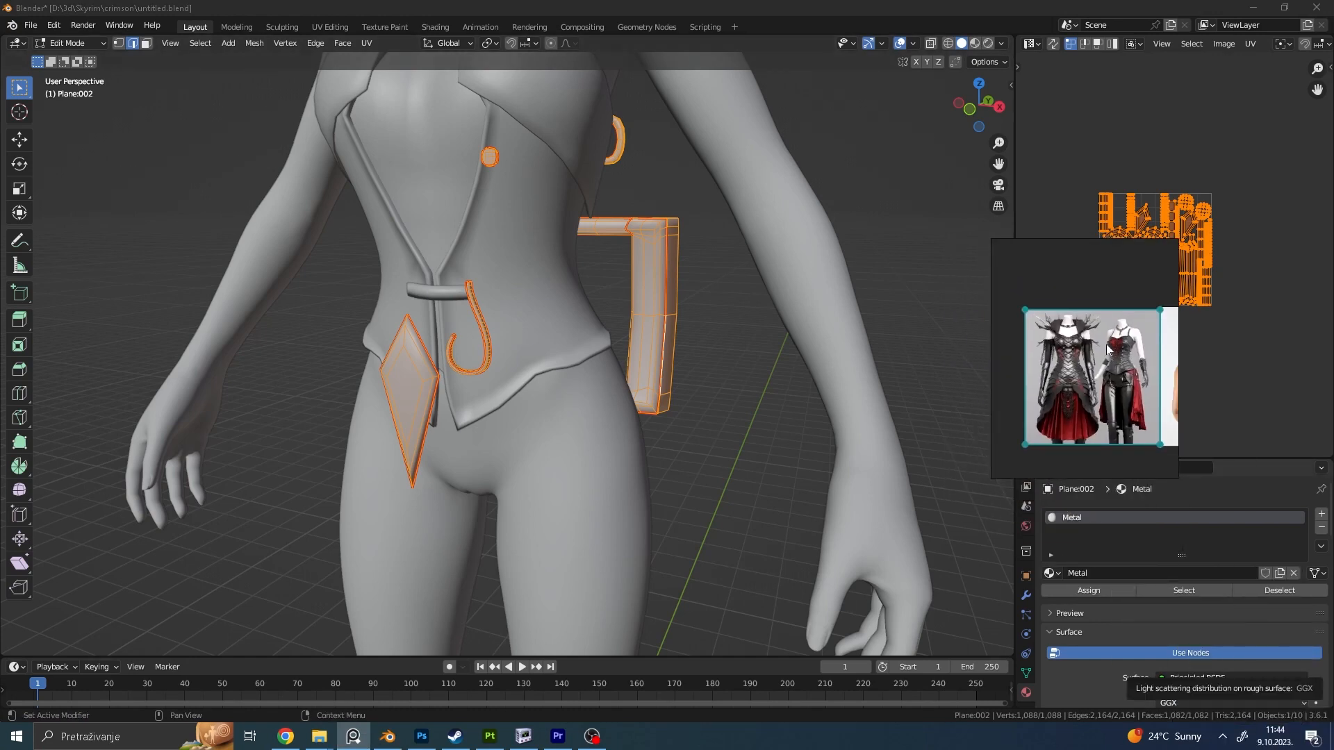
left_click_drag(1101, 336, 1009, 604)
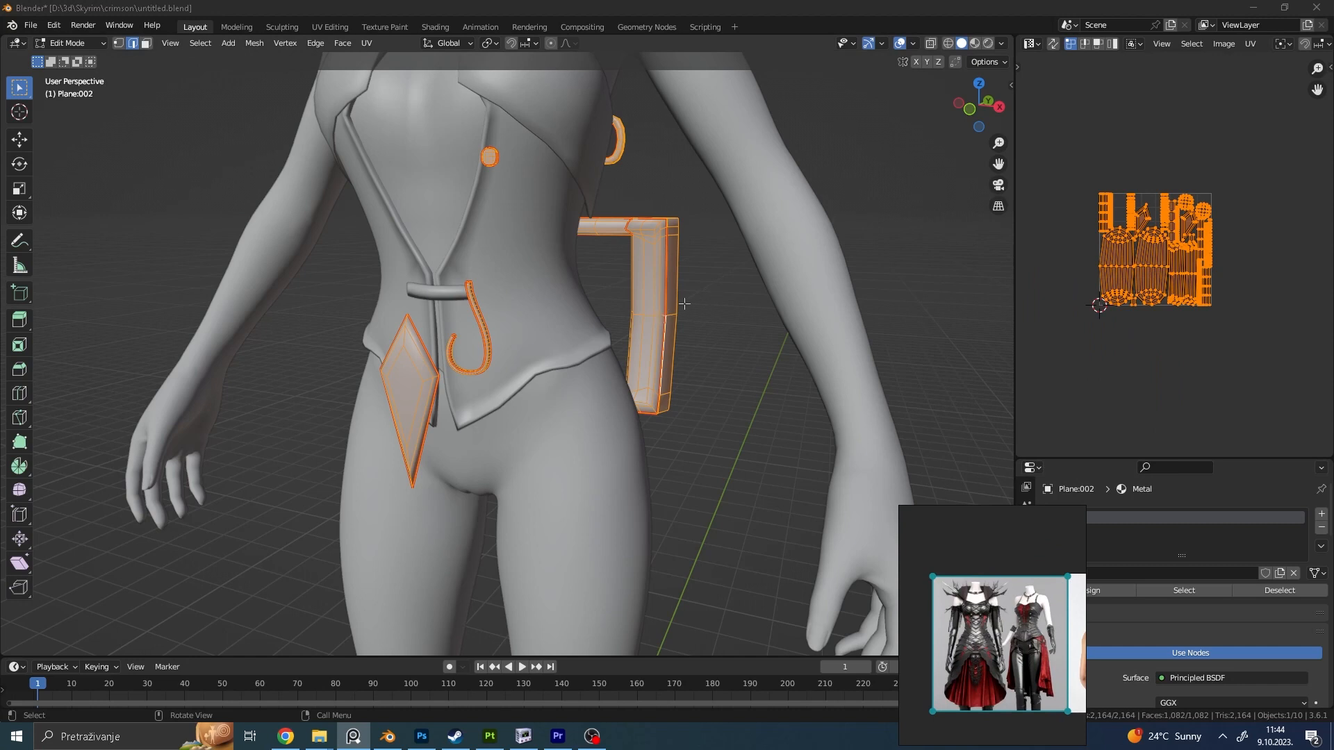
Step: Examine how the metal pieces' UV islands are packed, ending with the whole UV layout selected
scroll(1213, 272, "up", 3)
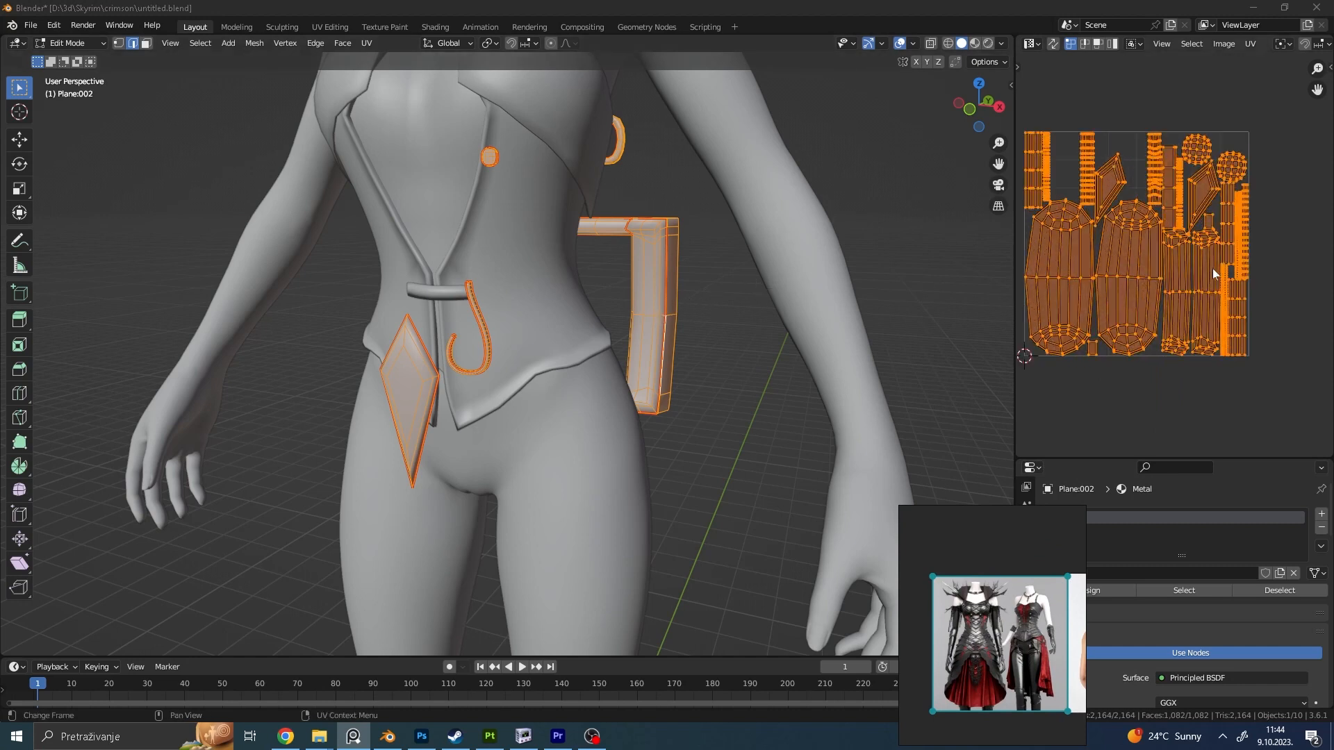
middle_click_drag(1156, 244, 1168, 248)
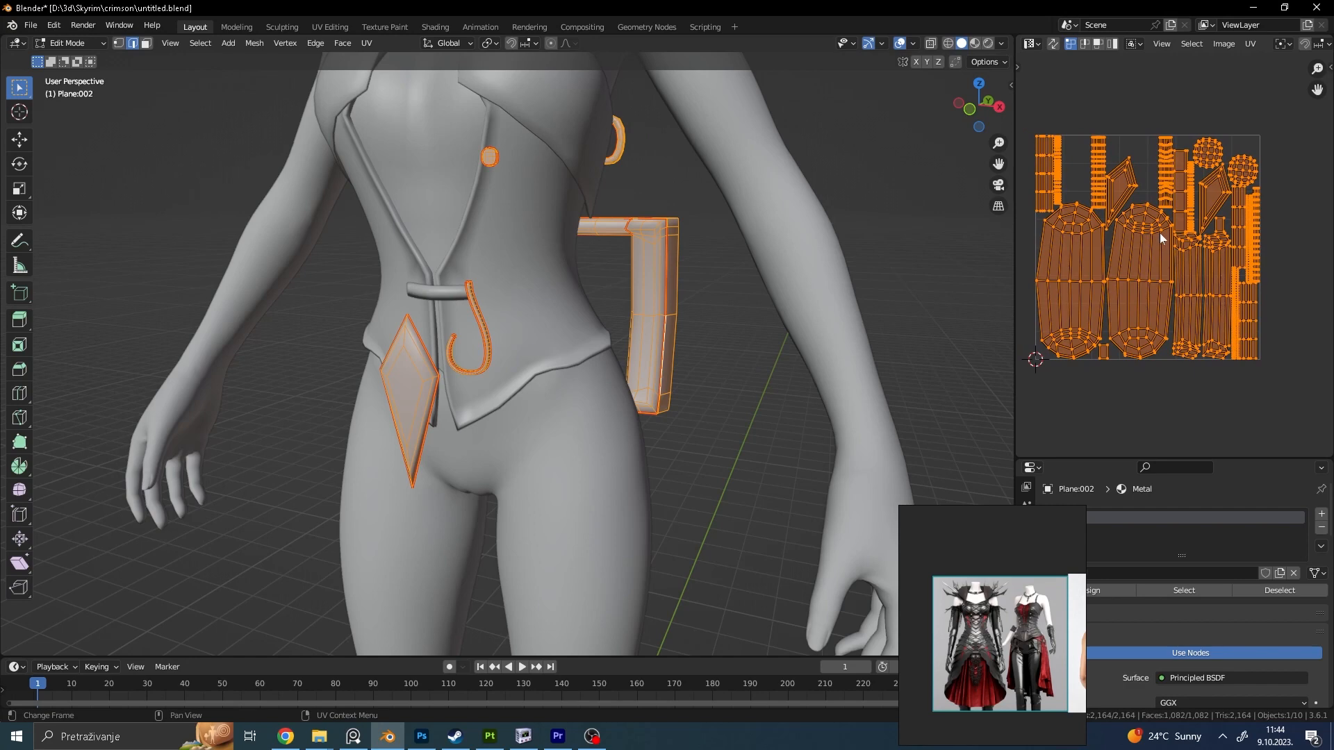
left_click(1153, 164)
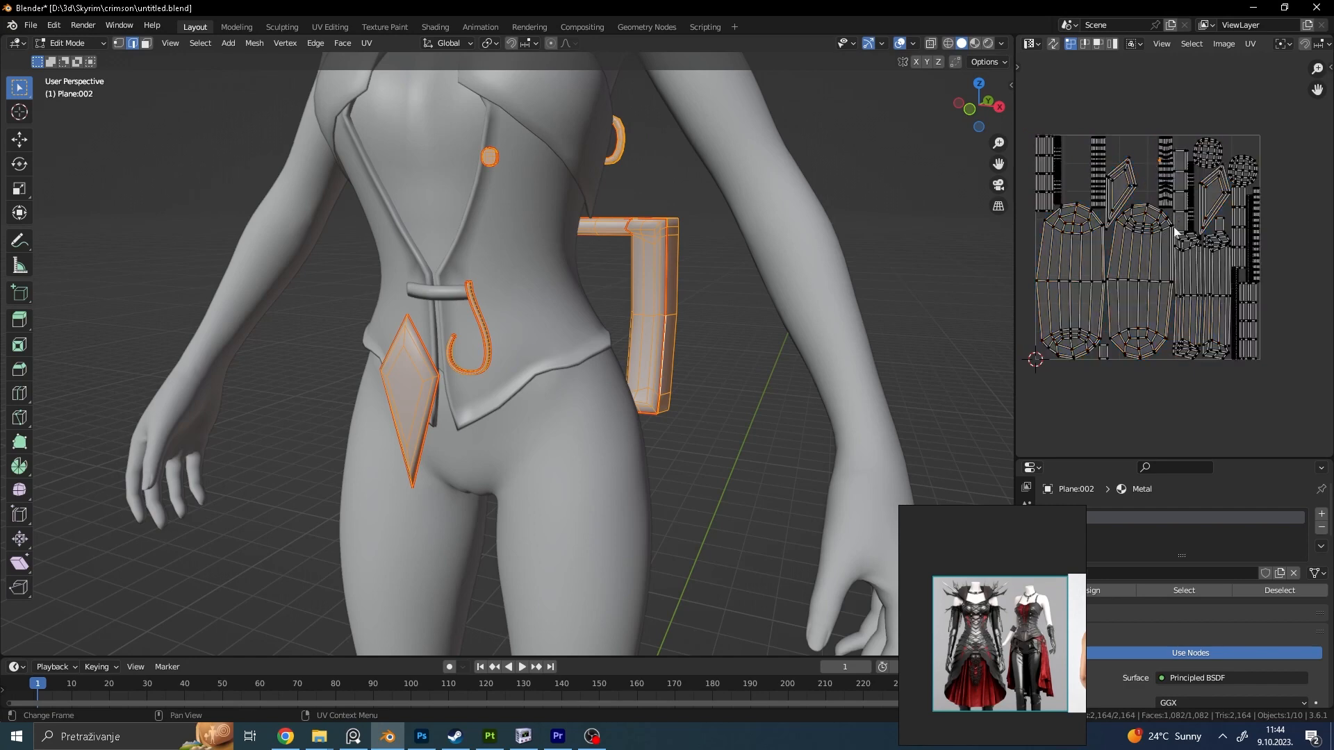
key("a")
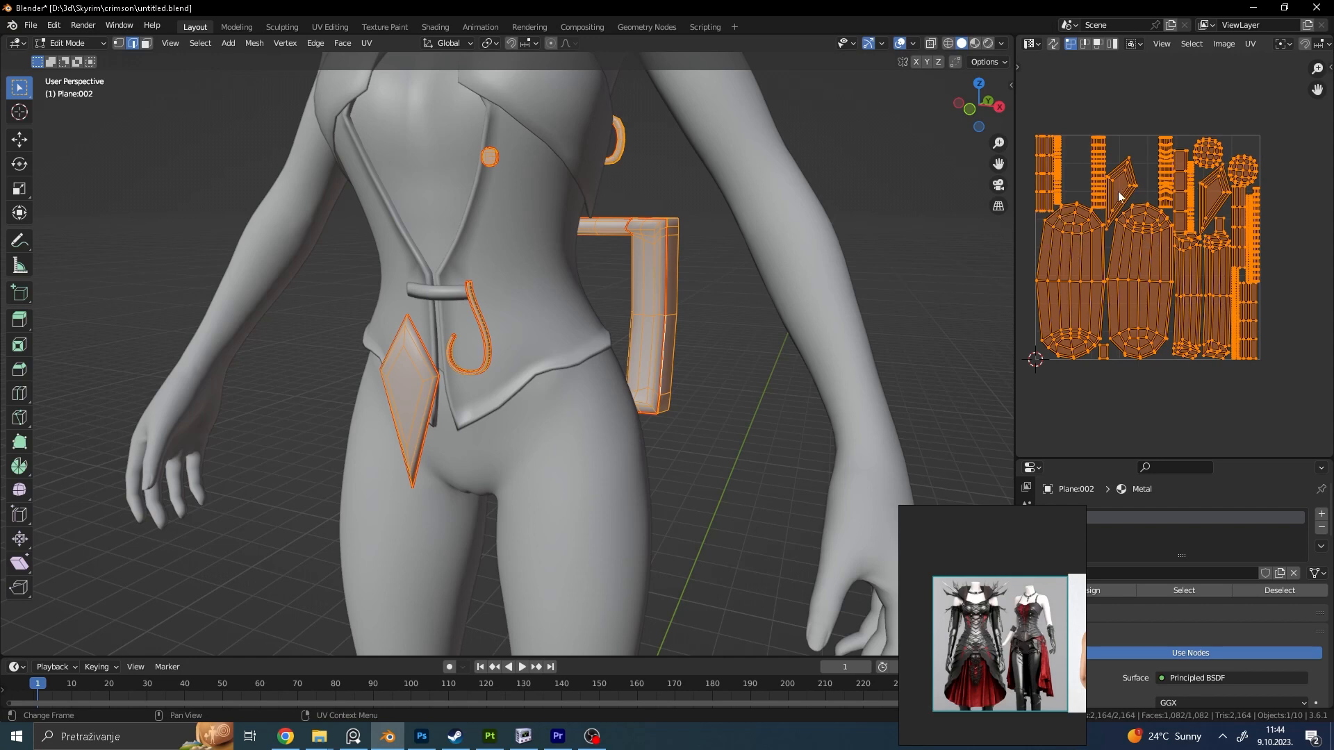
Step: Return to Object Mode and compare the modelled outfit with the enlarged reference image
mouse_move(739, 339)
middle_mouse_down()
mouse_move(702, 335)
mouse_move(747, 340)
middle_mouse_up()
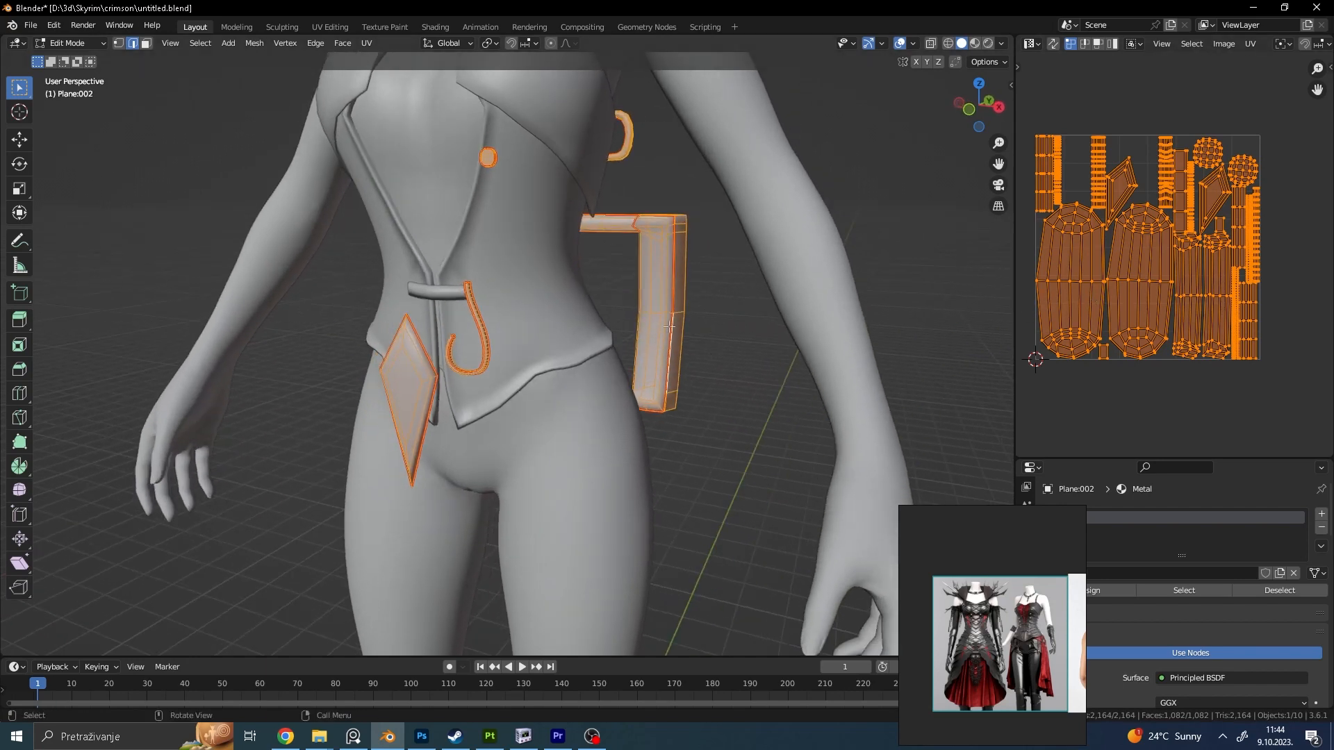
key("Tab")
middle_click_drag(673, 301, 550, 335)
scroll(1050, 637, "up", 2)
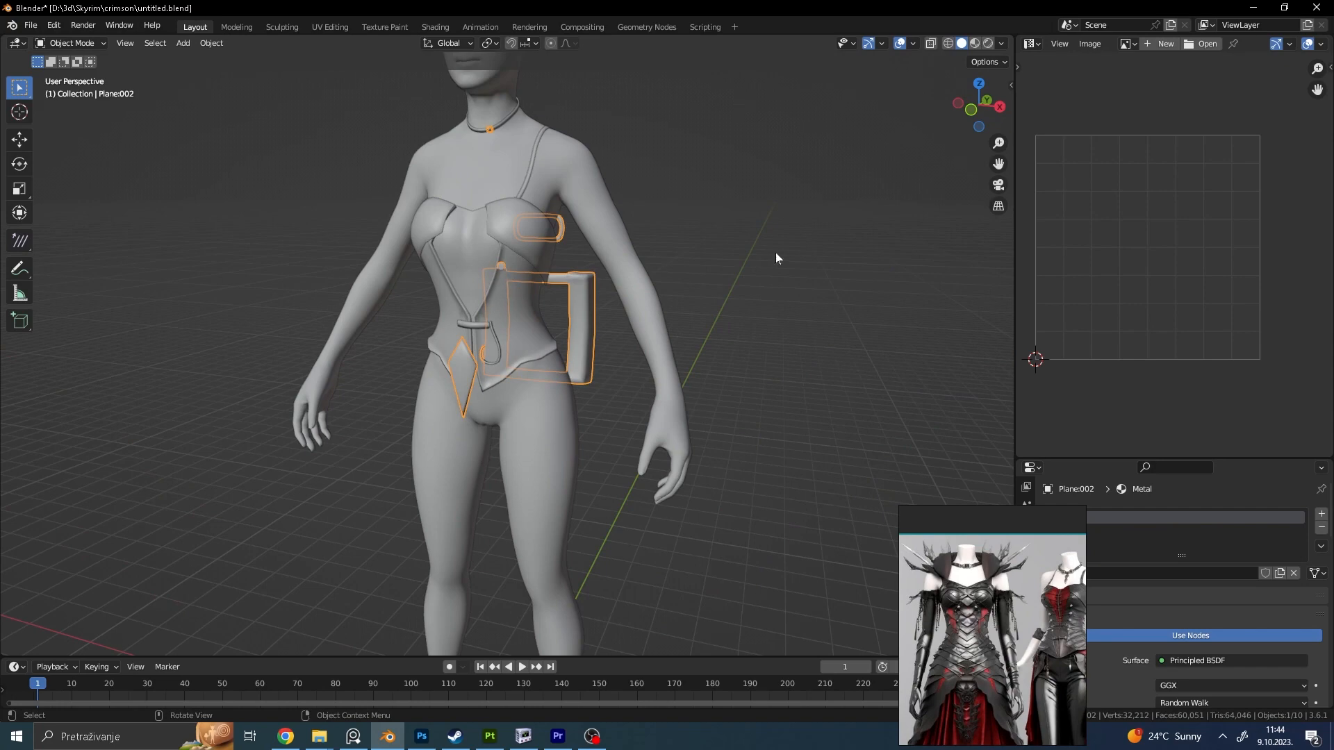
Step: Select the linked mesh of the round stud on the corset's front in Edit Mode
key("Tab")
scroll(596, 295, "up", 4)
middle_click_drag(681, 268, 479, 230)
left_click(474, 223)
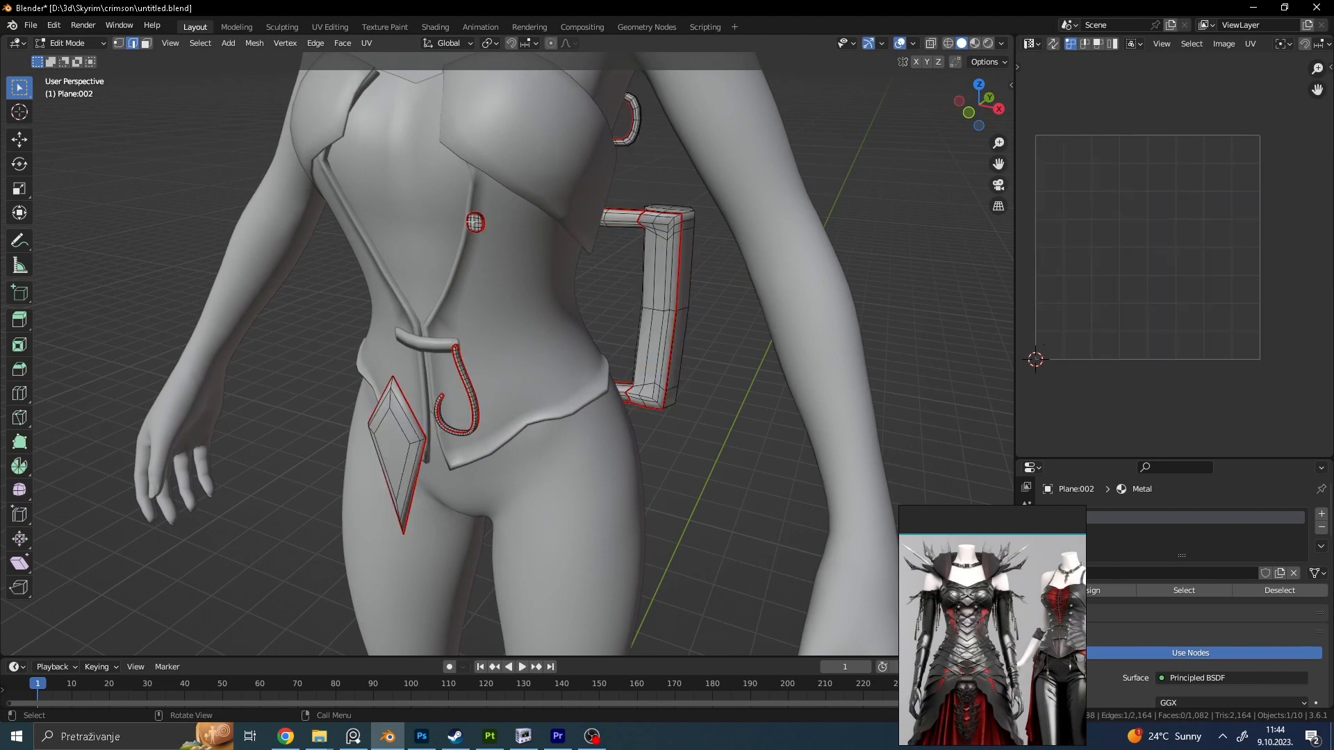
key("l")
Step: Duplicate the round stud four times, spreading the copies down the corset's front
key("shift+d")
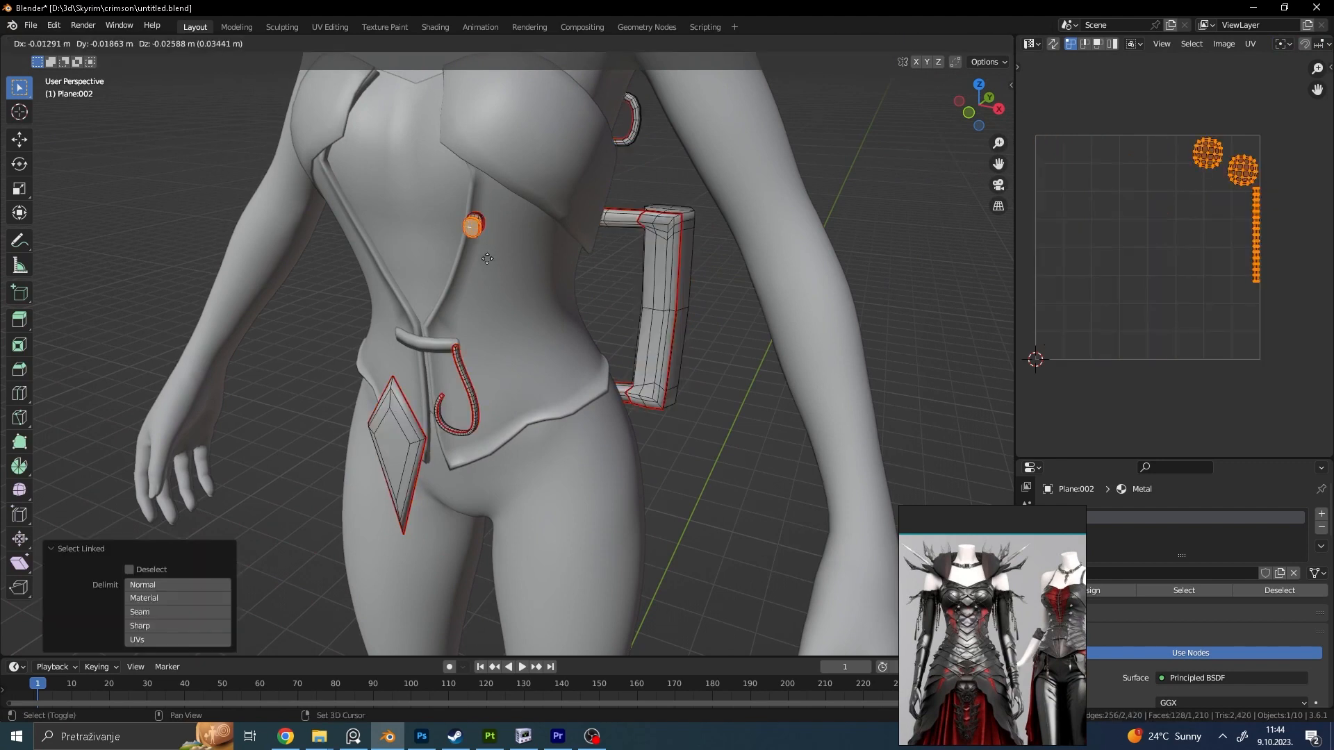
left_click(495, 298)
key("shift+d")
left_click(563, 339)
key("shift+d")
left_click(504, 378)
key("shift+d")
left_click(561, 422)
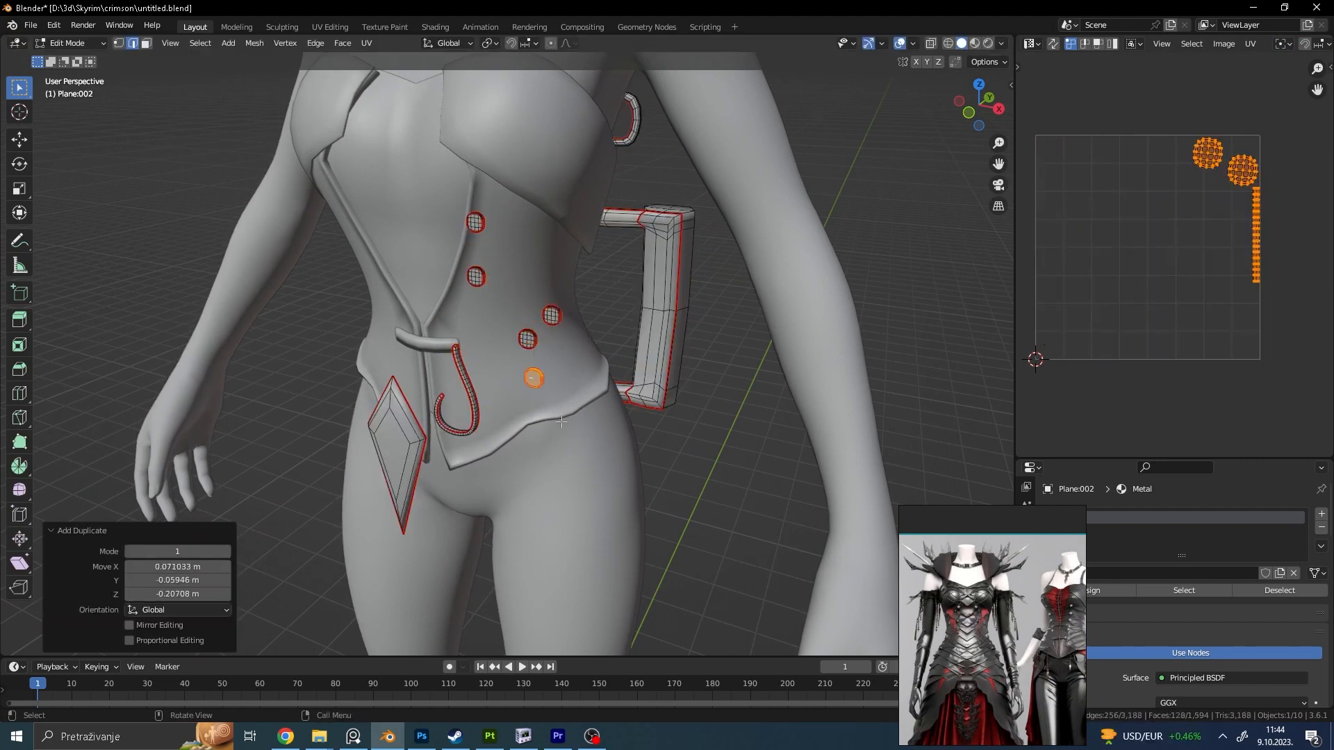
Step: Select the original stud and all its copies together to compare their UV islands
key("l")
left_click(555, 319)
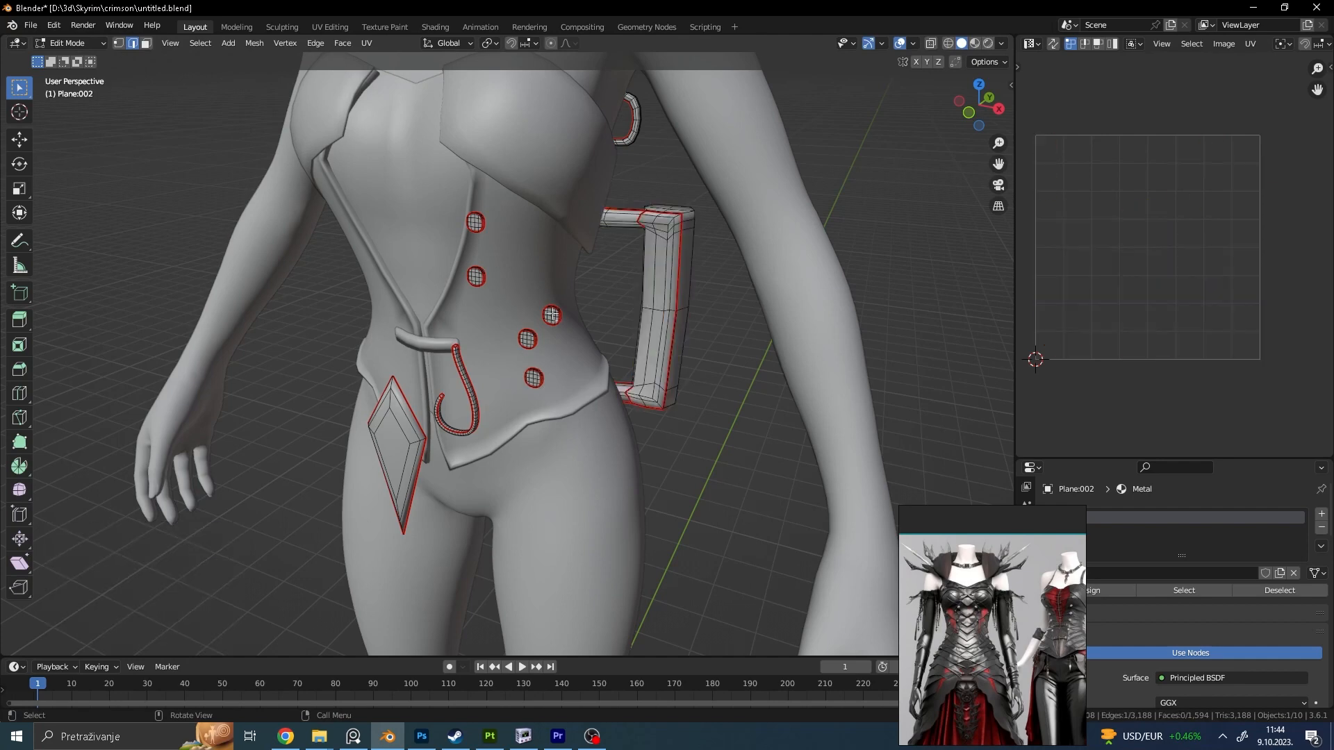
key("l")
key("l")
key("l")
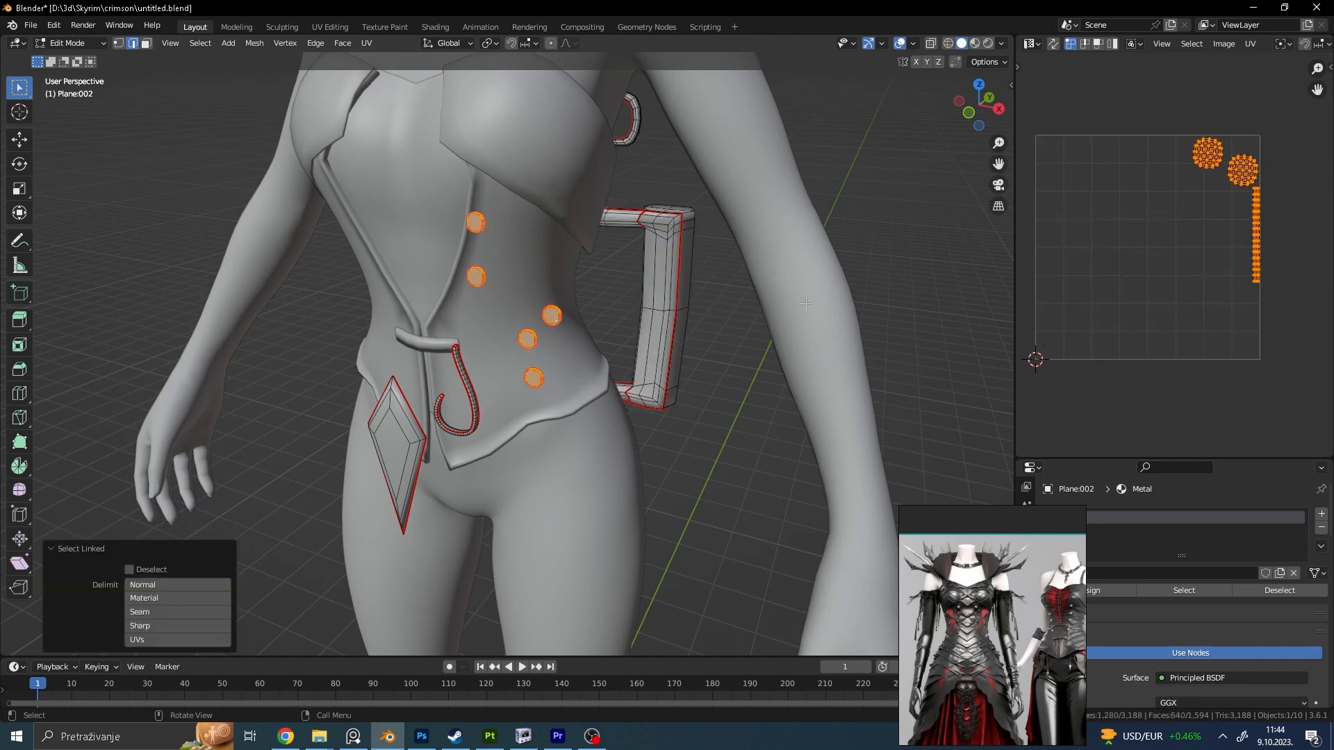
Step: Undo the stud selections and duplications back to the single original stud
key("ctrl+z")
key("ctrl+z")
key("ctrl+z")
key("ctrl+z")
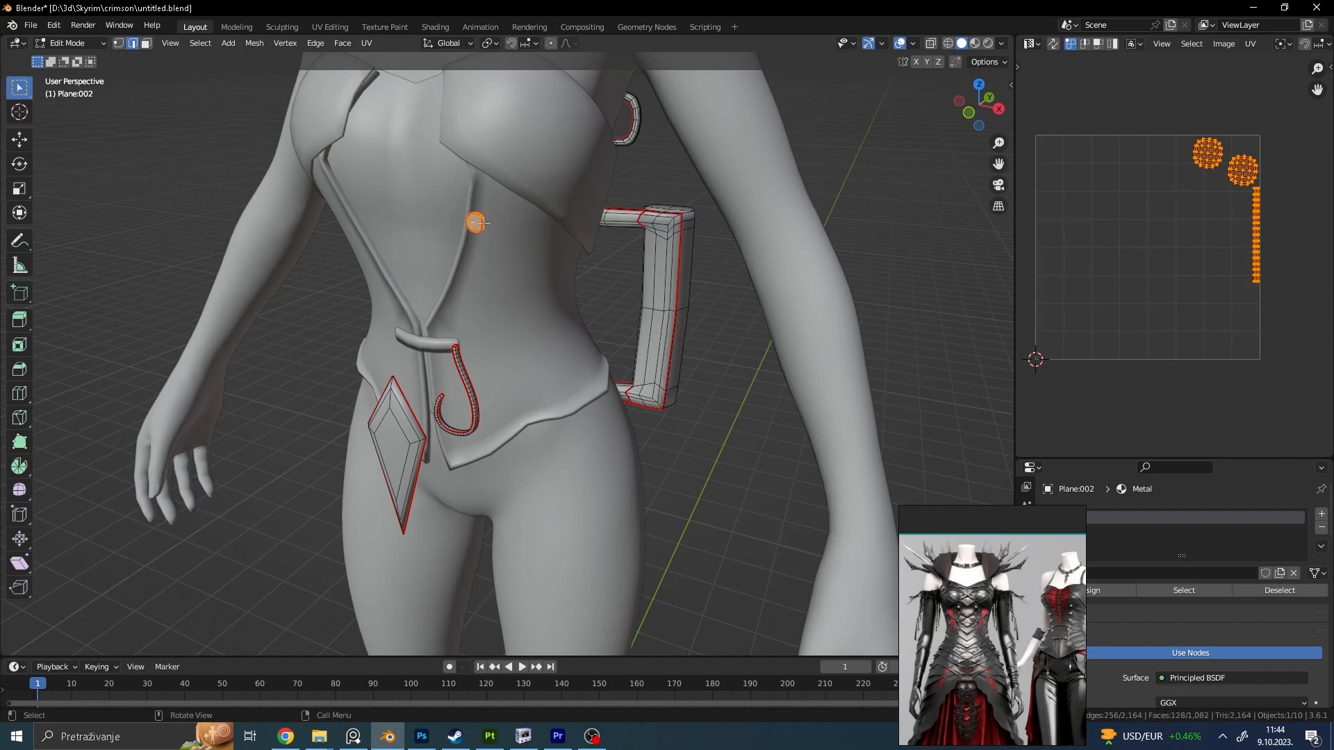
Step: Select the whole metal mesh, inspect the pieces around the body against the reference, and return to Object Mode
key("a")
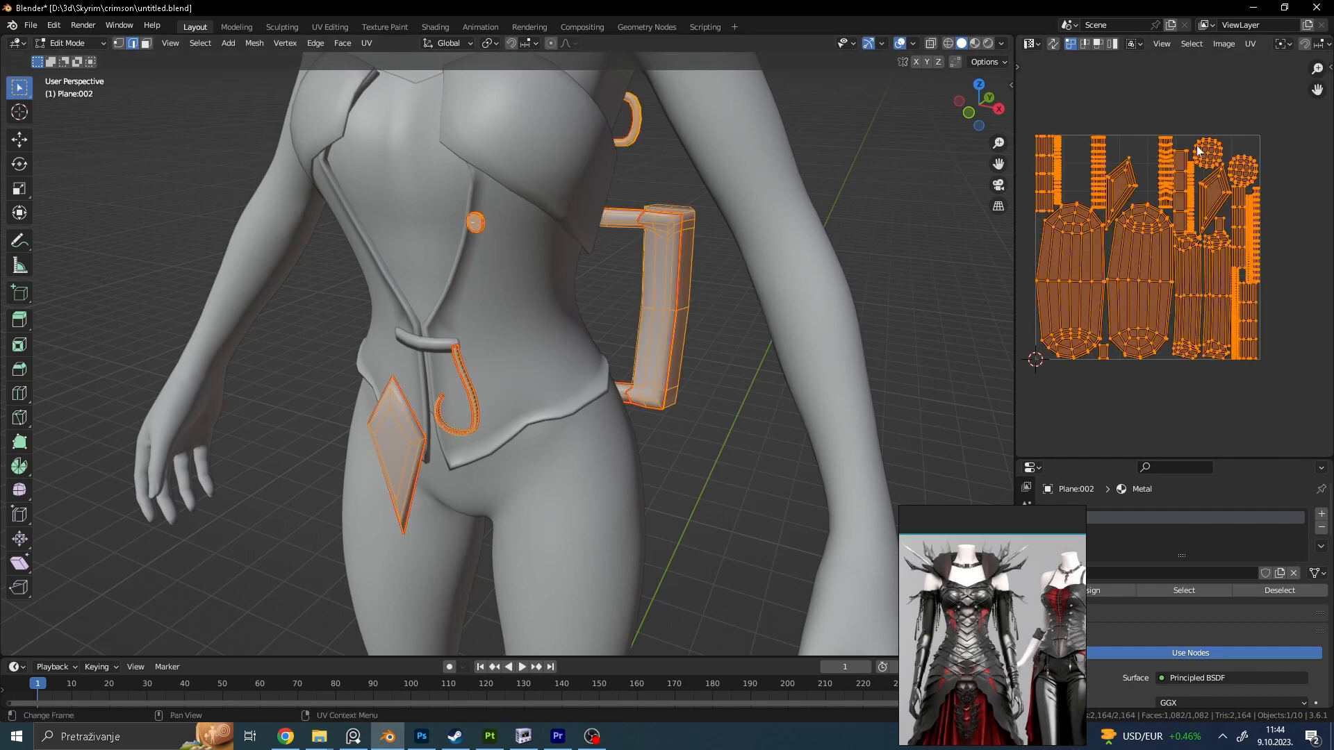
scroll(641, 271, "down", 3)
middle_click_drag(640, 272, 629, 257)
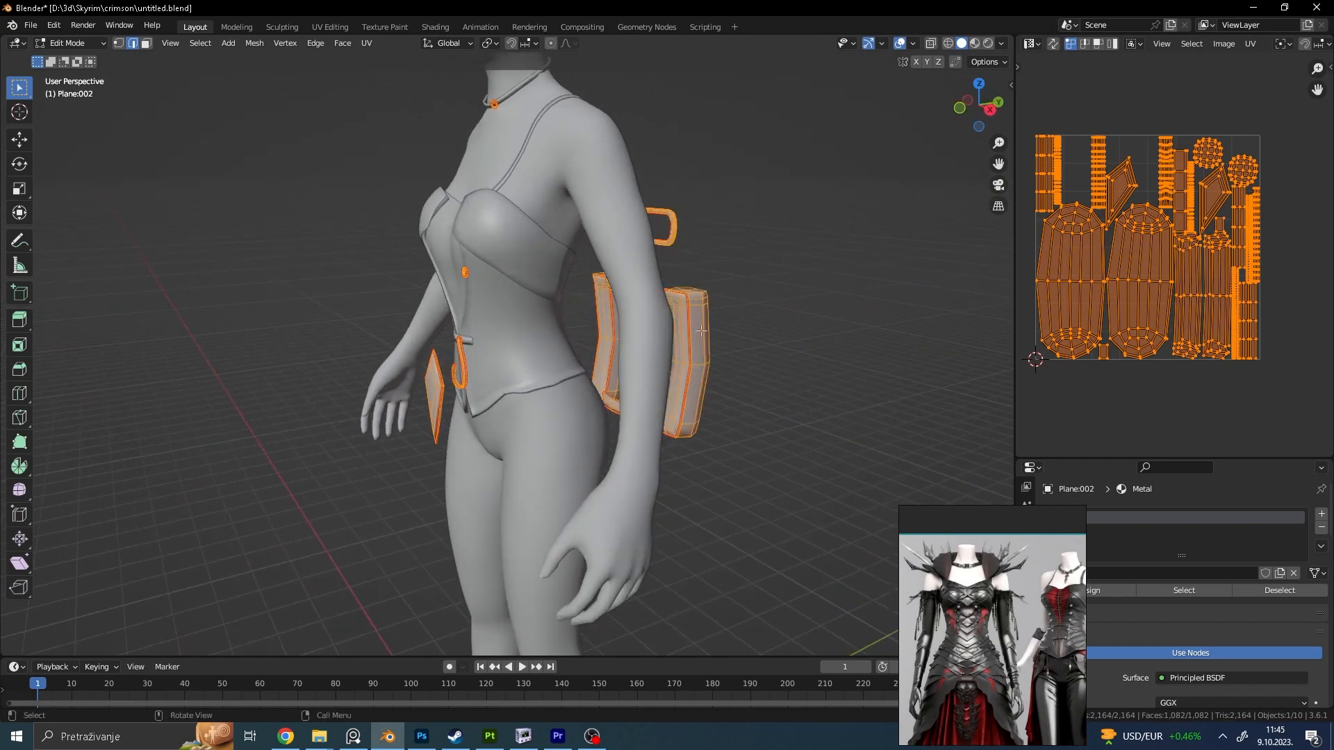
middle_click_drag(702, 330, 610, 316)
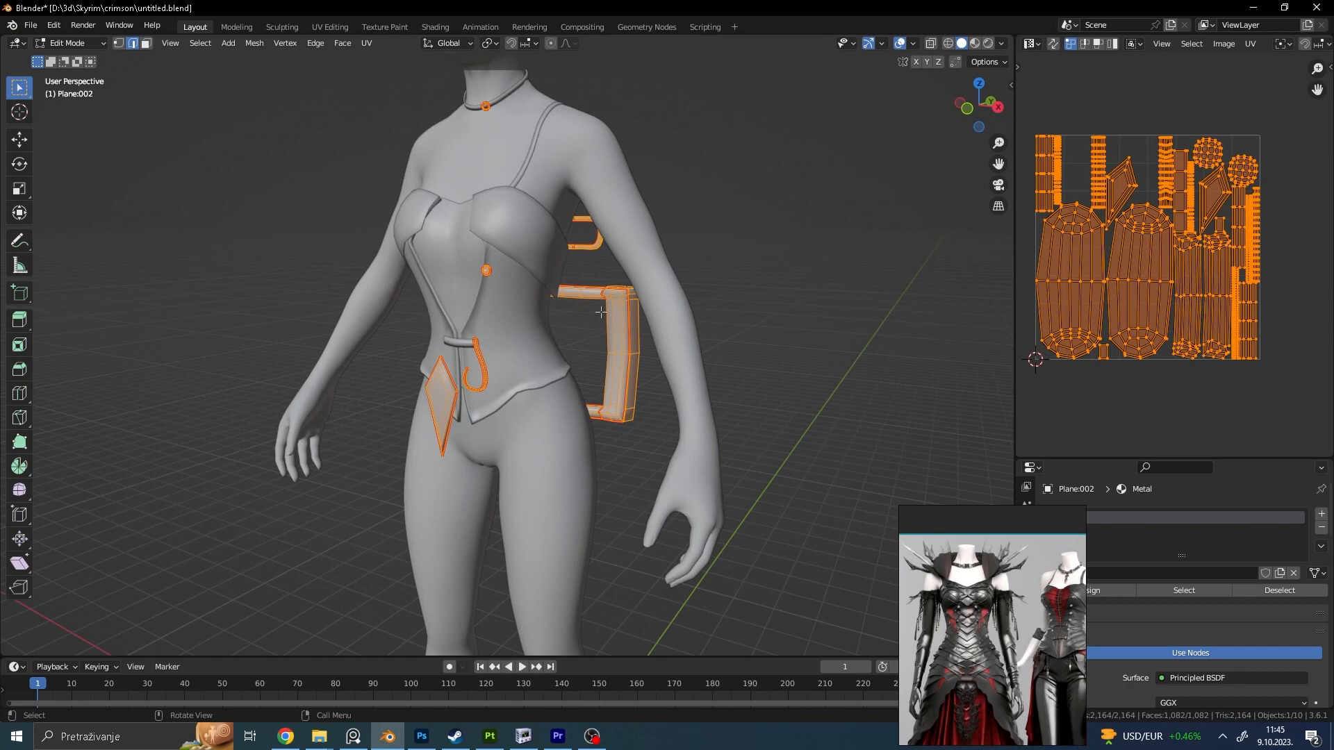
middle_click_drag(594, 312, 574, 311)
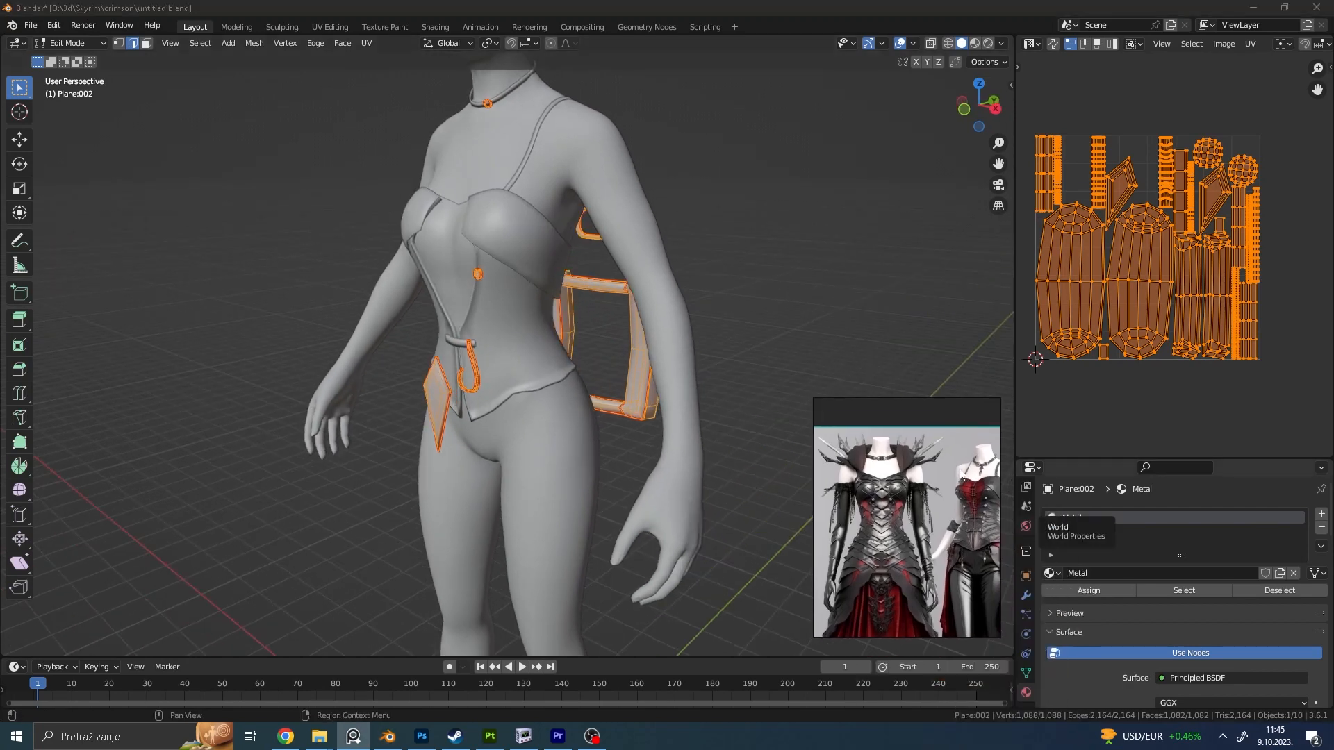
middle_click_drag(769, 319, 718, 318)
key("Tab")
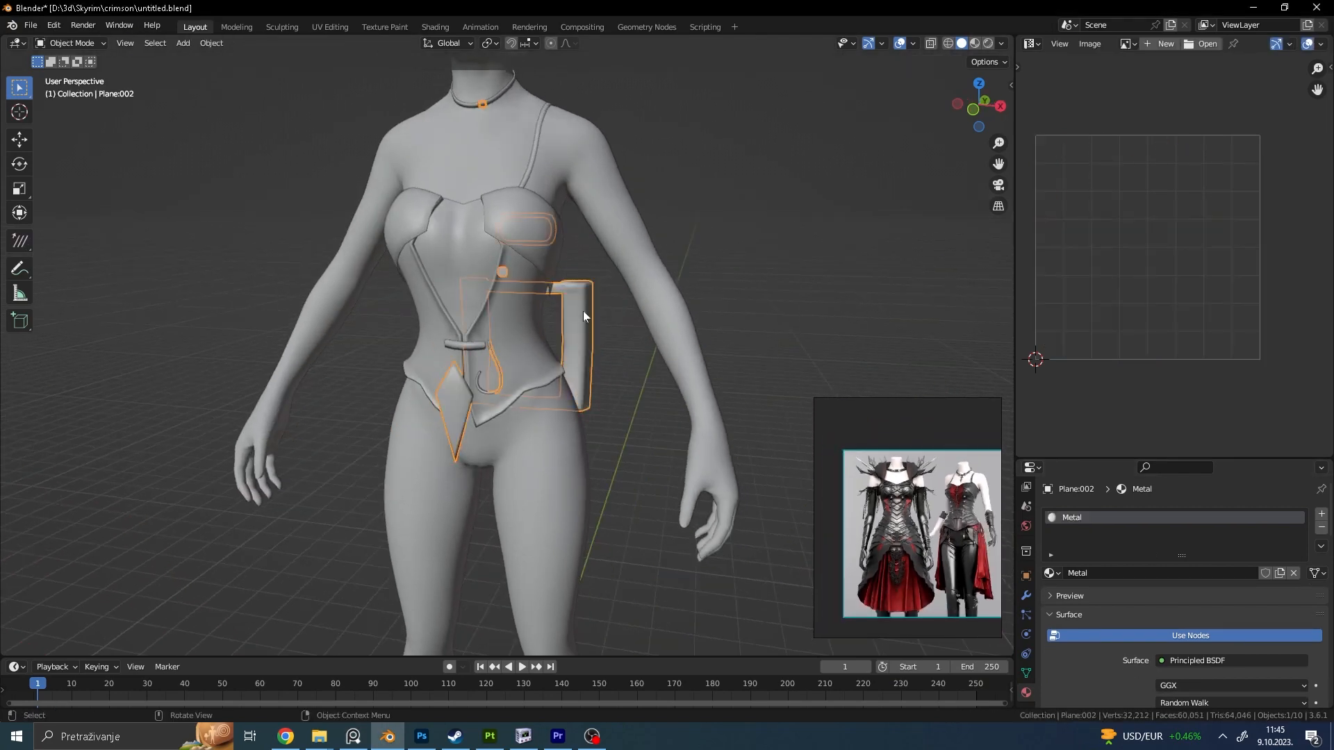
Step: Launch ZBrush through a system search for "zb" and switch back to Blender
left_click(586, 398)
left_click(132, 737)
type("zb")
left_click(127, 357)
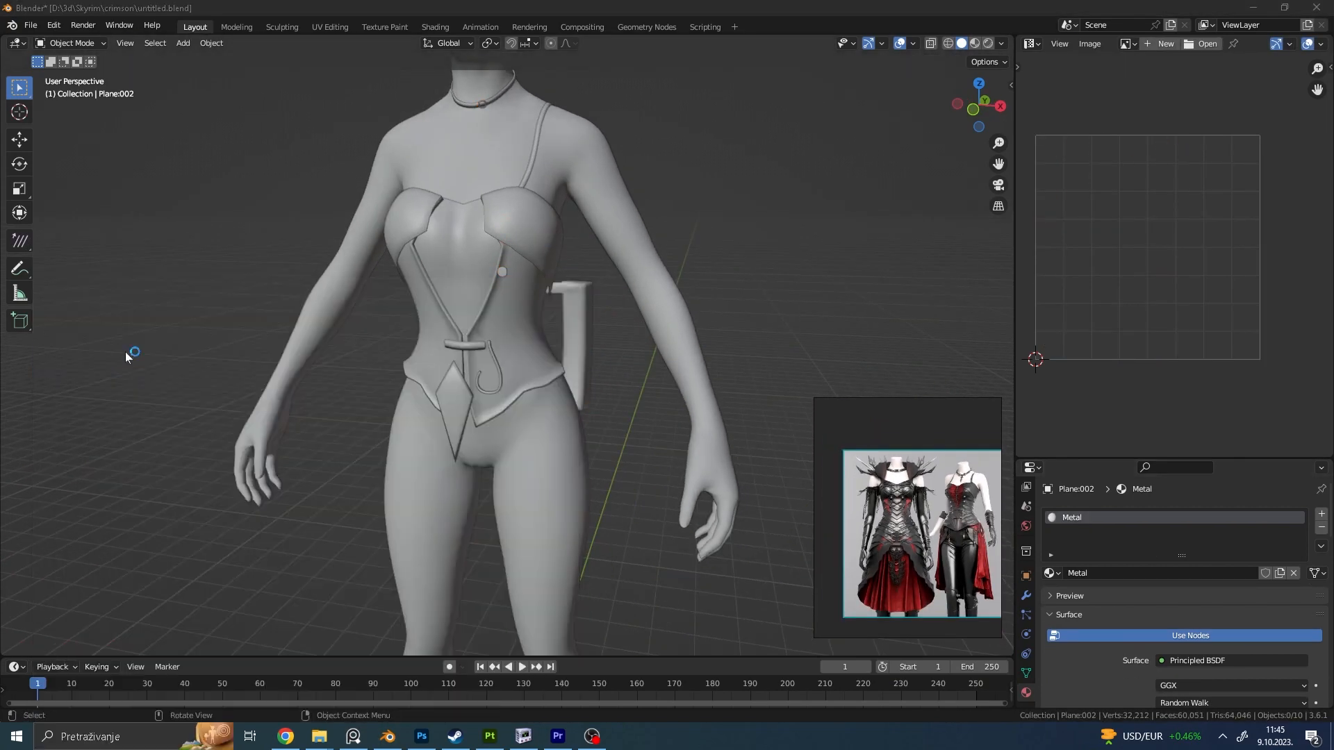
key("alt+Tab")
key("Tab")
right_click(587, 339)
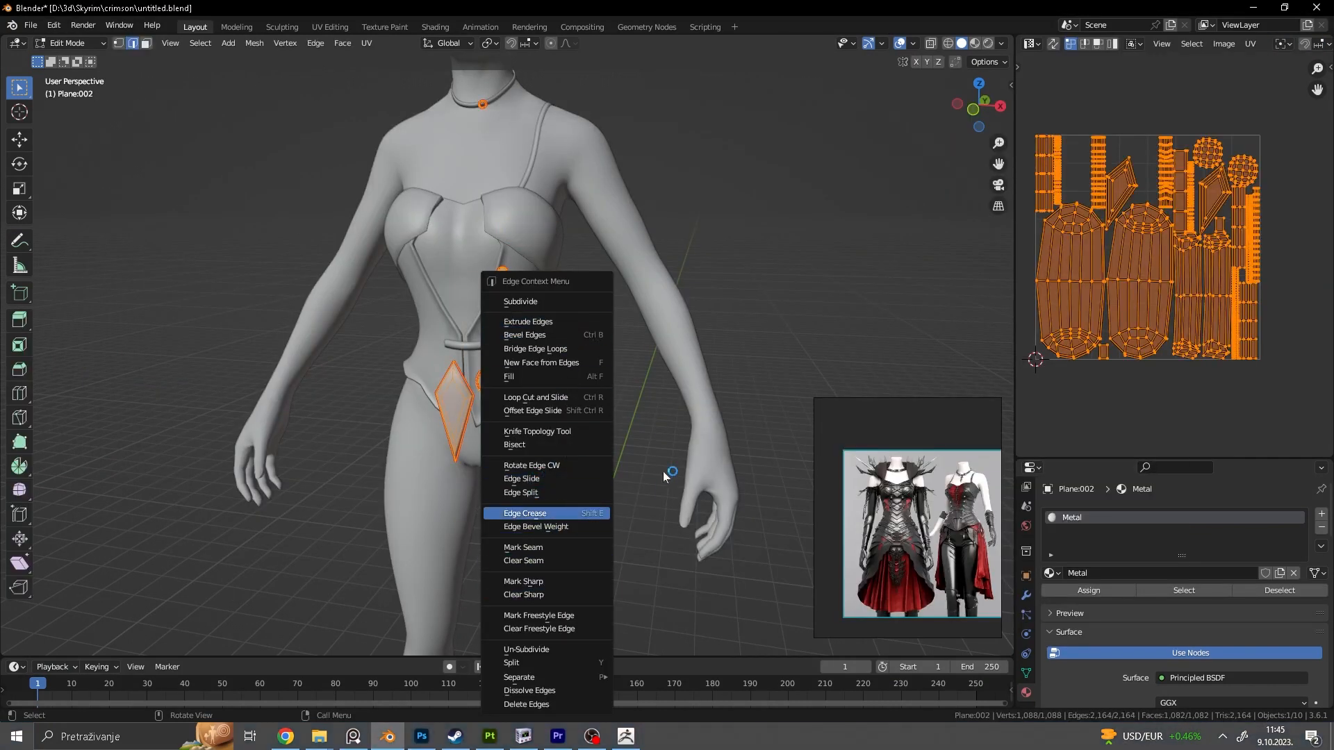
key("Tab")
Step: Add a Subdivision Surface modifier to the metal pieces, with viewport level 5 and the Simple type
middle_click_drag(778, 353, 701, 353)
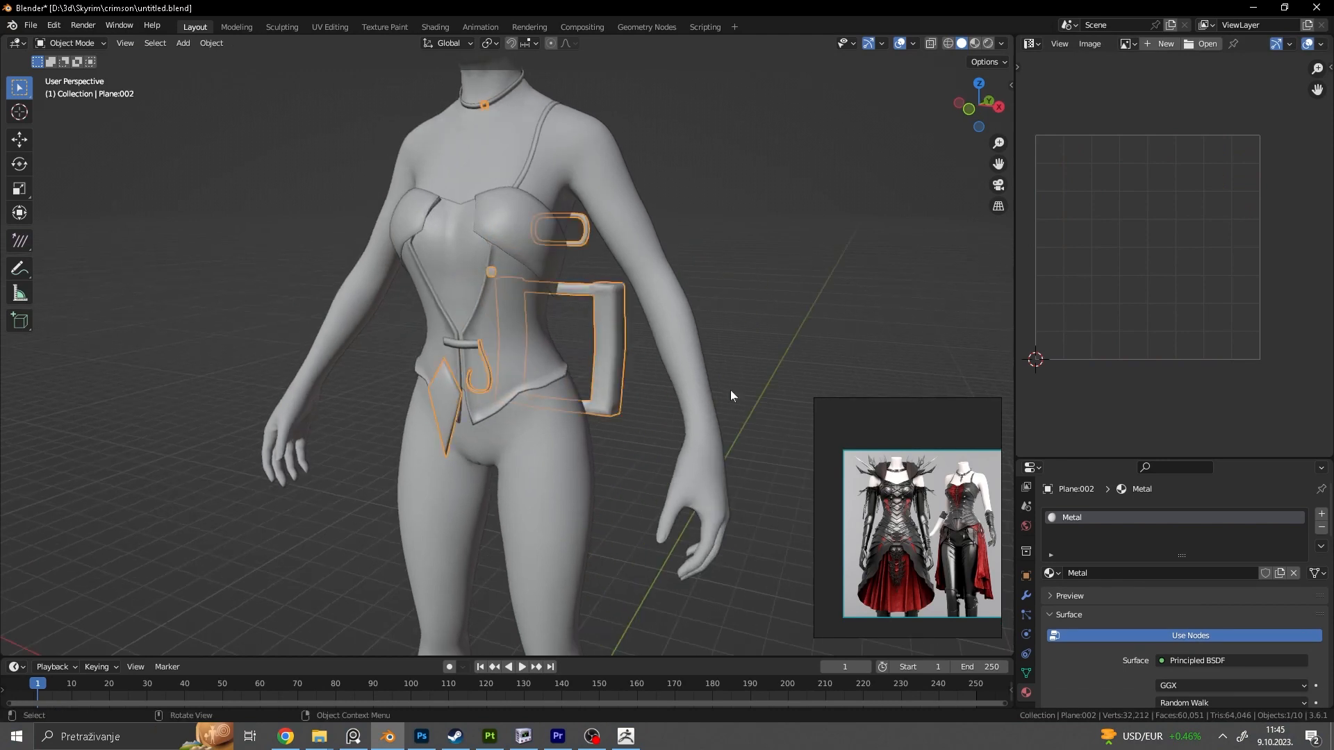
left_click(1026, 595)
left_click(1140, 513)
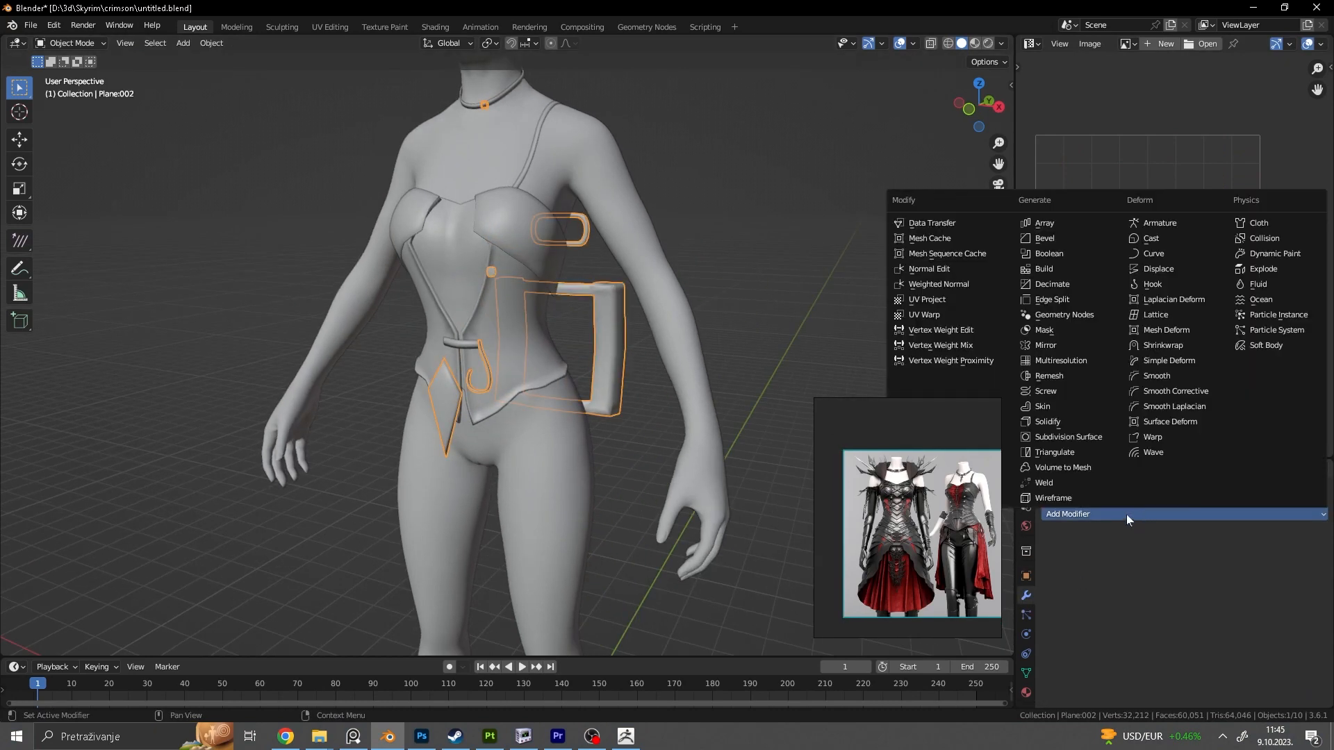
left_click(1073, 437)
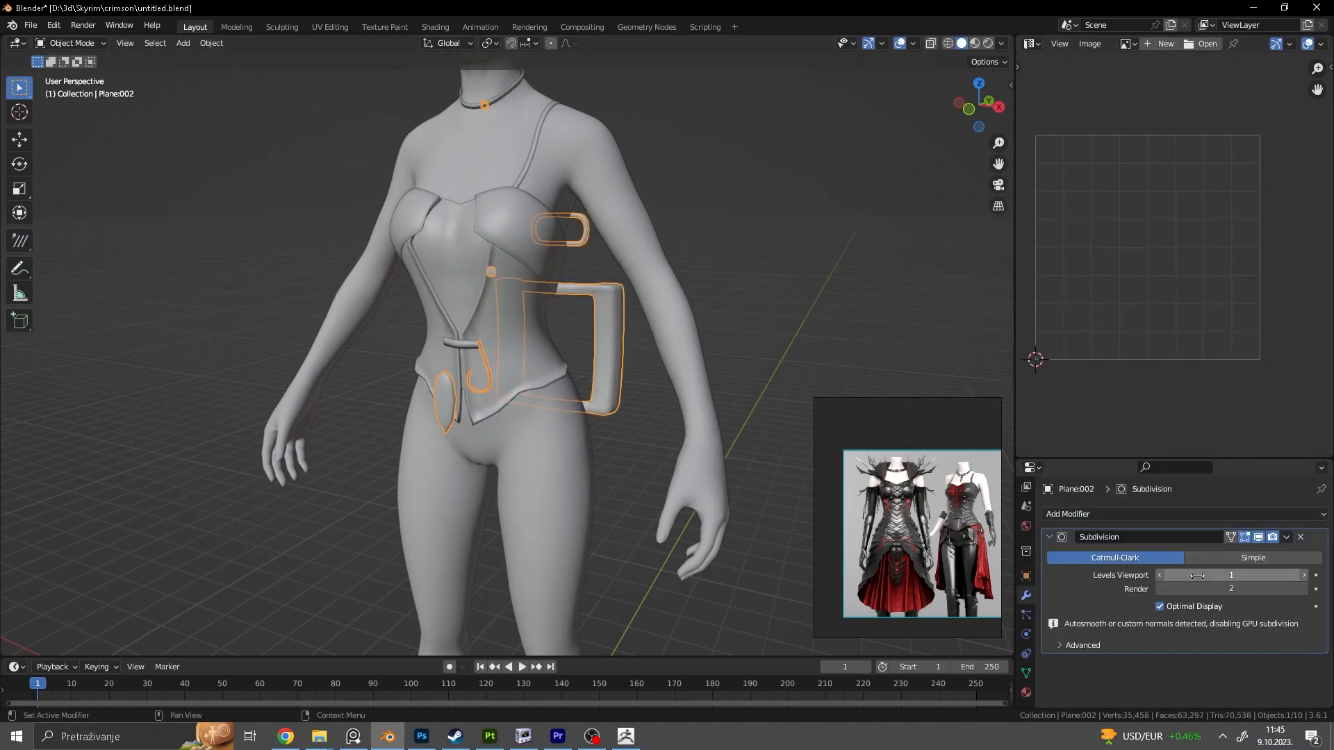
left_click_drag(1192, 576, 1258, 575)
left_click(1244, 558)
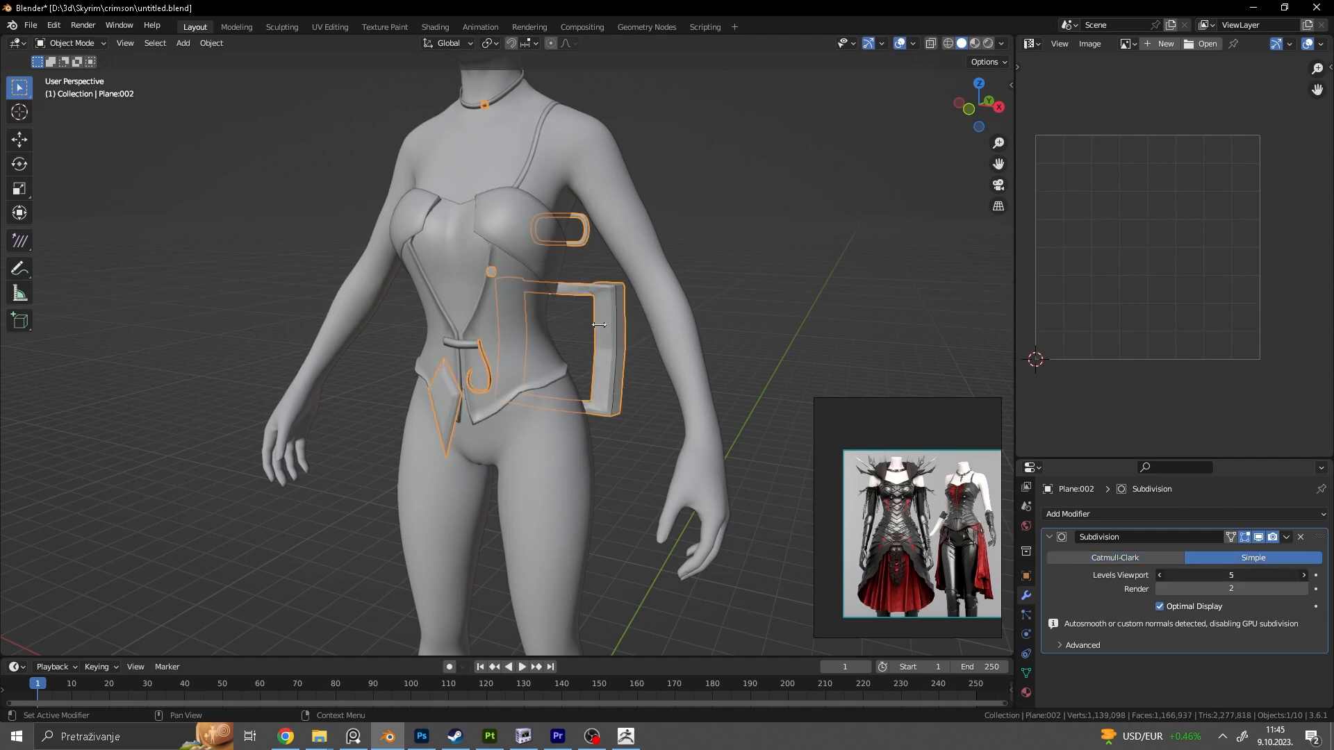
Step: Try viewport level 6 for the metal pieces' subdivision, and remove the Subdivision modifier
left_click_drag(599, 324, 610, 347)
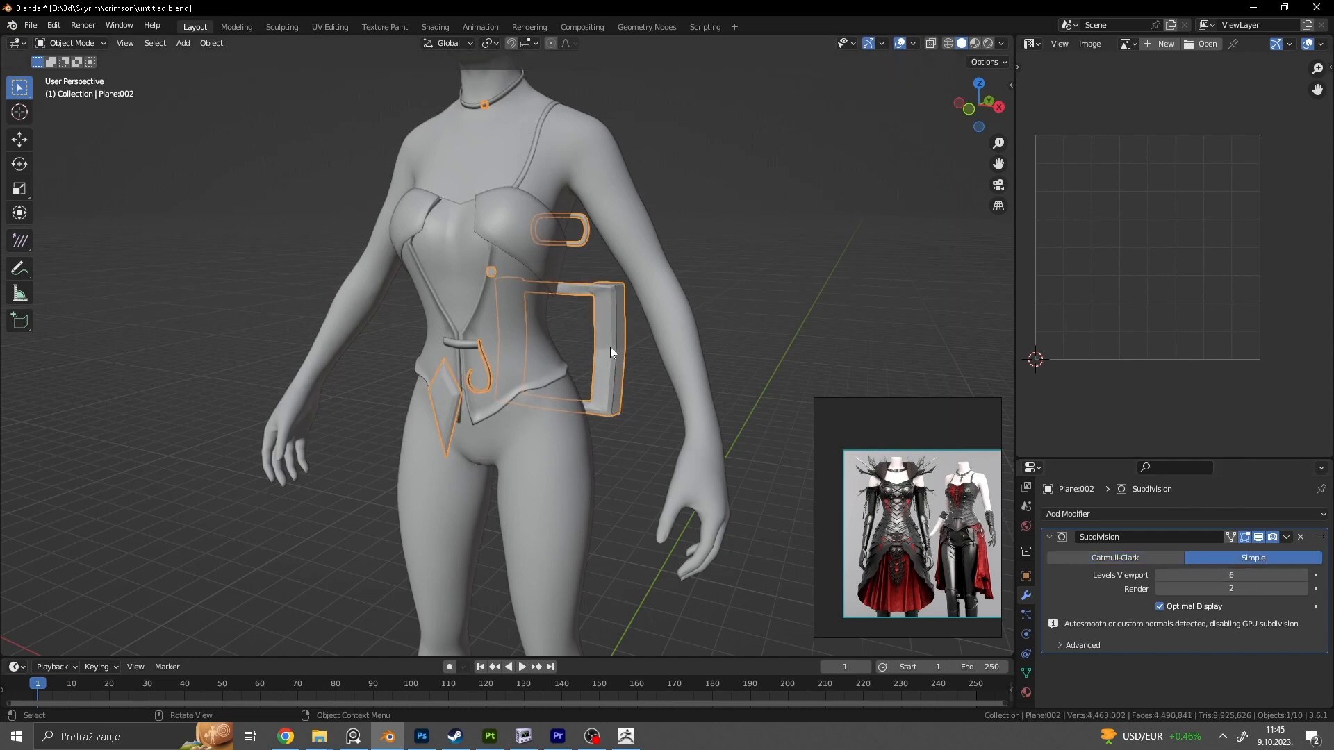
left_click(1301, 538)
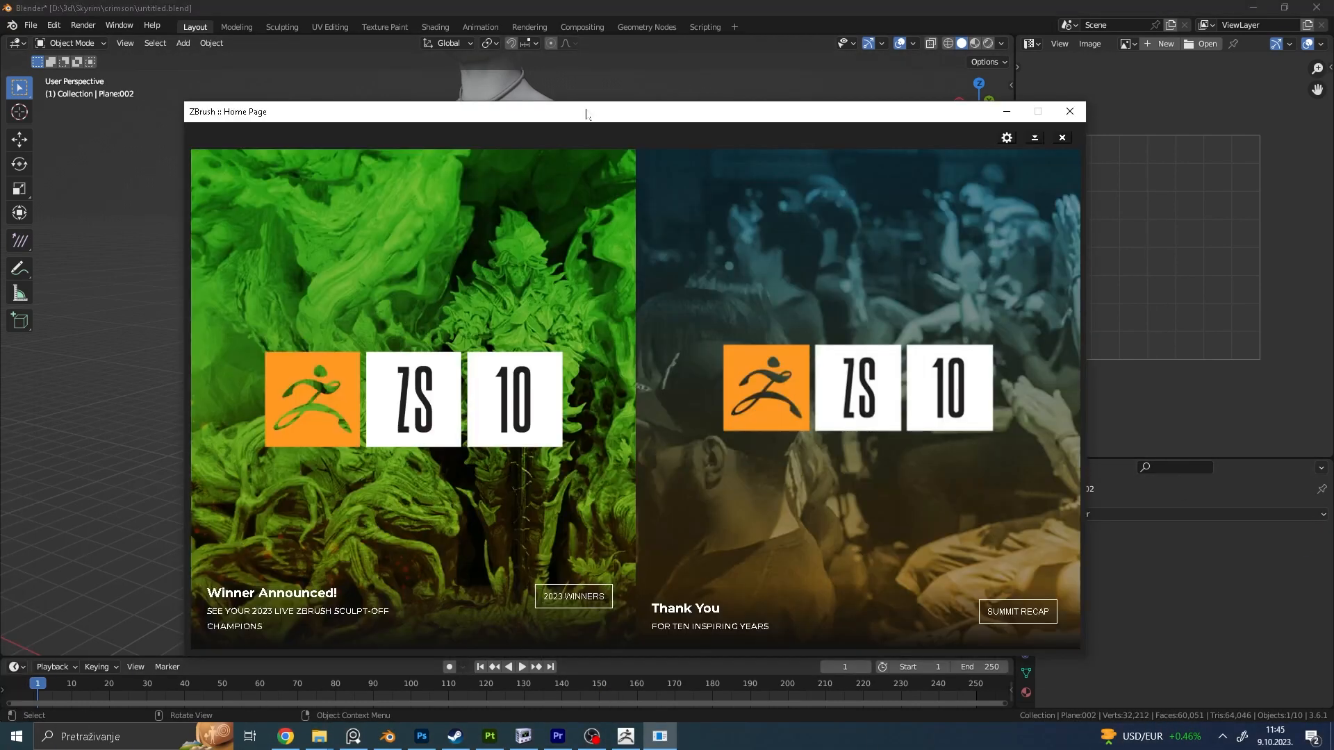
Step: Dismiss the ZBrush home page, bring up the ZBrush window and enlarge it to fill the screen
left_click_drag(585, 113, 584, 116)
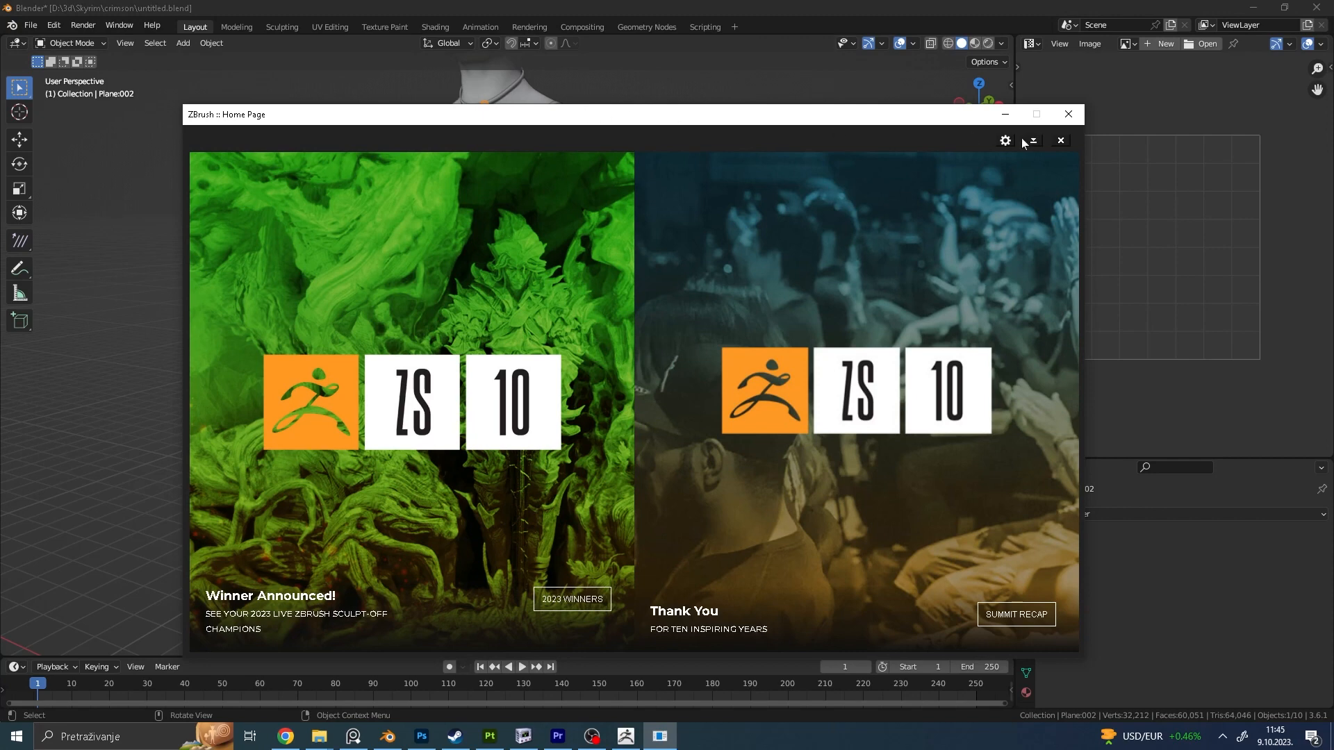
left_click(1060, 140)
left_click(619, 742)
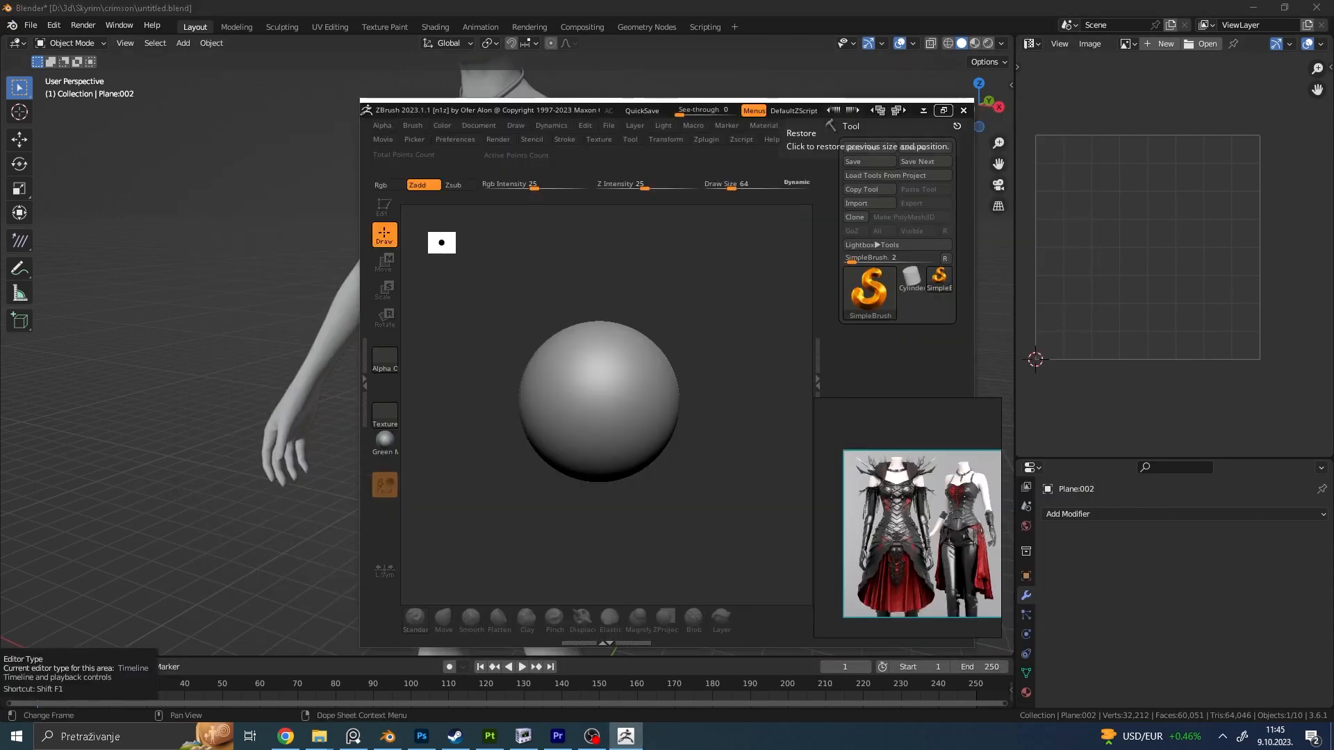
left_click(943, 110)
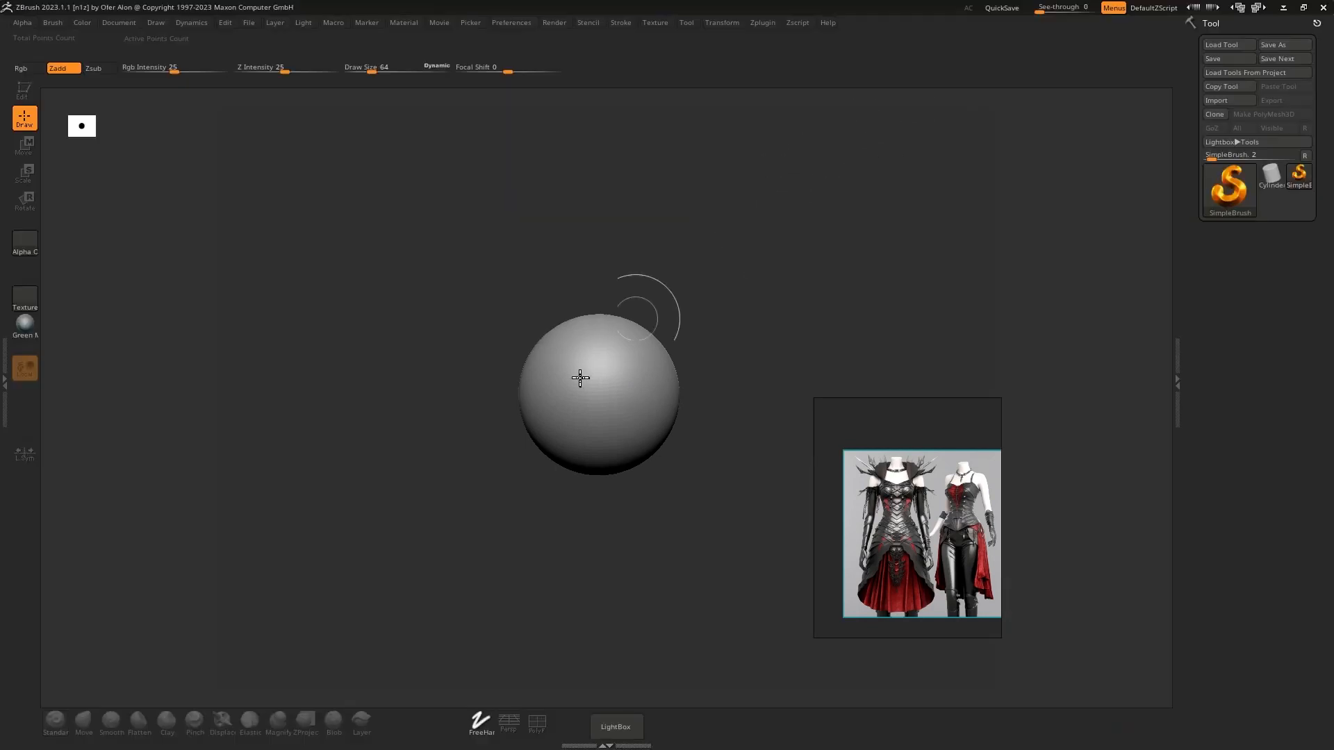
key("alt+Tab")
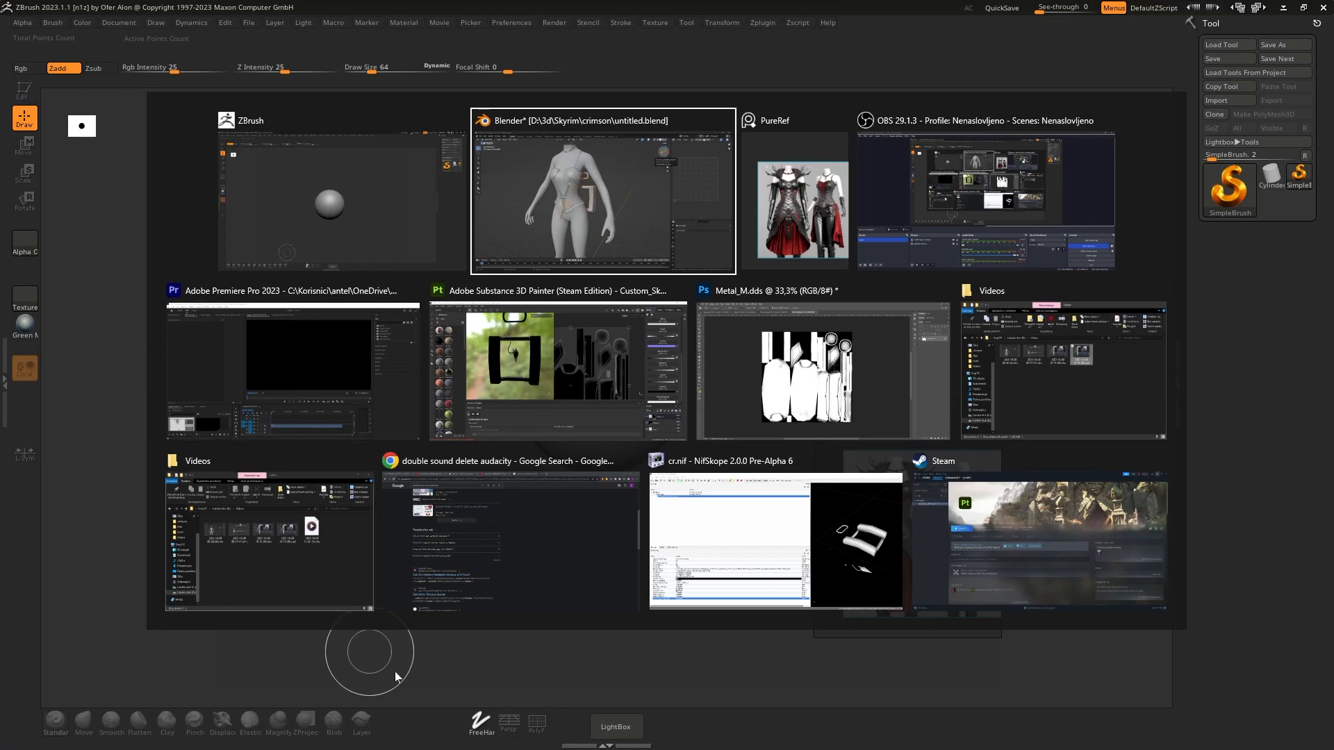
key("super+s")
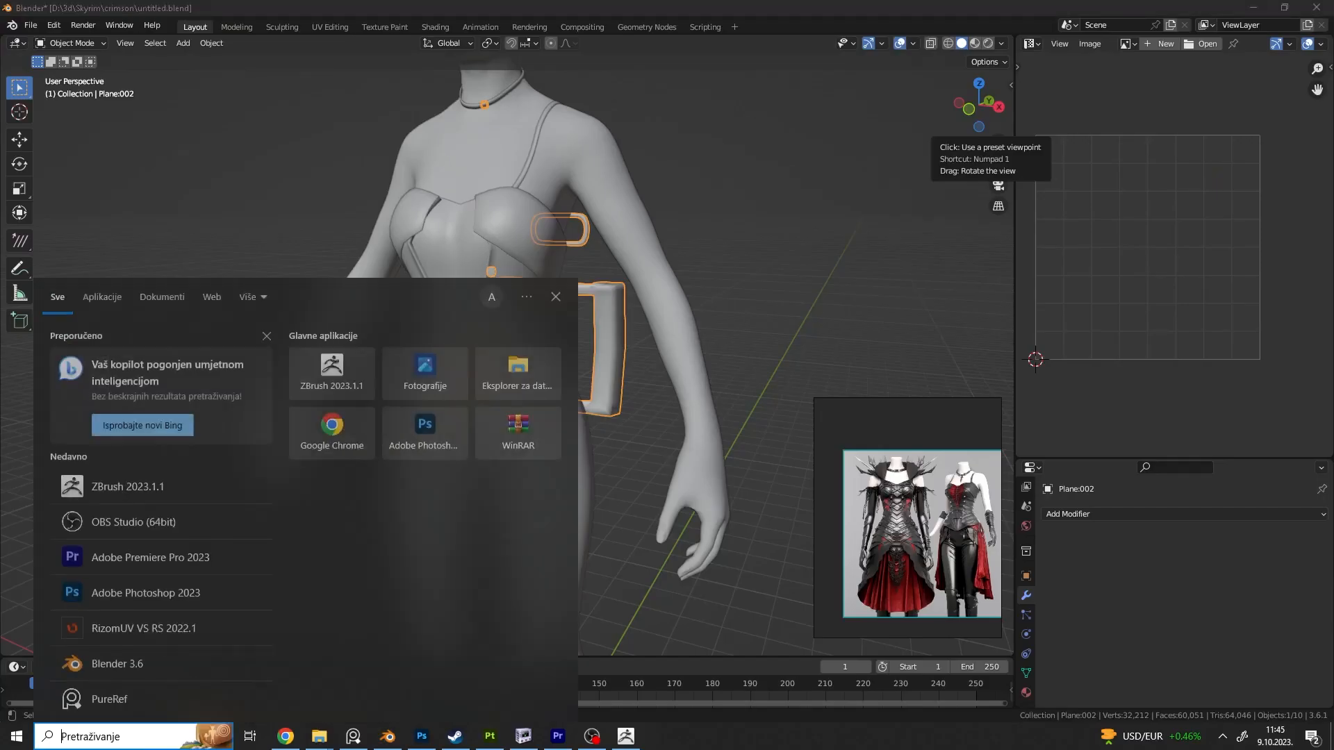
type("a")
key("Return")
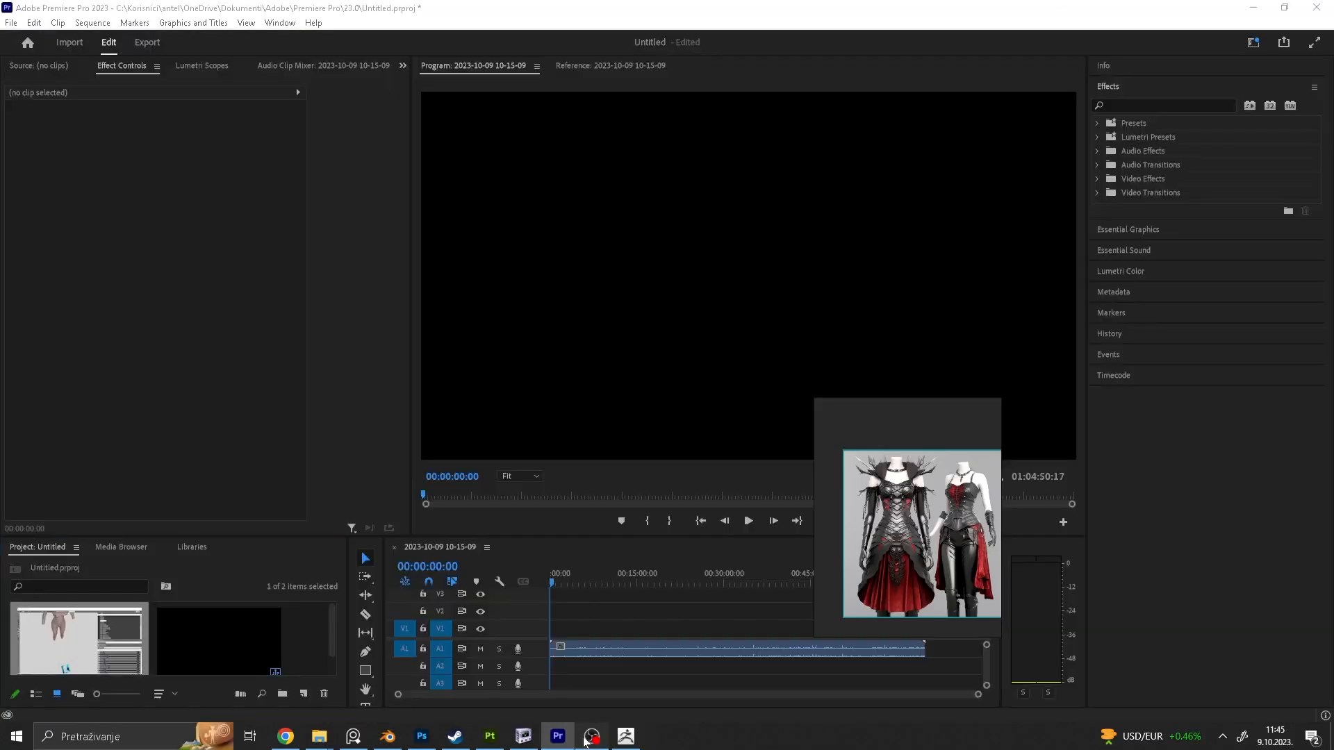
left_click(591, 736)
left_click(591, 737)
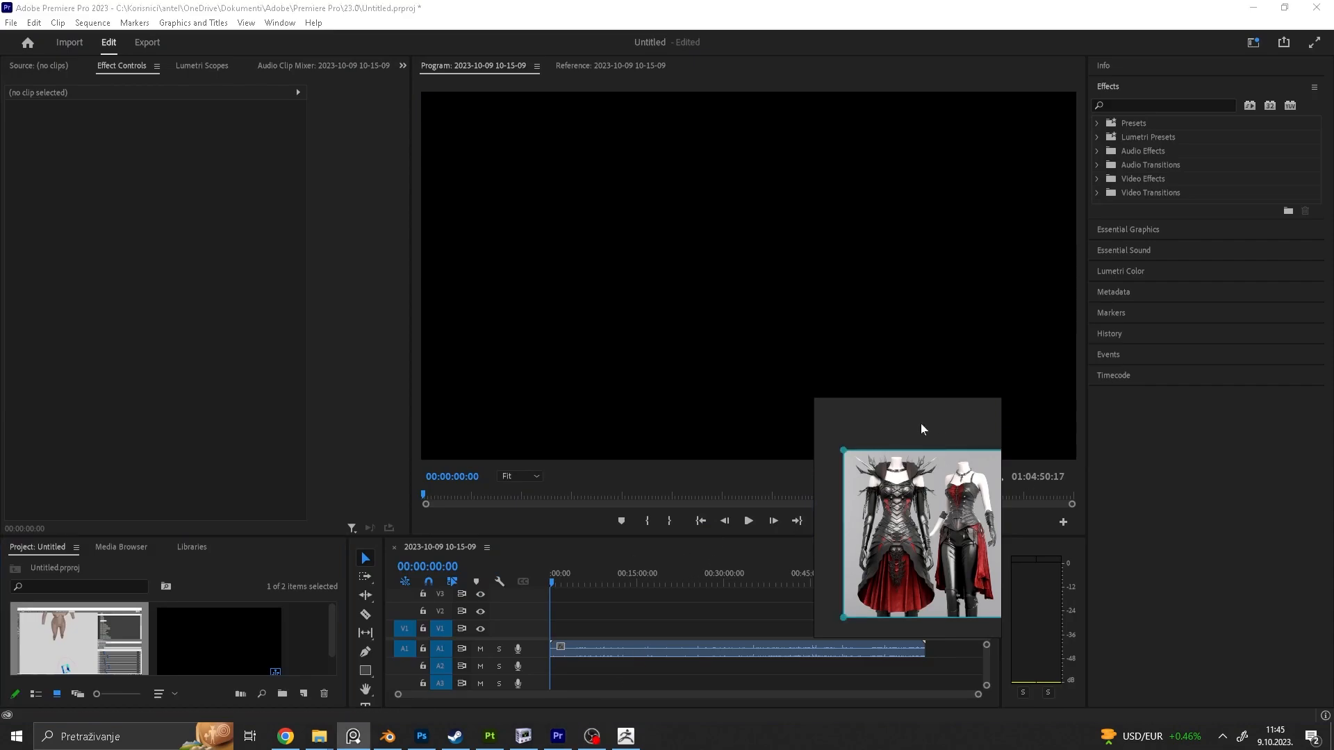
Step: Move the PureRef reference image clear of the central working area and switch to ZBrush
left_click_drag(917, 426, 1175, 486)
left_click(625, 736)
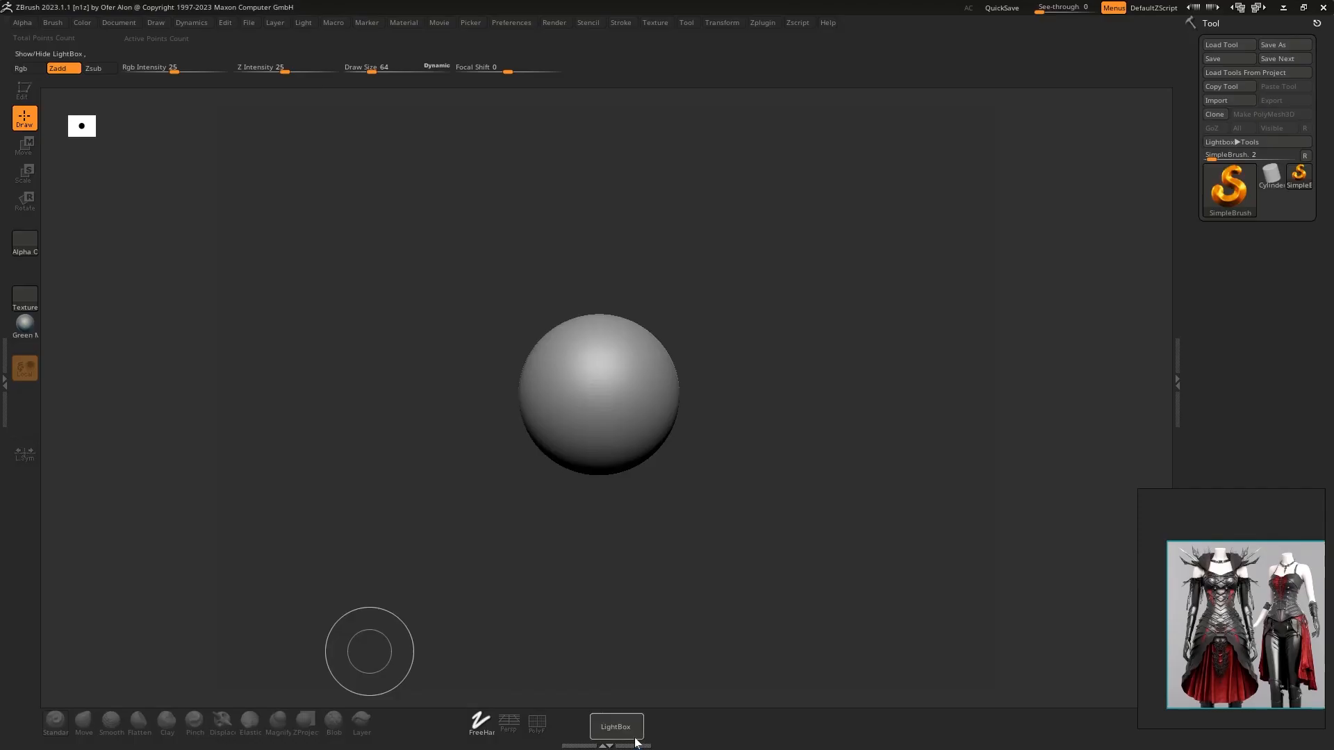
Step: Import the metal pieces' mesh, clear the canvas and draw the imported model on it
left_click(1216, 101)
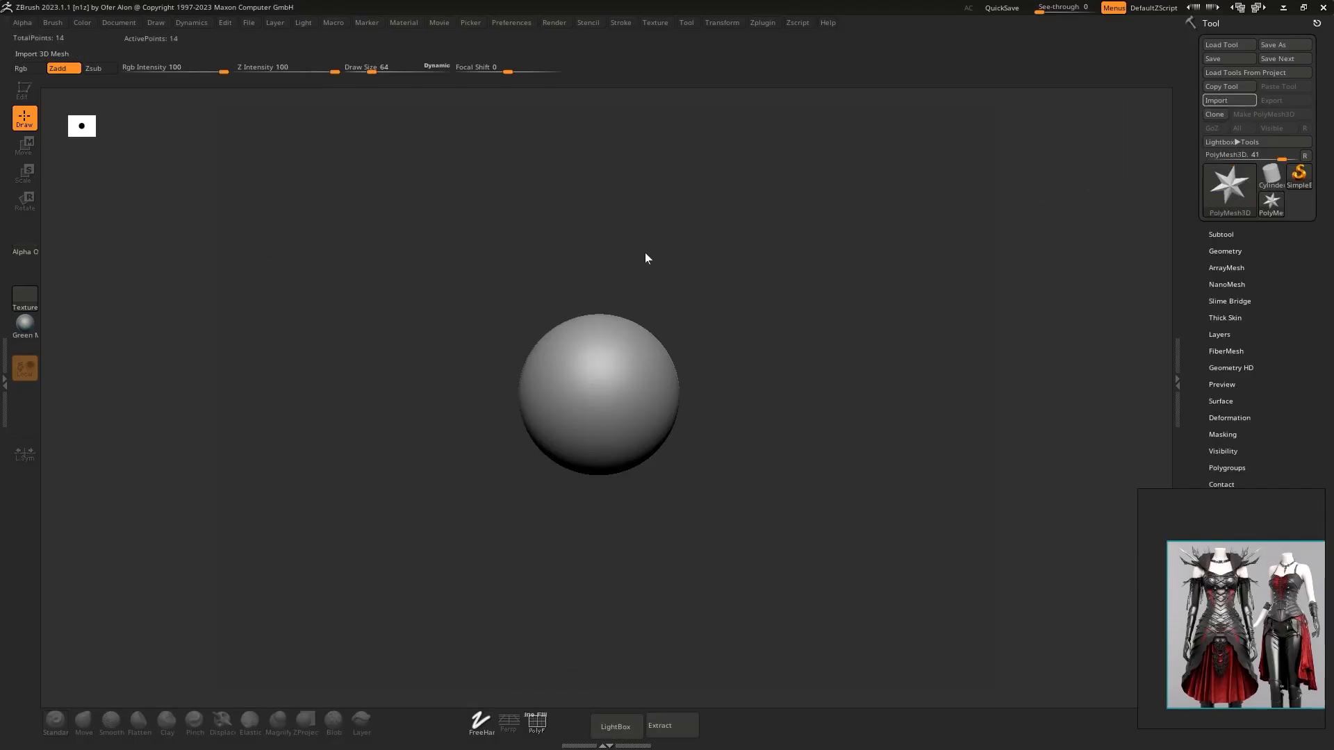
double_click(208, 119)
left_click_drag(711, 389, 707, 646)
key("ctrl+n")
left_click_drag(614, 389, 607, 599)
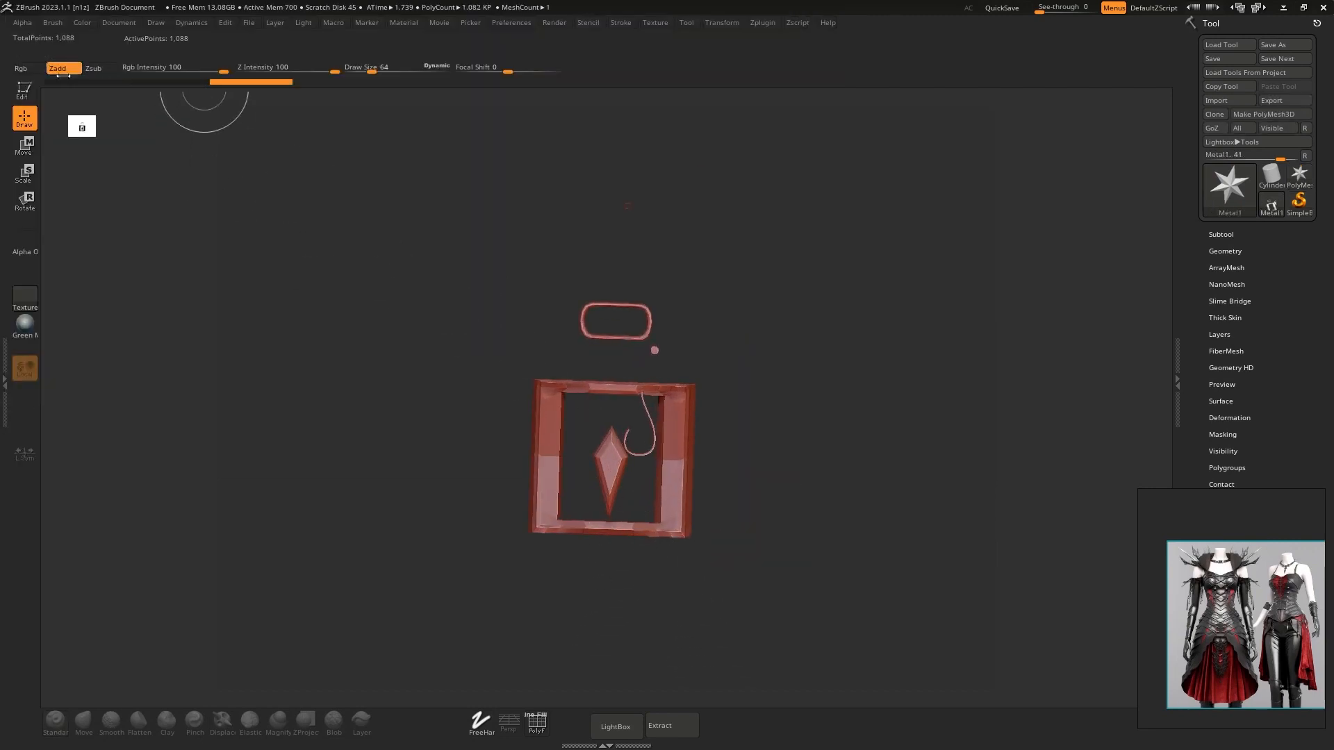
Step: Enter Edit mode for the imported metal mesh, convert it to a PolyMesh3D and view it from the side
key("t")
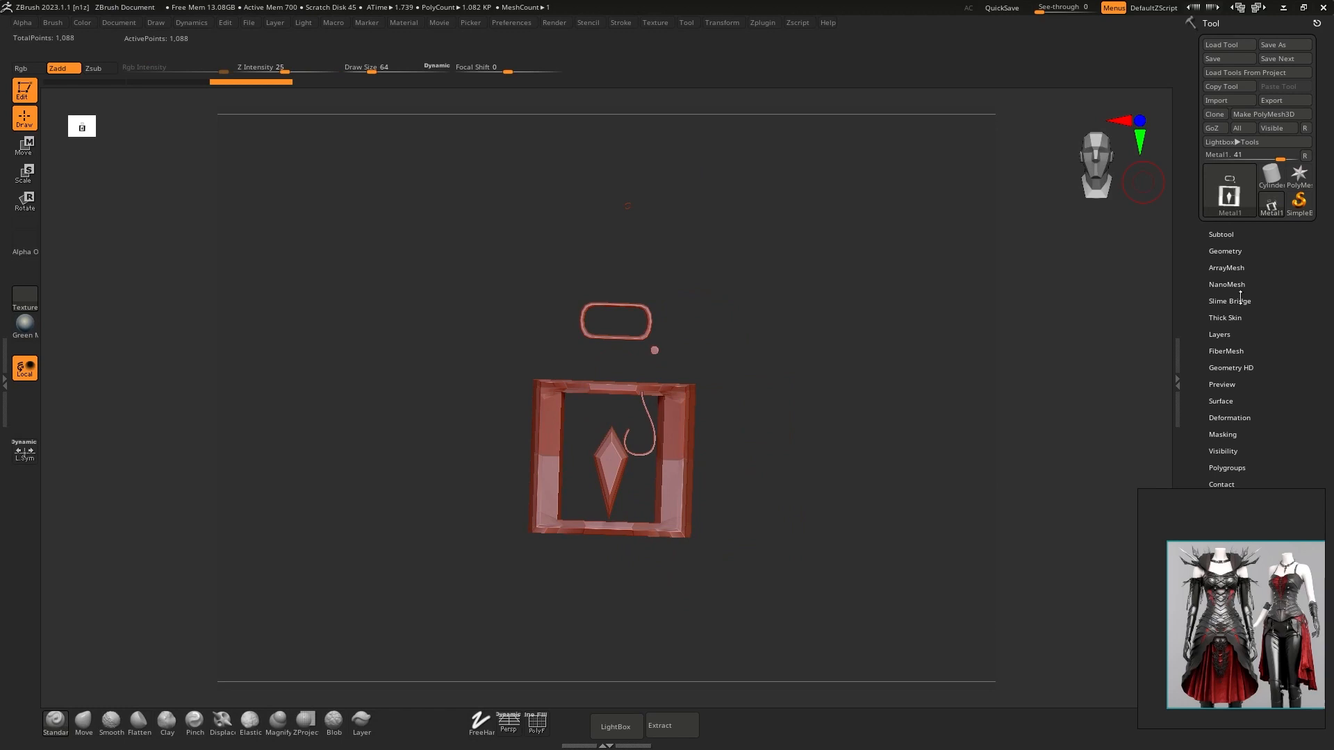
left_click(1264, 114)
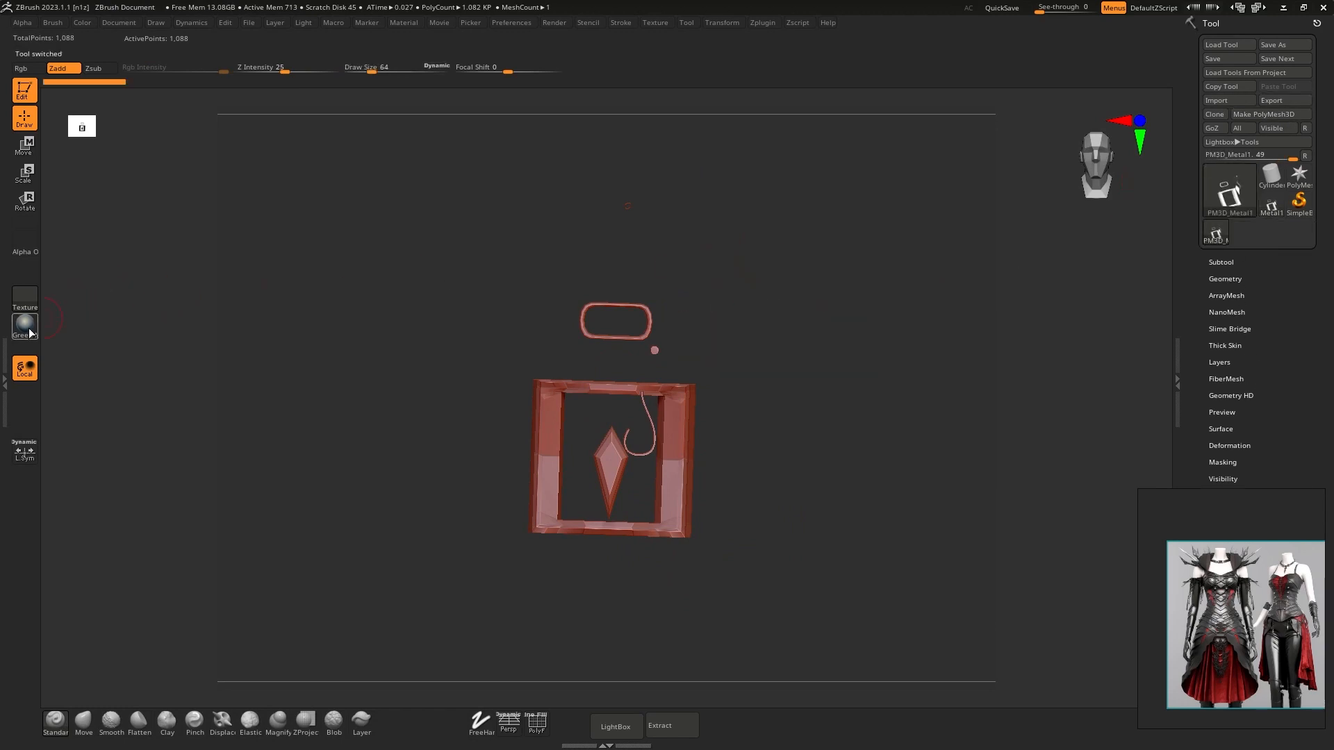
left_click_drag(450, 277, 782, 333)
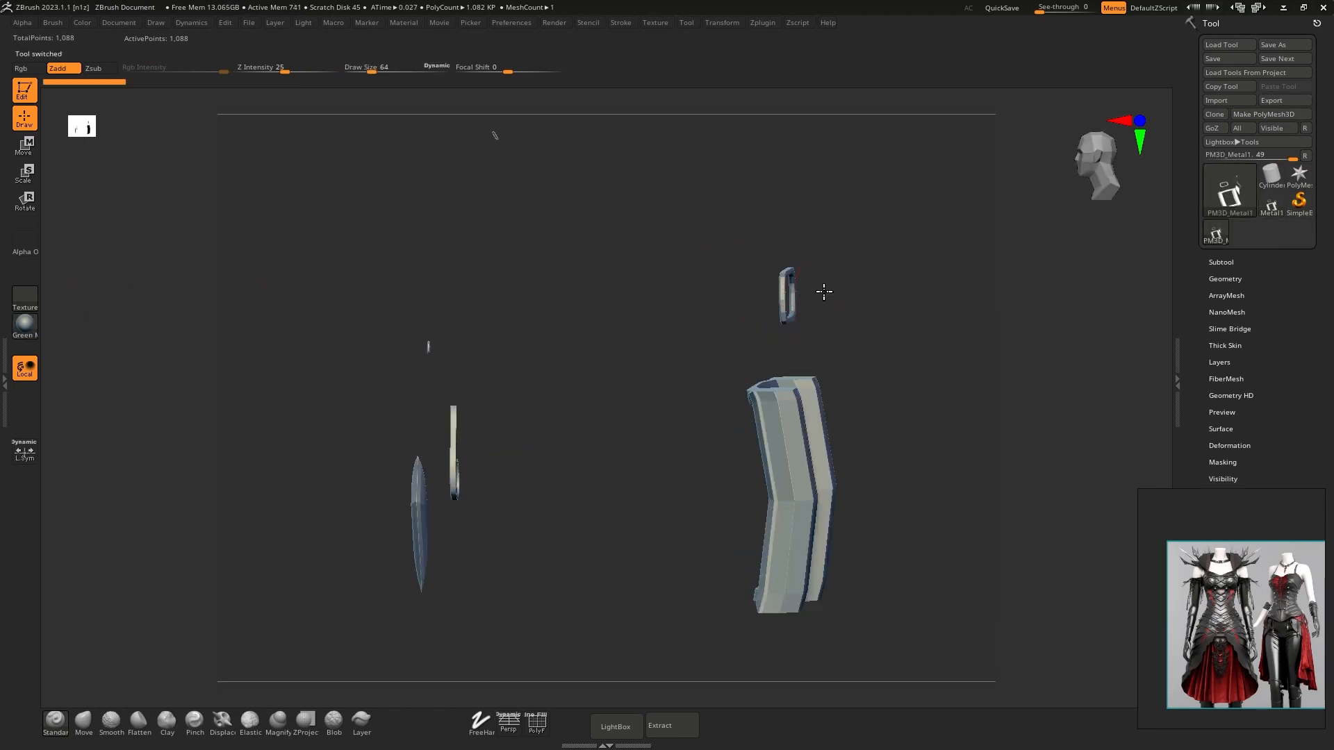
left_click_drag(820, 292, 835, 279, "alt")
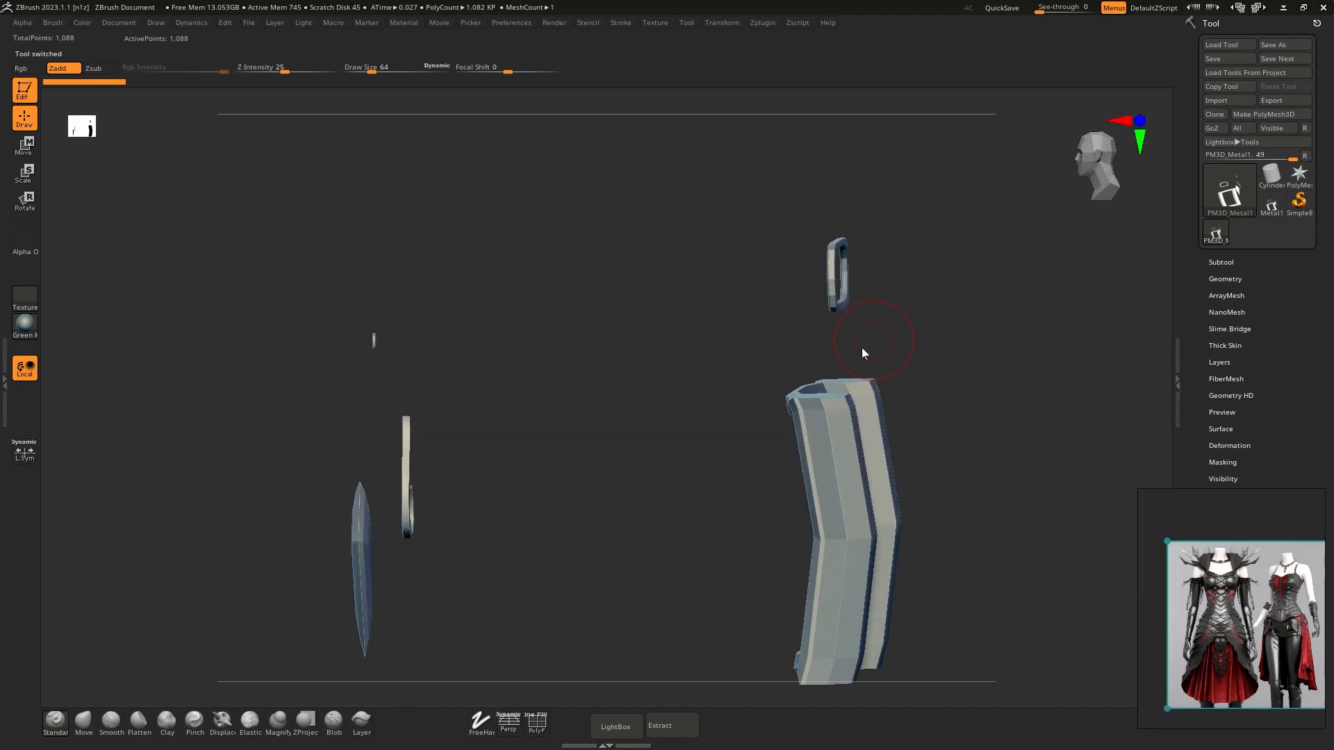
Step: Switch to Blender, enable the Face Orientation overlay and check the metal pieces from behind
key("alt+Tab")
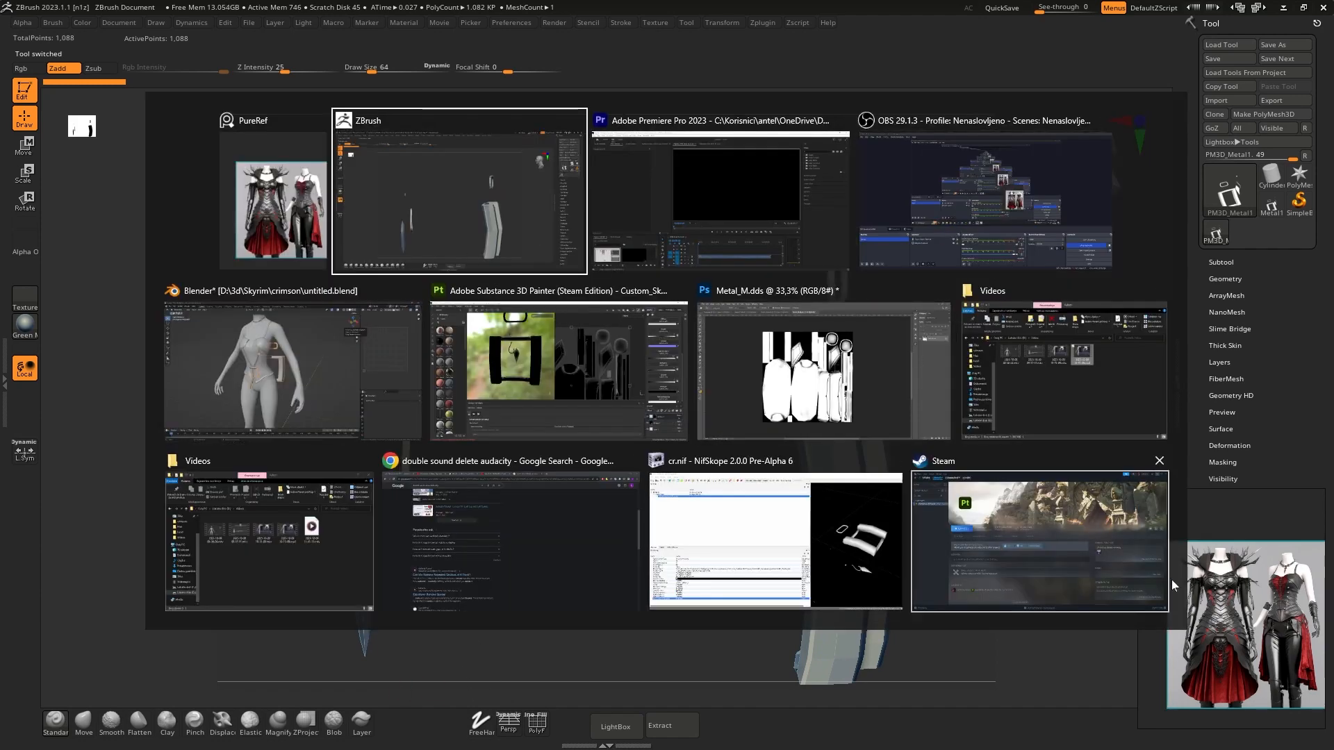
left_click(282, 353)
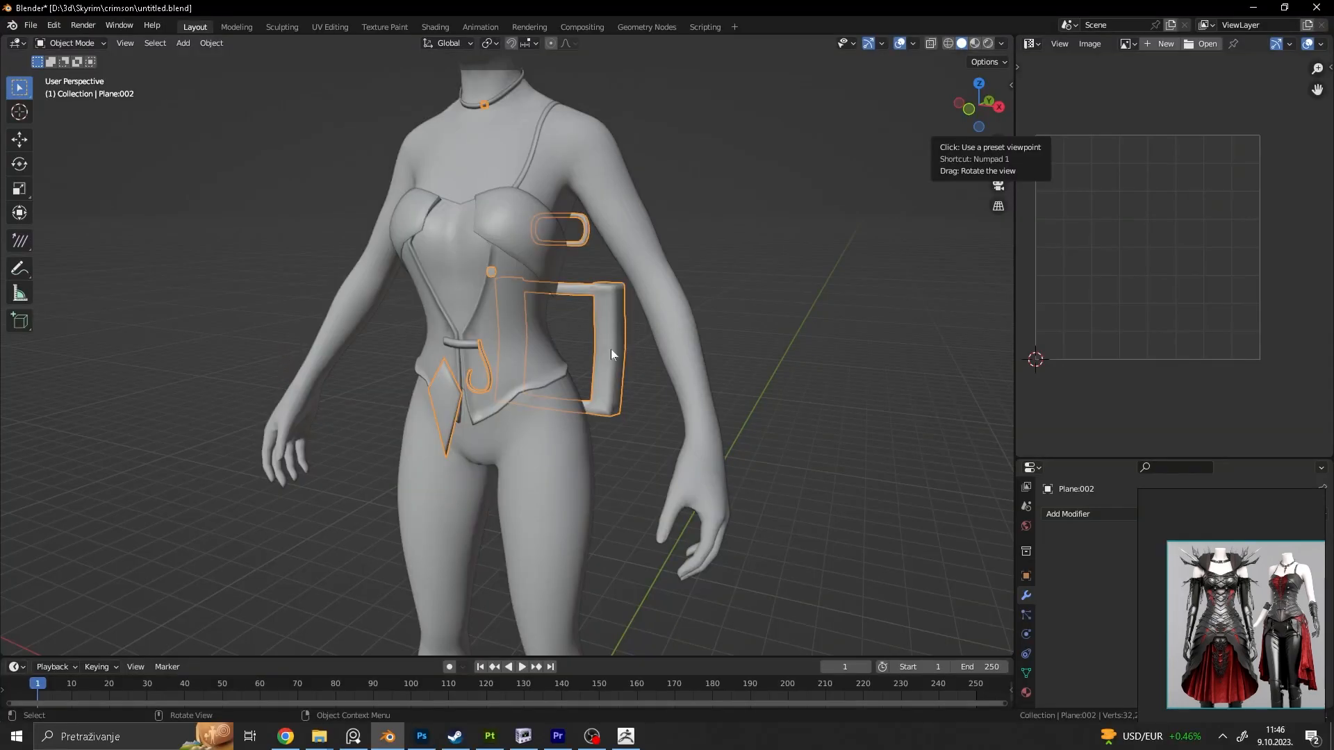
middle_click_drag(532, 347, 714, 289)
scroll(569, 362, "up", 3)
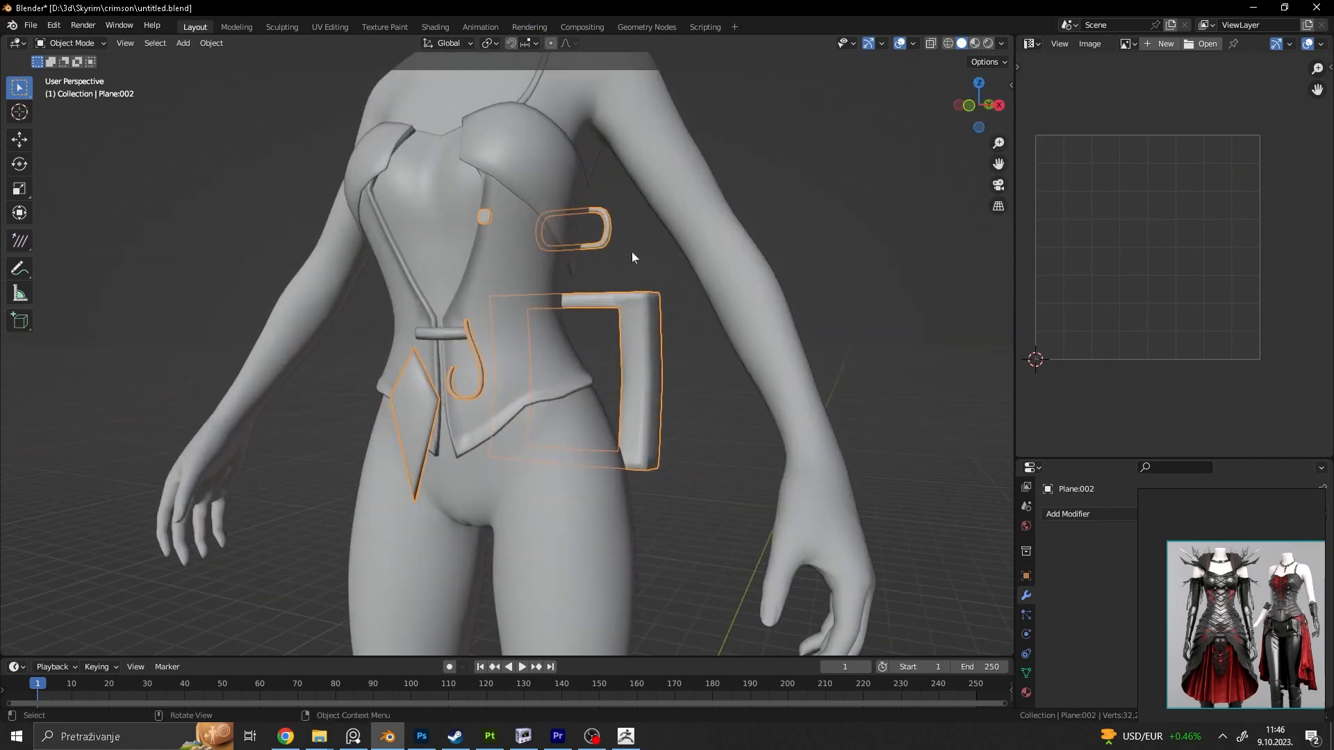
left_click(913, 44)
left_click(913, 44)
left_click(861, 342)
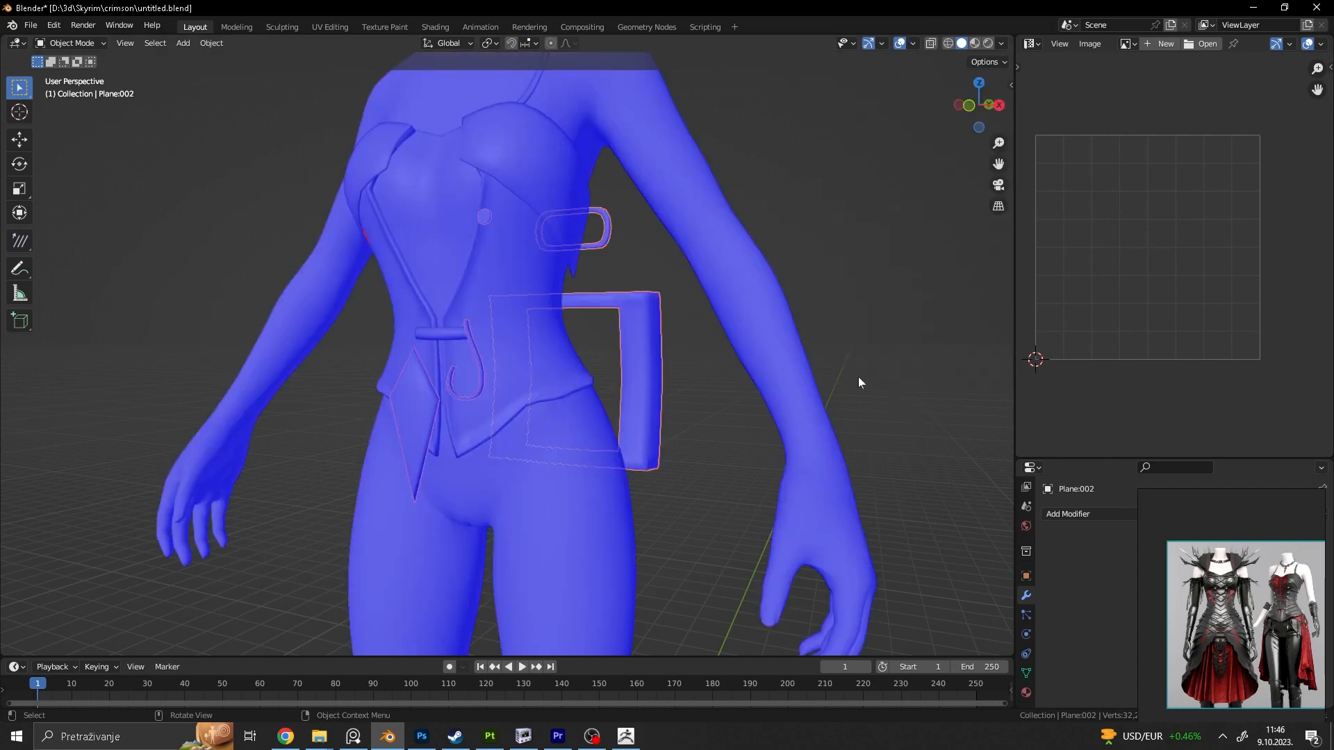
middle_click_drag(860, 378, 592, 350)
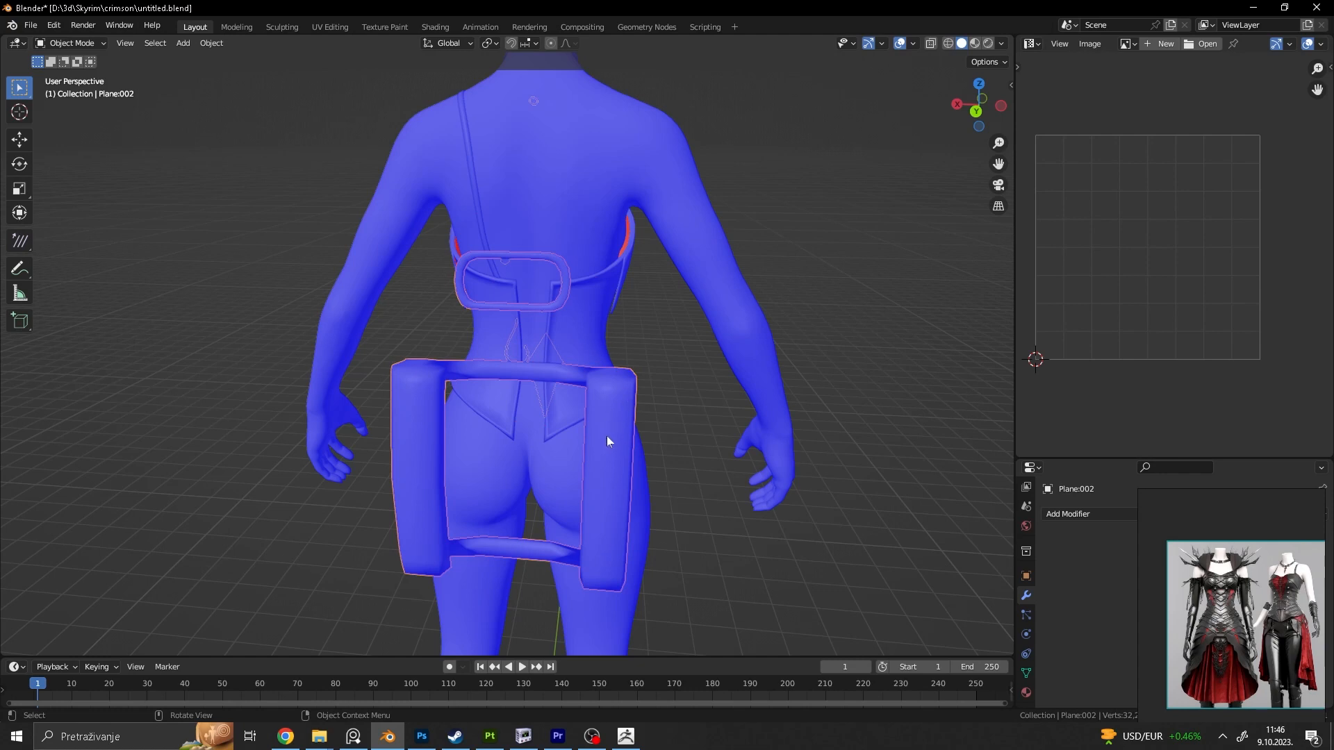
Step: Enter Edit Mode on the metal pieces, recalculate the normals of the whole mesh and clear the selection
key("Tab")
key("a")
left_click(610, 412)
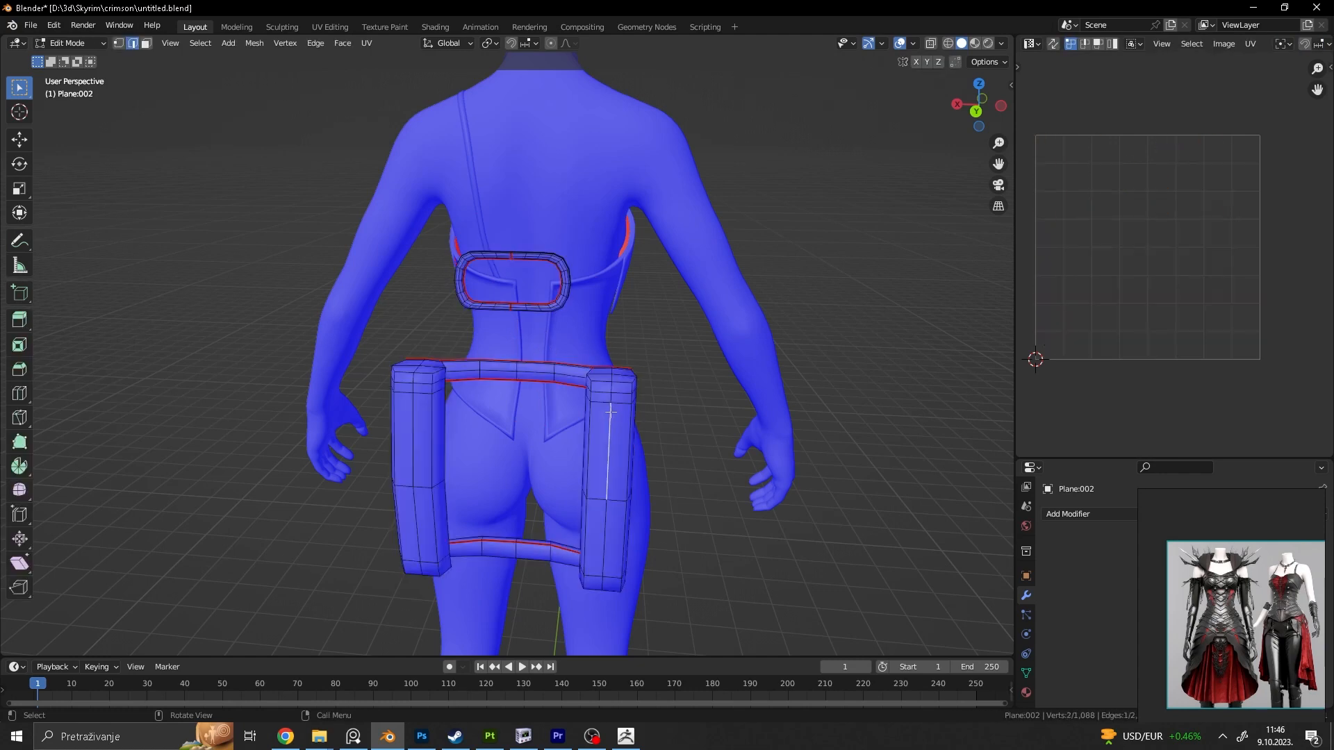
key("a")
left_click(255, 43)
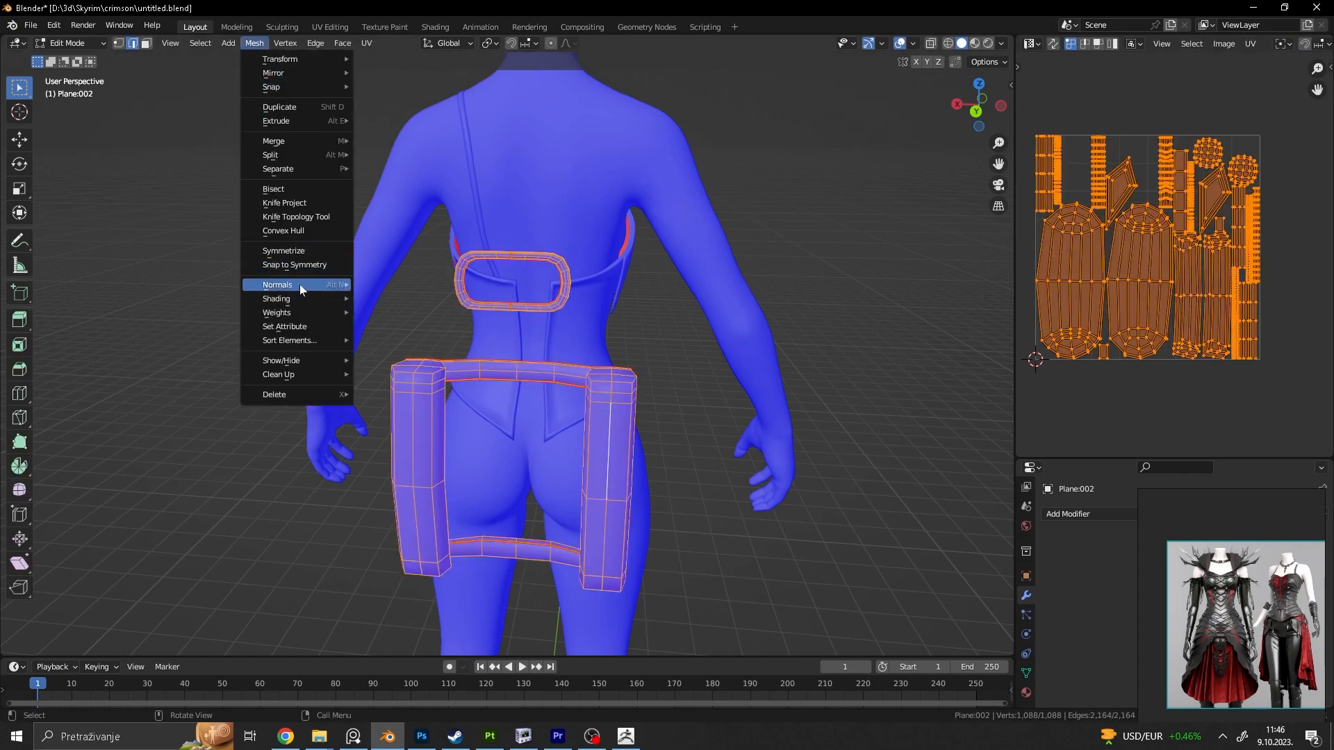
mouse_move(301, 286)
left_click(432, 299)
left_click(709, 345)
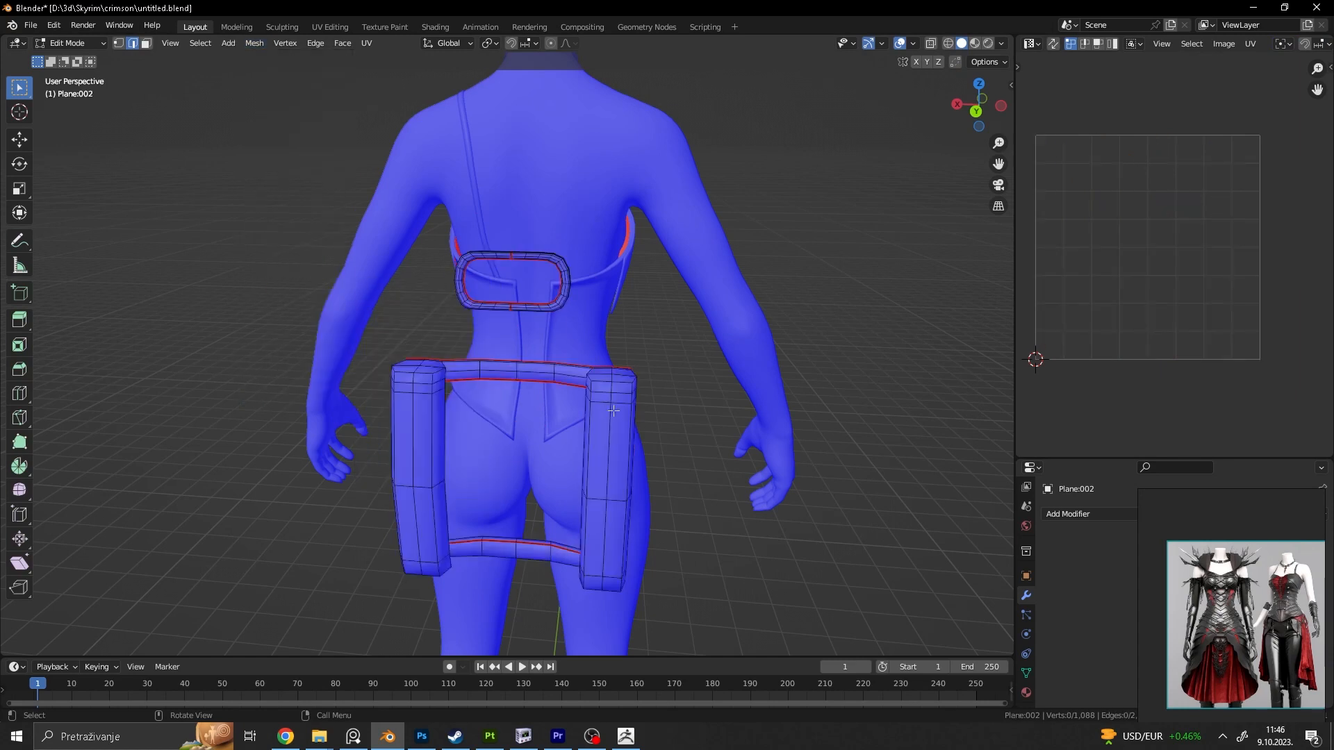
Step: Select the long faces on one vertical bar of the large buckle, and return to Object Mode
left_click_drag(612, 406, 604, 526)
left_click(146, 44)
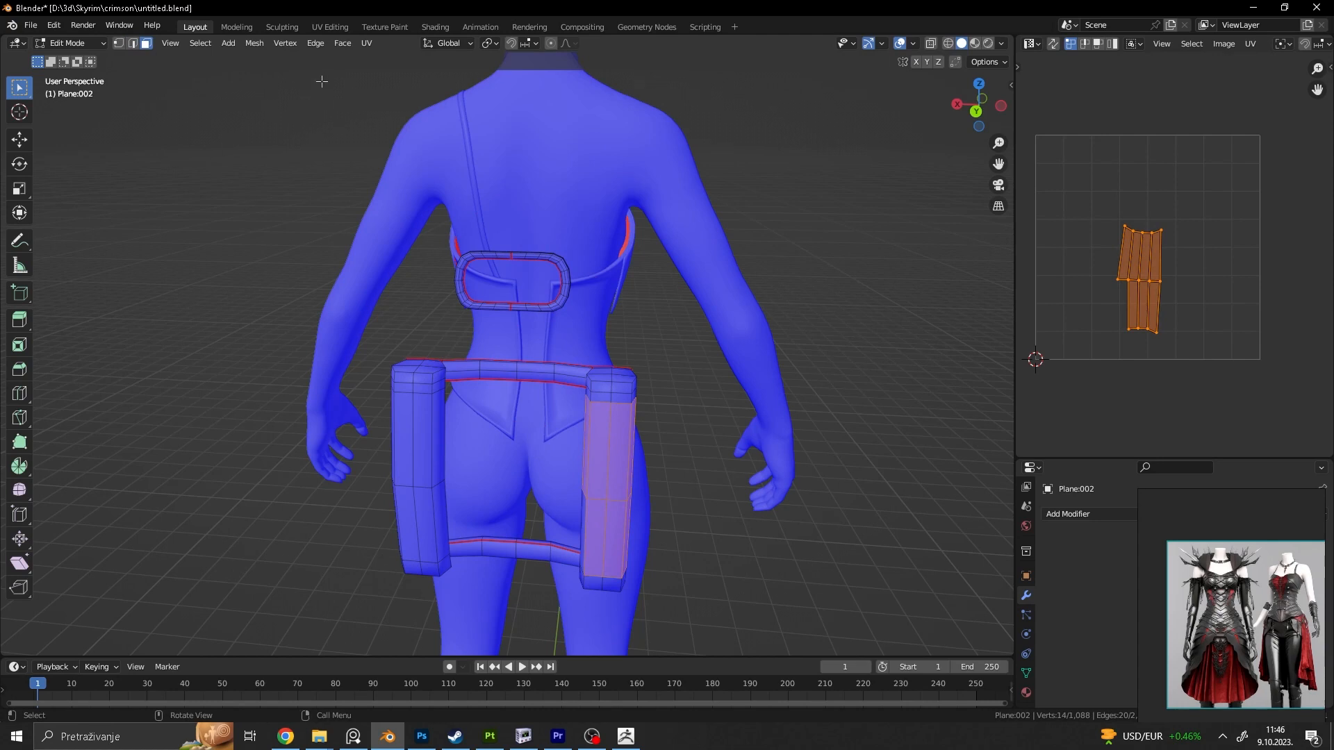
left_click(254, 43)
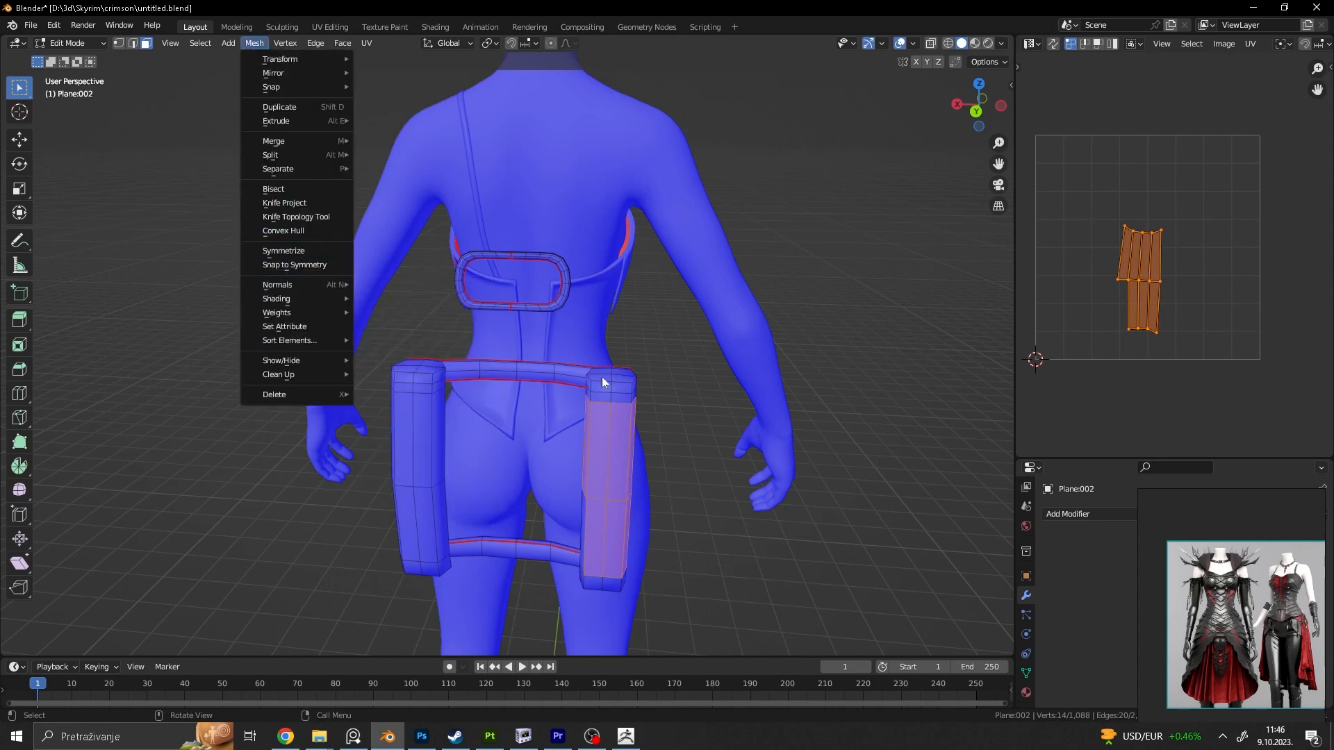
left_click(829, 493)
key("Tab")
left_click(650, 276)
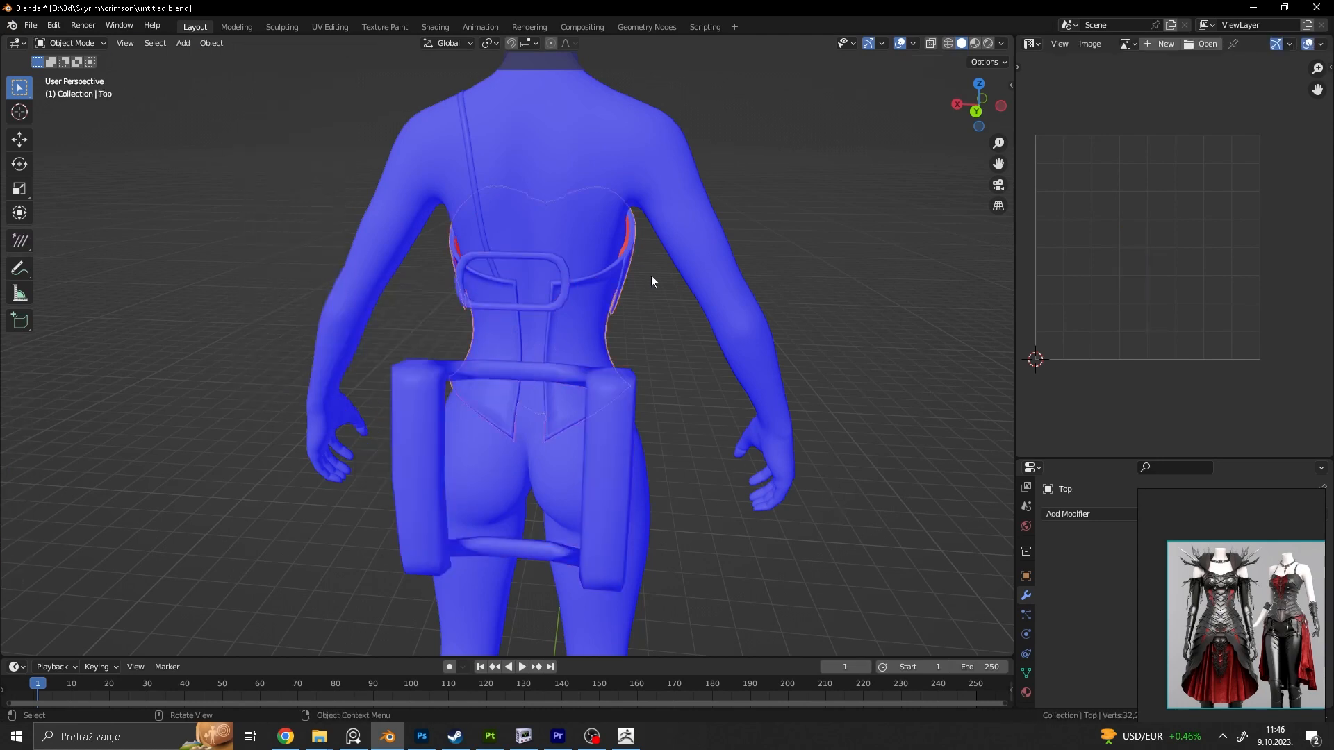
middle_click_drag(625, 244, 771, 237)
left_click(771, 237)
key("Tab")
key("Tab")
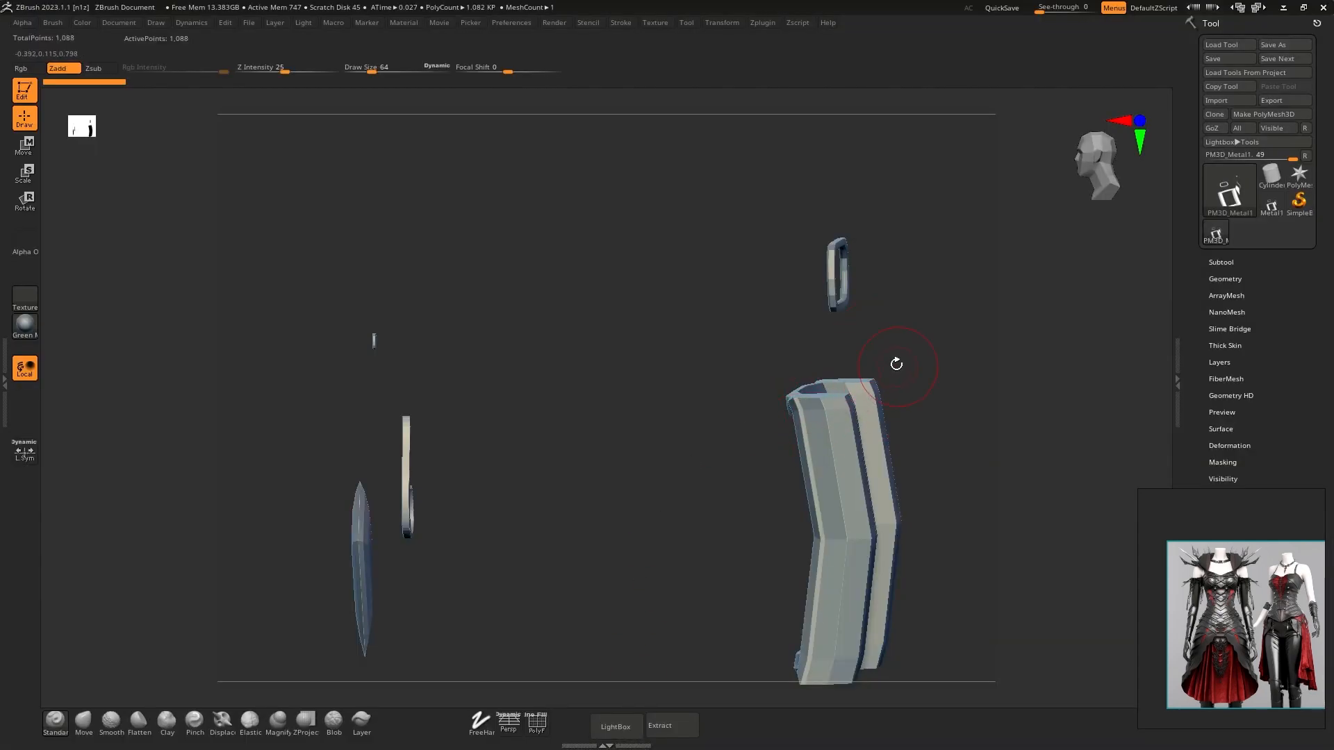
Step: Switch to ZBrush, display the polyframe on the metal mesh and select the ZModeler brush
left_click_drag(893, 364, 732, 371)
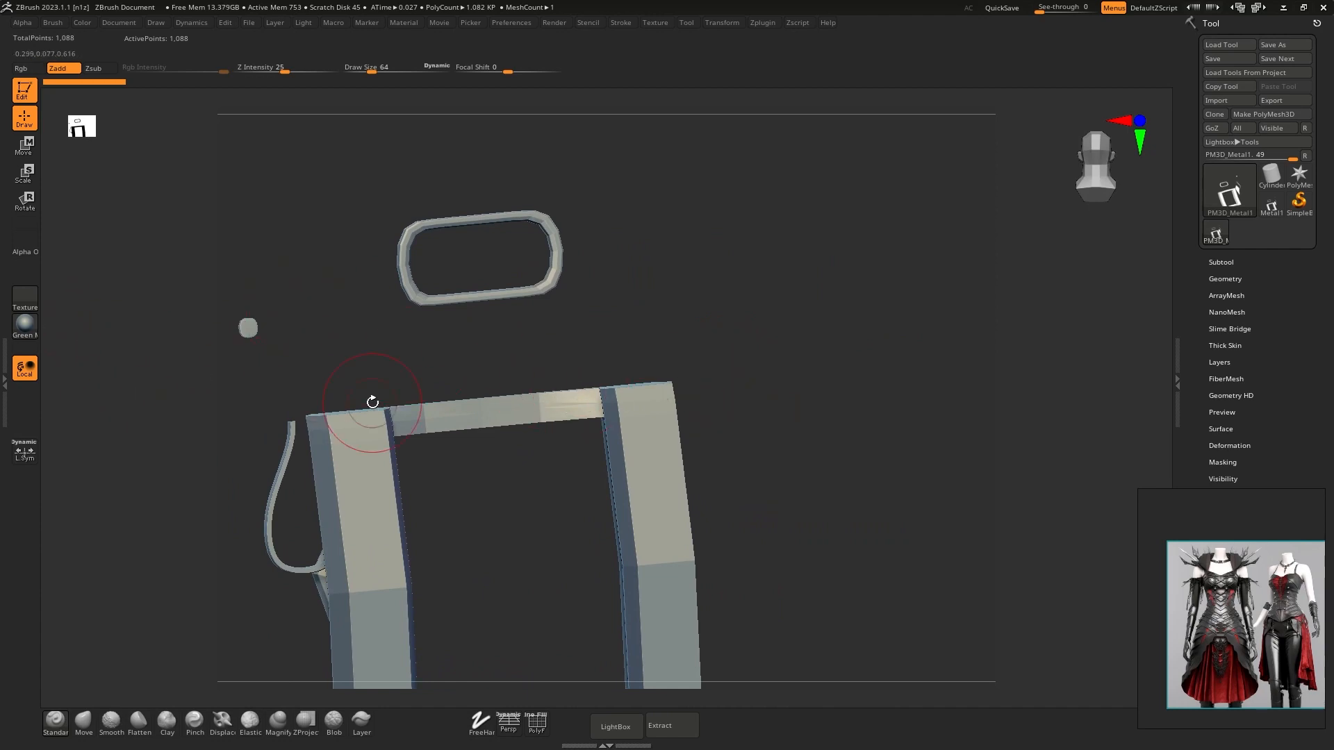
key("b")
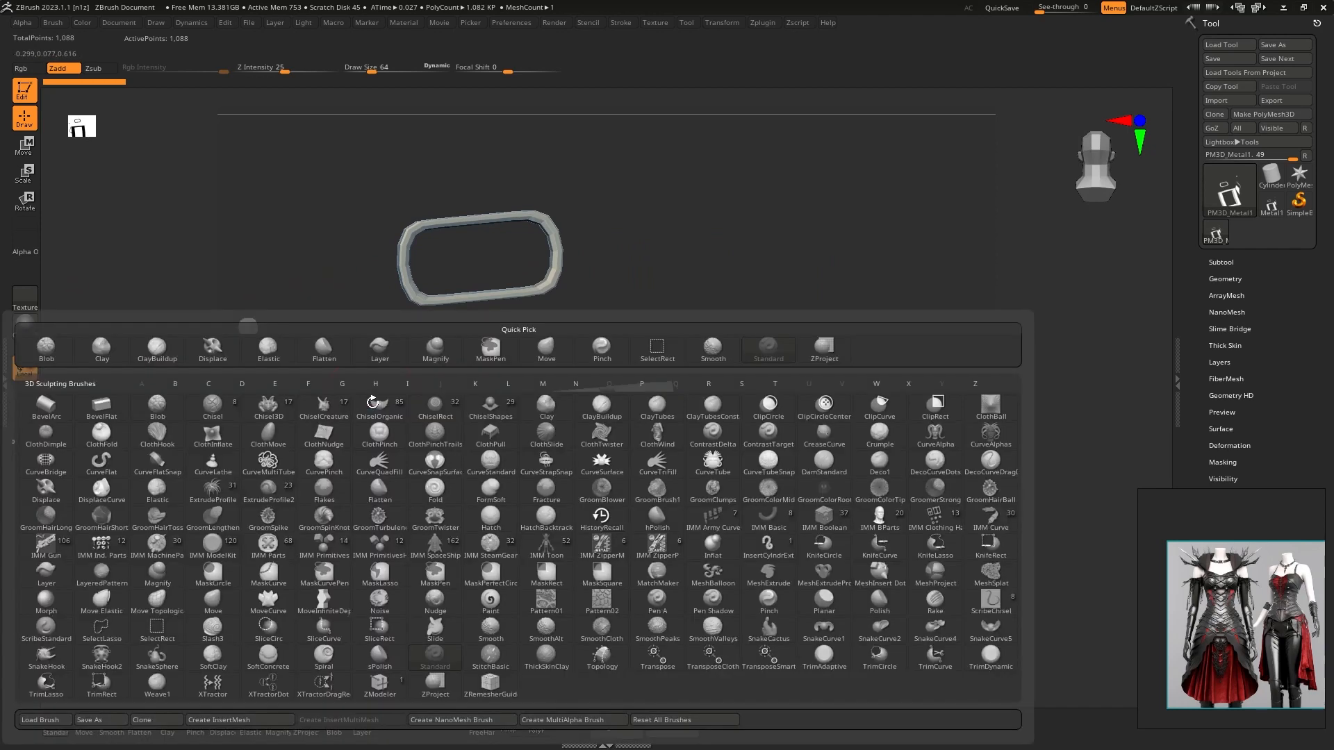
left_click(493, 686)
key("shift+f")
key("b")
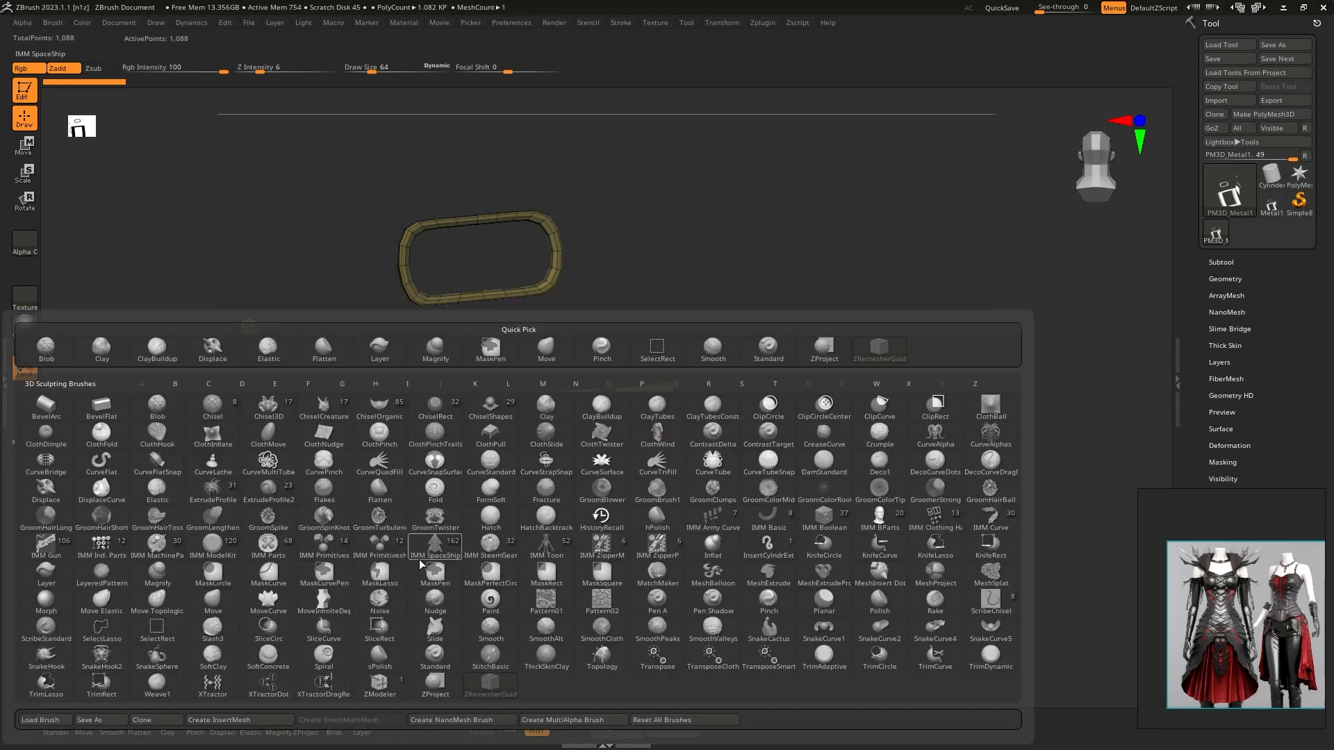
left_click(380, 686)
Step: Try inserting an edge loop along the inner side of one large buckle bar, expand the Geometry settings and undo the loop
mouse_move(480, 490)
right_mouse_down("ctrl")
mouse_move(500, 543)
mouse_move(533, 551)
mouse_move(494, 528)
mouse_move(536, 369)
right_mouse_up("ctrl")
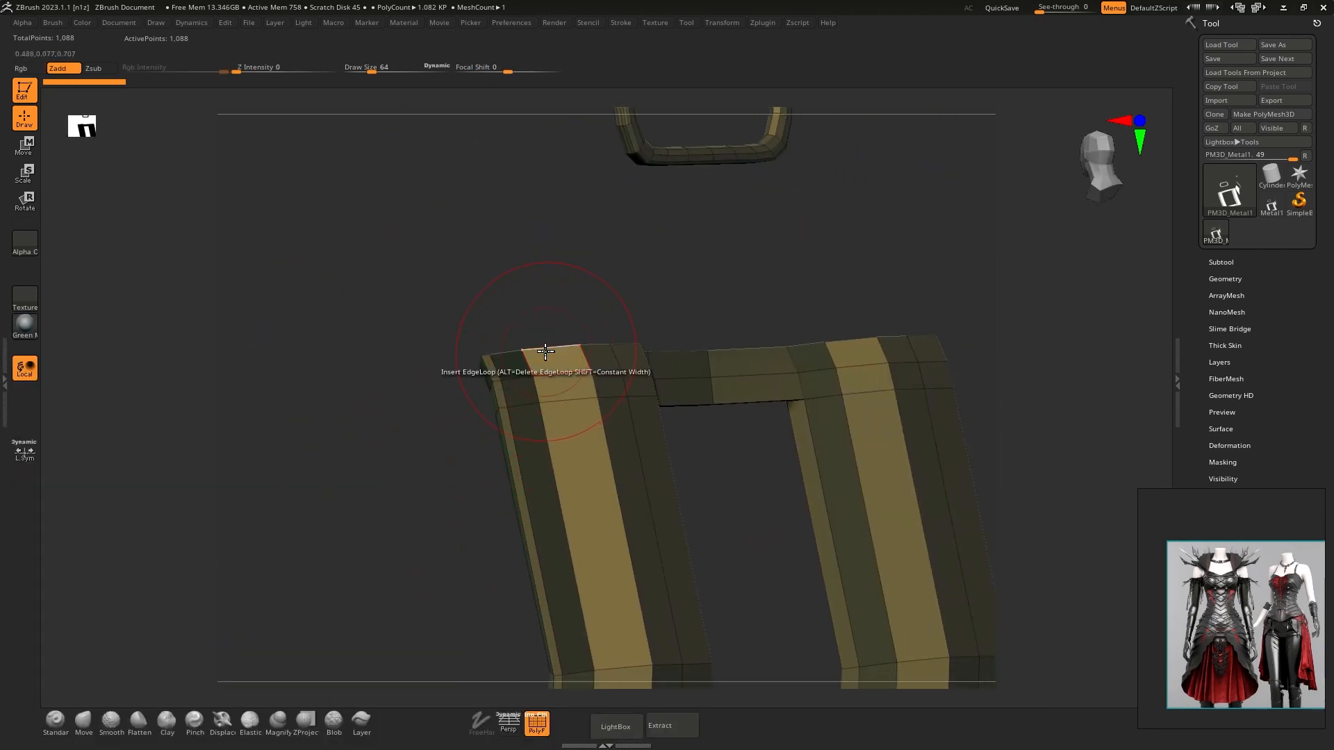
left_click(644, 358)
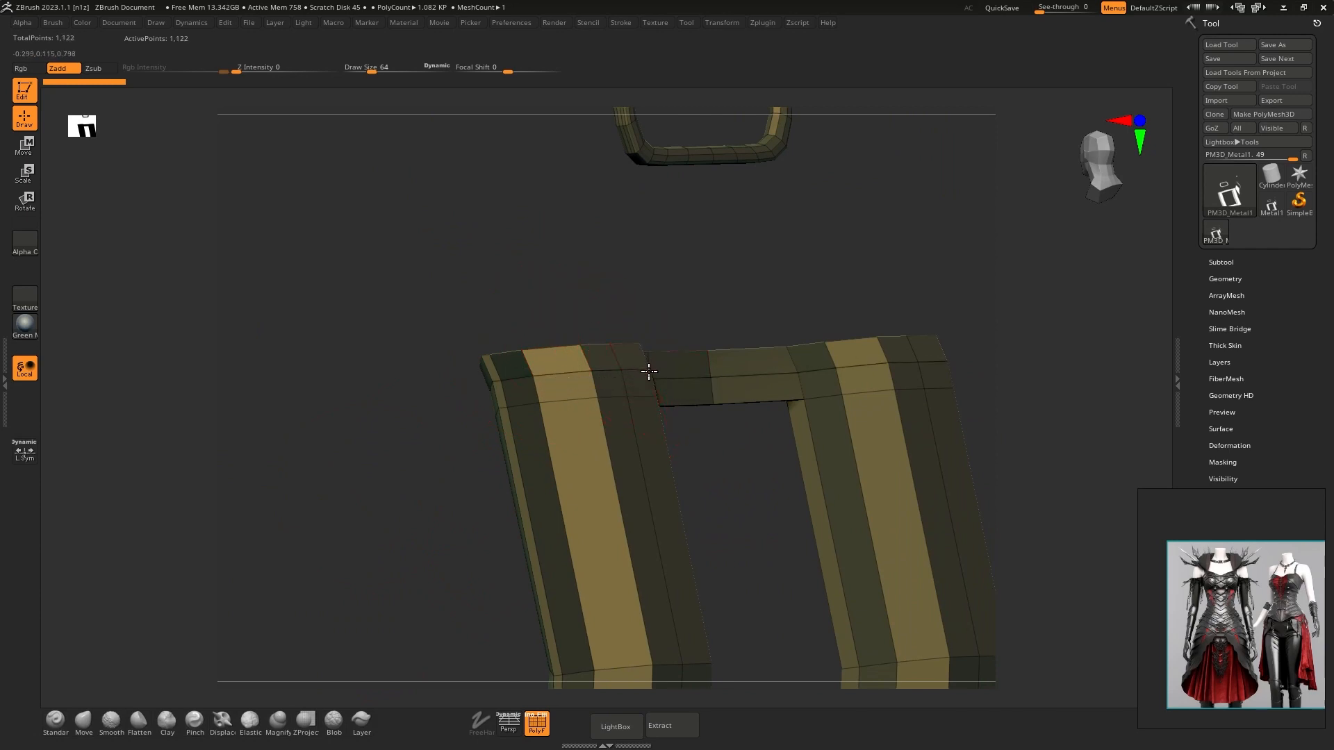
left_click(1240, 280)
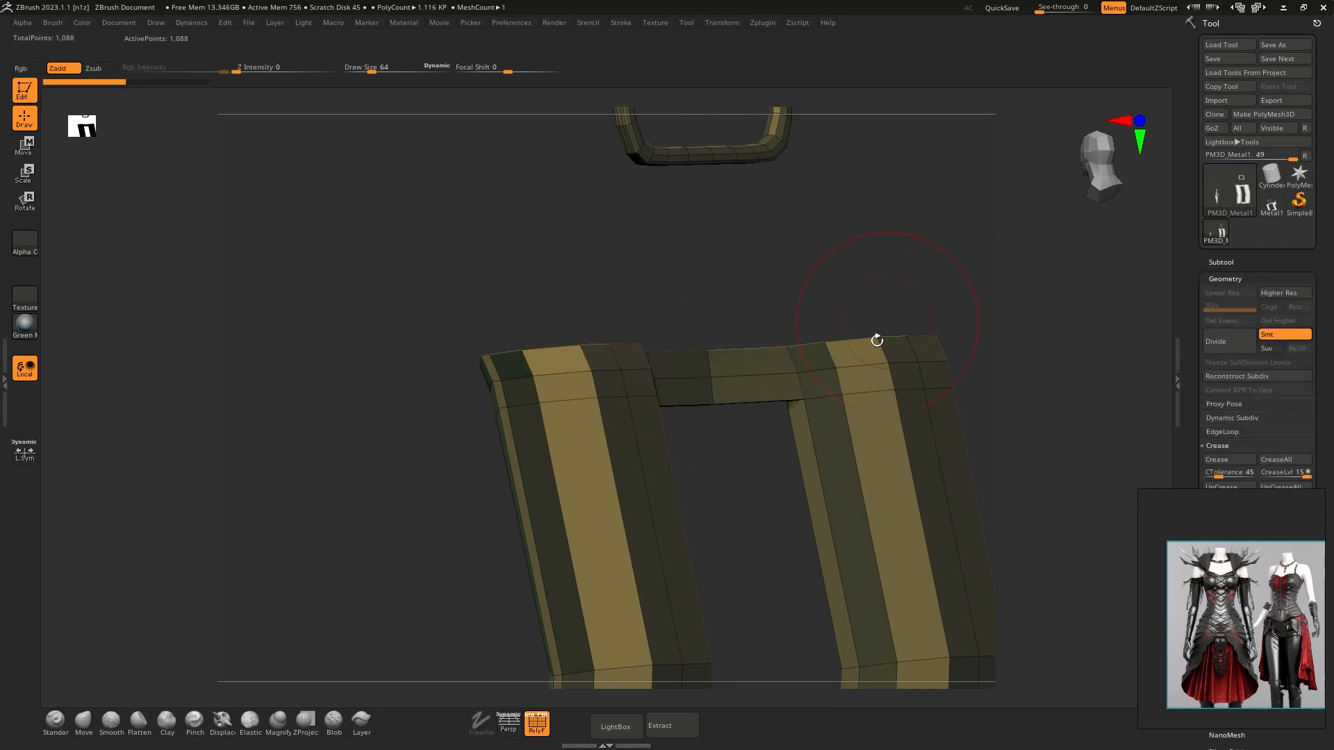
key("ctrl+z")
right_click_drag(843, 298, 695, 274)
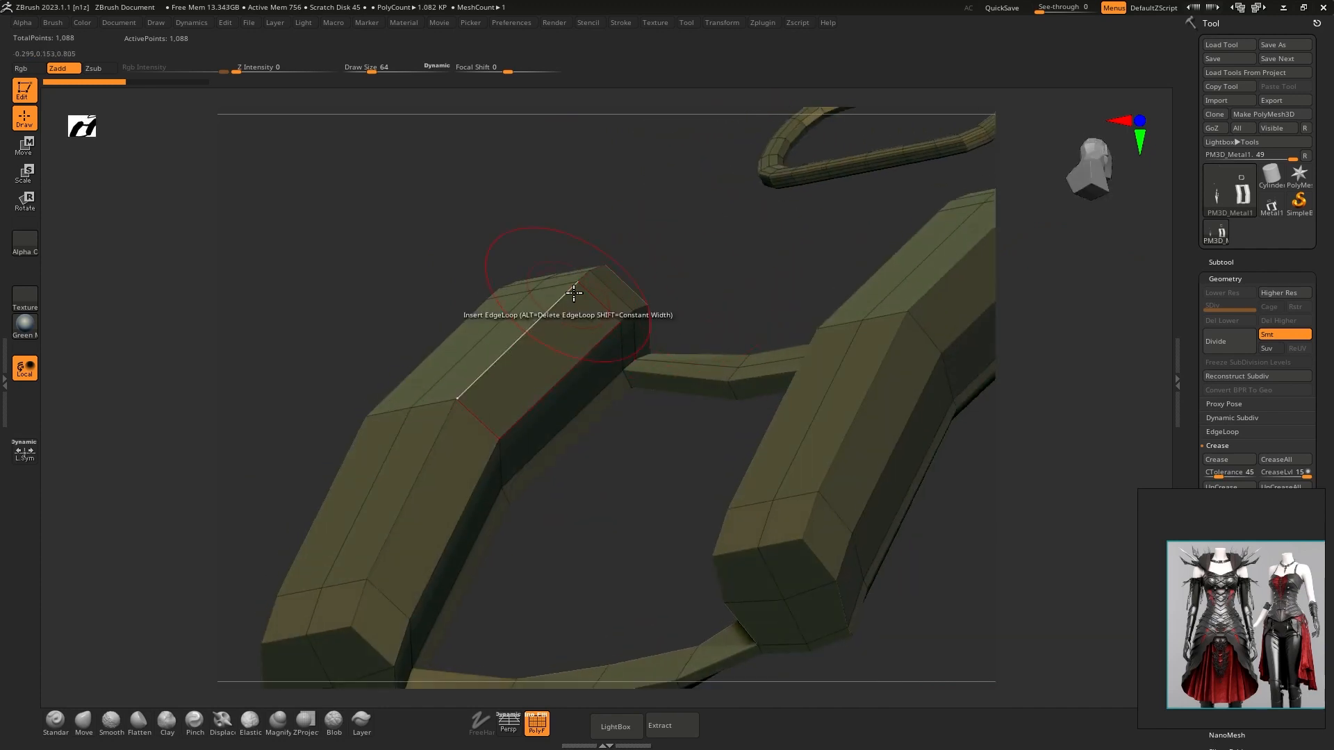
Step: Test the large buckle's smoothing by dividing the metal mesh twice in two trials, undoing the divisions after each
left_click(1235, 339)
left_click(1236, 339)
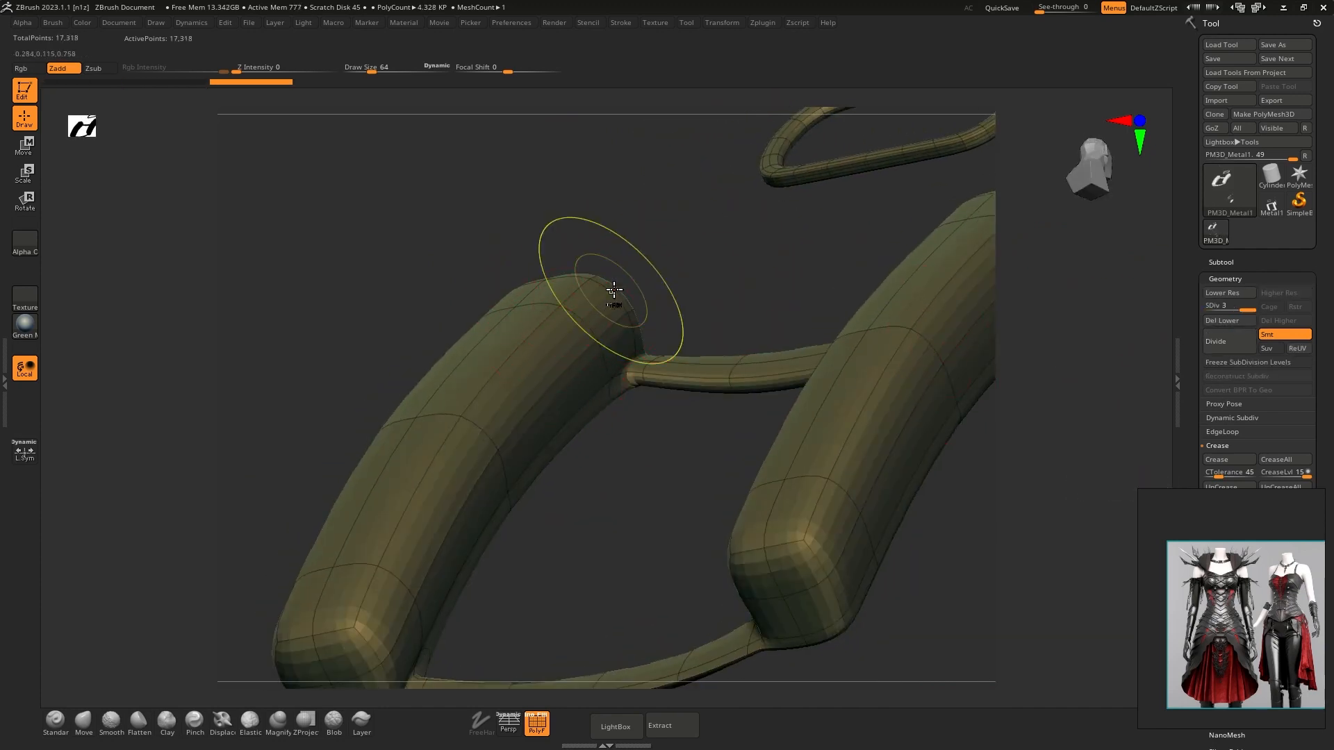
key("shift+d")
key("shift+d")
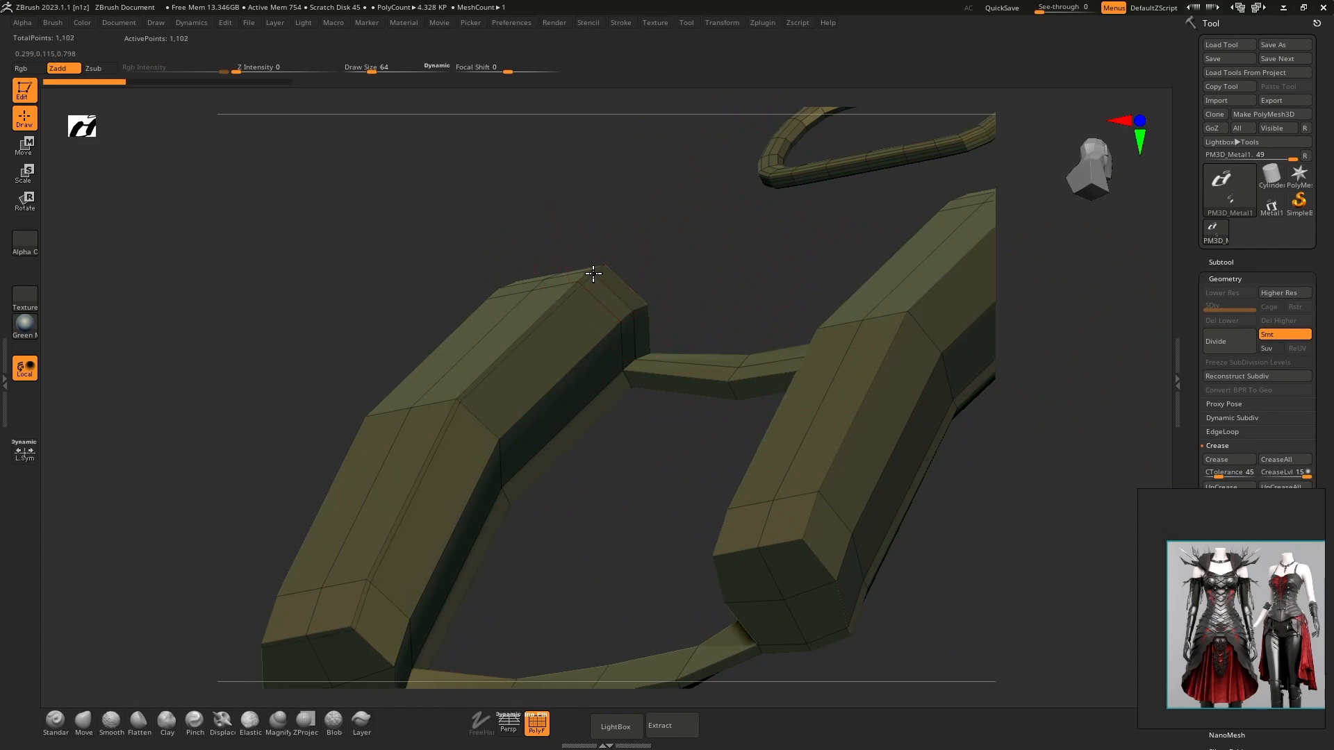
left_click(1232, 347)
left_click(1231, 348)
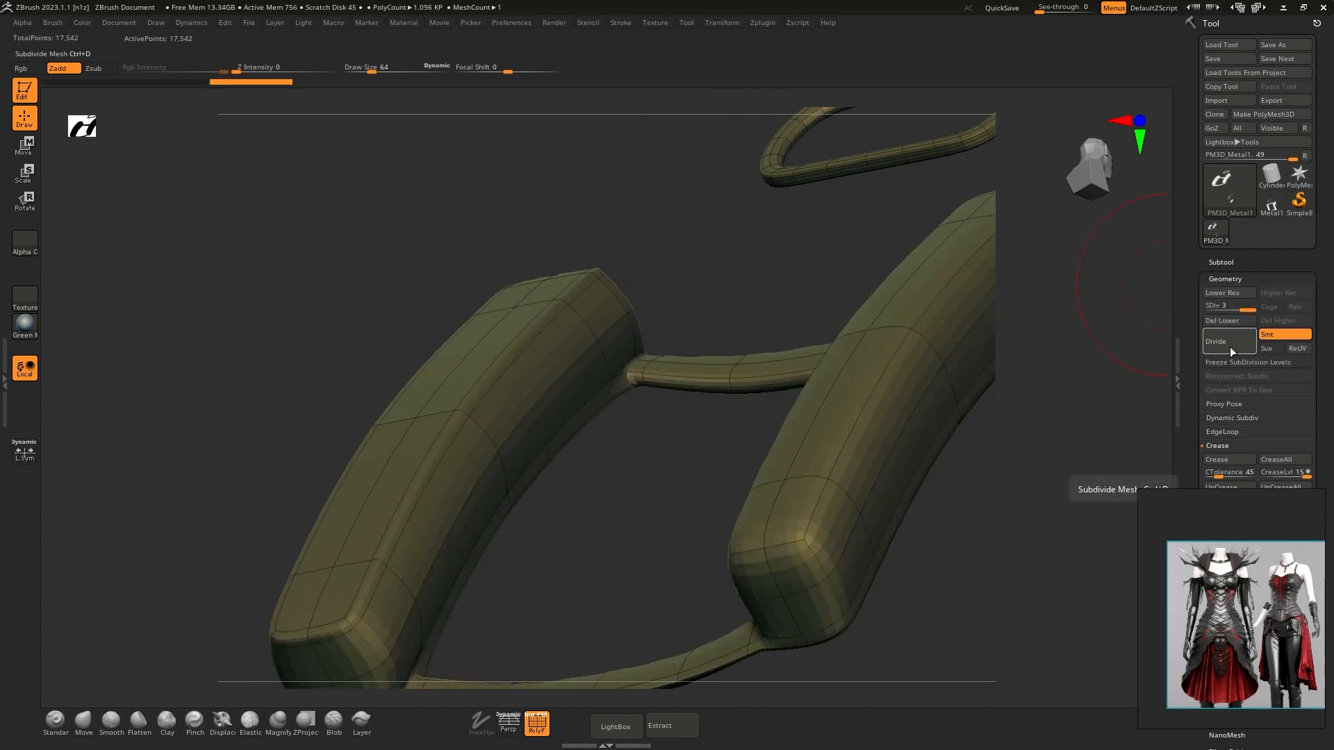
key("shift+d")
key("shift+d")
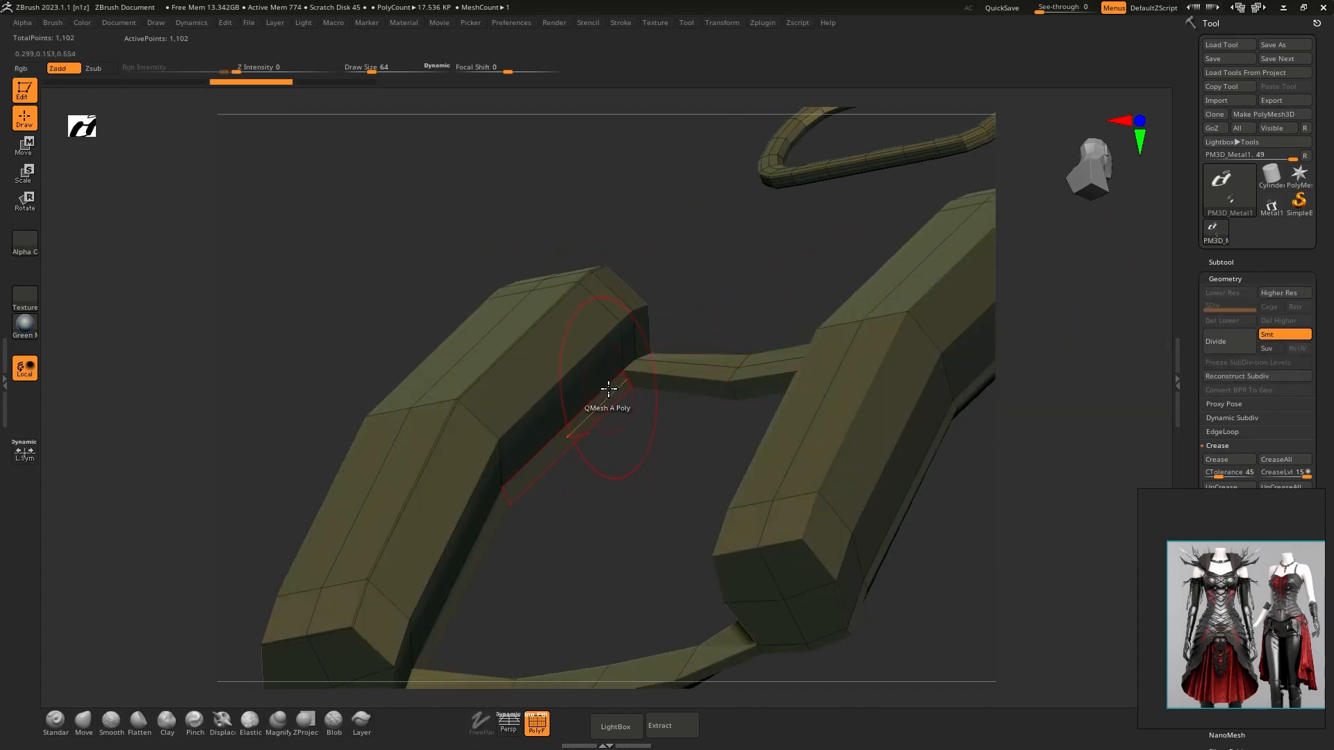
Step: Insert support edge loops near the large bar's inner side and thin crosspiece, then test-divide the mesh twice and undo the divisions
left_click(626, 382)
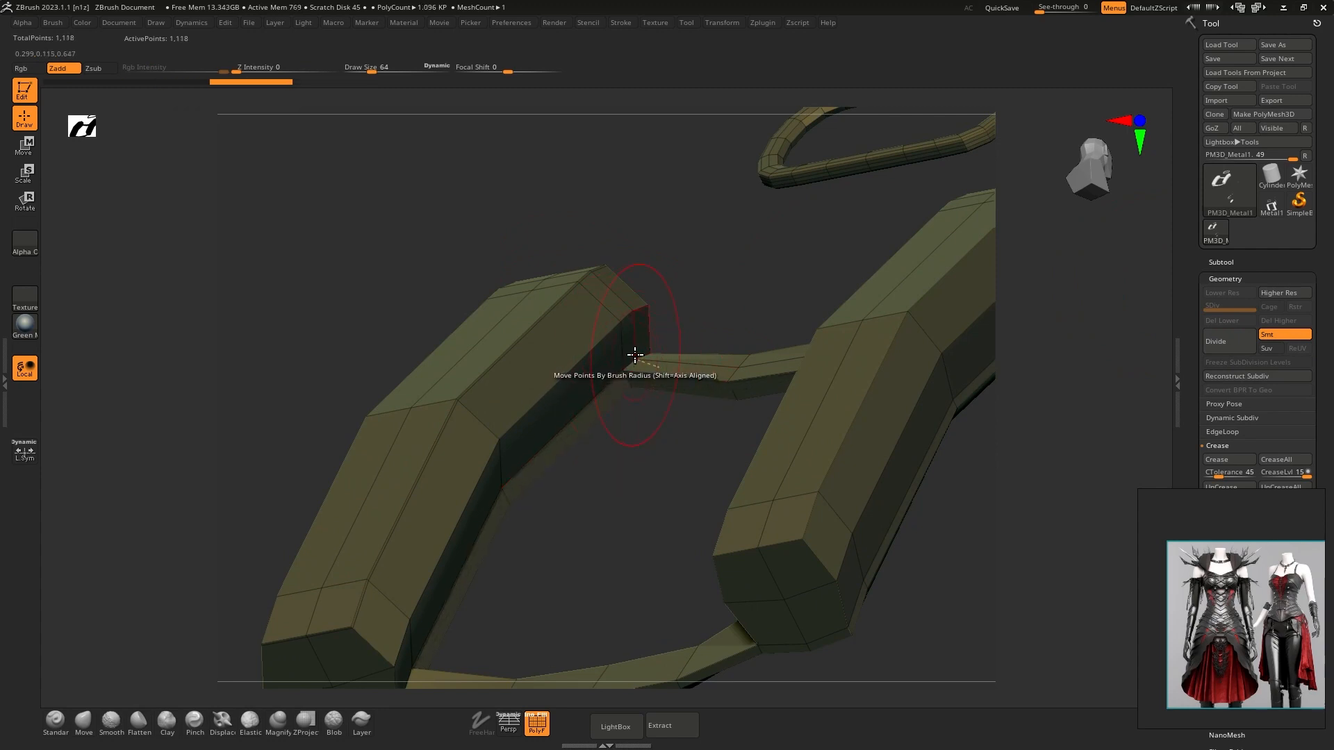
left_click(637, 358)
key("ctrl+z")
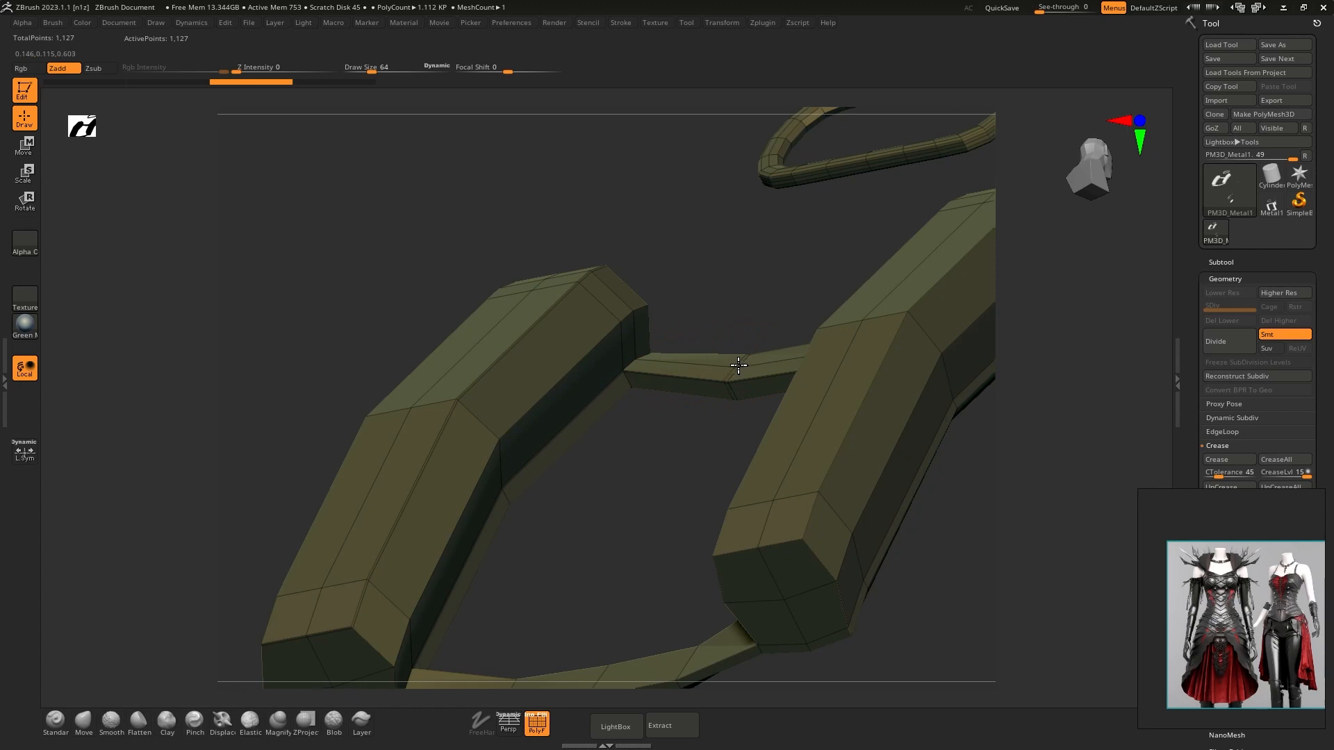
left_click(1232, 347)
left_click(1233, 347)
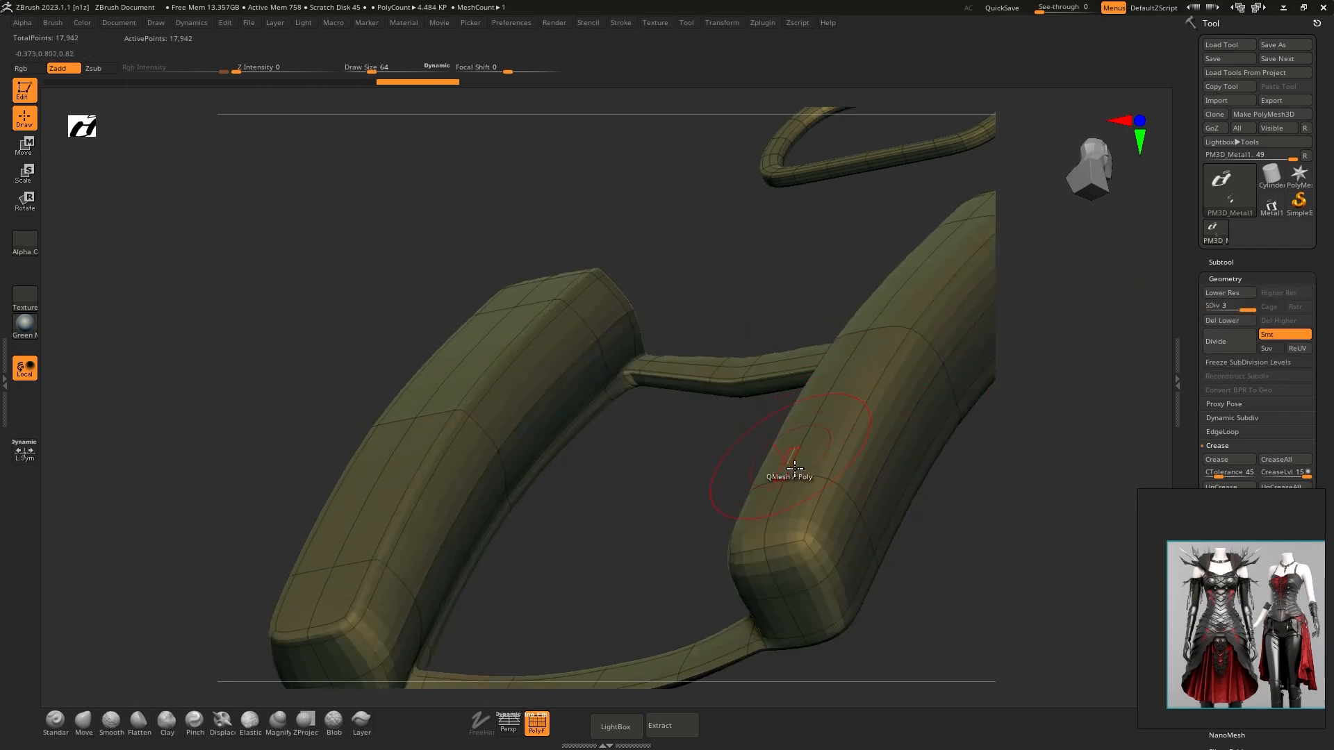
key("ctrl+z")
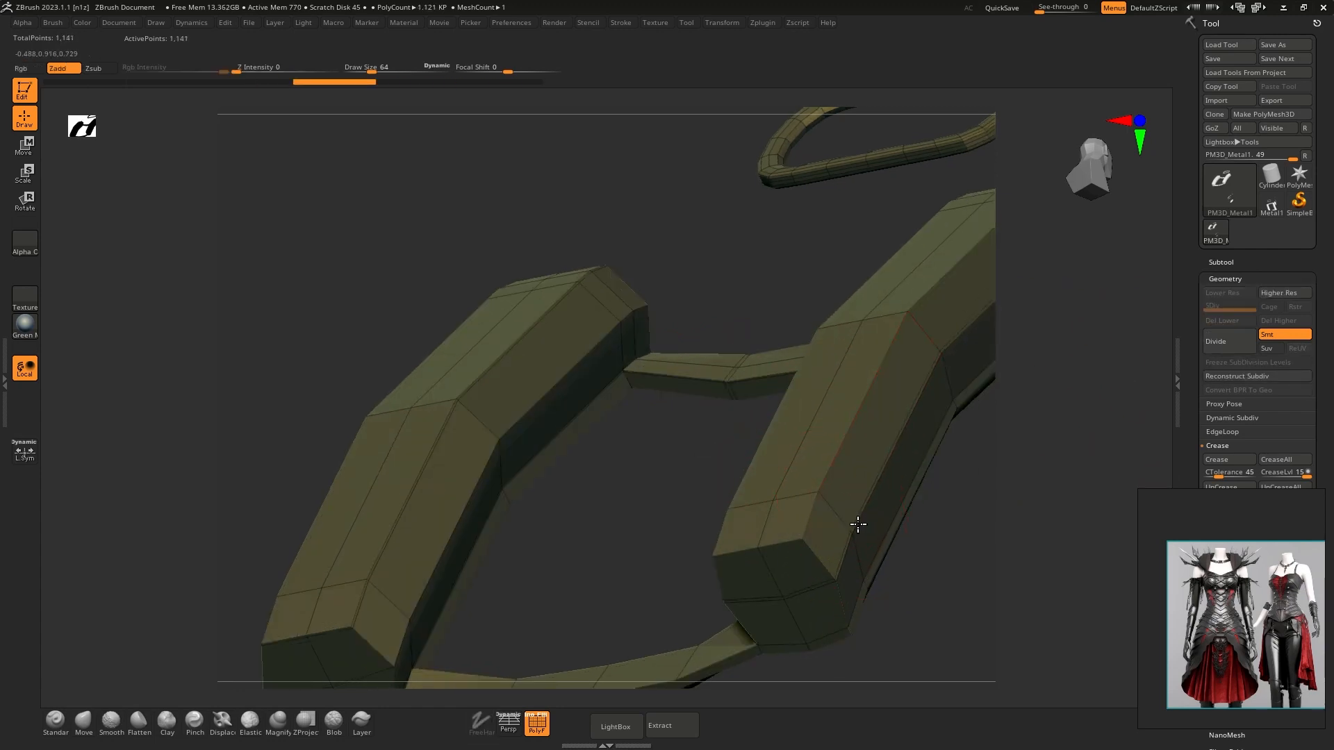
Step: Insert support edge loops along the long faces of the other large buckle bar and leave the metal mesh at subdivision level 2
left_click(780, 521)
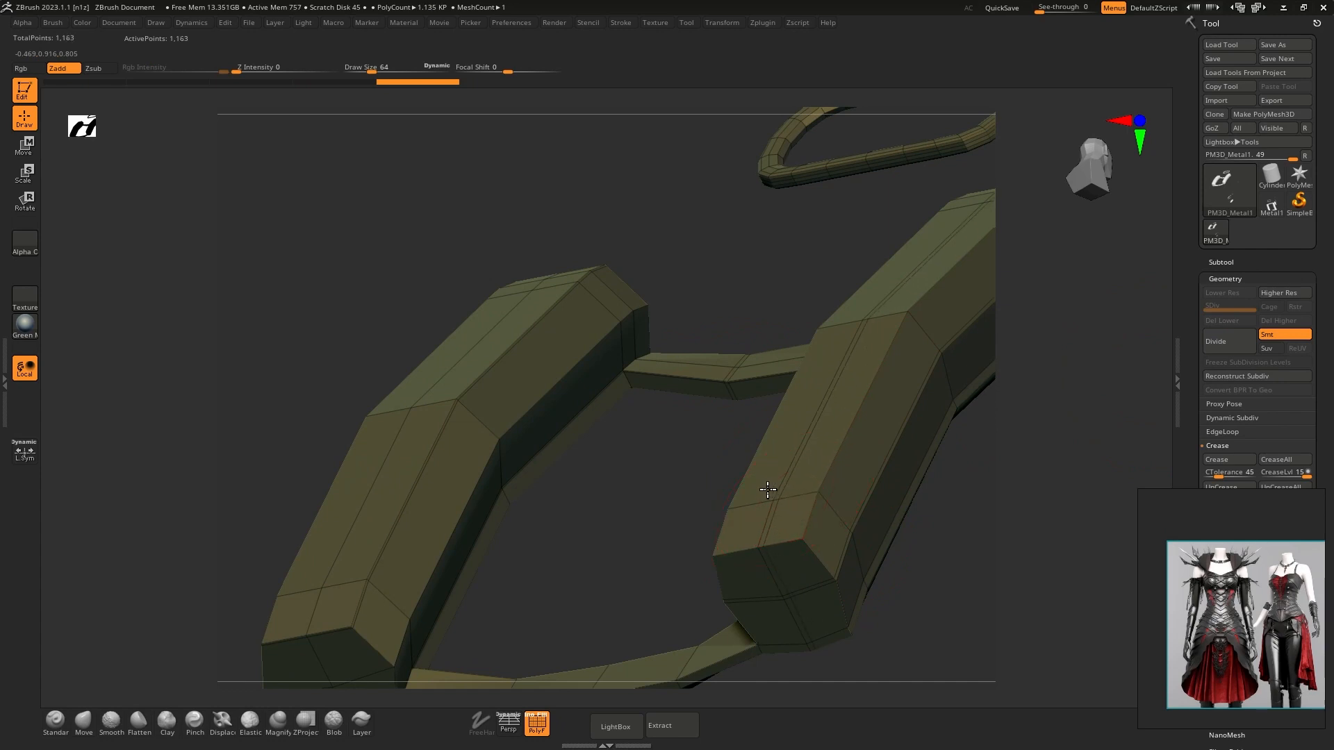
left_click(740, 513)
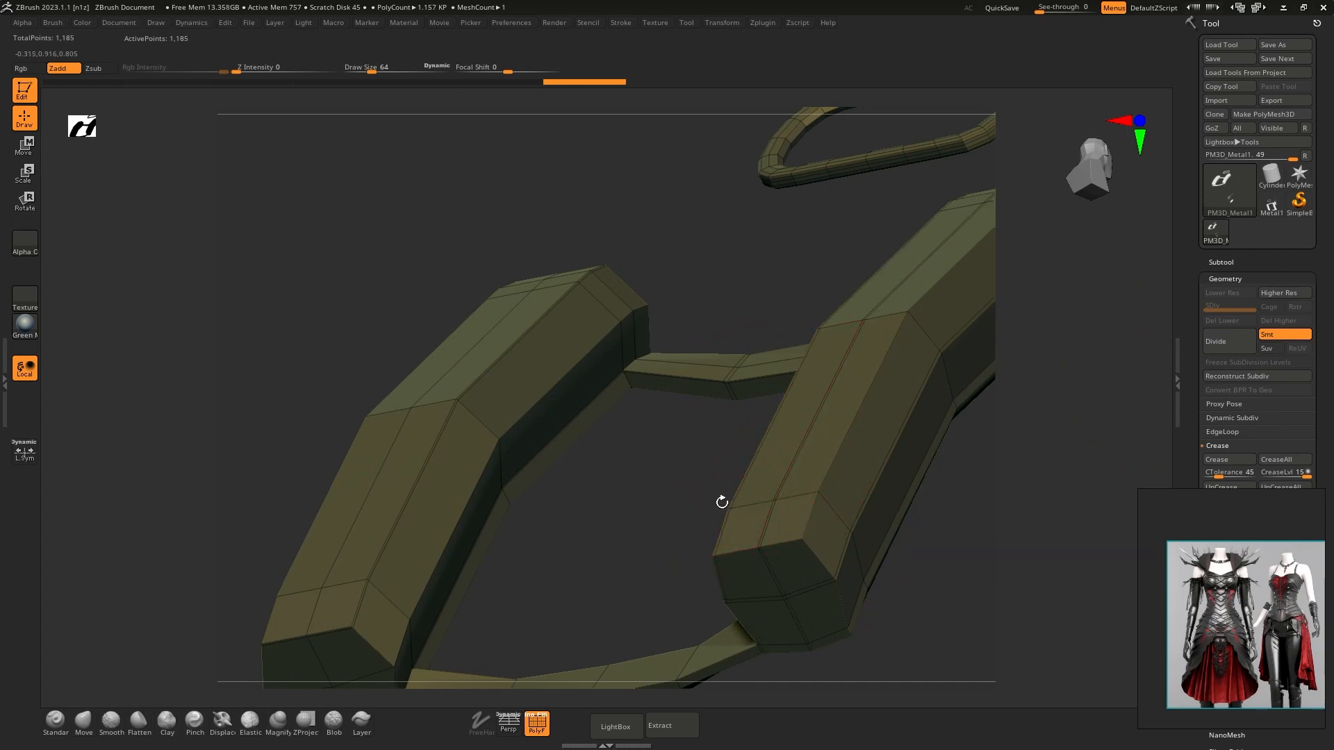
left_click(1230, 348)
left_click(1229, 348)
left_click(1230, 348)
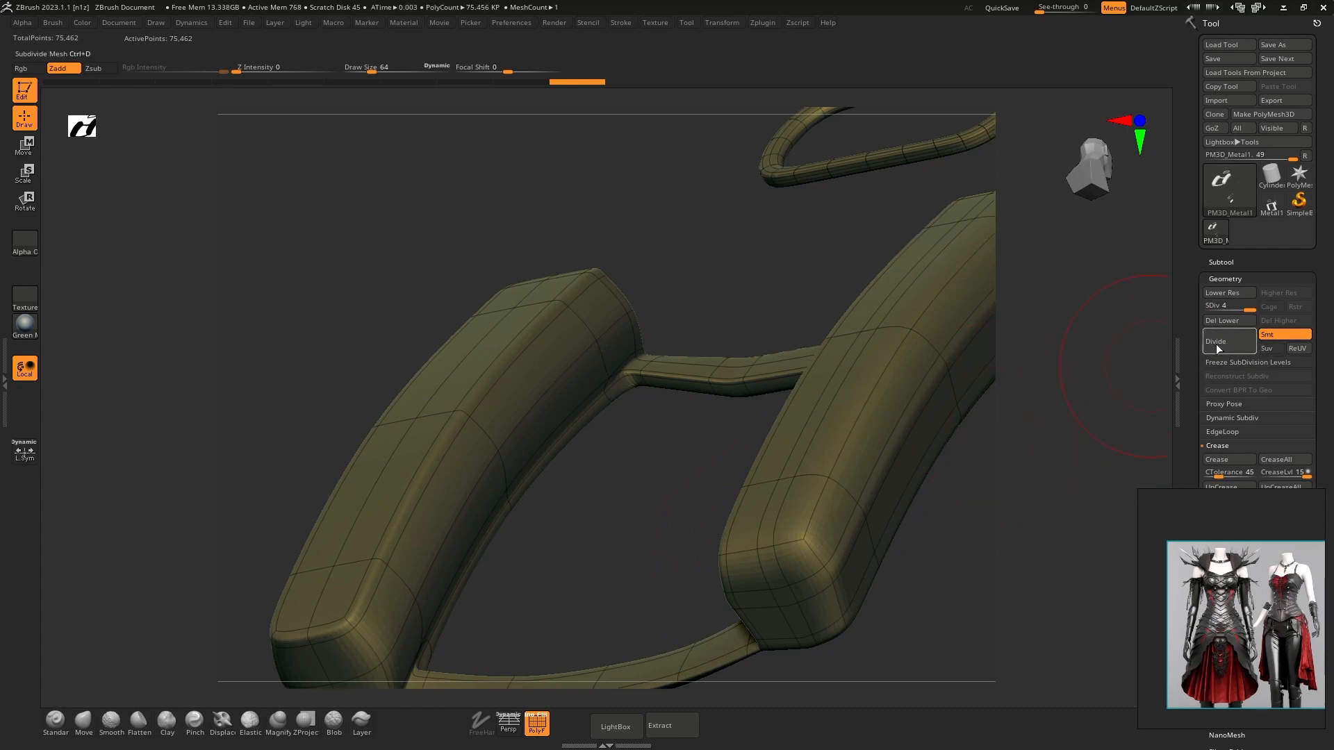
left_click(1218, 342)
left_click(1218, 343)
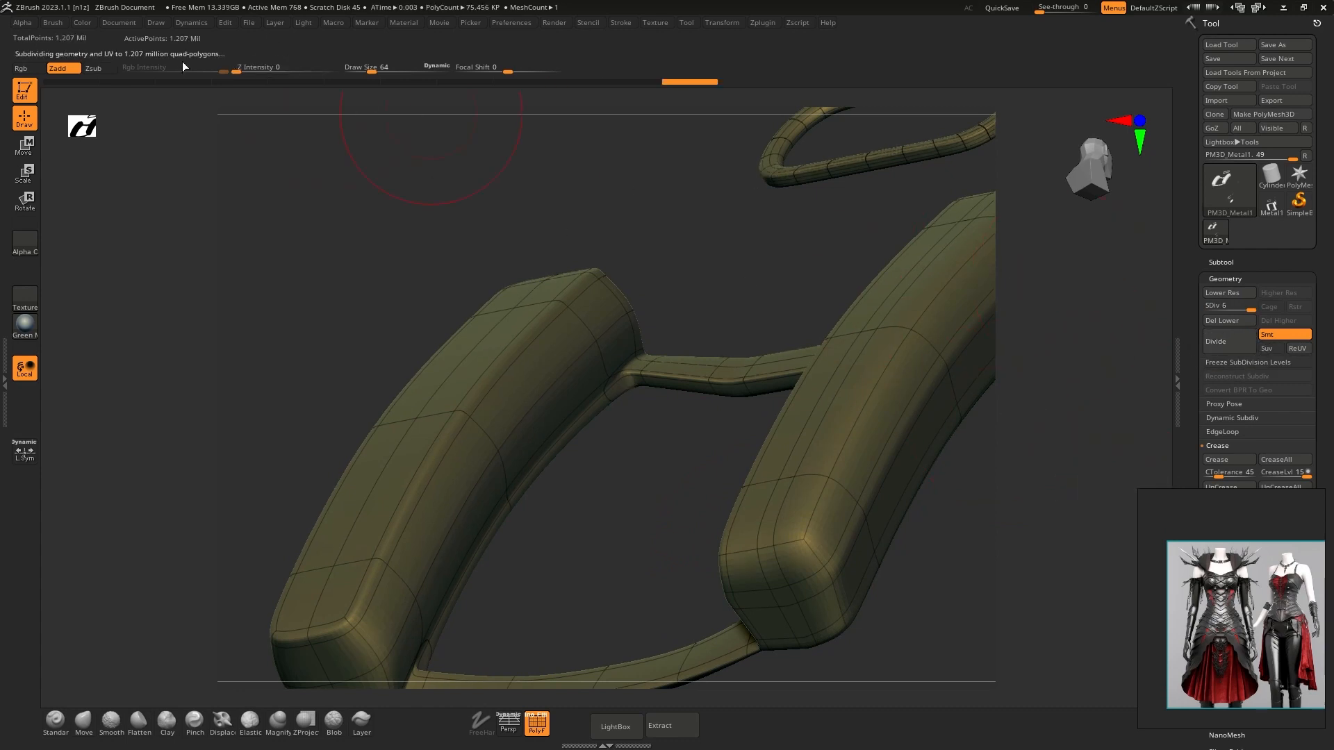
key("ctrl+z")
key("ctrl+z")
key("ctrl+z")
key("ctrl+z")
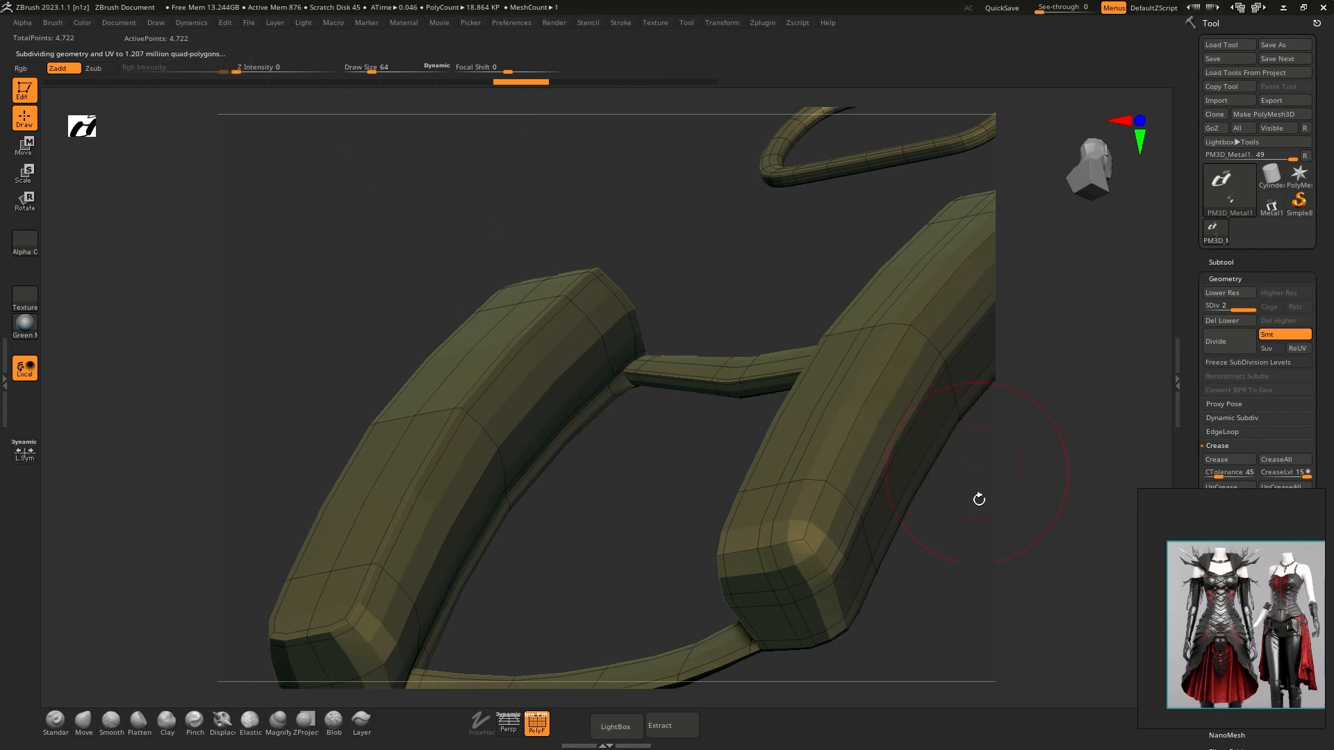
left_click_drag(980, 498, 782, 425)
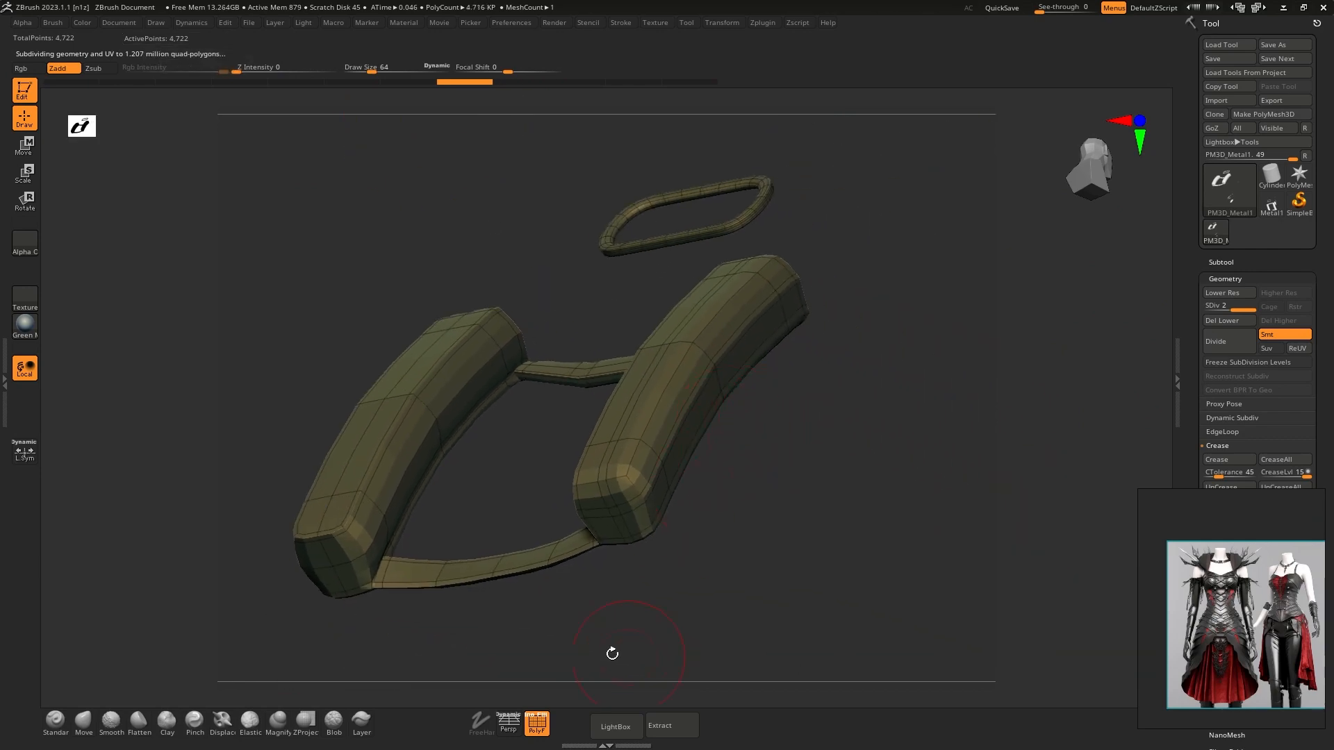
Step: Switch to Substance 3D Painter and hide Fill layer 2 and Fill layer 1 to examine the bare metal pieces
key("alt+Tab")
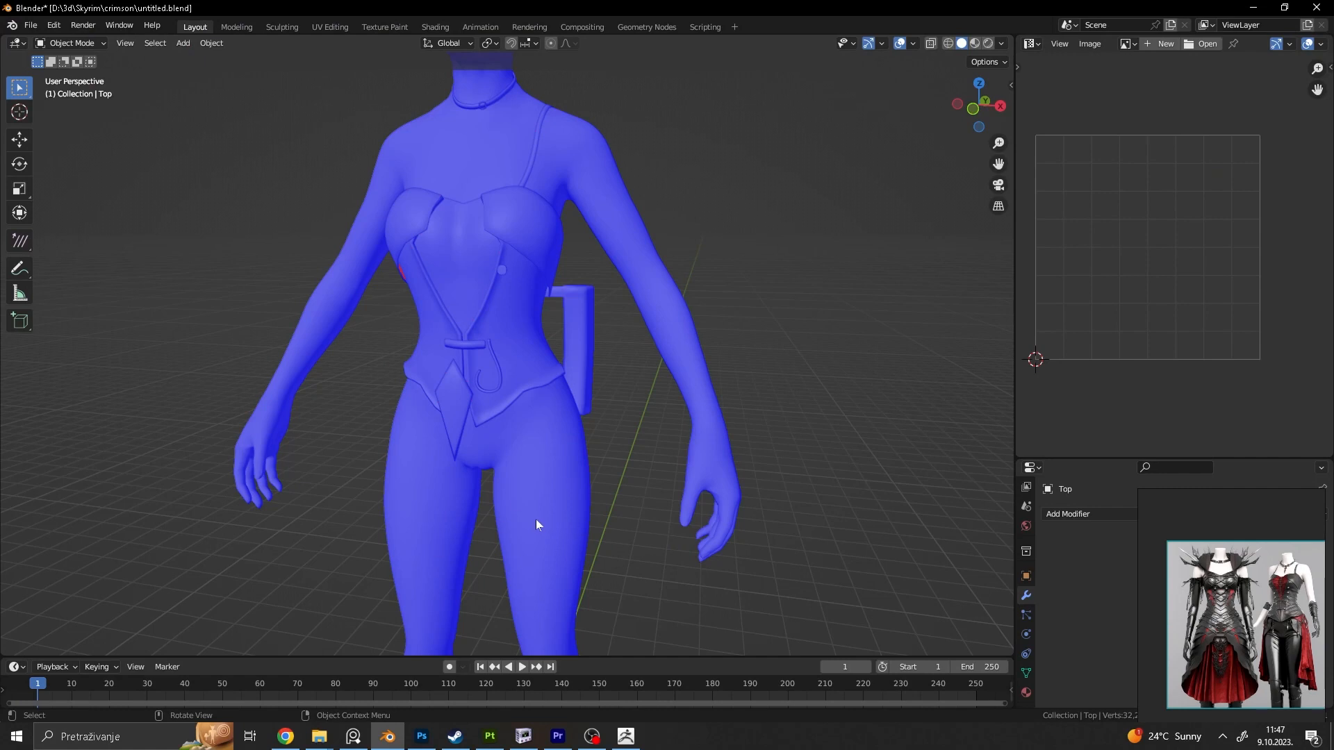
left_click(491, 735)
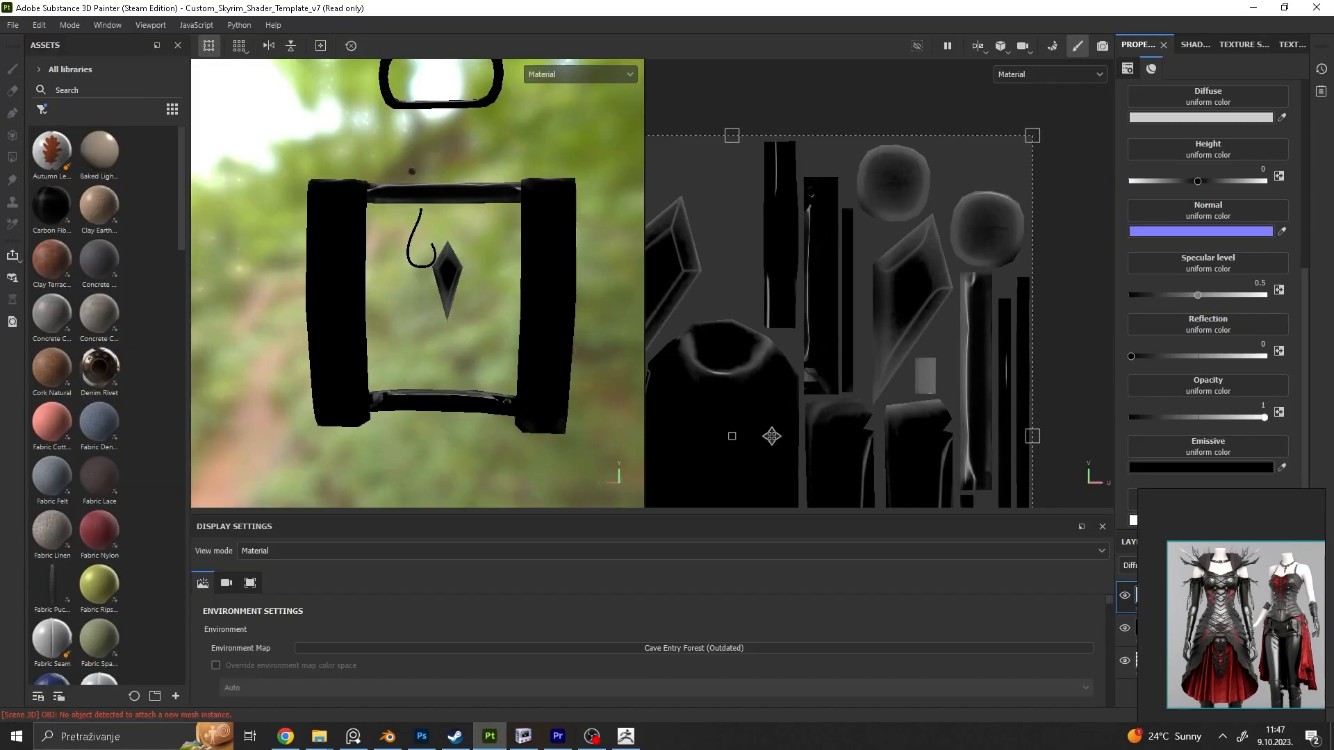
scroll(432, 335, "down", 3)
left_click(438, 333)
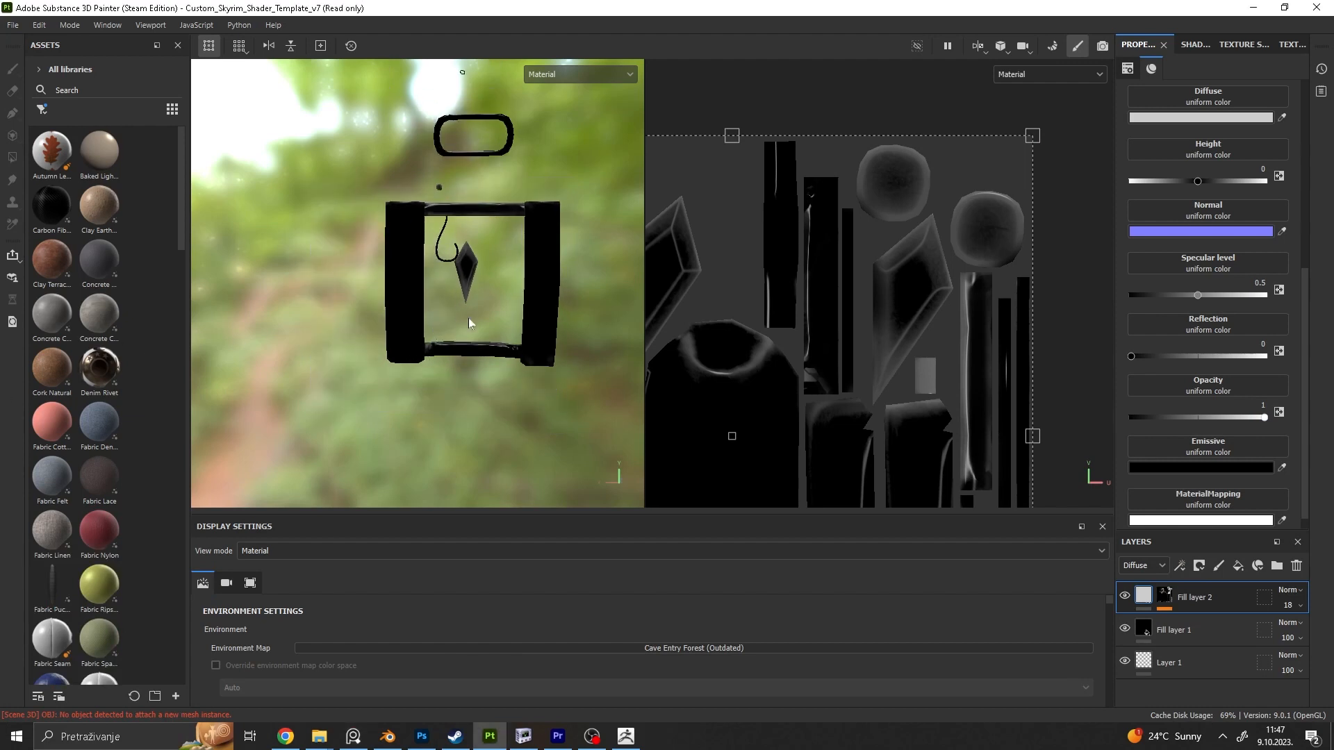
mouse_move(470, 322)
left_mouse_down("alt")
mouse_move(652, 334)
mouse_move(617, 324)
left_mouse_up("alt")
middle_click_drag(617, 324, 417, 311, "alt")
right_click_drag(417, 311, 1092, 488, "alt")
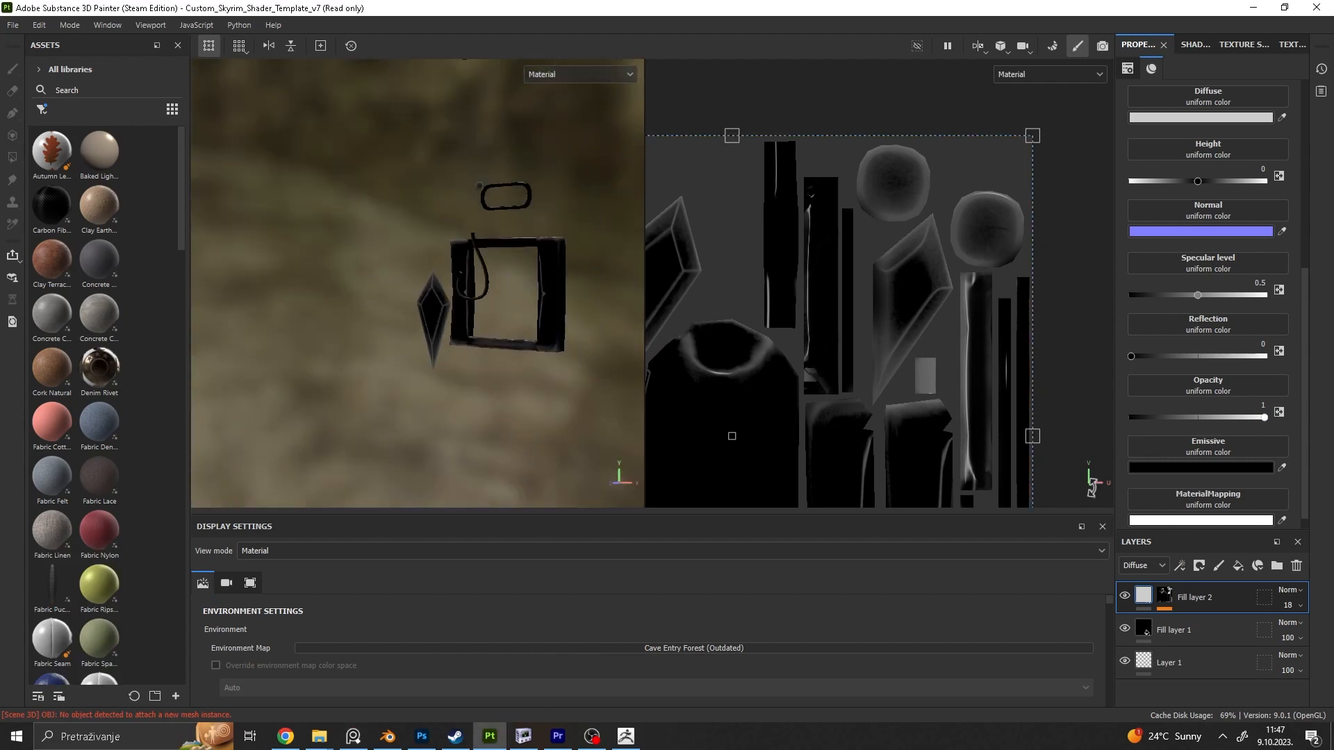
left_click(1124, 595)
left_click(1122, 625)
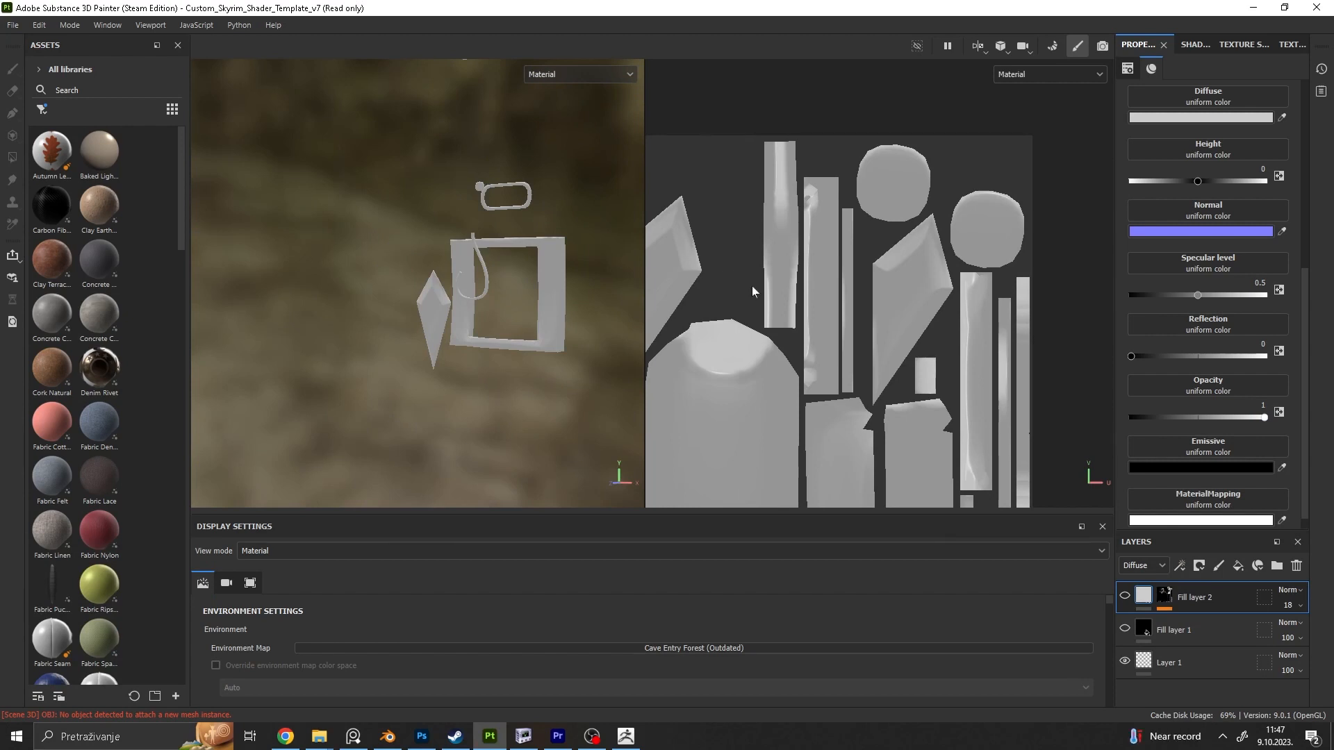
scroll(754, 291, "down", 1)
scroll(453, 286, "down", 1)
Step: Open the texture set settings, review the baked mesh maps and the metal pieces, and show Fill layer 1 again
left_click(1227, 44)
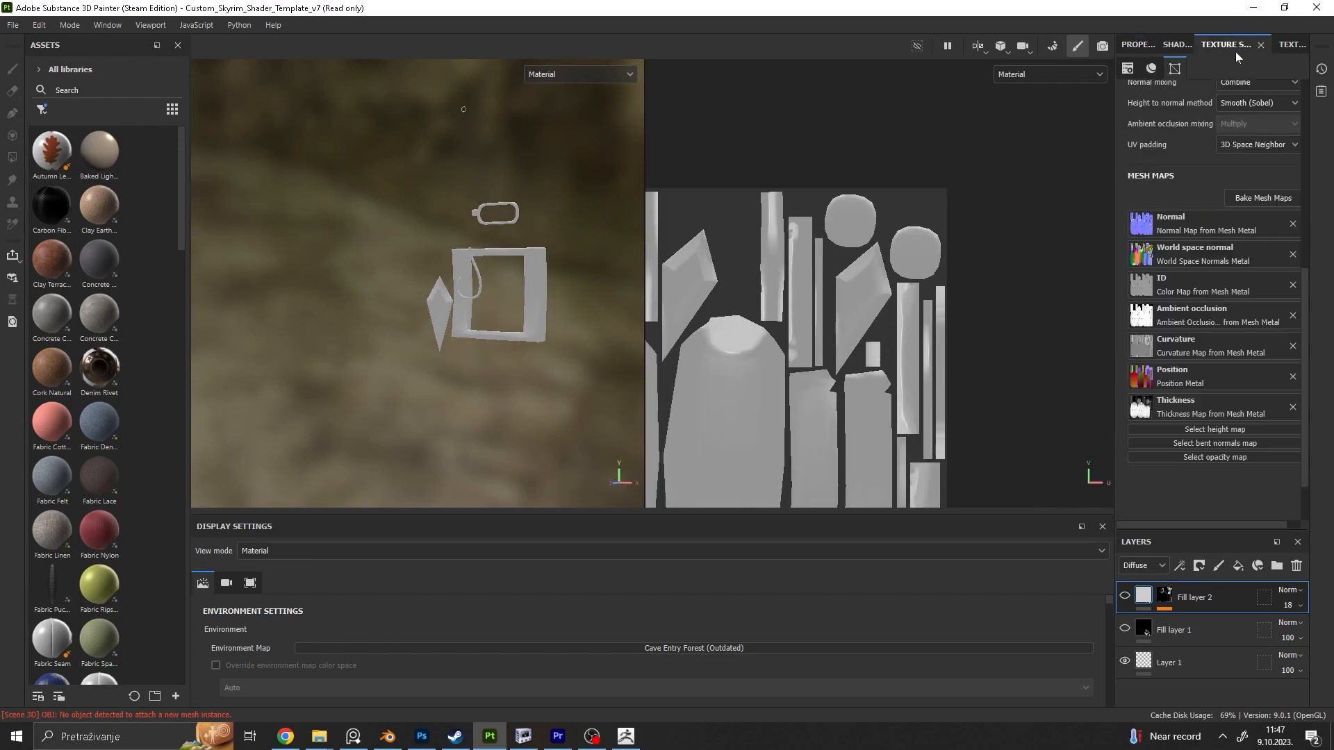
scroll(1251, 125, "down", 1)
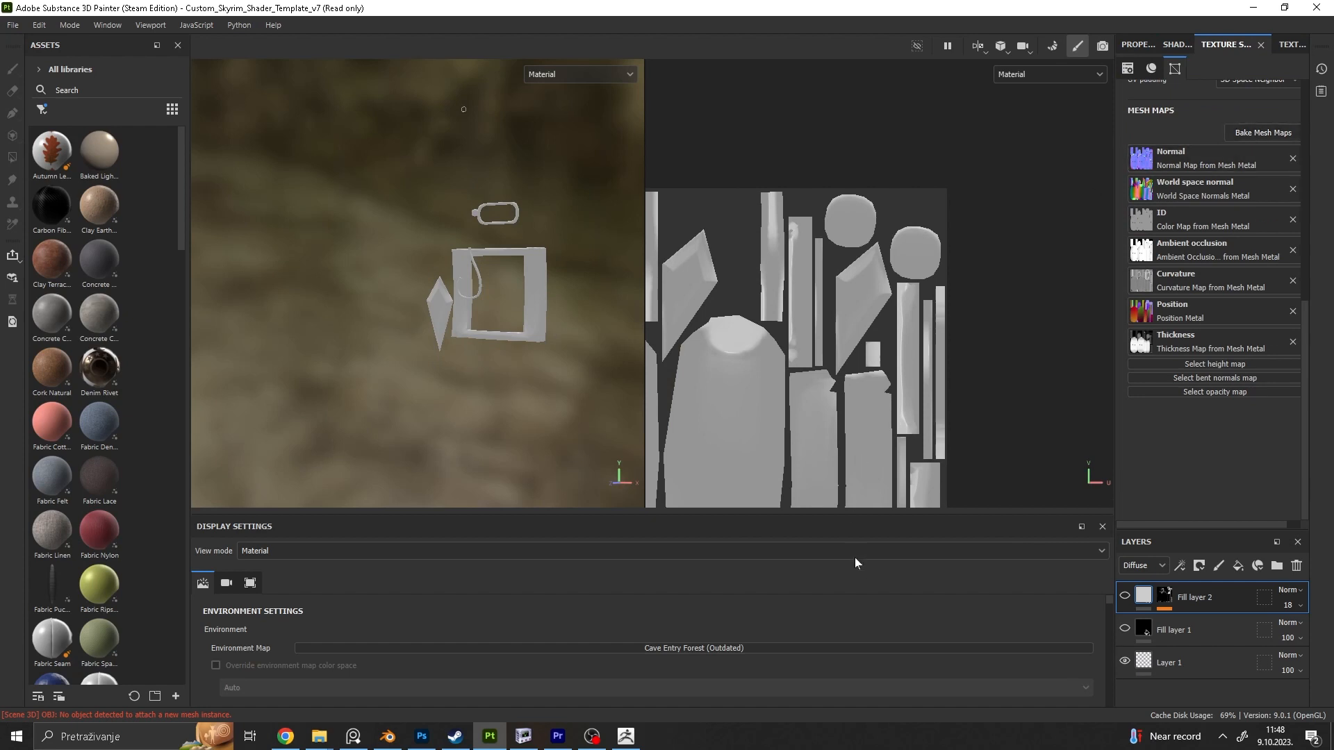
scroll(488, 286, "up", 1)
middle_click_drag(501, 289, 382, 274, "alt")
scroll(417, 285, "down", 2)
left_click_drag(432, 287, 529, 294, "alt")
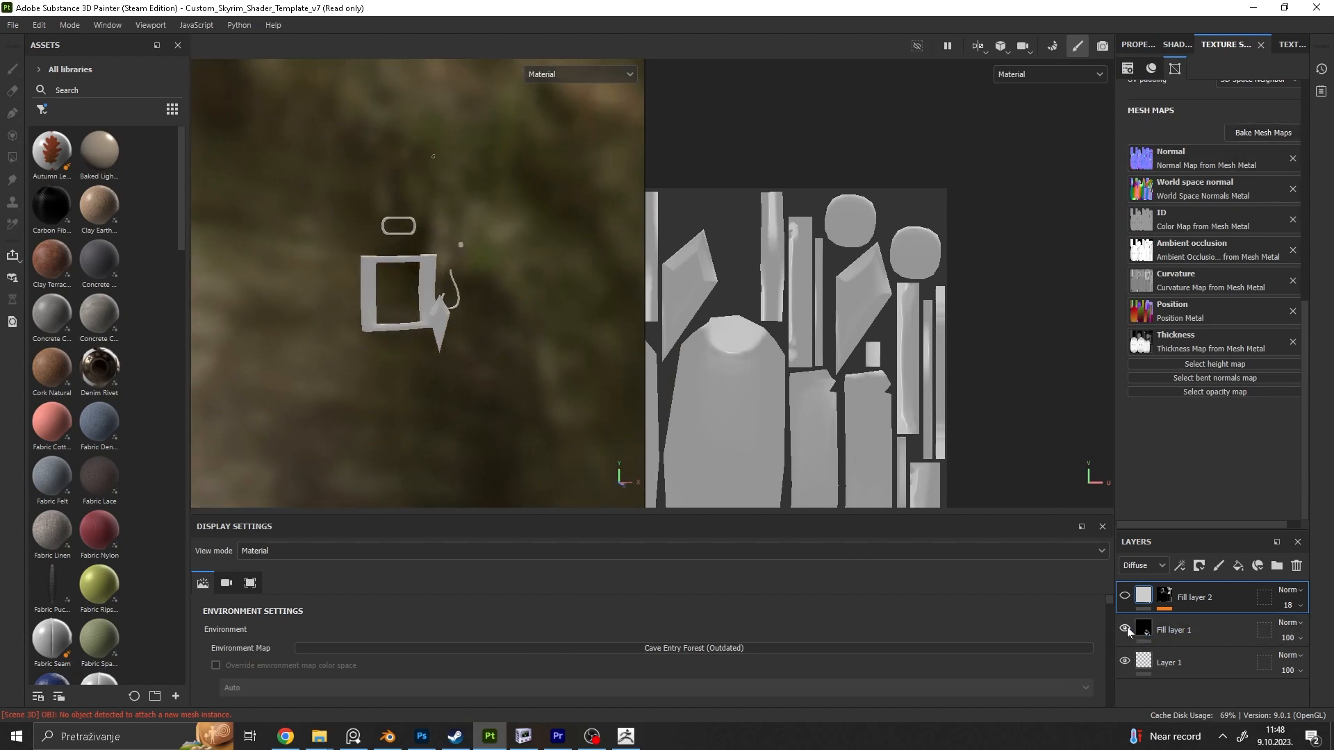
left_click(1193, 634)
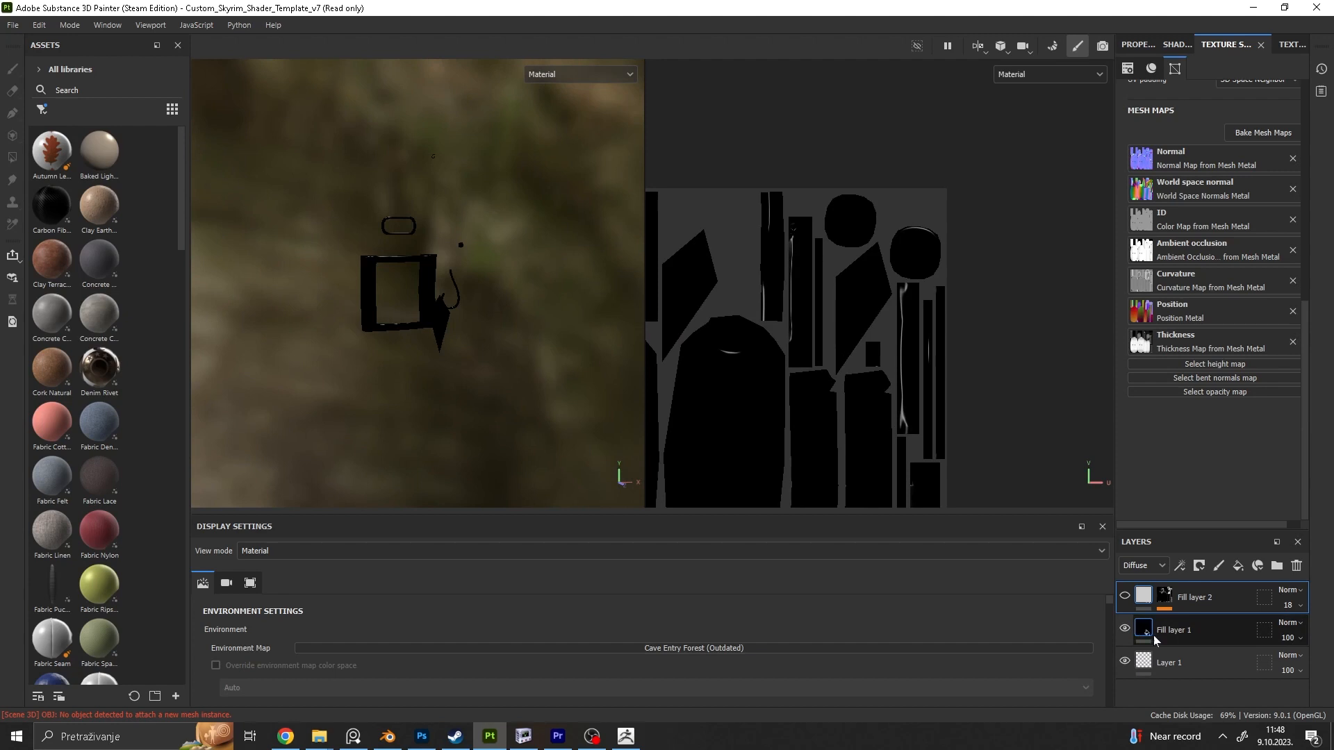
Step: Add a new fill layer above Fill layer 1, open the resource choices for its Diffuse channel, and delete that layer
left_click(1238, 565)
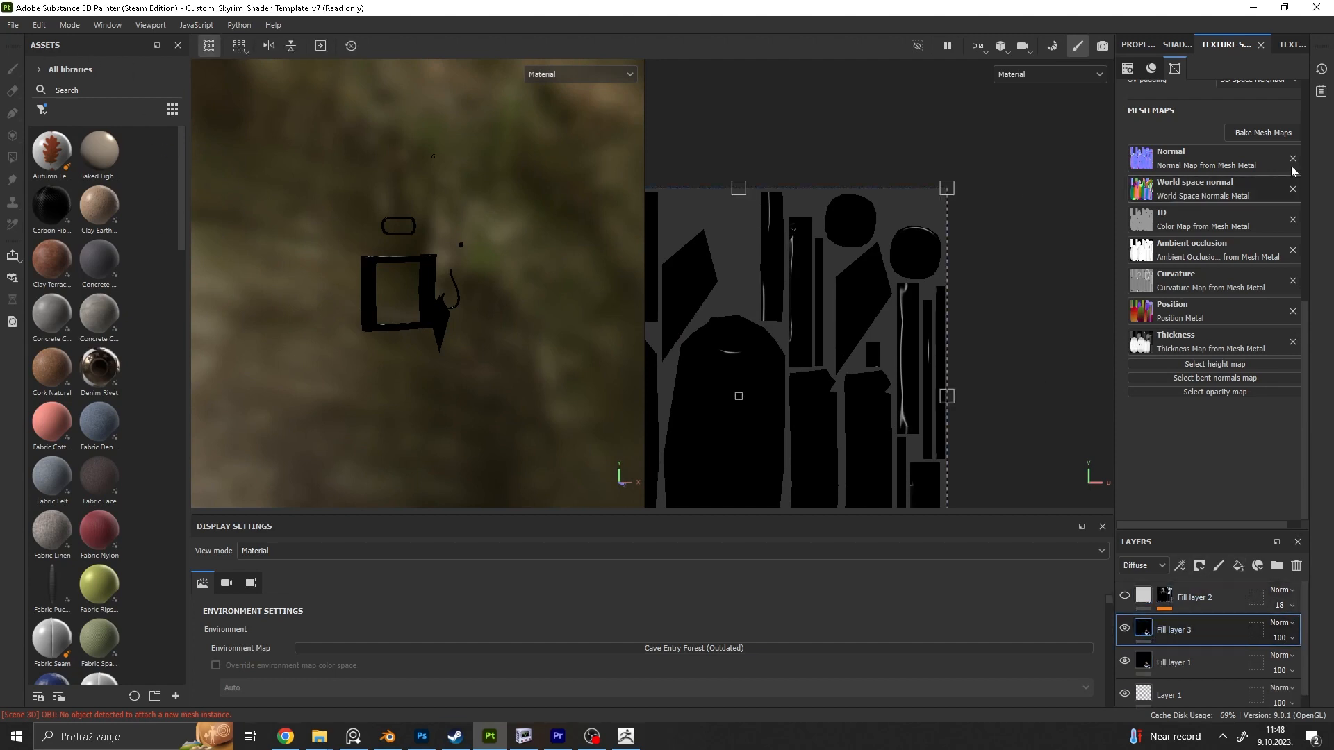
left_click(1121, 45)
left_click(1199, 106)
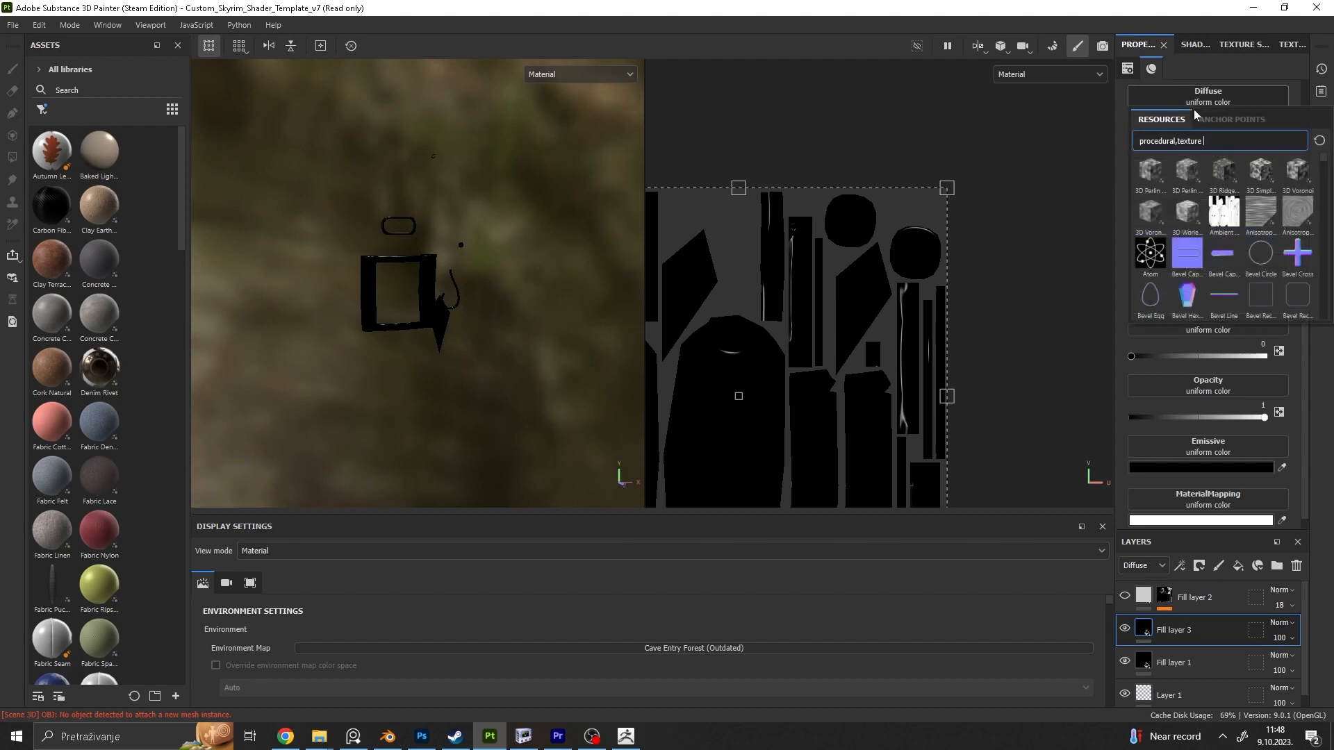
left_click(1220, 636)
key("Delete")
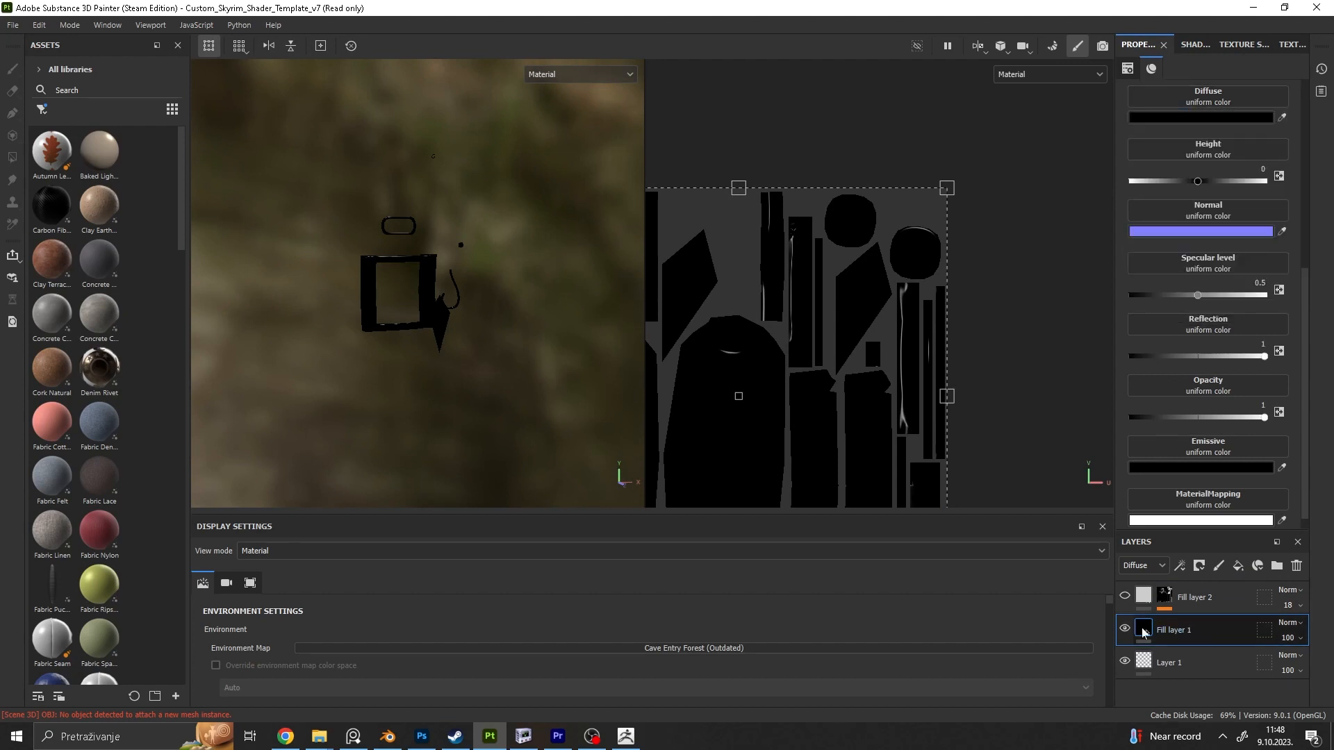
Step: Show Fill layer 2 again, expand its mask effects and open the settings of its Metal Edge Wear generator
left_click(1128, 596)
left_click(1132, 601)
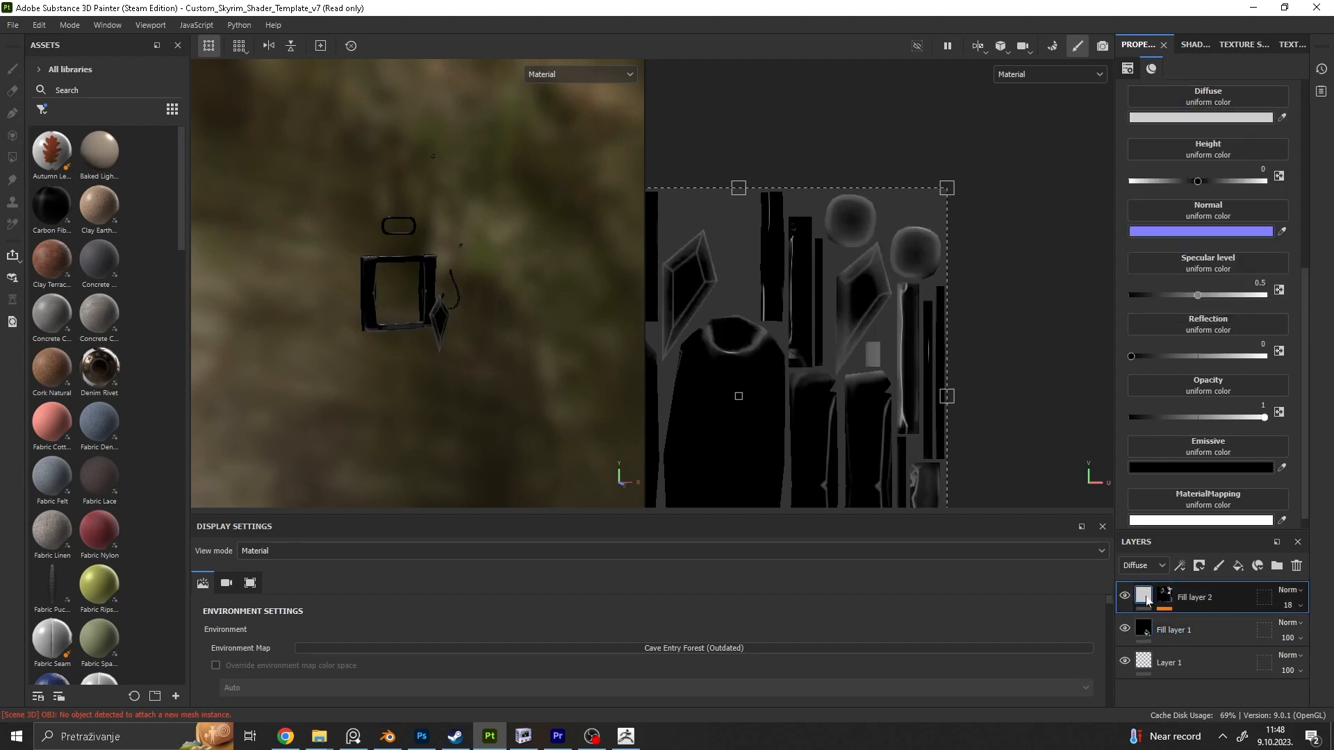
left_click(1165, 595)
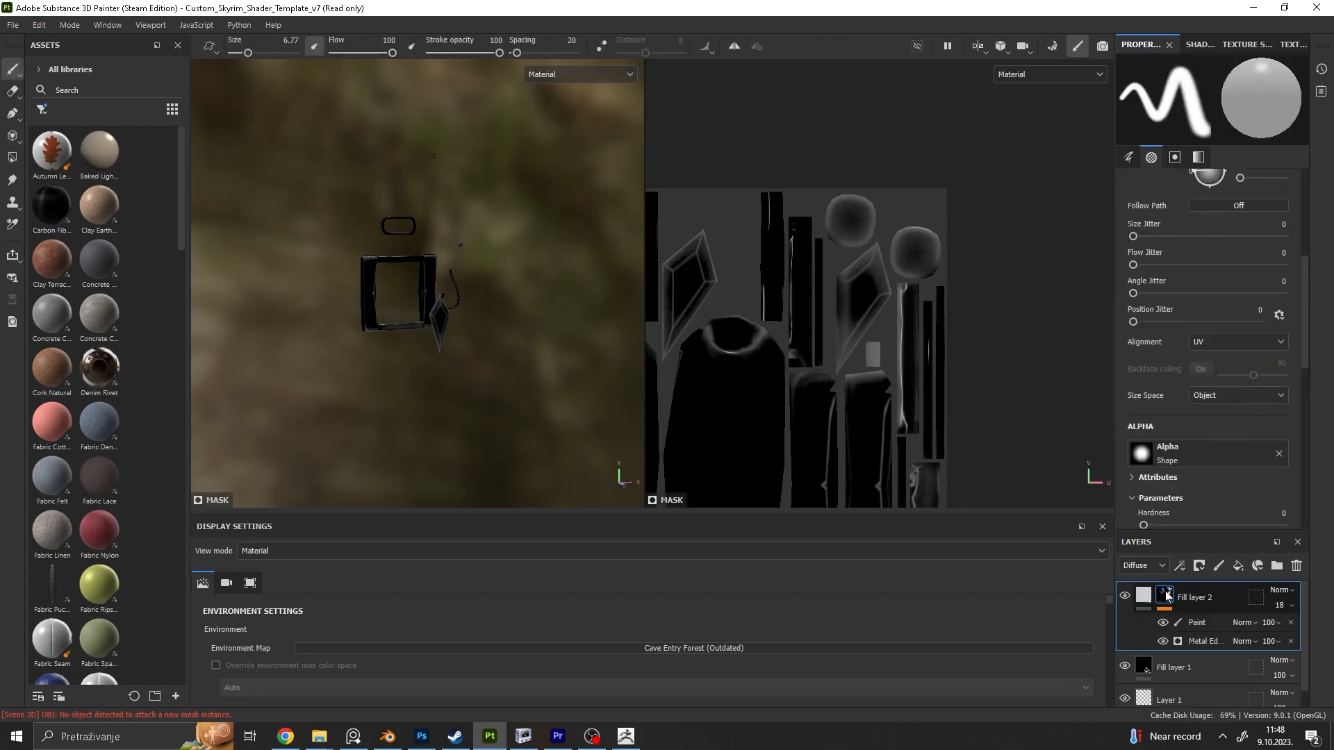
right_click(1169, 597)
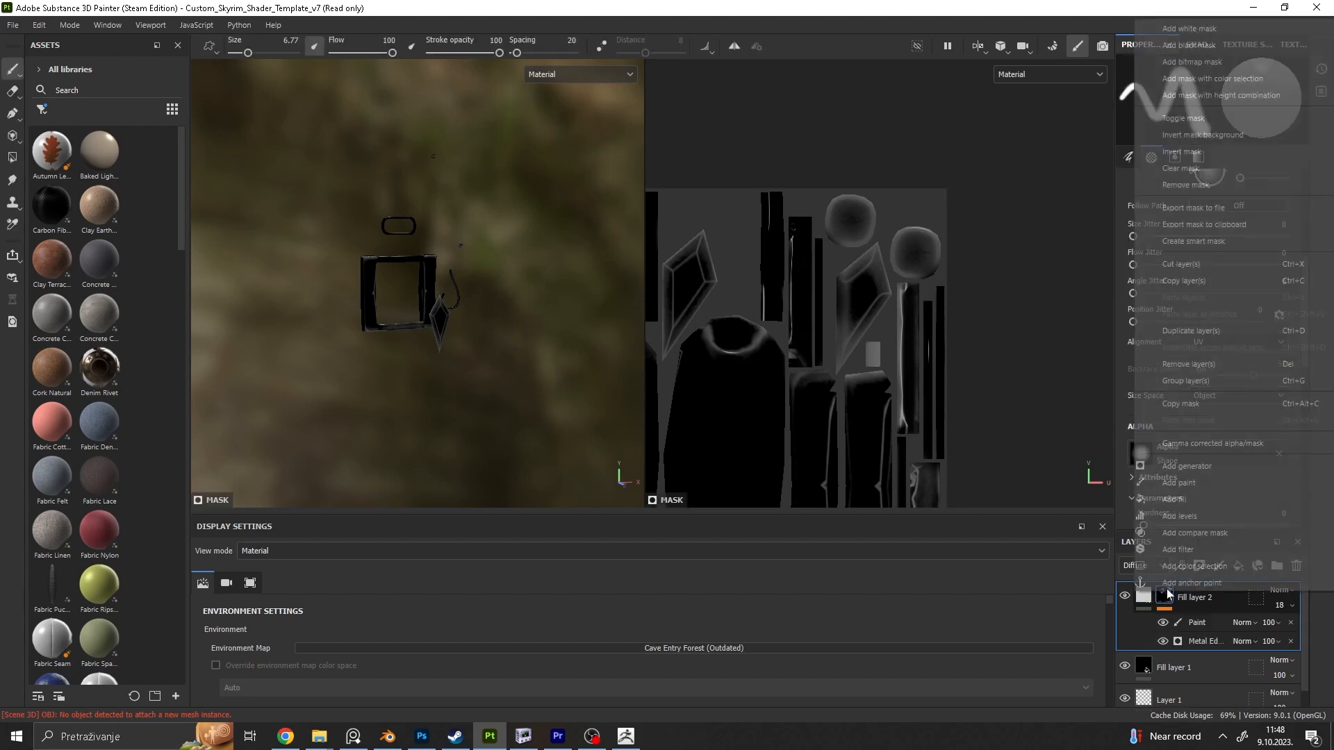
left_click(1199, 639)
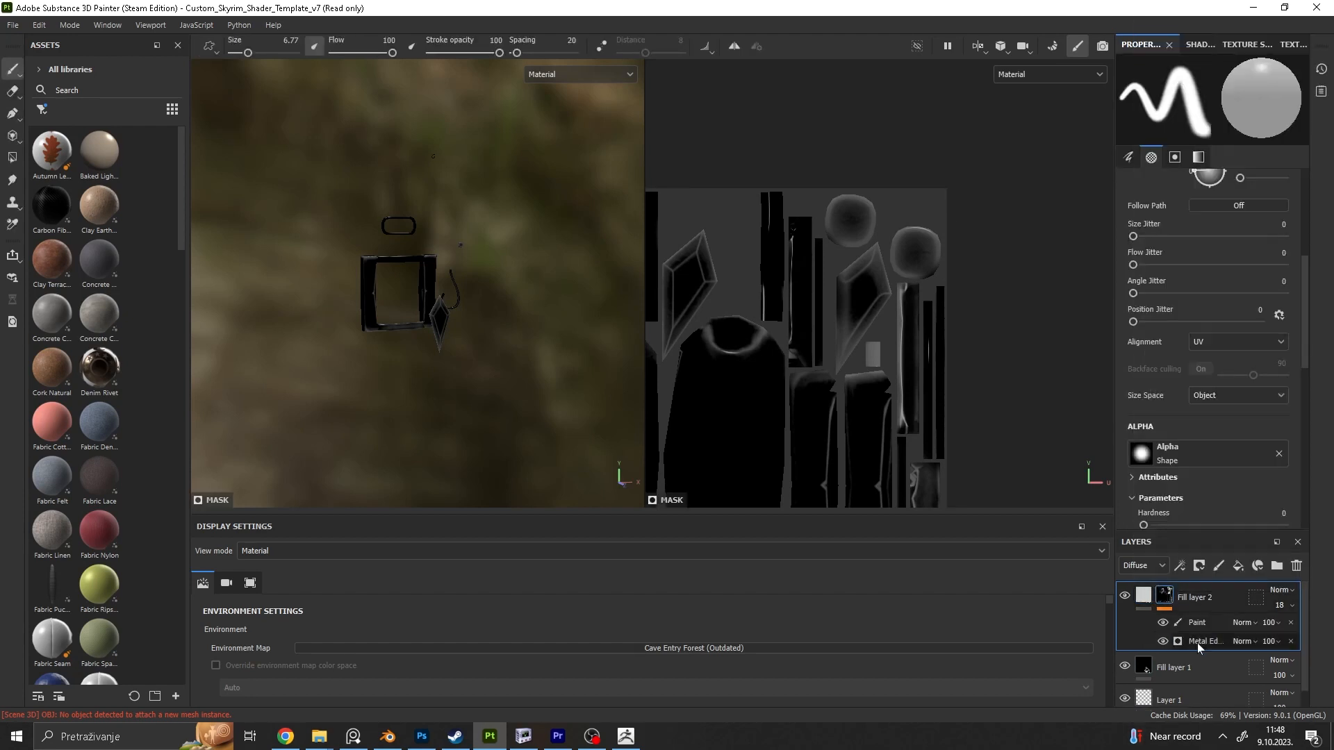
left_click(1198, 640)
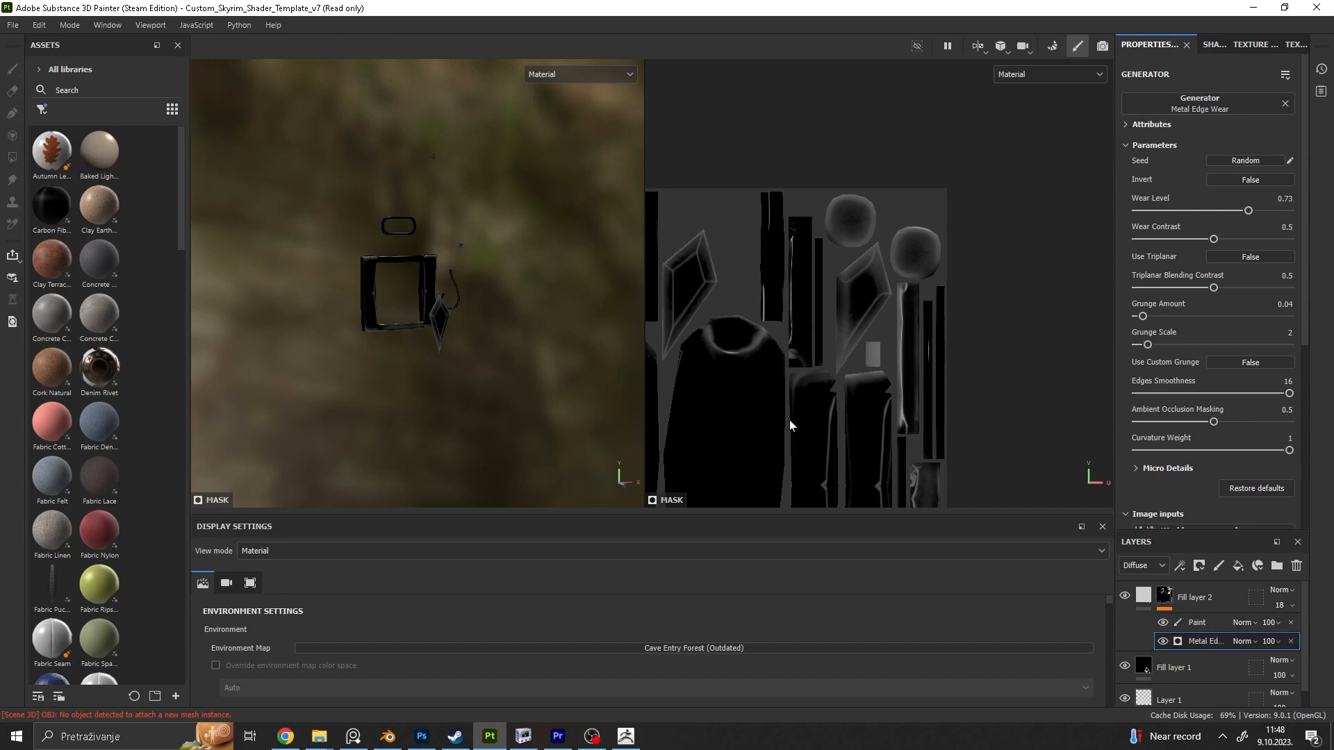
Step: Examine the edge wear on the metal pieces, then select and hide the Paint effect in Fill layer 2's mask
scroll(763, 309, "up", 2)
middle_click_drag(758, 305, 838, 316)
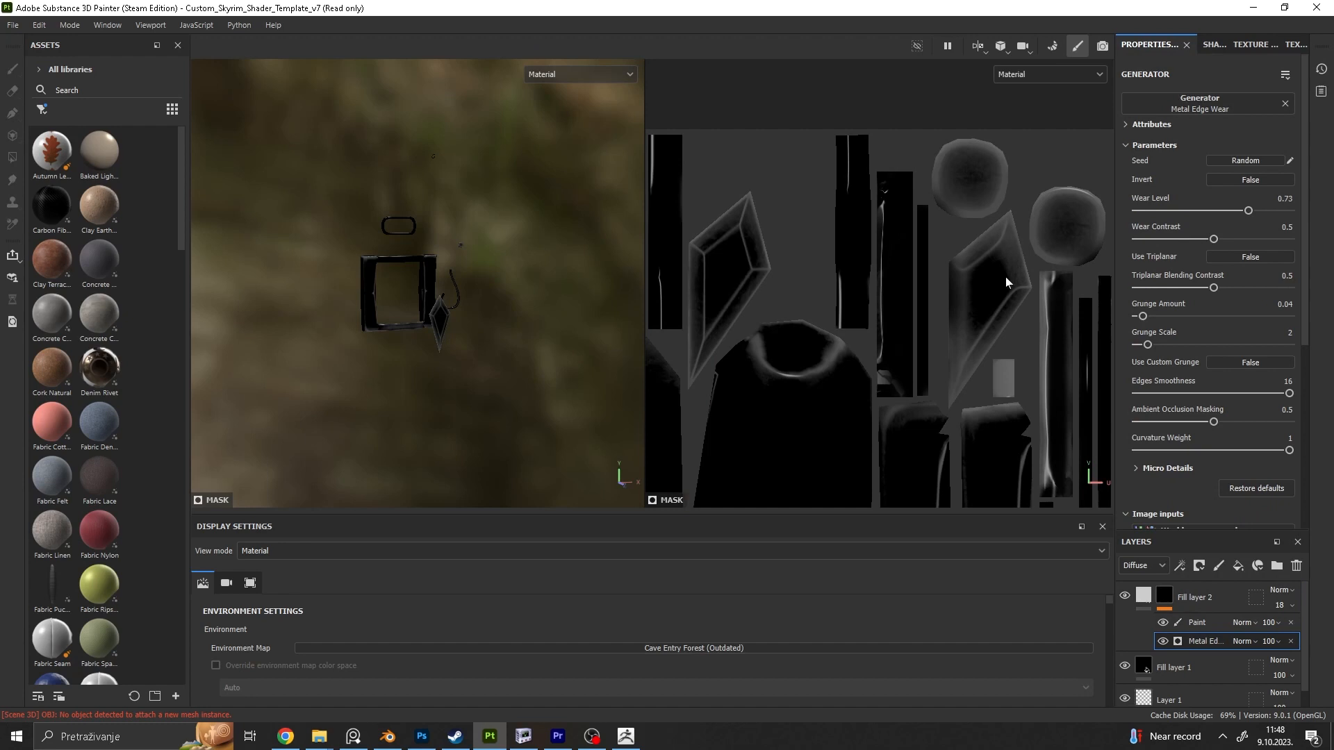
scroll(396, 298, "up", 6)
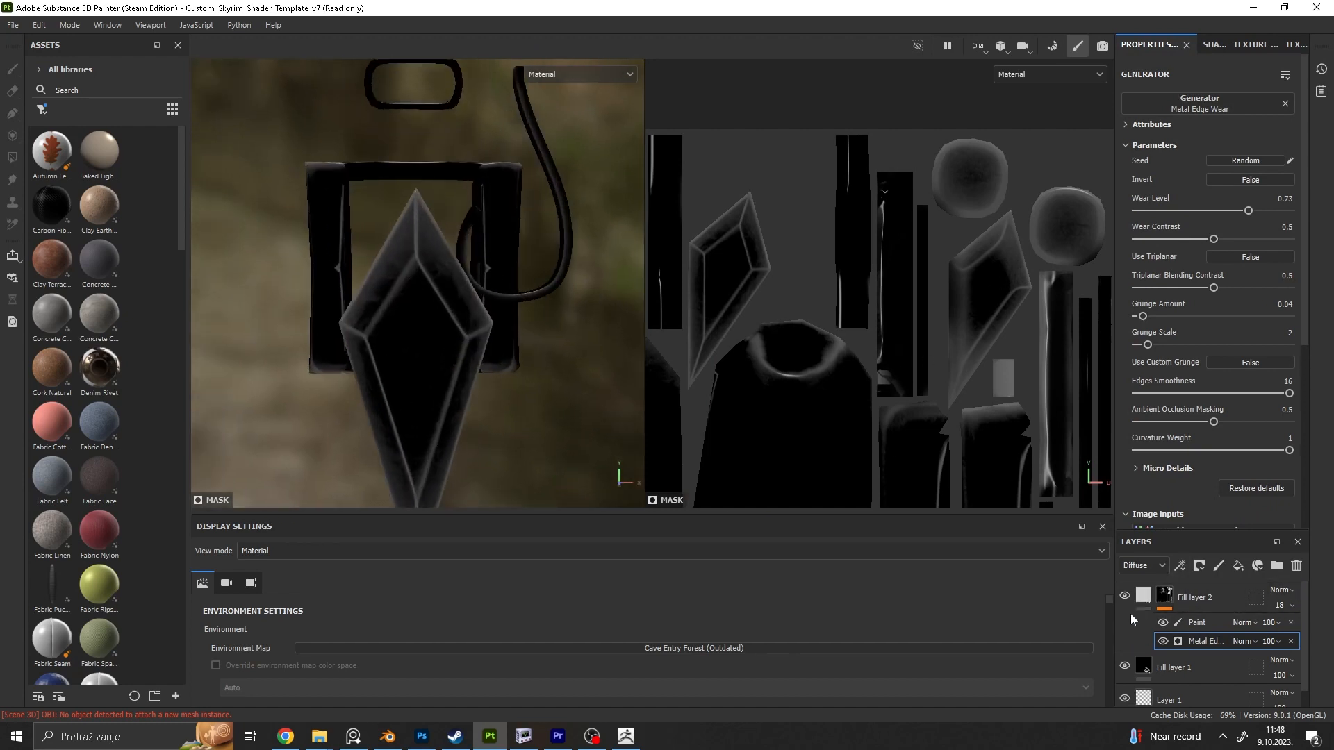
left_click(1198, 617)
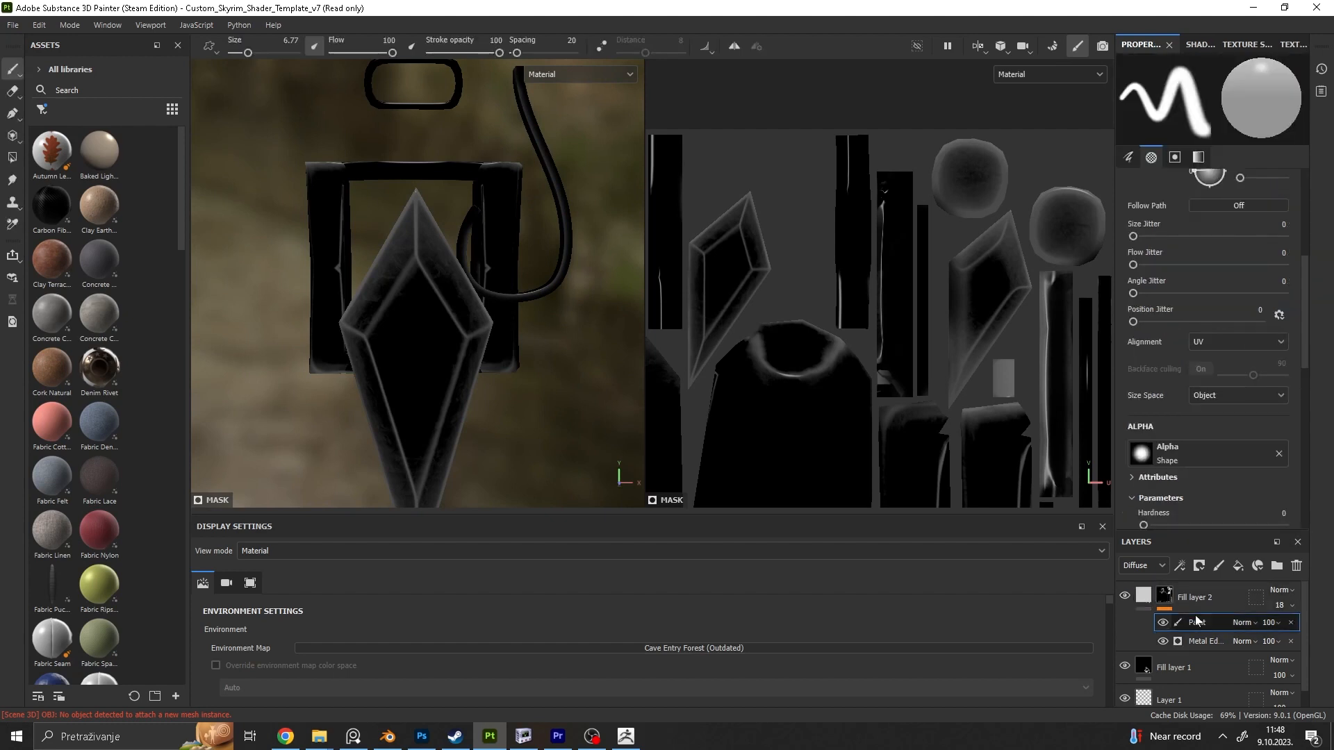
left_click(1162, 622)
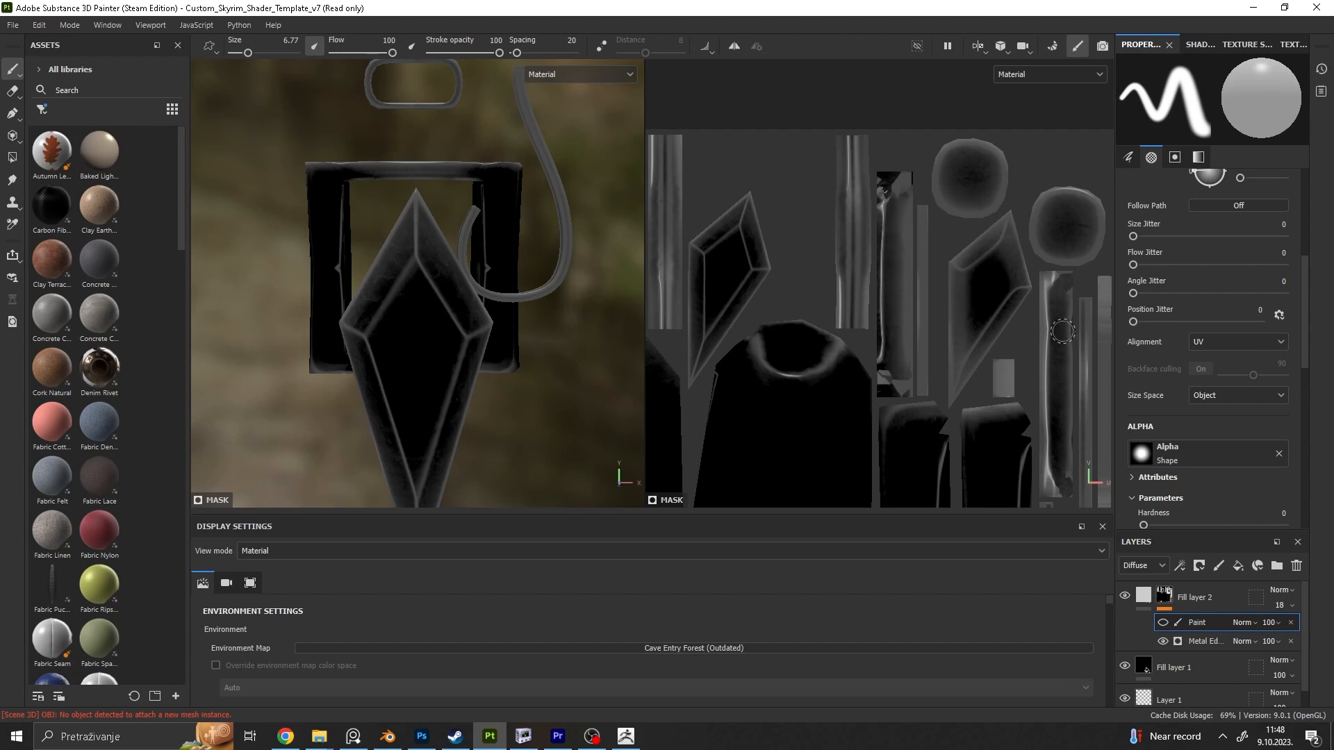
Step: Compare the channel values of Fill layer 1 and Fill layer 2, including Diffuse, Specular level and Reflection
left_click(1177, 669)
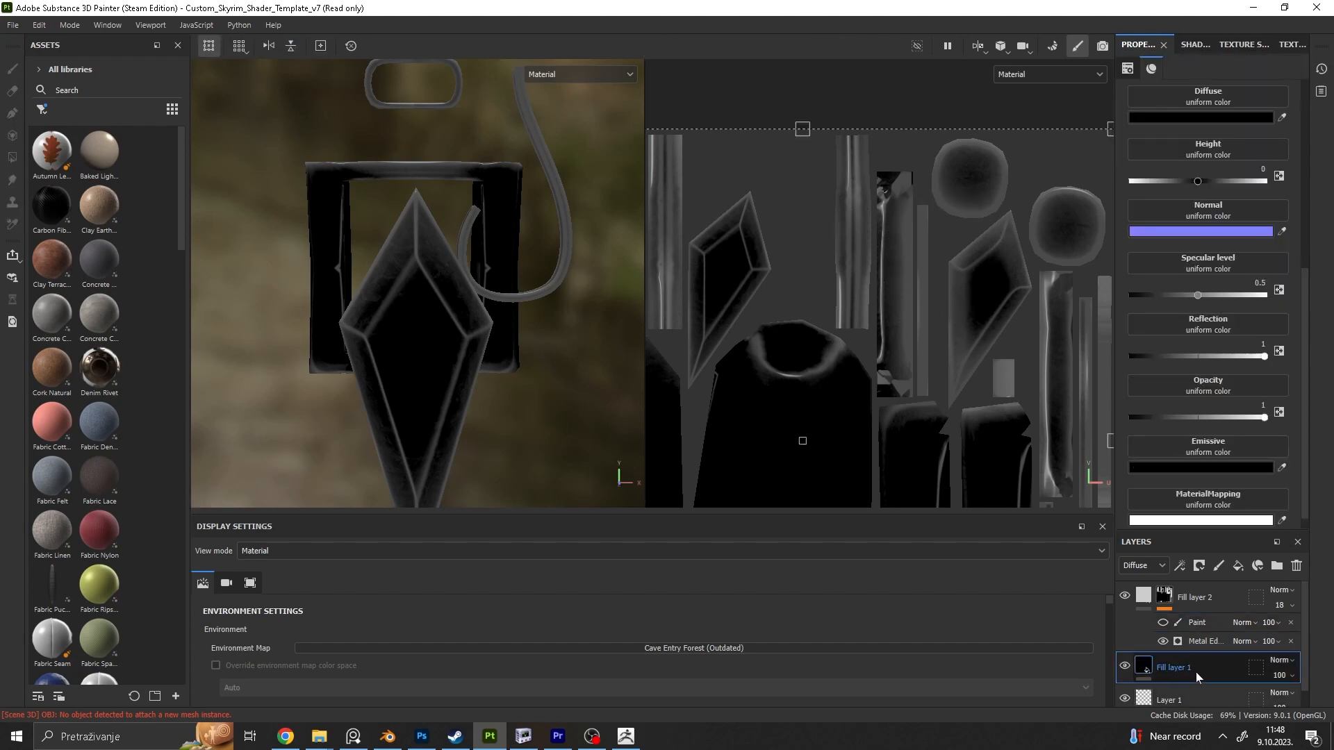
scroll(1223, 389, "down", 1)
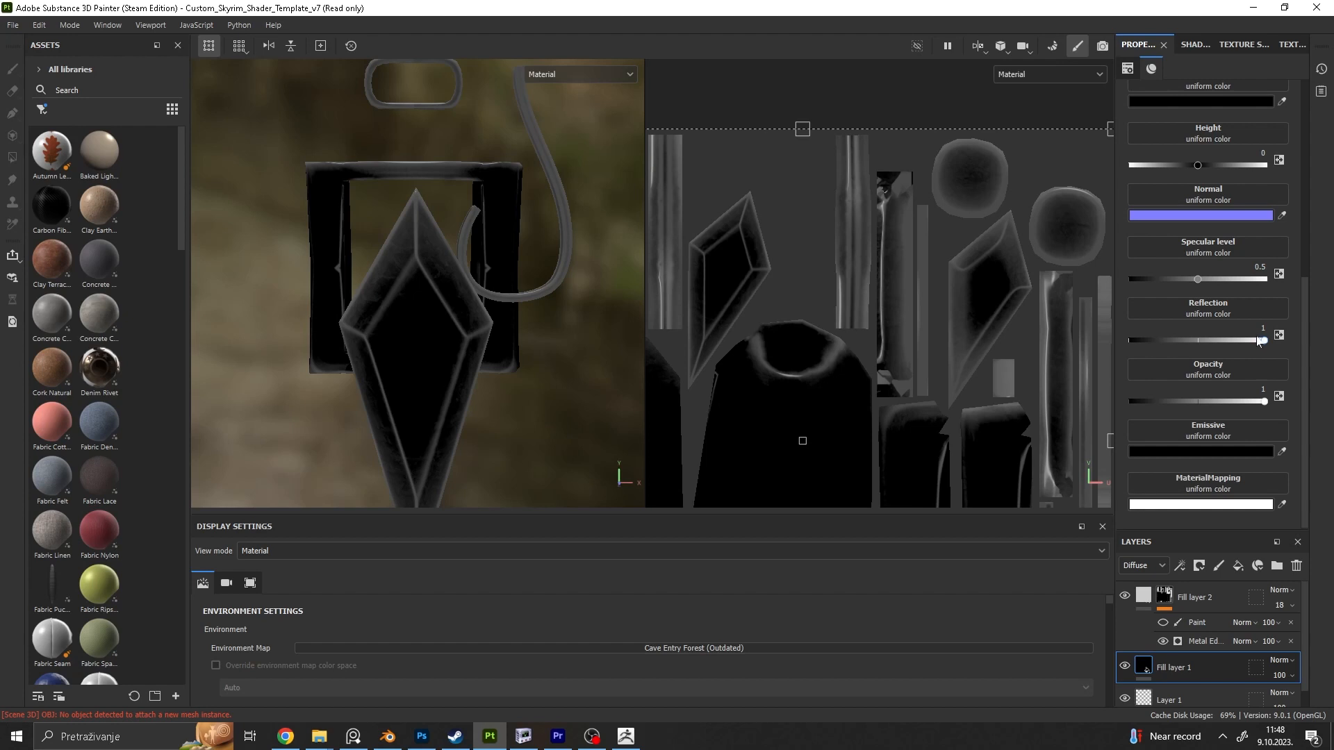
left_click(1143, 600)
left_click(1165, 595)
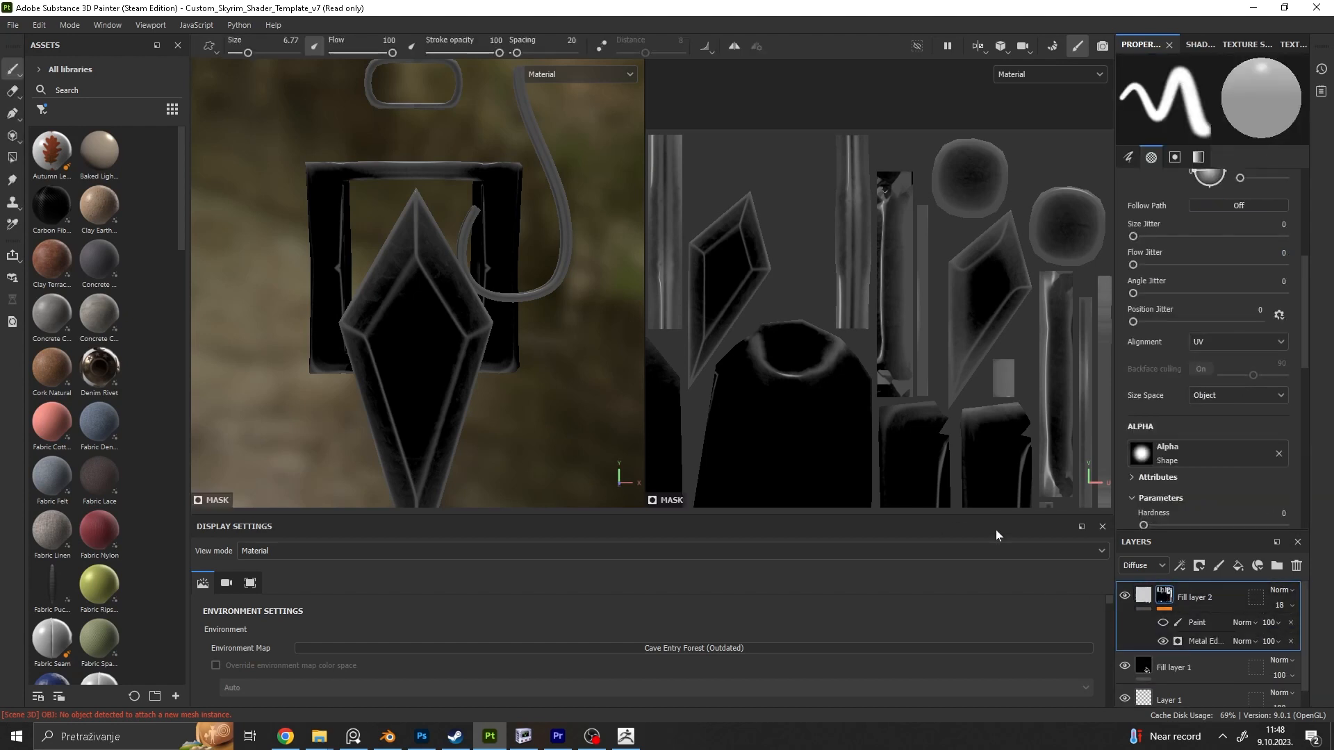
left_click(1143, 596)
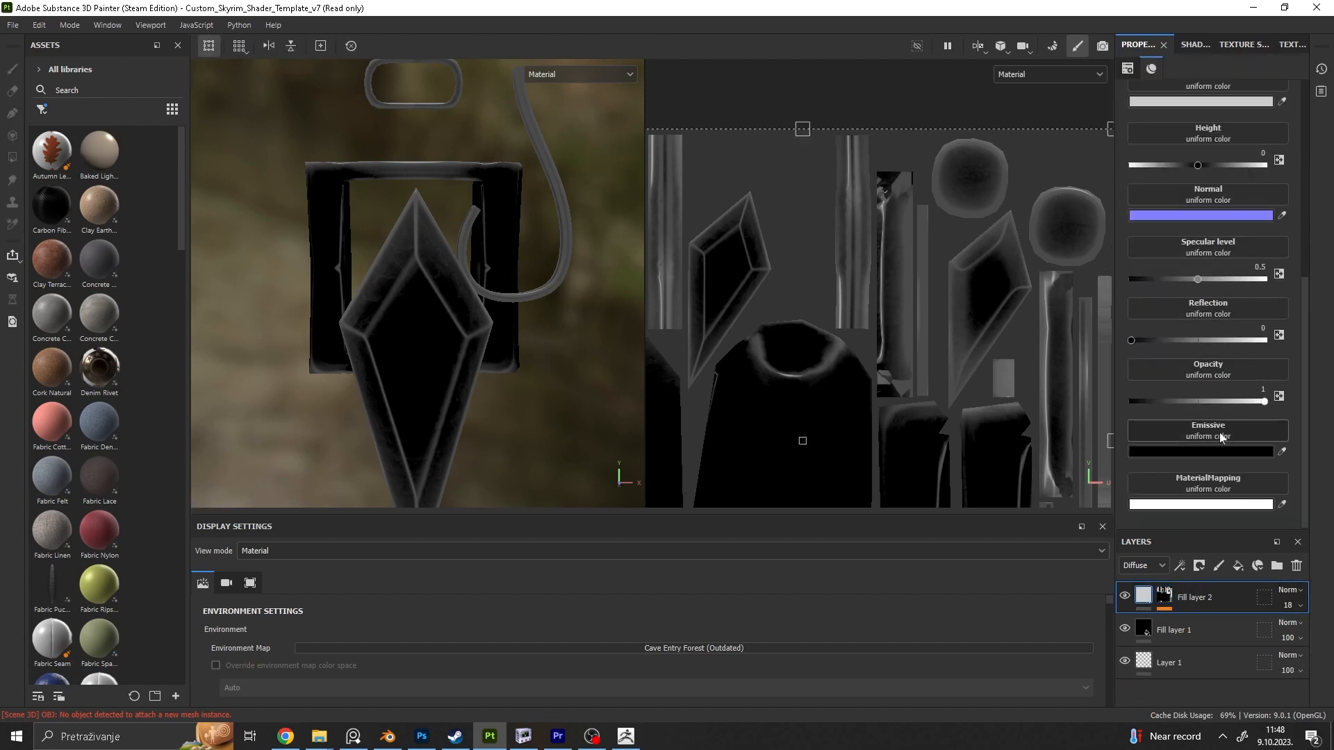
scroll(1221, 437, "up", 2)
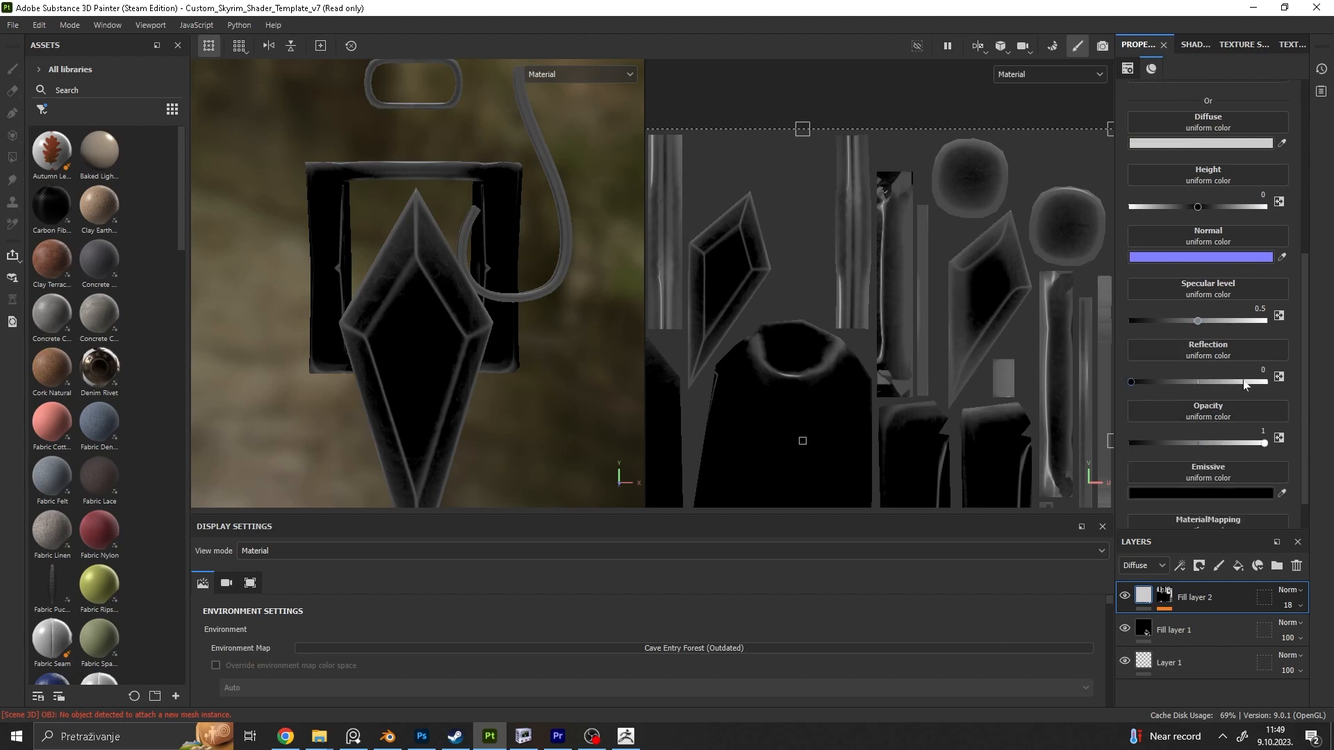
Step: Show the Paint effect in Fill layer 2's mask again and review the paint's grayscale setting and the metal pieces
left_click(1165, 595)
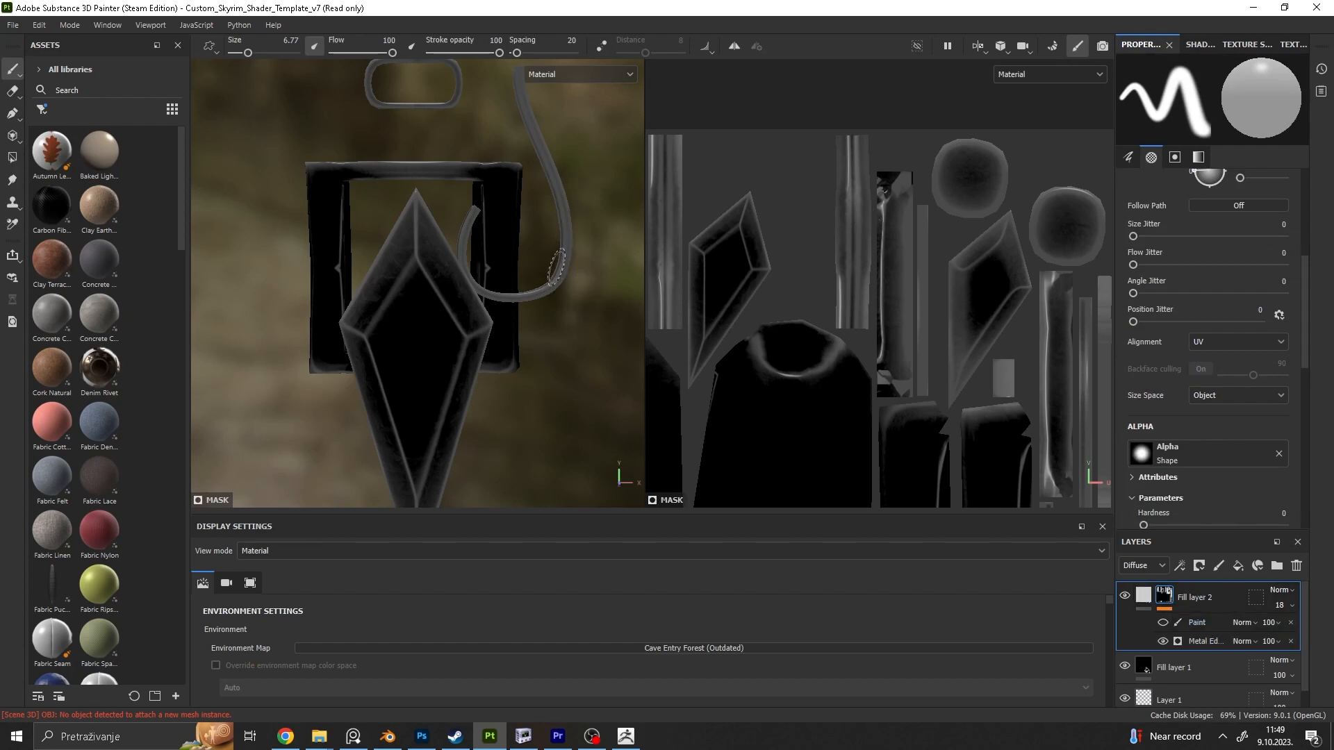
left_click(1164, 623)
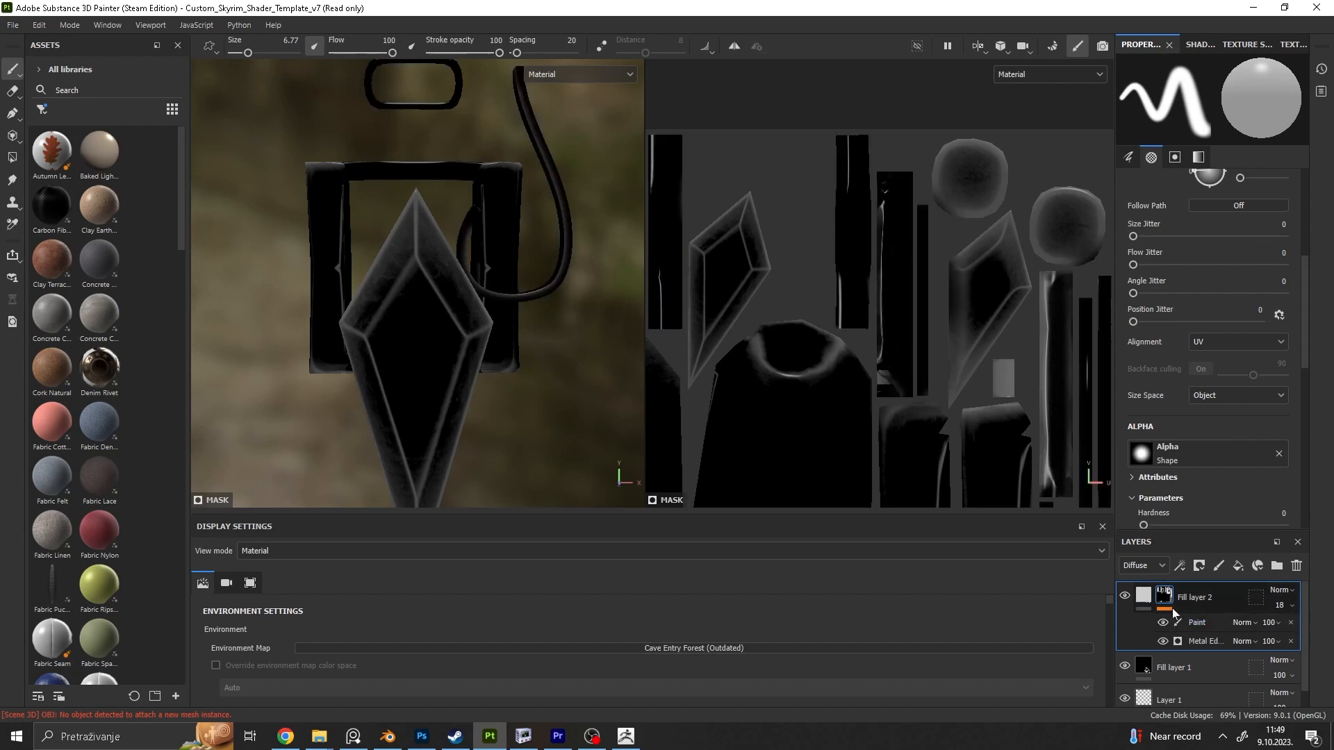
right_click(1167, 605)
left_click(806, 221)
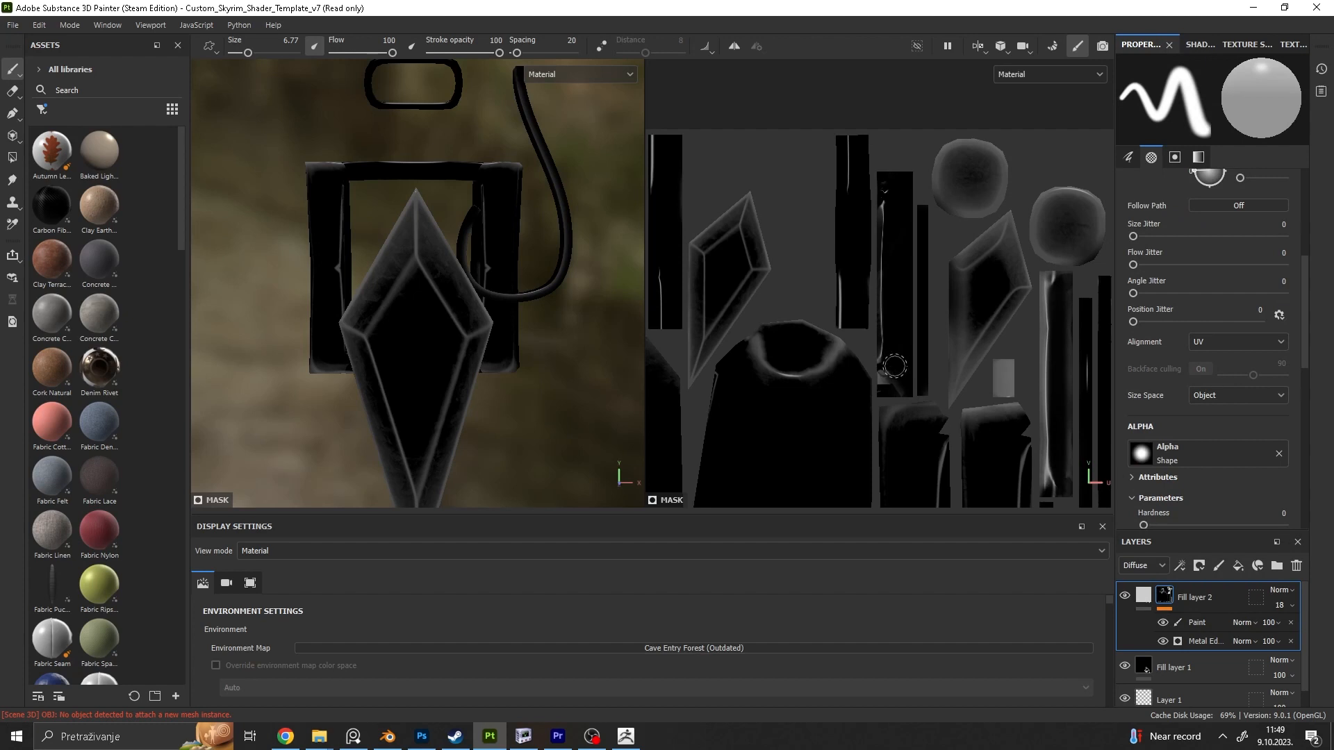
scroll(887, 370, "down", 4)
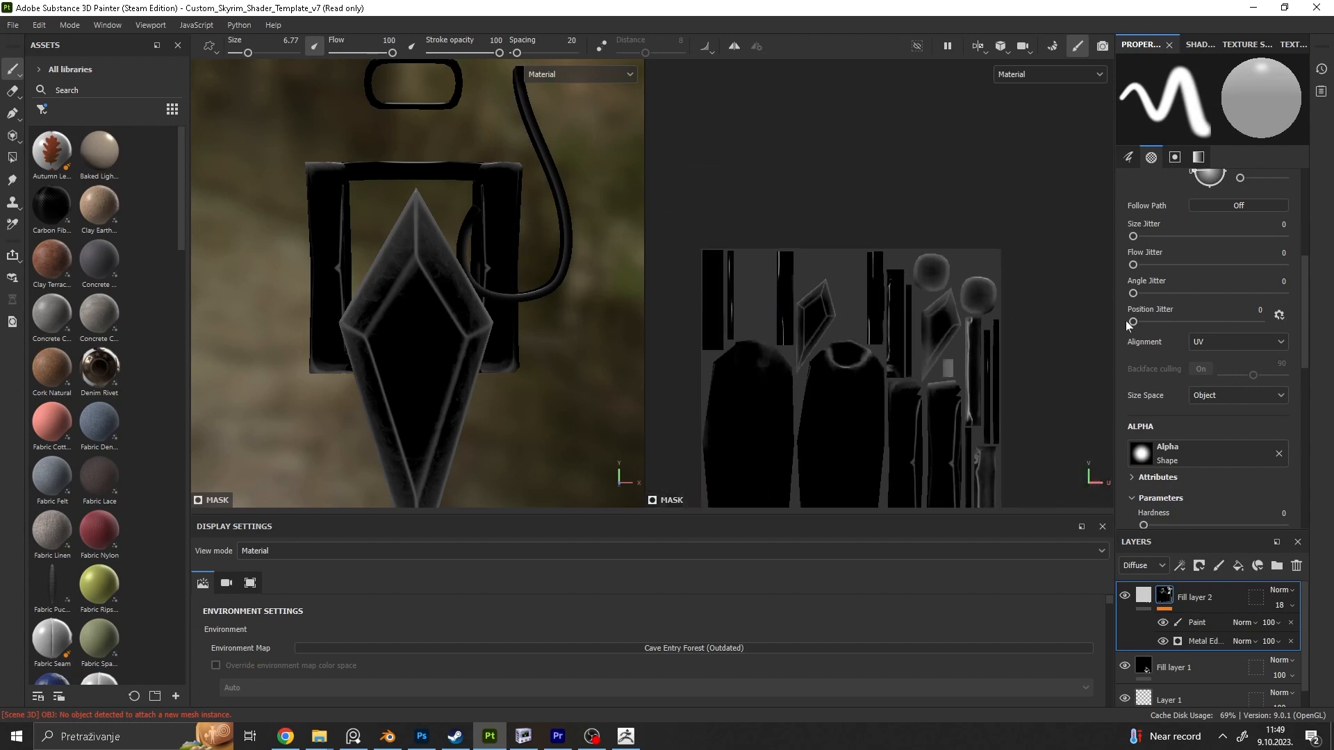
scroll(1185, 352, "down", 10)
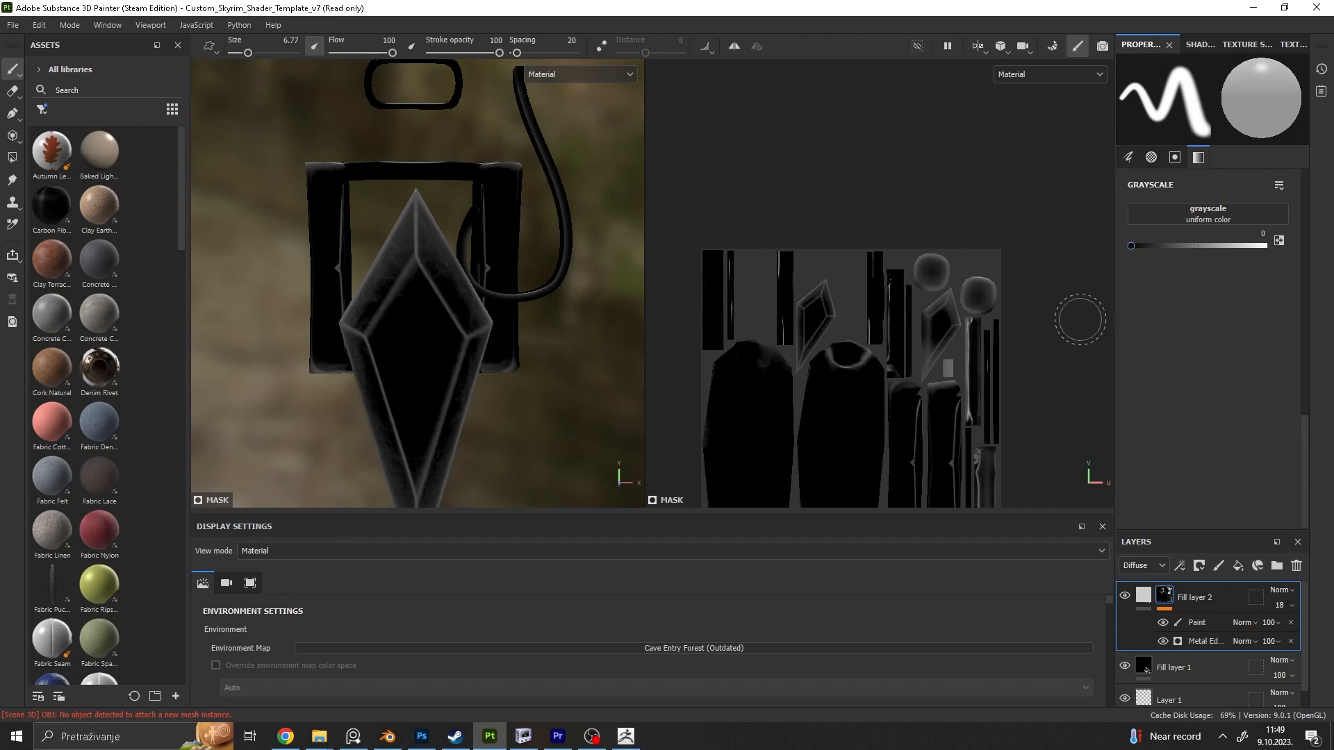
scroll(502, 238, "down", 3)
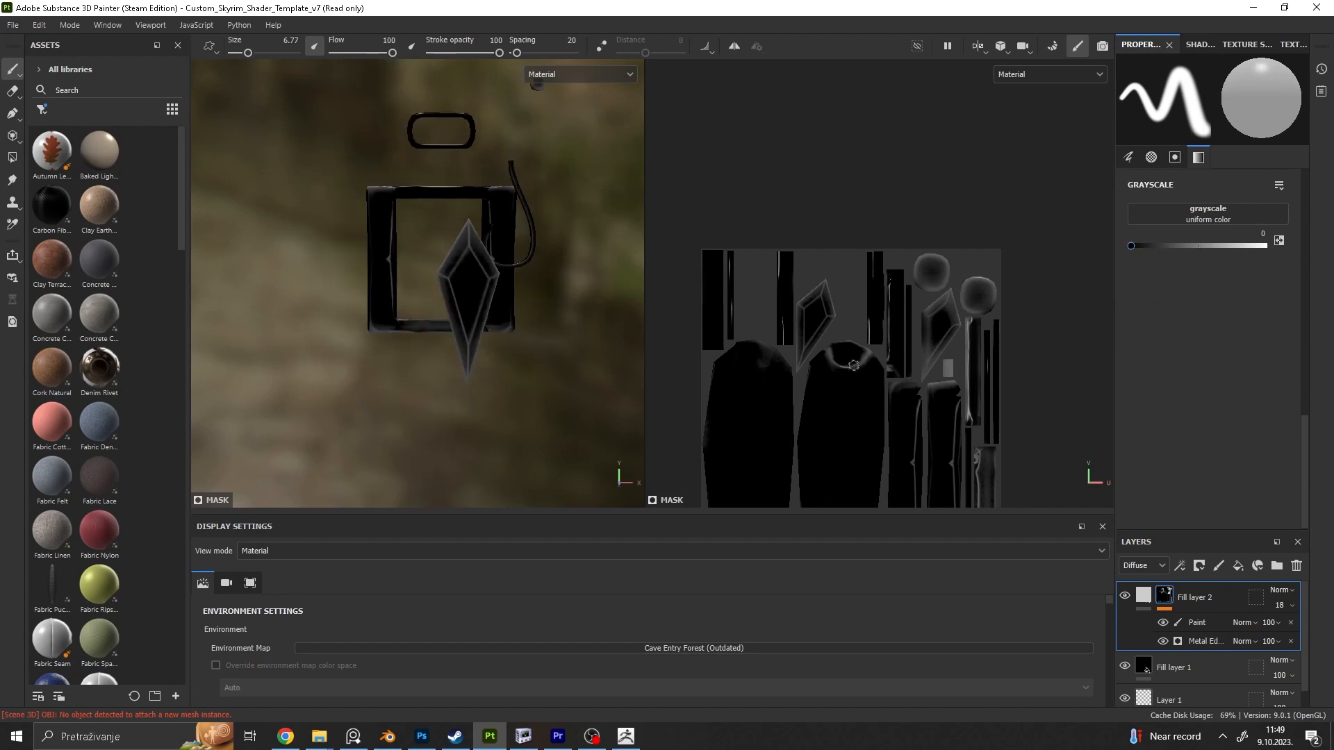
scroll(854, 365, "down", 2)
Step: Open the texture export settings, review the Dilation + default background color padding and the Metal set's output maps, and close them without exporting
left_click(12, 25)
left_click(75, 248)
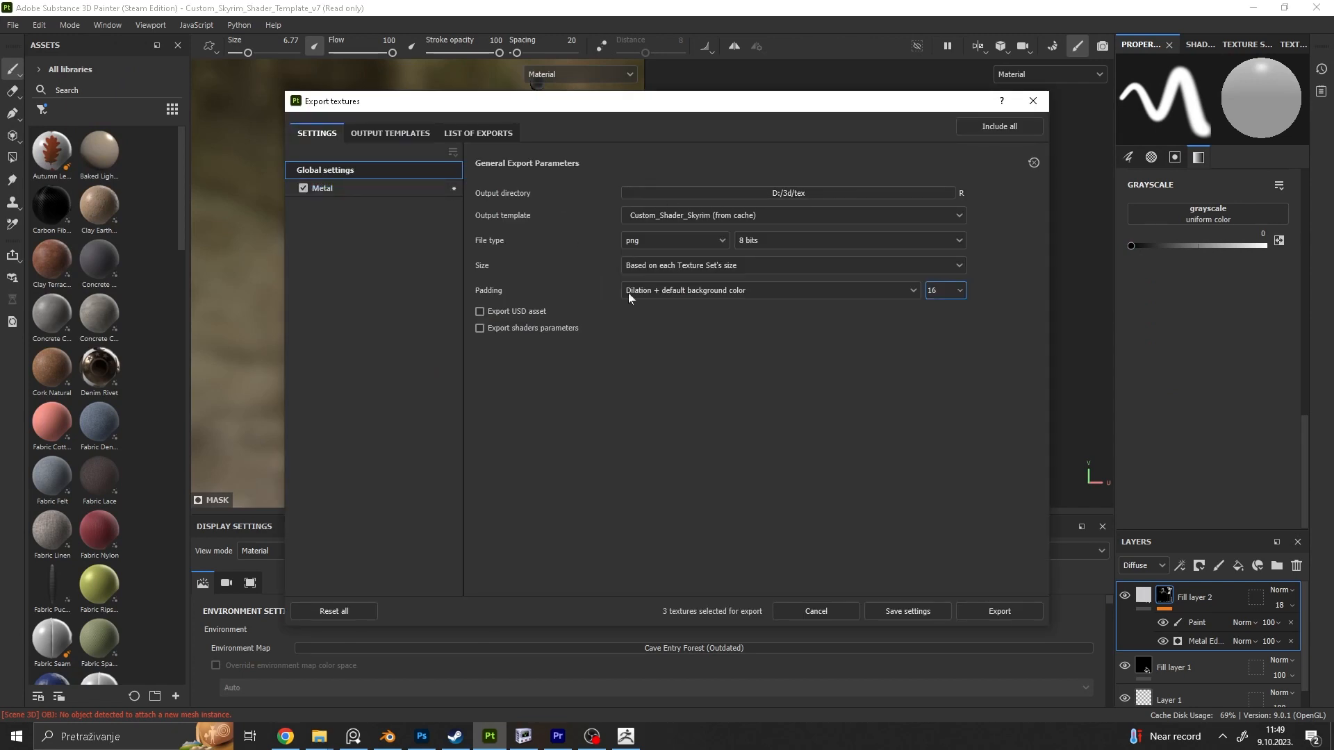
left_click(708, 290)
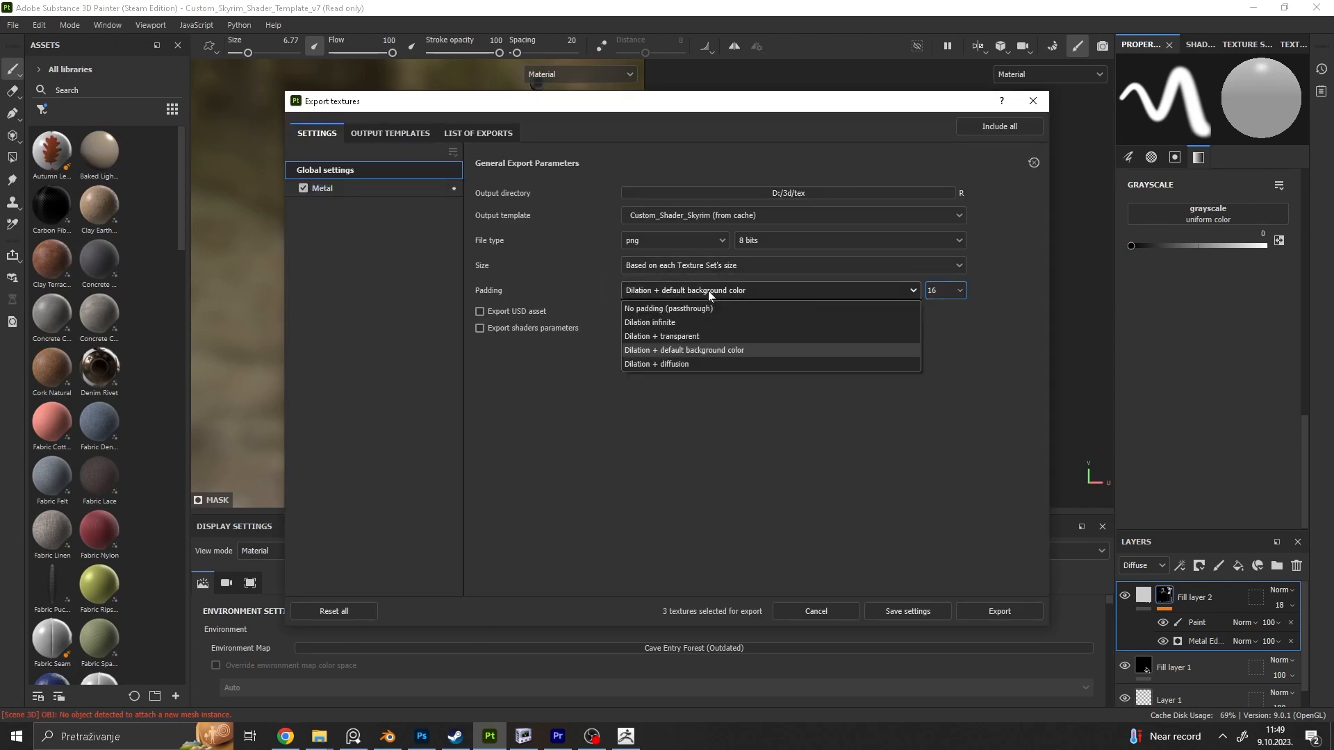
left_click(694, 352)
left_click(364, 184)
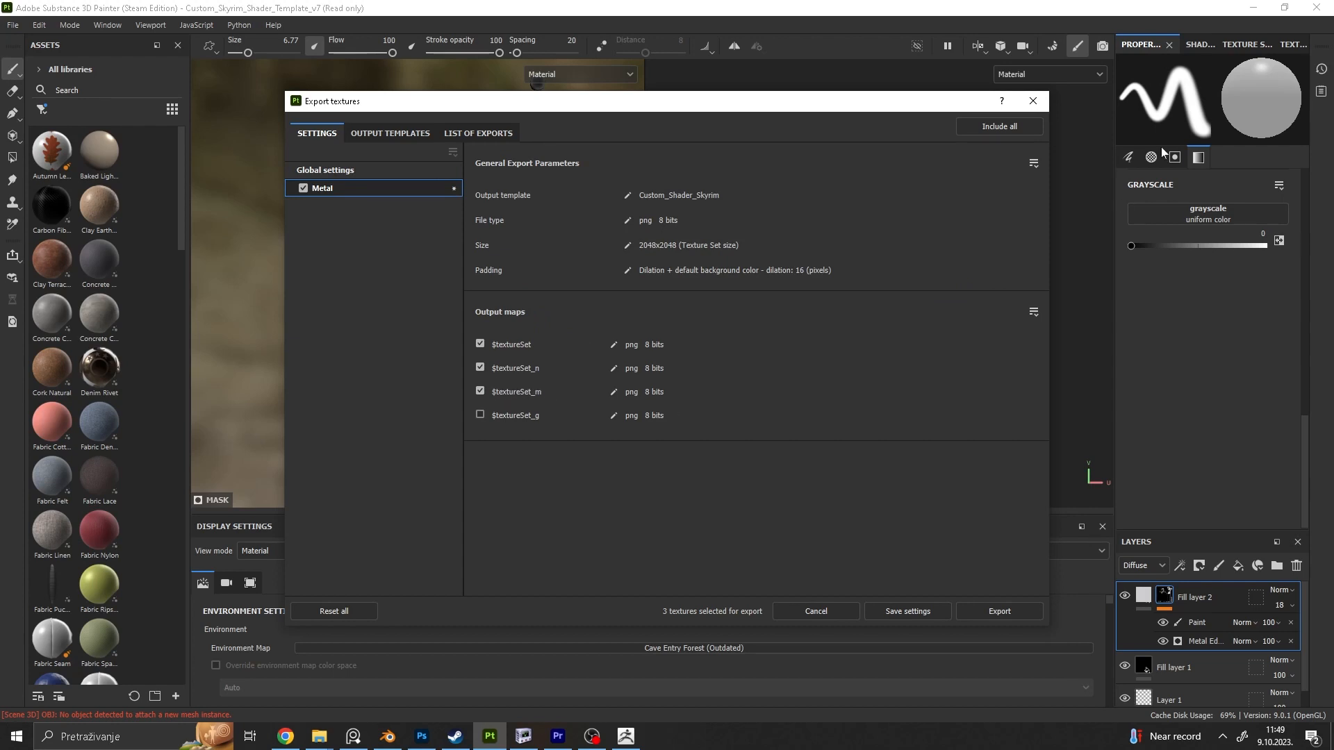
left_click(1033, 102)
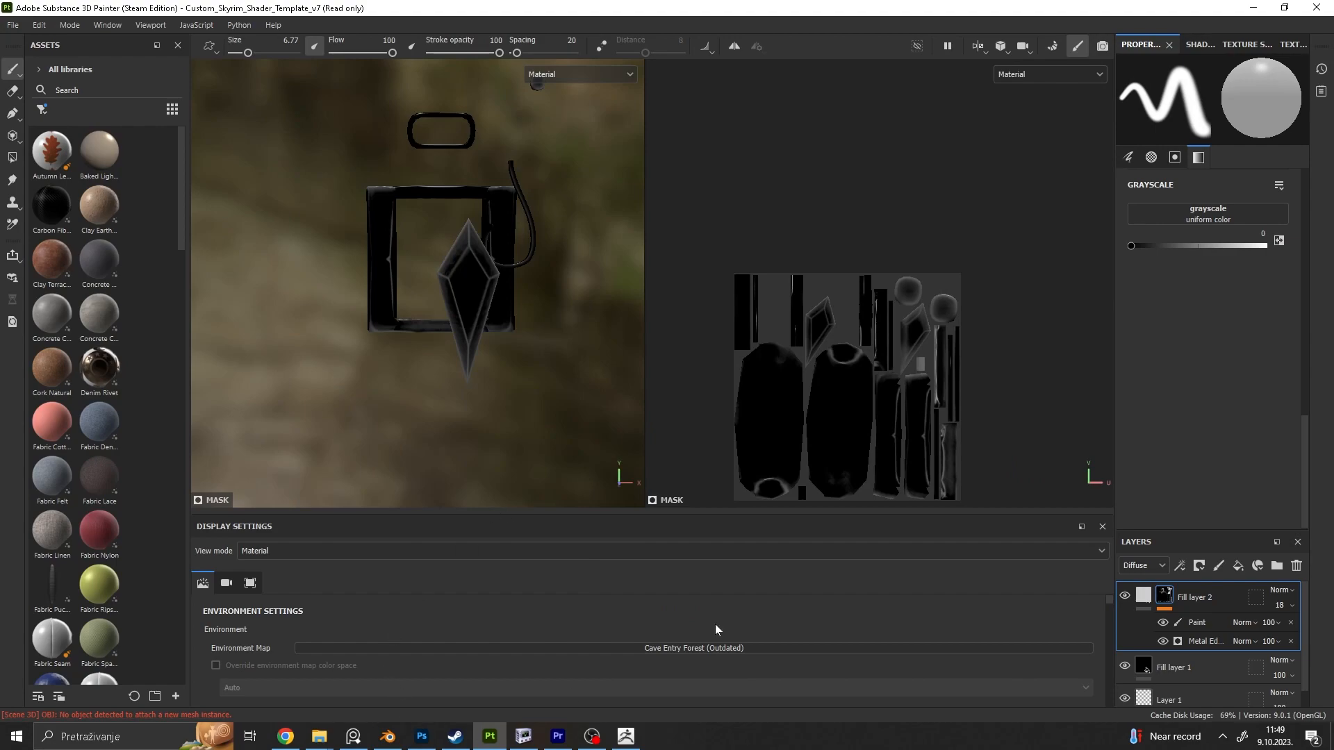
Step: Launch Outfit Studio from the desktop and start importing an OBJ file
key("super+d")
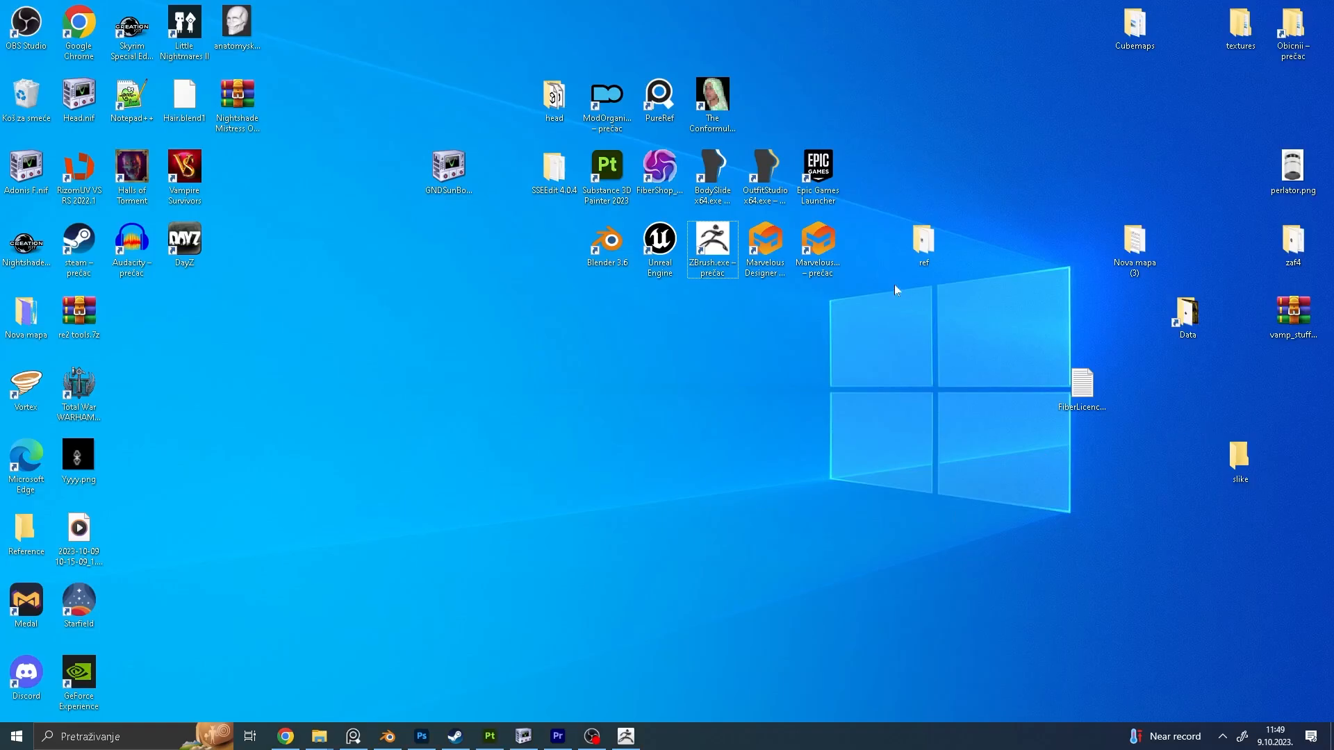
left_click(765, 174)
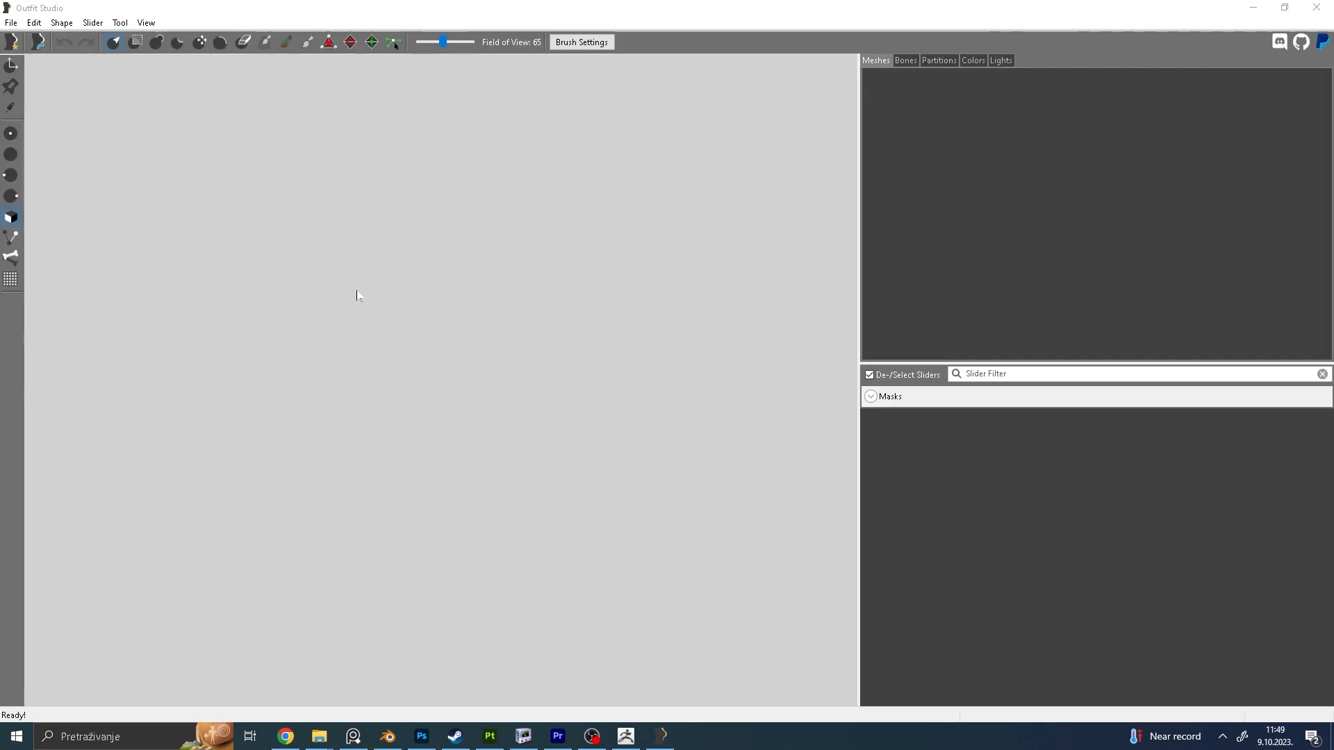
left_click(11, 22)
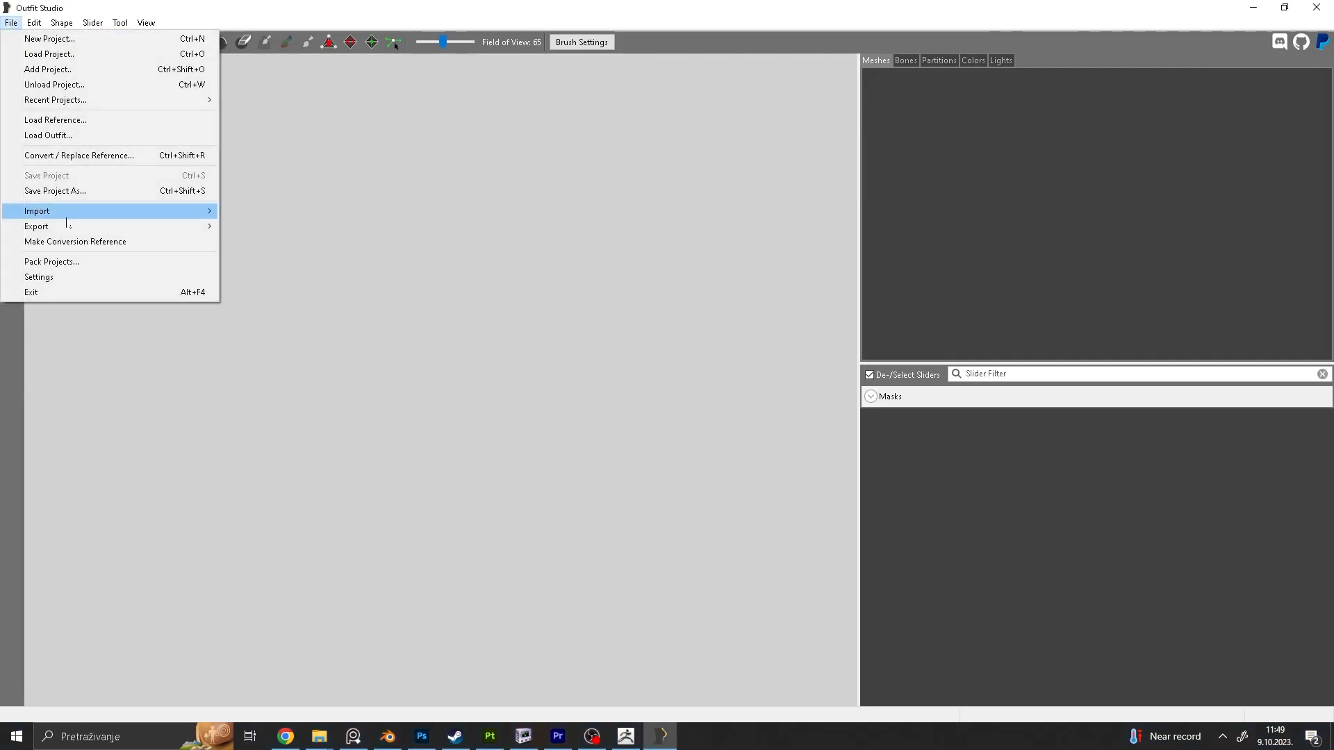
mouse_move(63, 210)
left_click(275, 226)
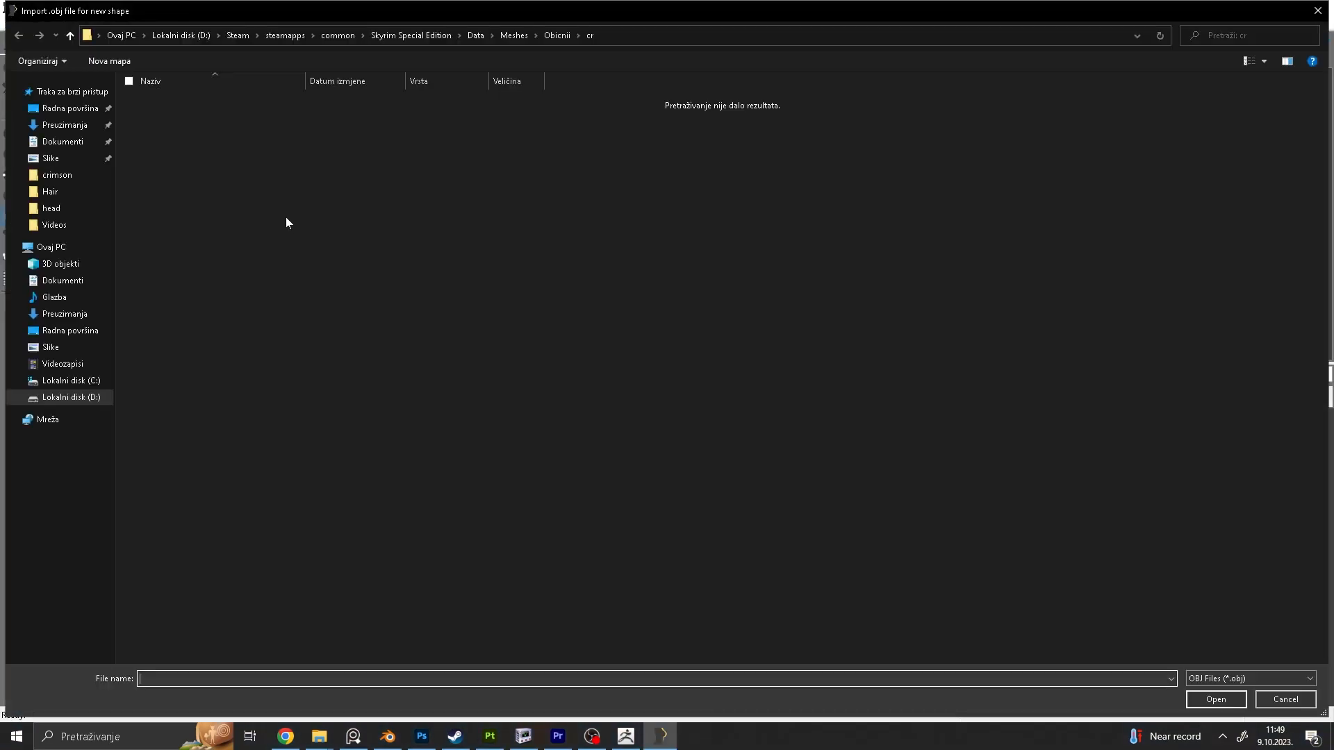
Step: Import the metal pieces' OBJ from the D: drive's 3d\Skyrim\crimson folder with the default import options
left_click(69, 109)
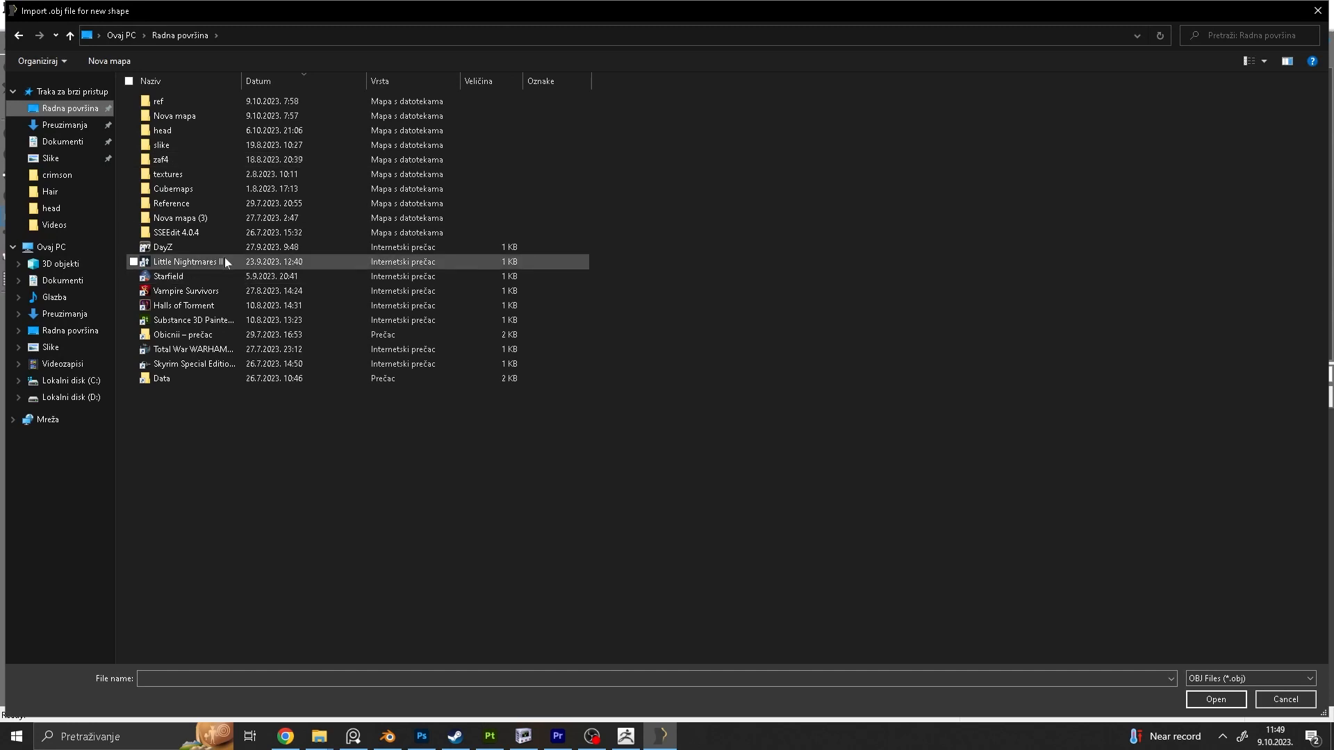
left_click(70, 397)
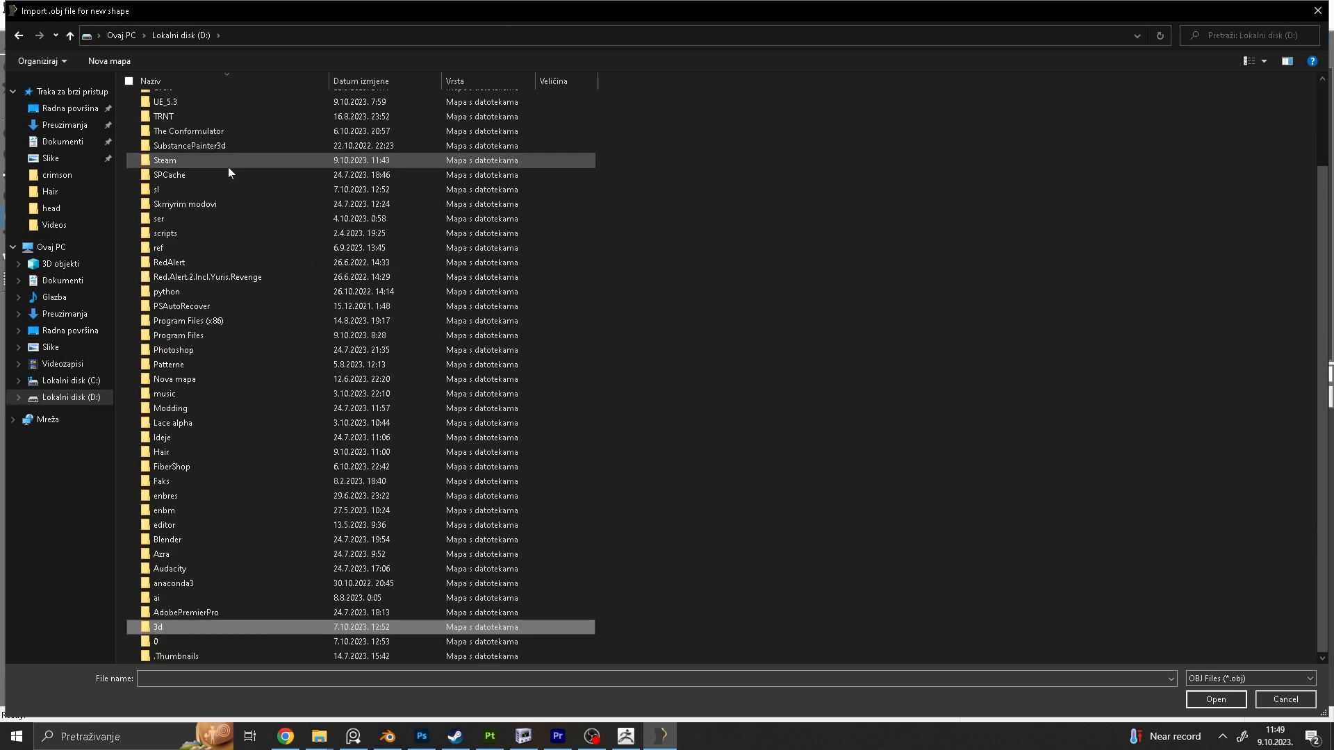
double_click(178, 631)
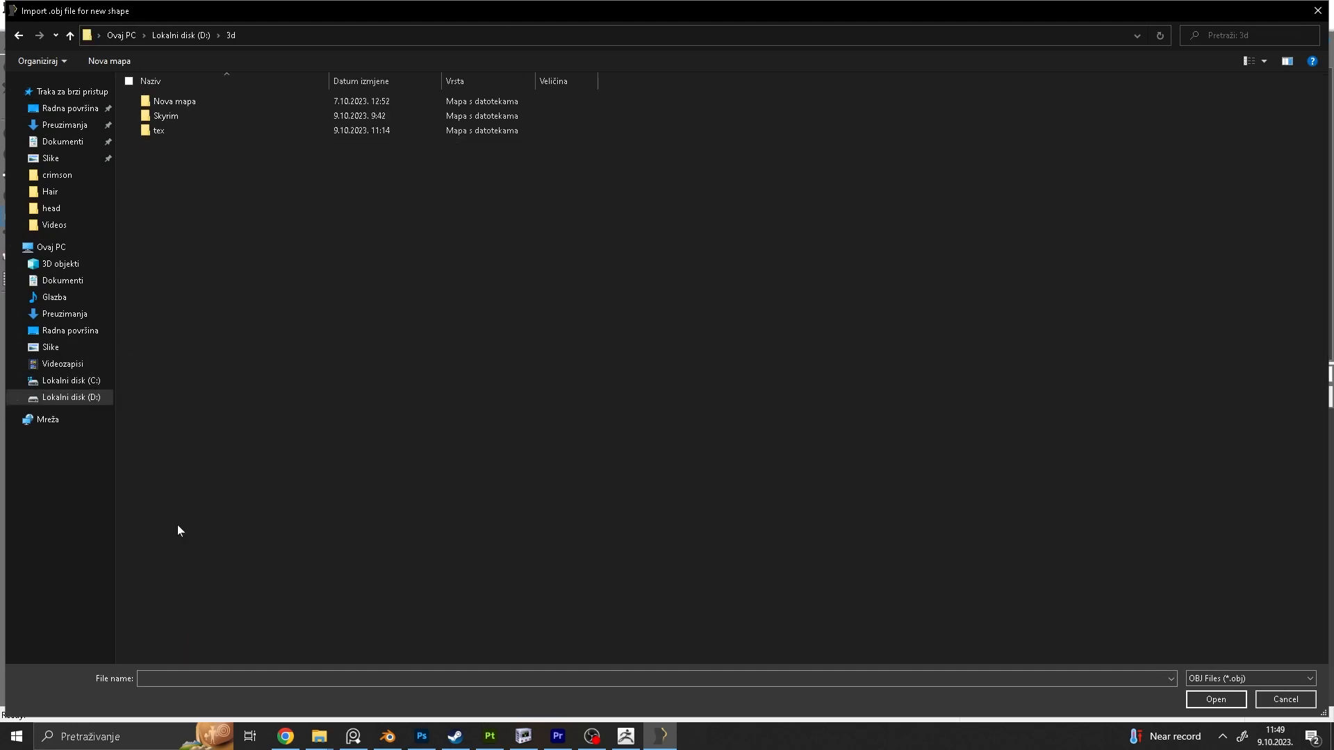
double_click(182, 119)
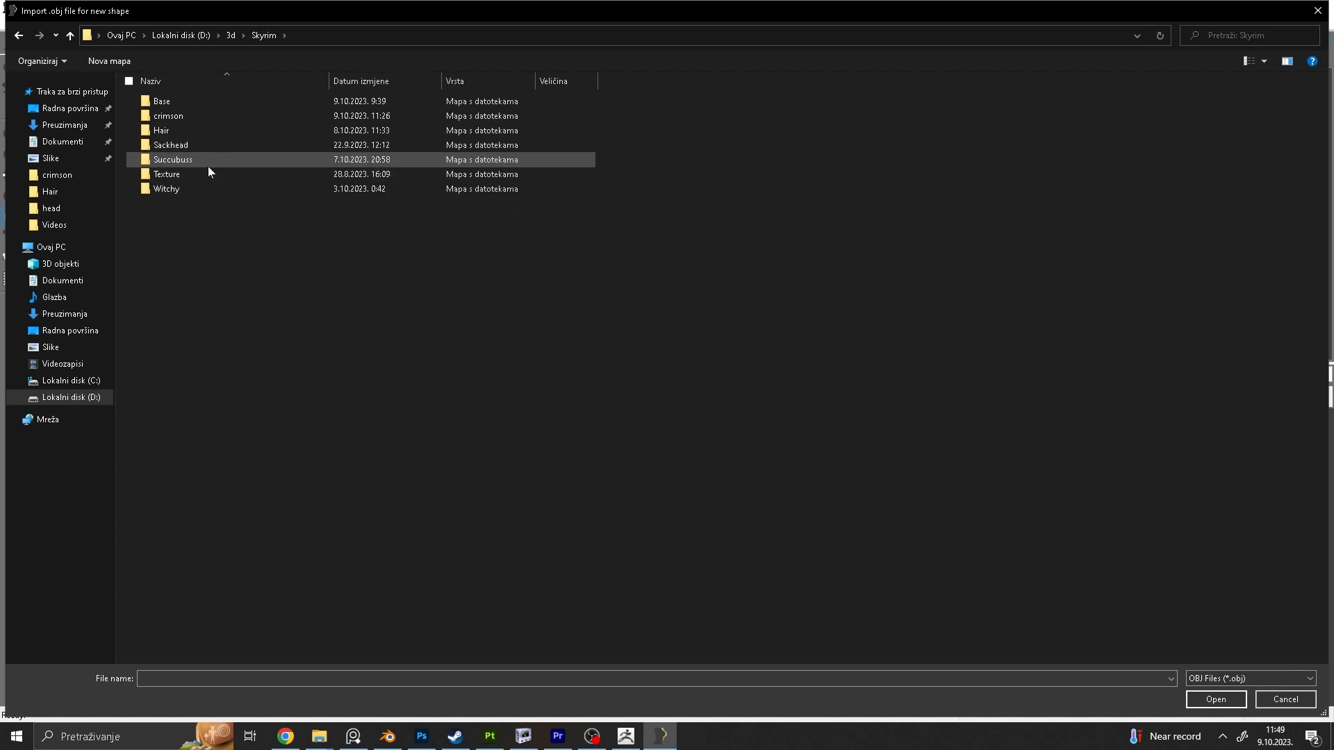
double_click(211, 116)
double_click(196, 115)
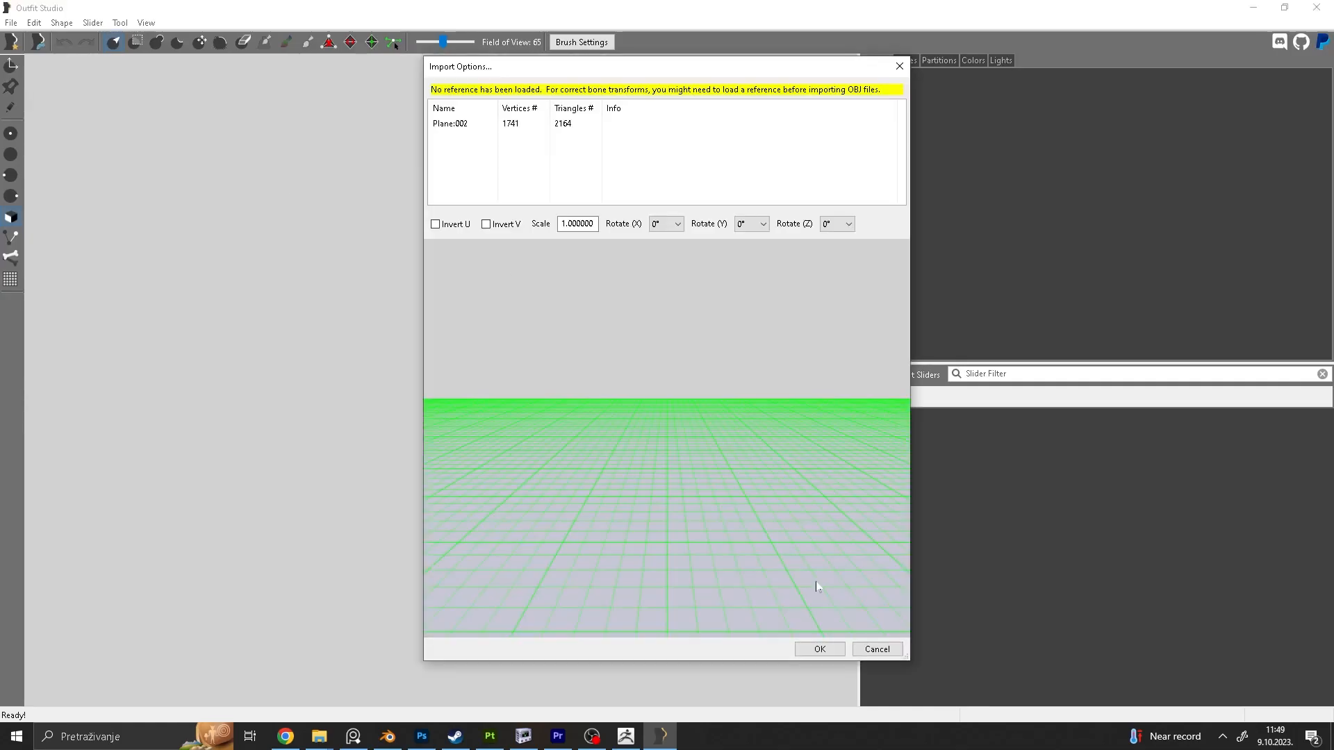
left_click(827, 651)
right_click_drag(625, 445, 436, 367)
Step: Open the imported metal mesh's shape properties and set its shader type to Environment Map
right_click(929, 88)
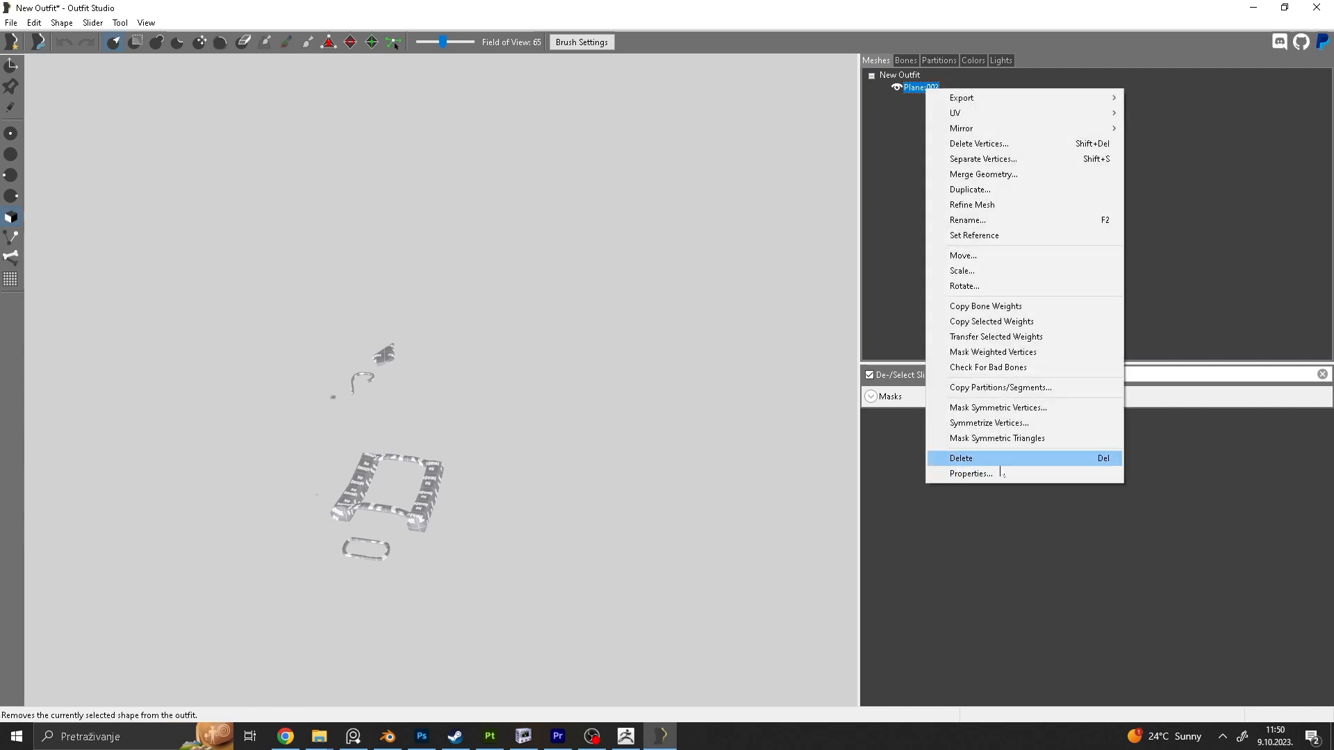
left_click(961, 457)
key("Escape")
right_click(923, 86)
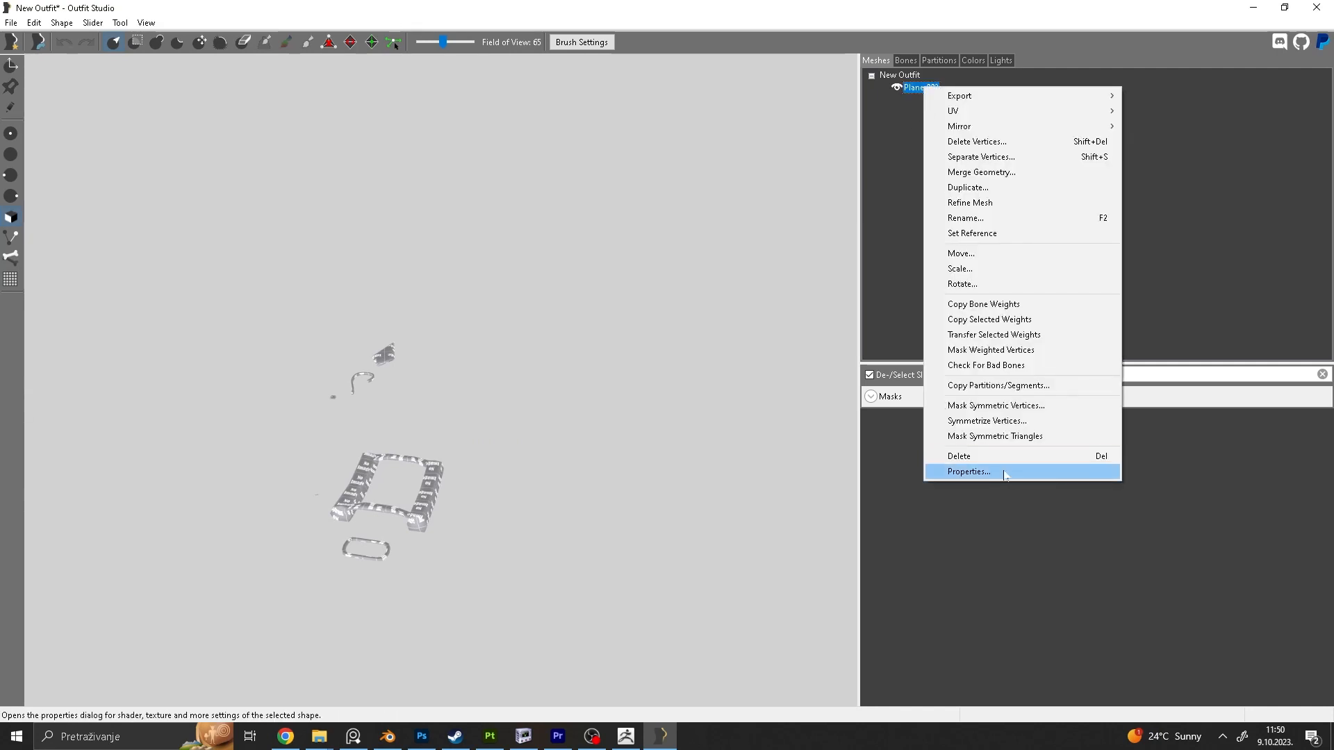
left_click(959, 471)
left_click(556, 284)
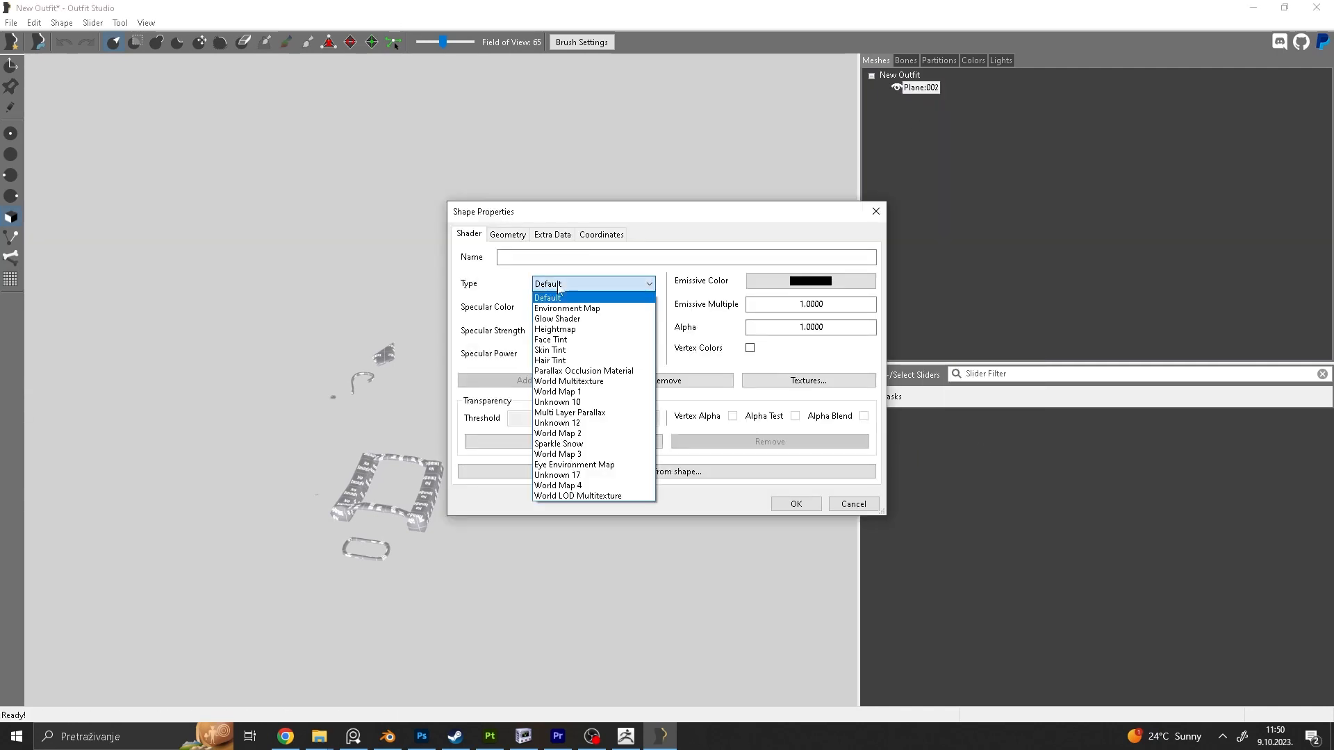
left_click(574, 308)
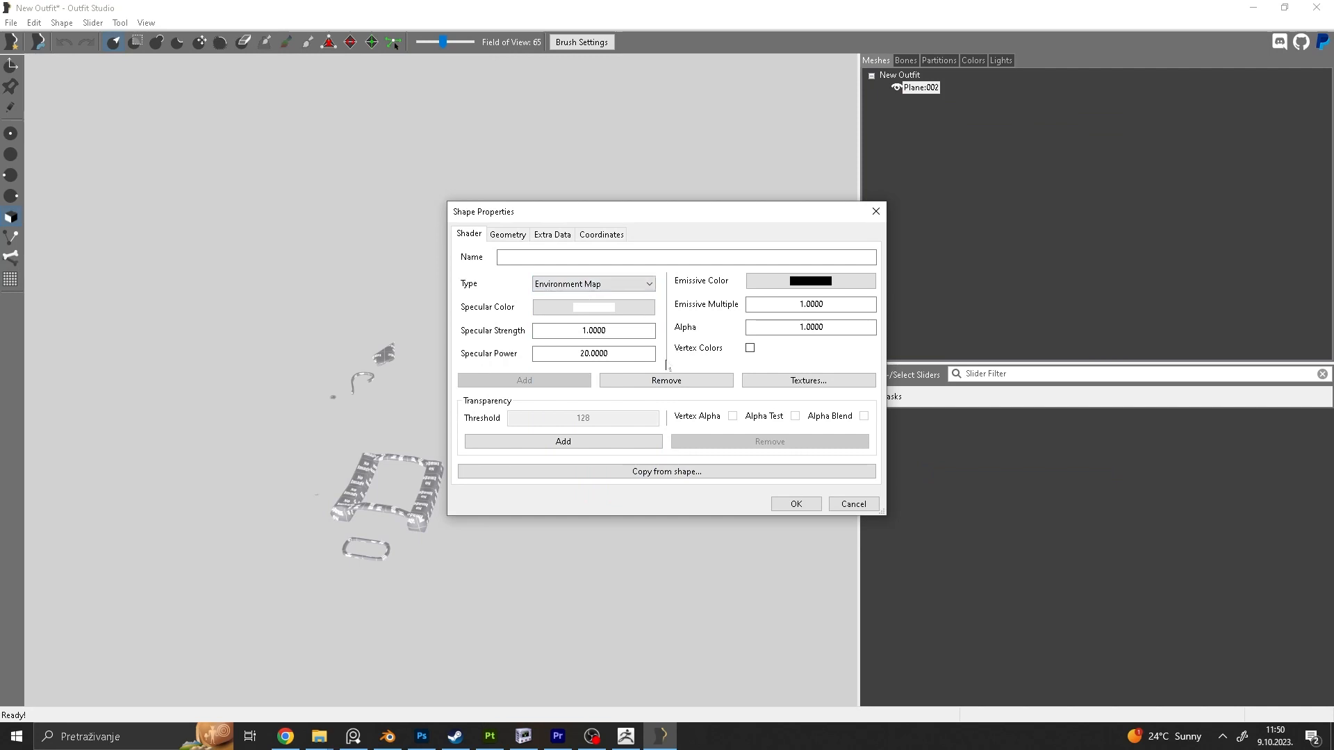
Step: Open the shape's texture path settings, then open the 3d\tex folder on the D: drive in File Explorer
left_click(795, 382)
mouse_move(319, 735)
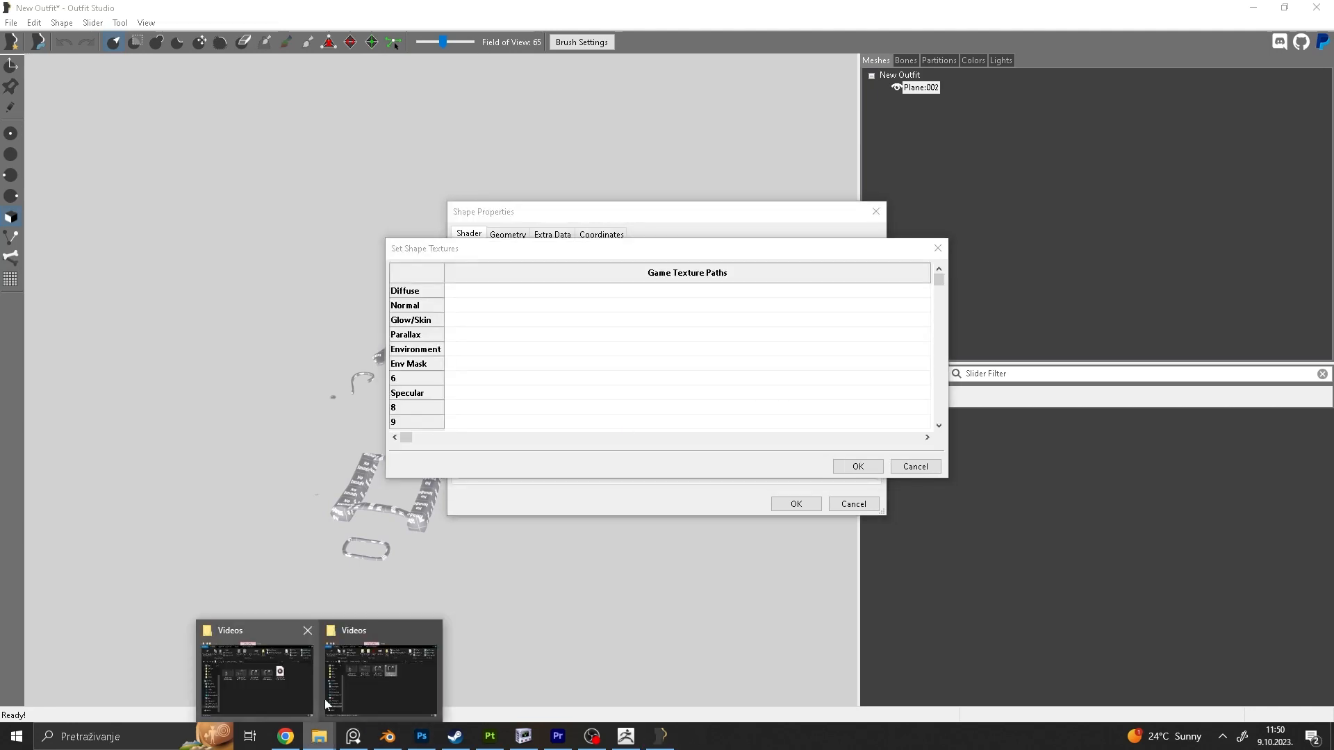
left_click(327, 687)
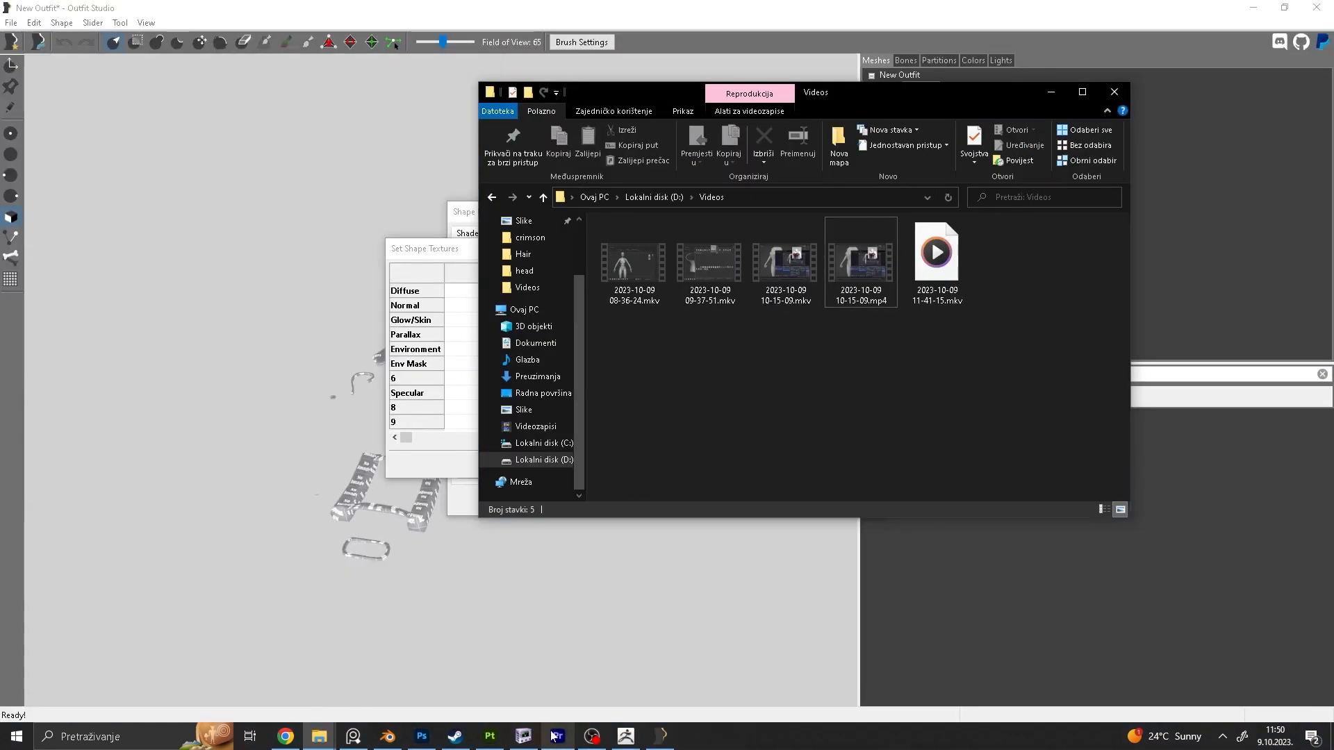
scroll(535, 438, "up", 1)
left_click(540, 426)
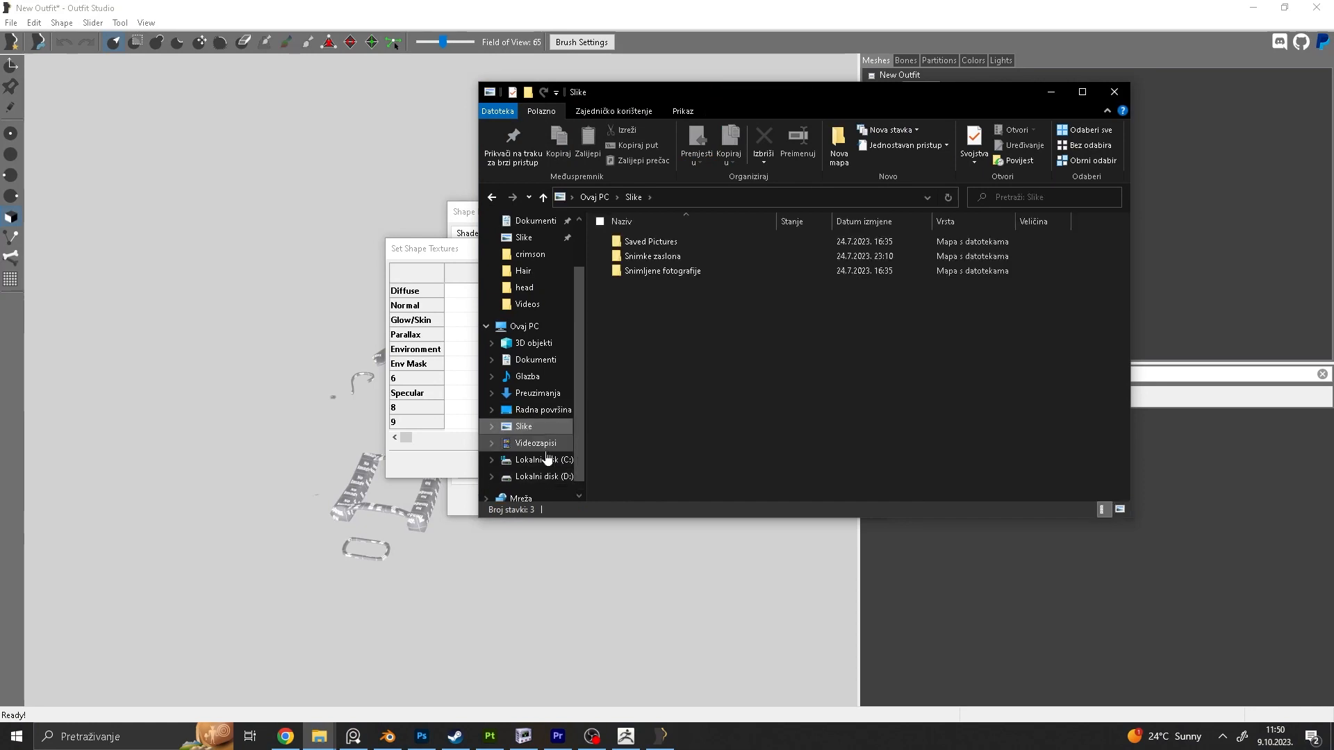
left_click(542, 477)
scroll(639, 320, "down", 5)
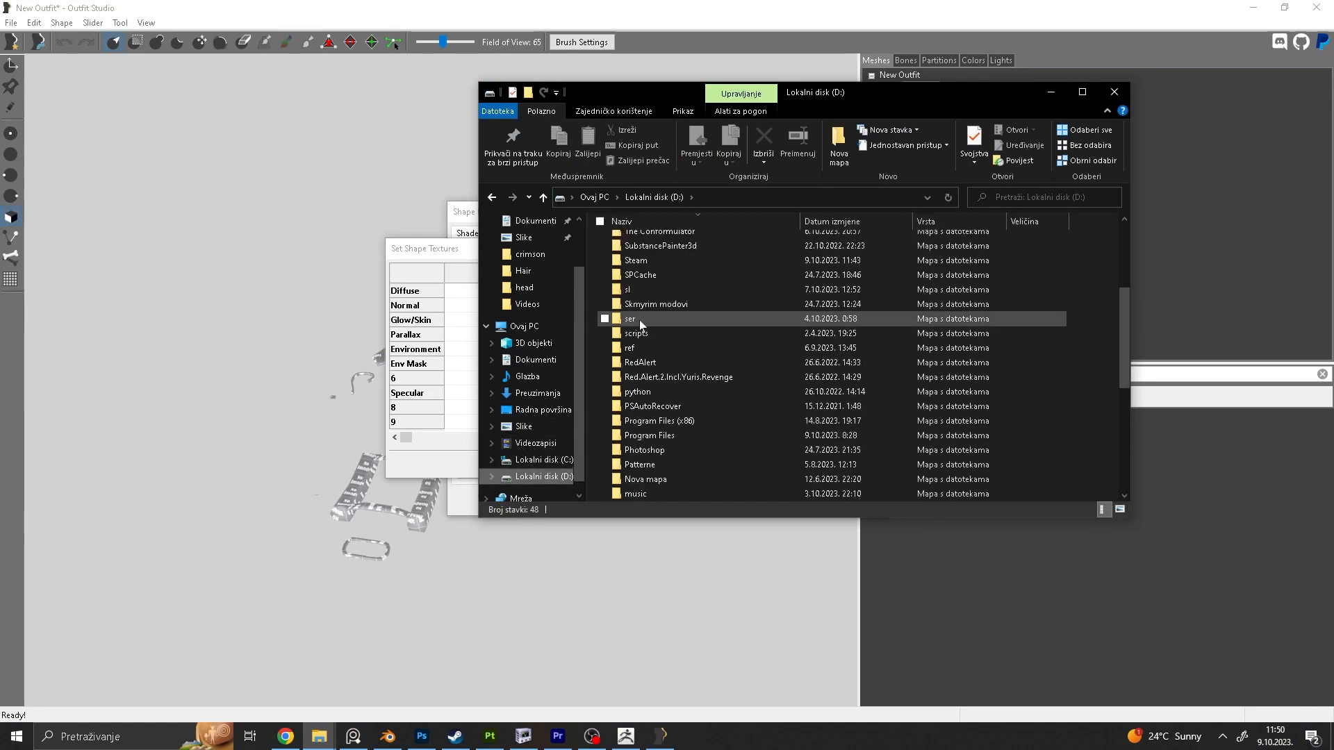
scroll(639, 320, "down", 10)
left_click(662, 453)
double_click(652, 460)
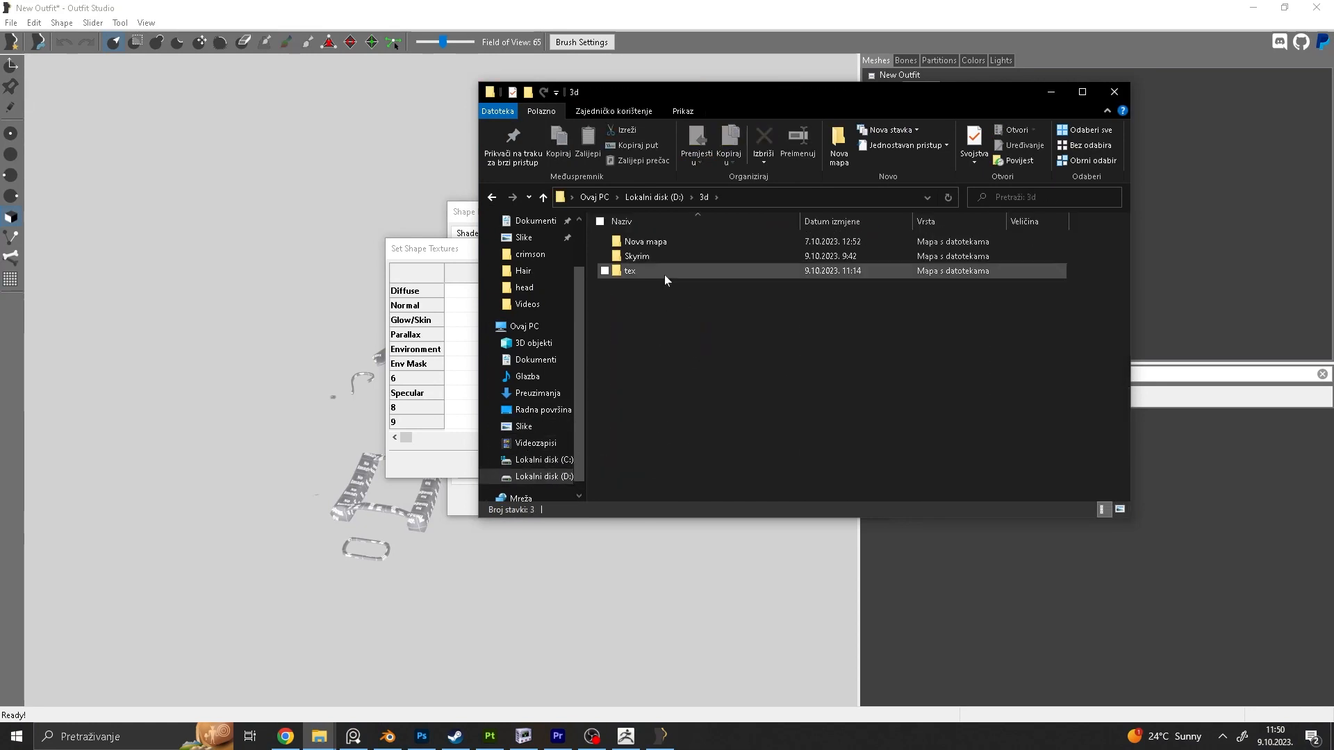
double_click(630, 271)
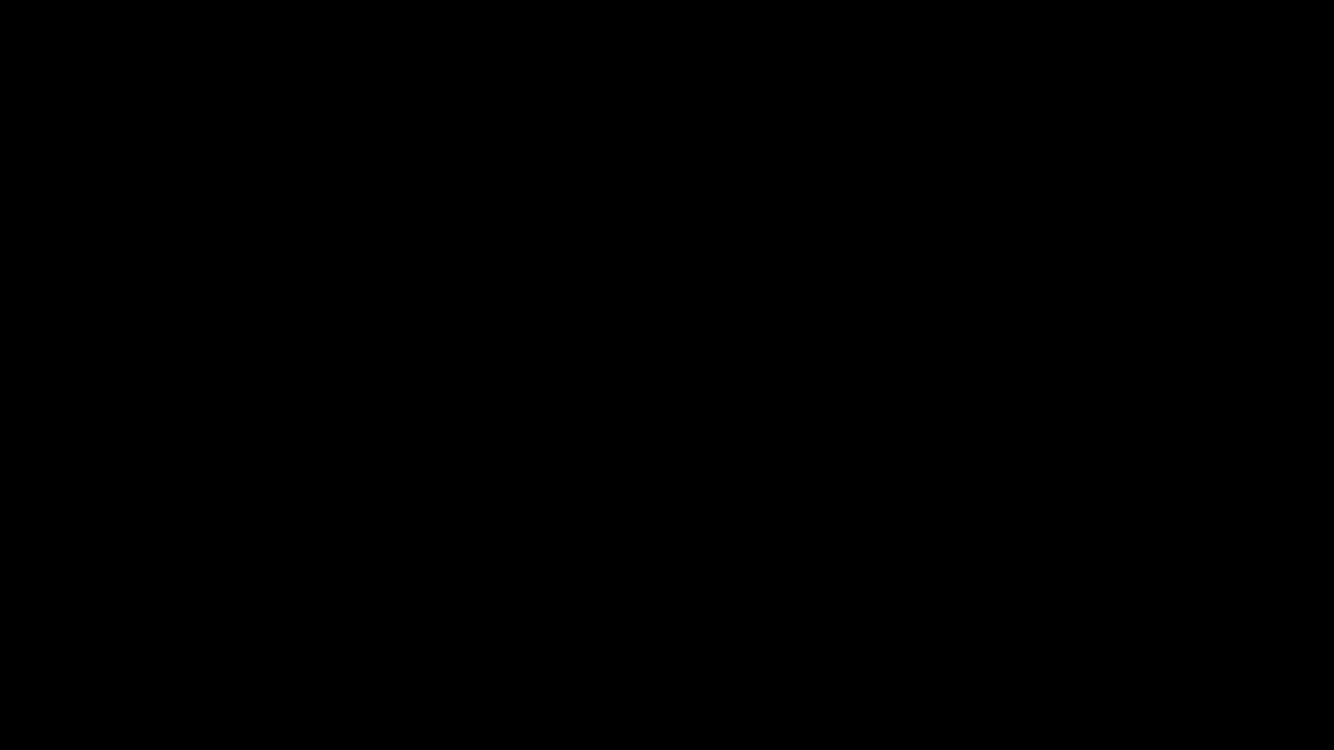
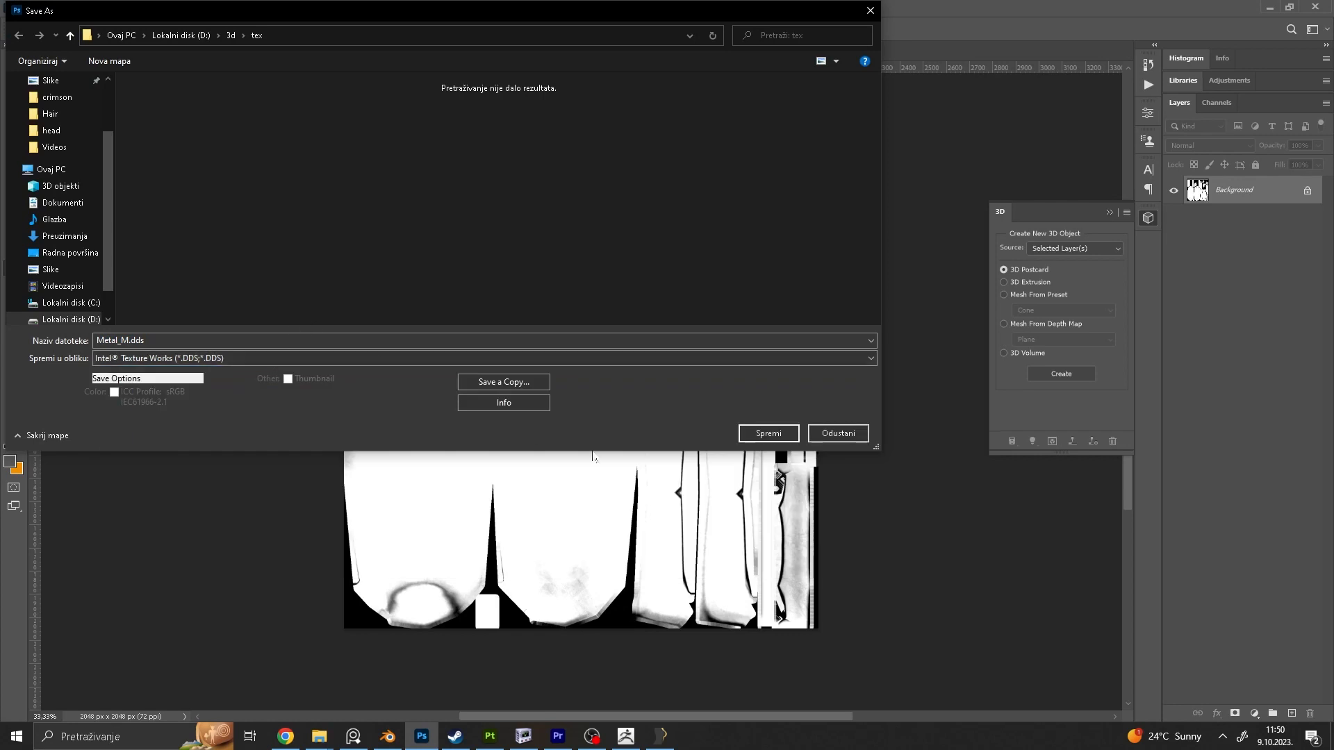
Step: Save the mask texture as Metal_M.dds with Color + Alpha and BC7 Fine compression, and quit Photoshop without saving further changes
left_click(768, 434)
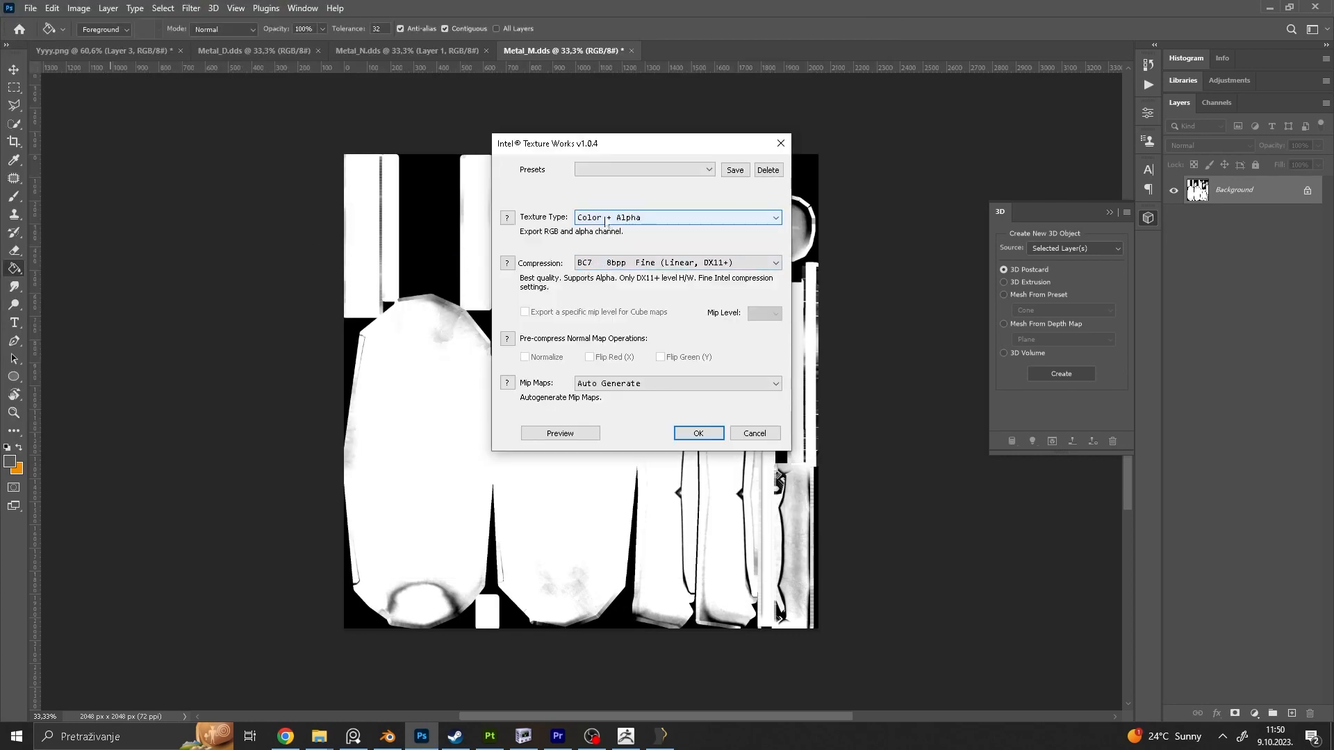
key("Return")
left_click(1328, 8)
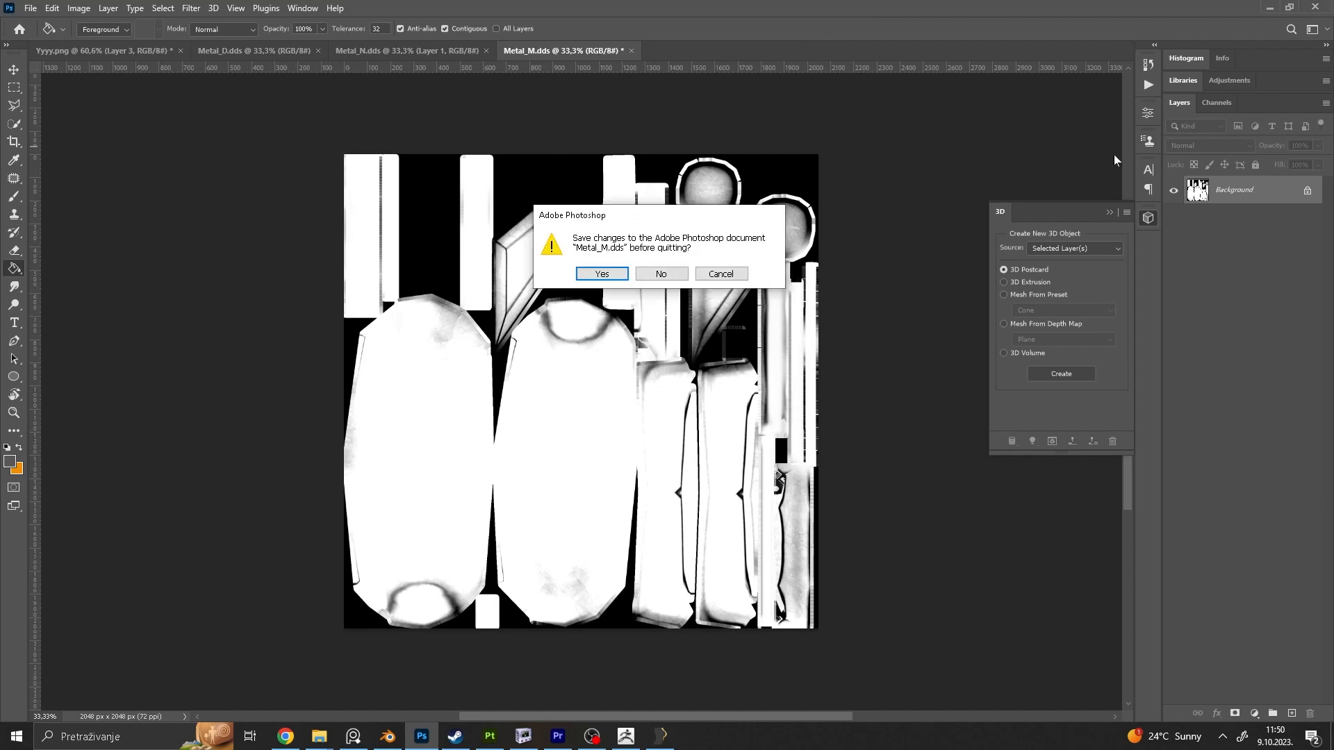
left_click(648, 274)
left_click(647, 274)
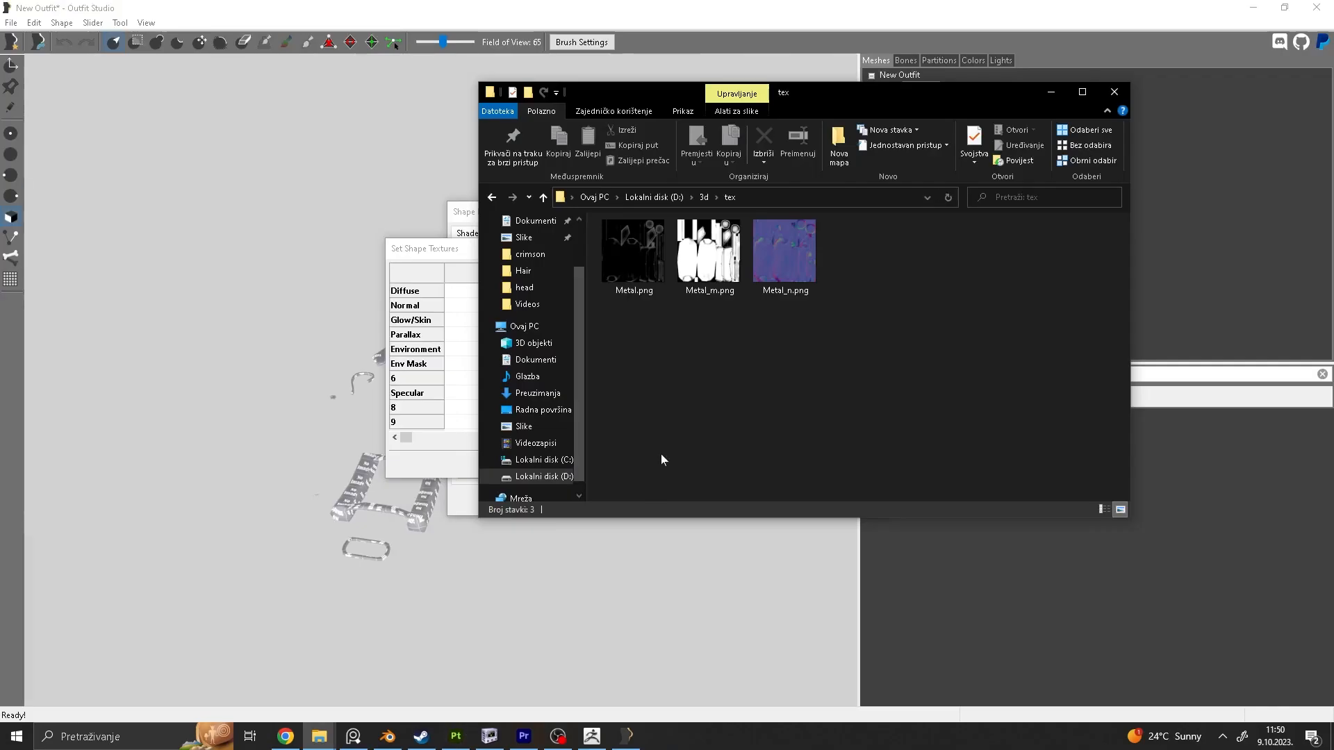
Step: Open the Skyrim Special Edition Data folder in File Explorer through the desktop's Data shortcut
left_click(554, 476)
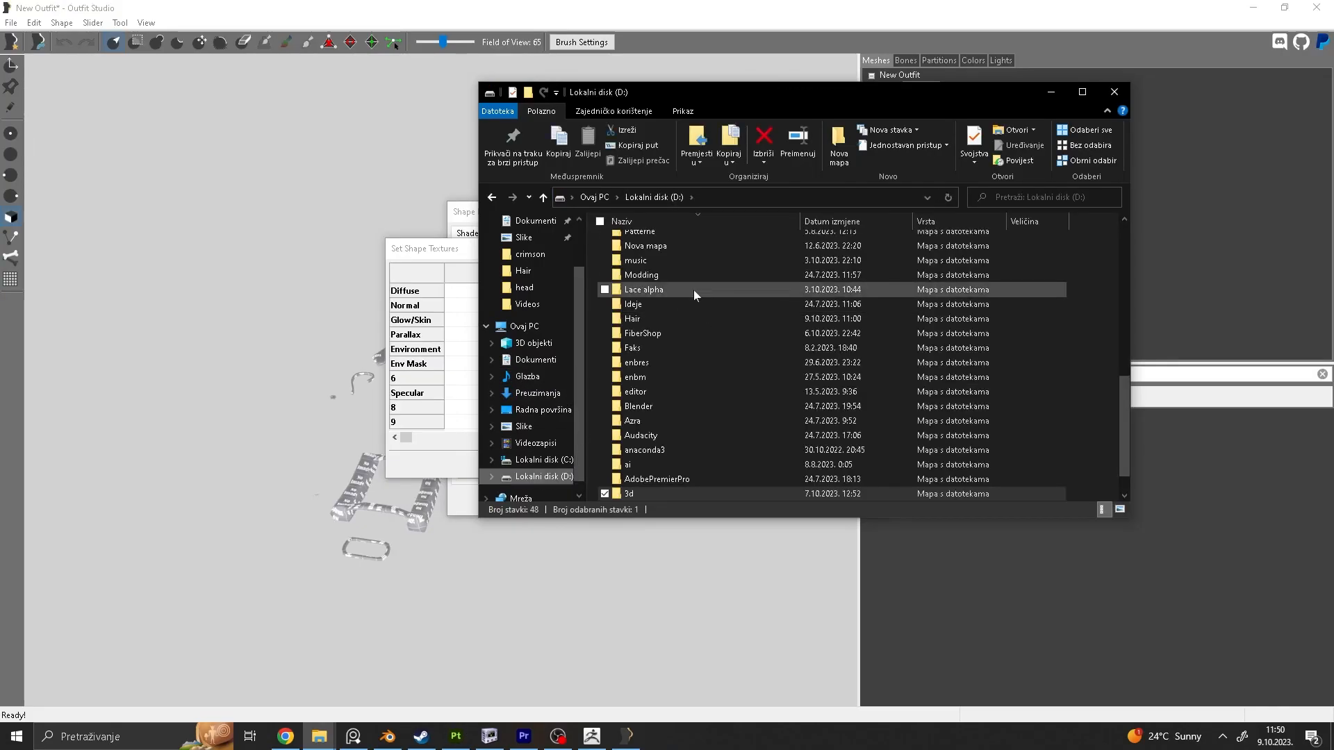
key("s")
scroll(574, 265, "up", 2)
left_click(535, 248)
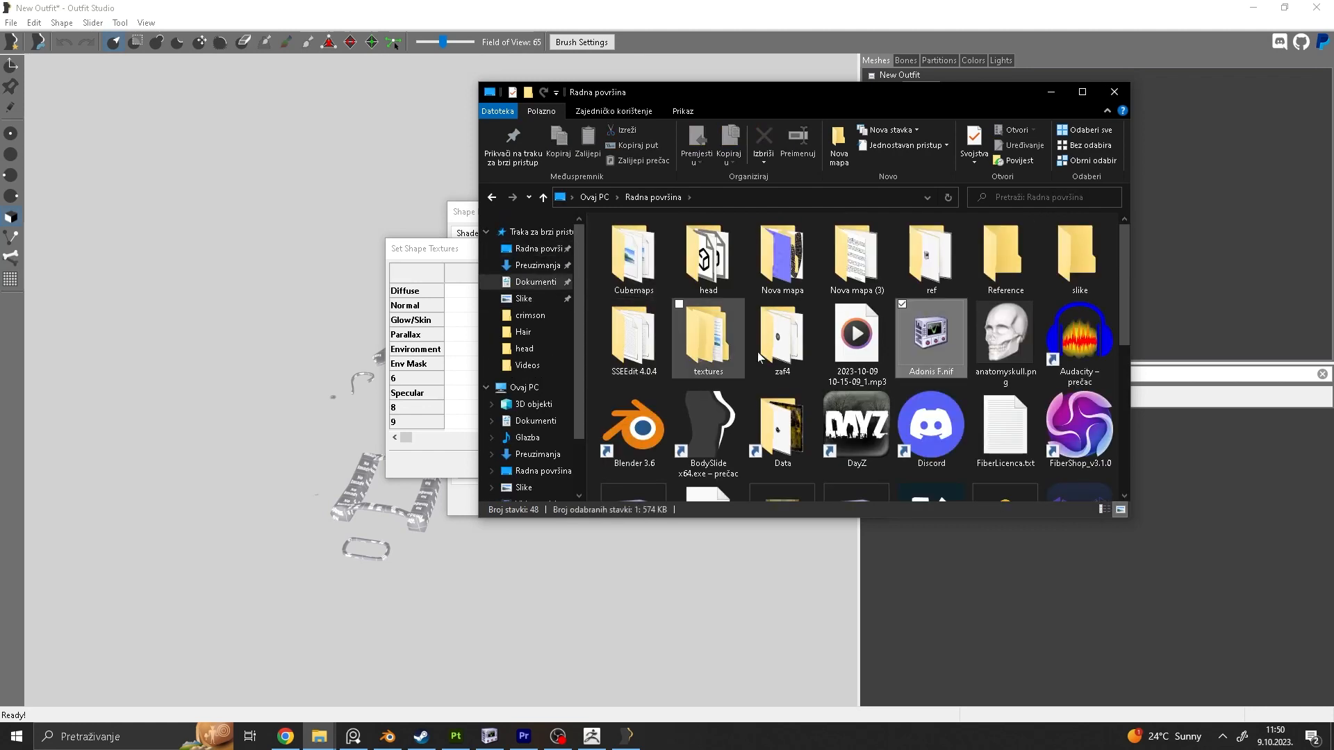
left_click(924, 356)
left_click(794, 335)
scroll(743, 331, "down", 4)
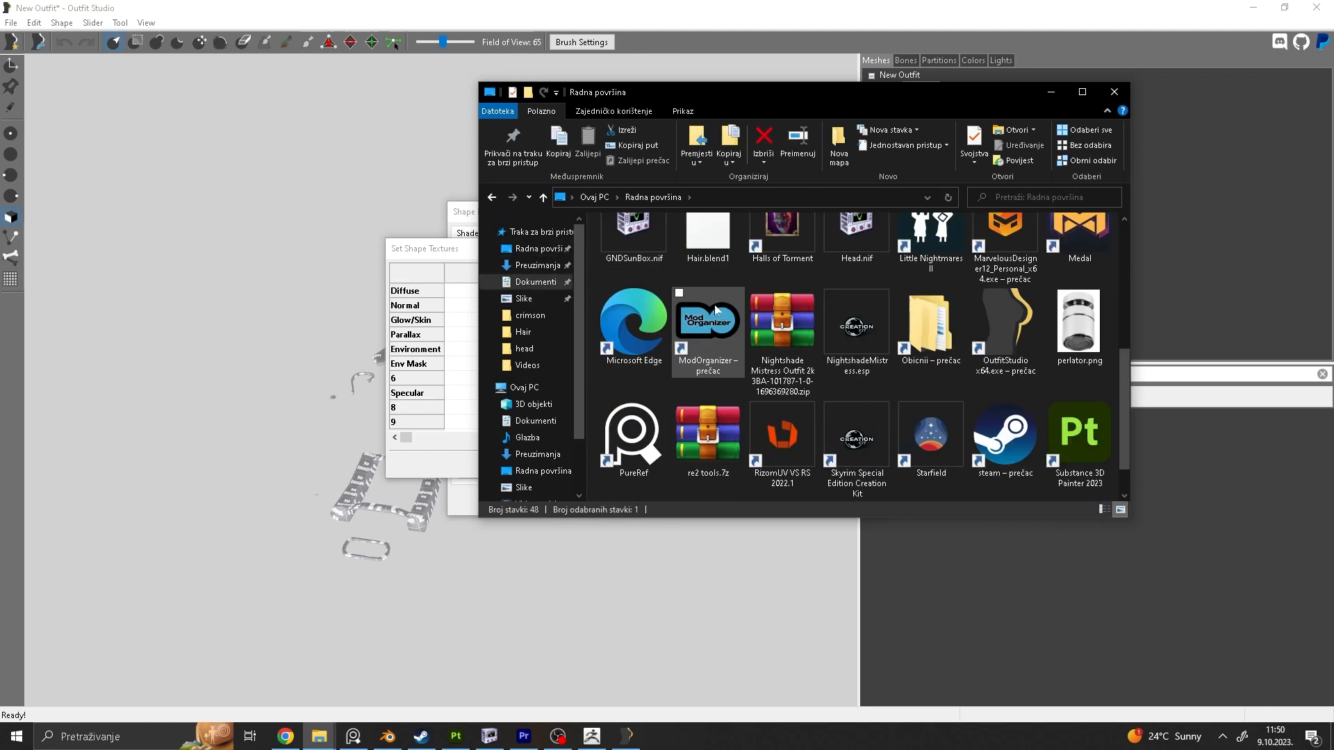
scroll(744, 331, "up", 2)
double_click(779, 257)
left_click(665, 304)
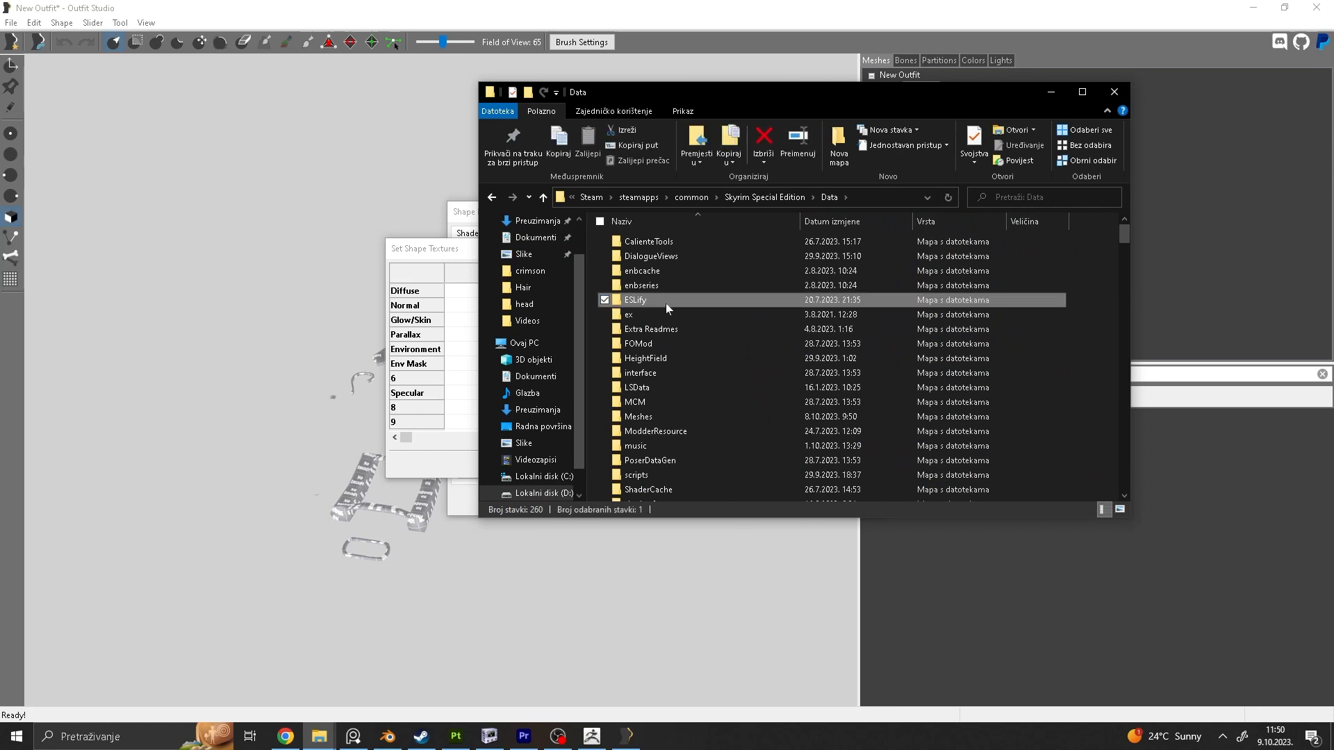
Step: Copy the relative path of the Textures\Obicnii\Cr folder and paste it as the shape's Diffuse texture path
scroll(664, 303, "down", 6)
double_click(655, 335)
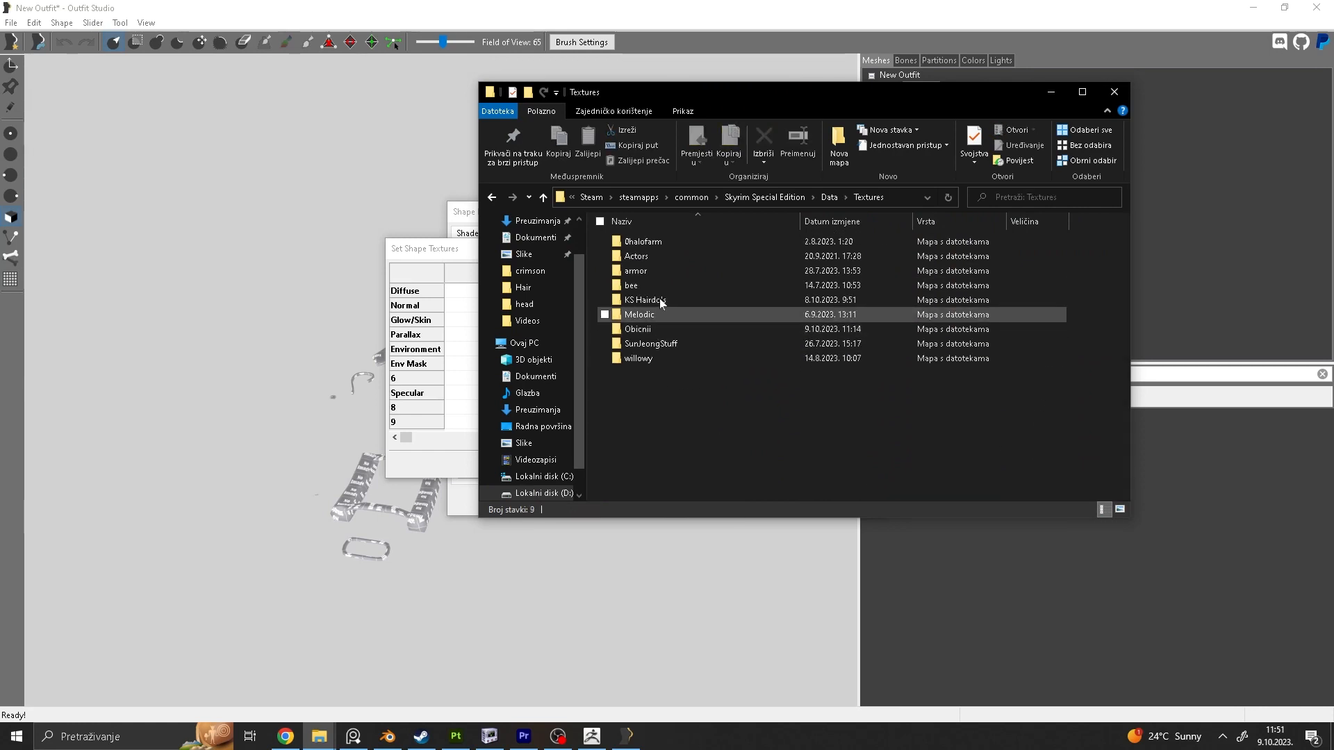
double_click(661, 328)
double_click(655, 243)
left_click(730, 197)
left_click_drag(865, 197, 792, 198)
key("ctrl+c")
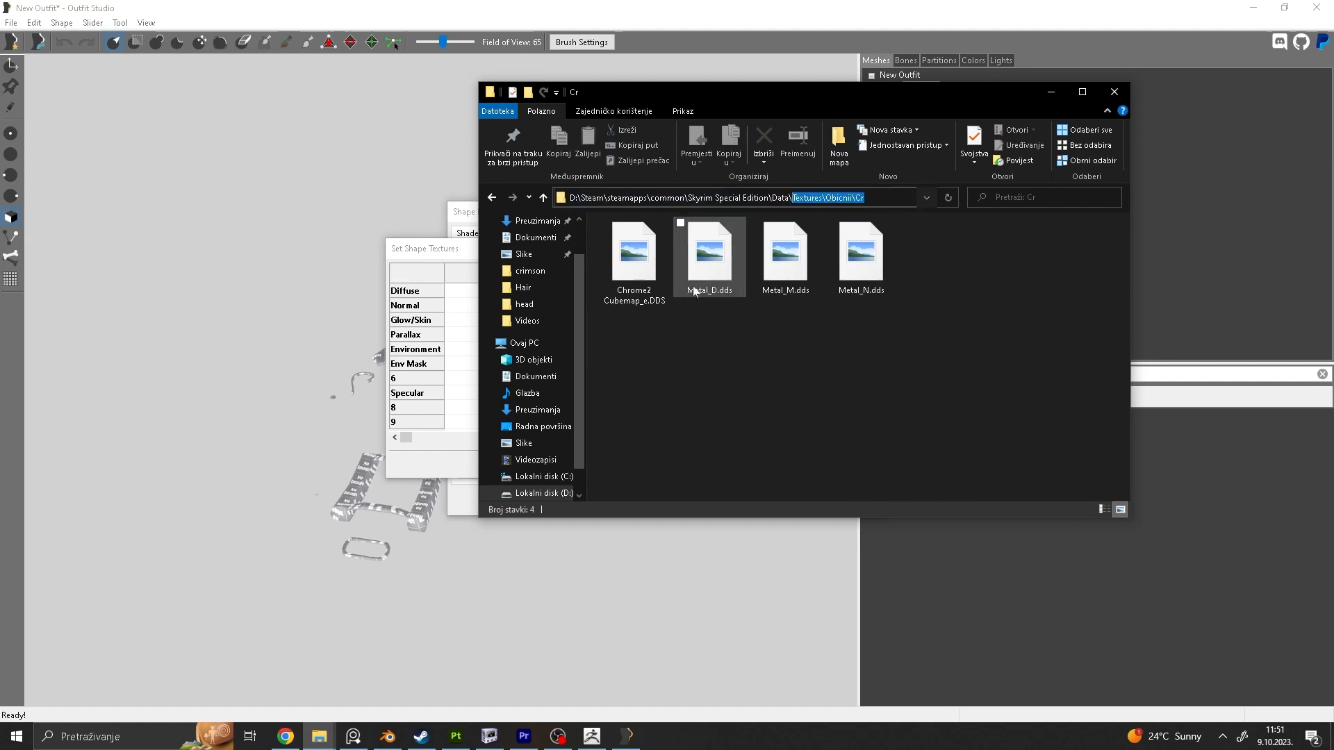
left_click(1030, 36)
key("ctrl+v")
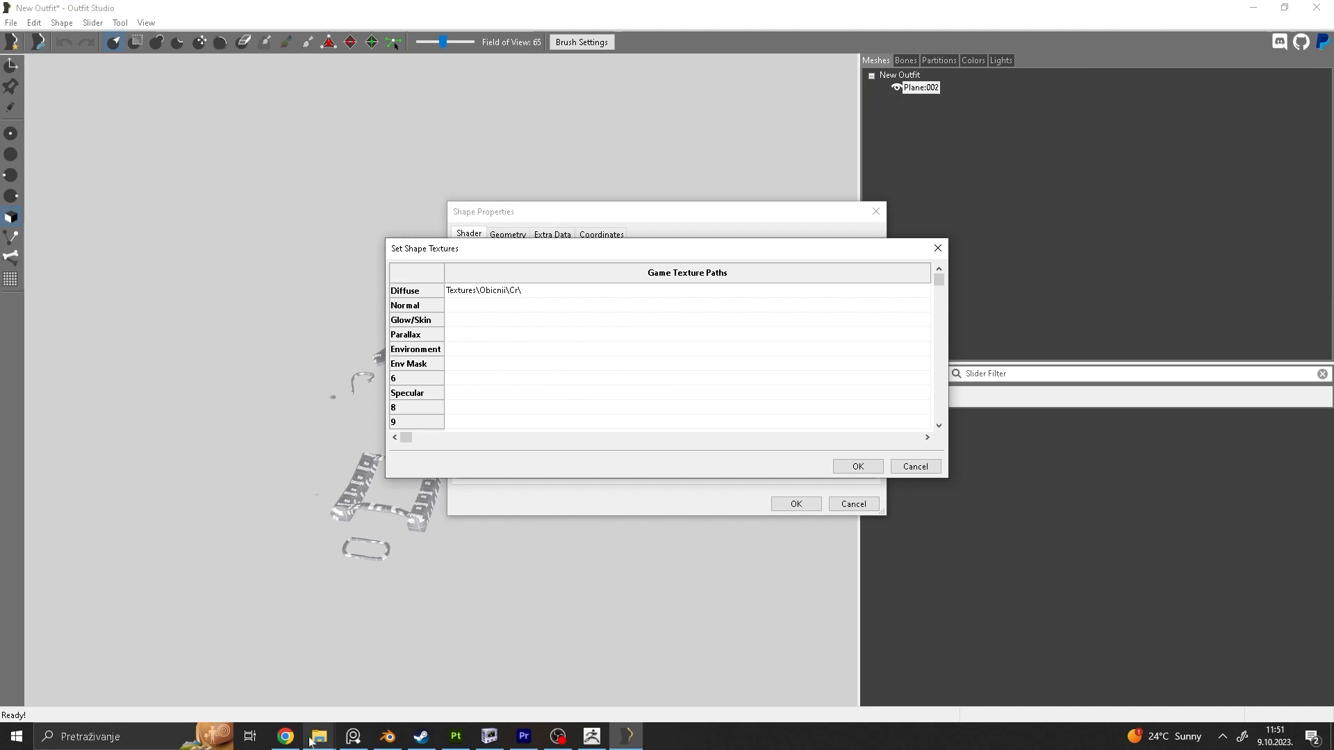
Step: Complete the Diffuse path with the file name Metal_D.dds from the Cr folder, and copy the whole path
mouse_move(319, 737)
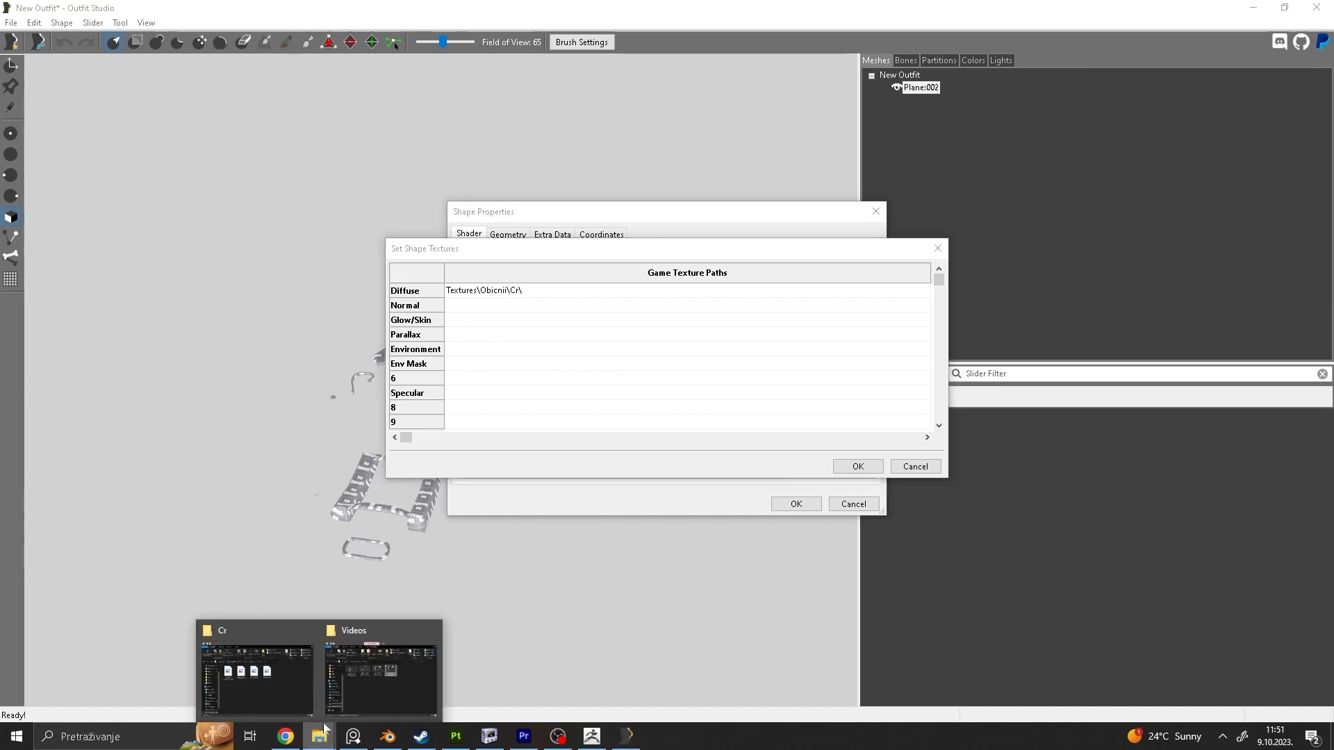
left_click(257, 651)
right_click(723, 268)
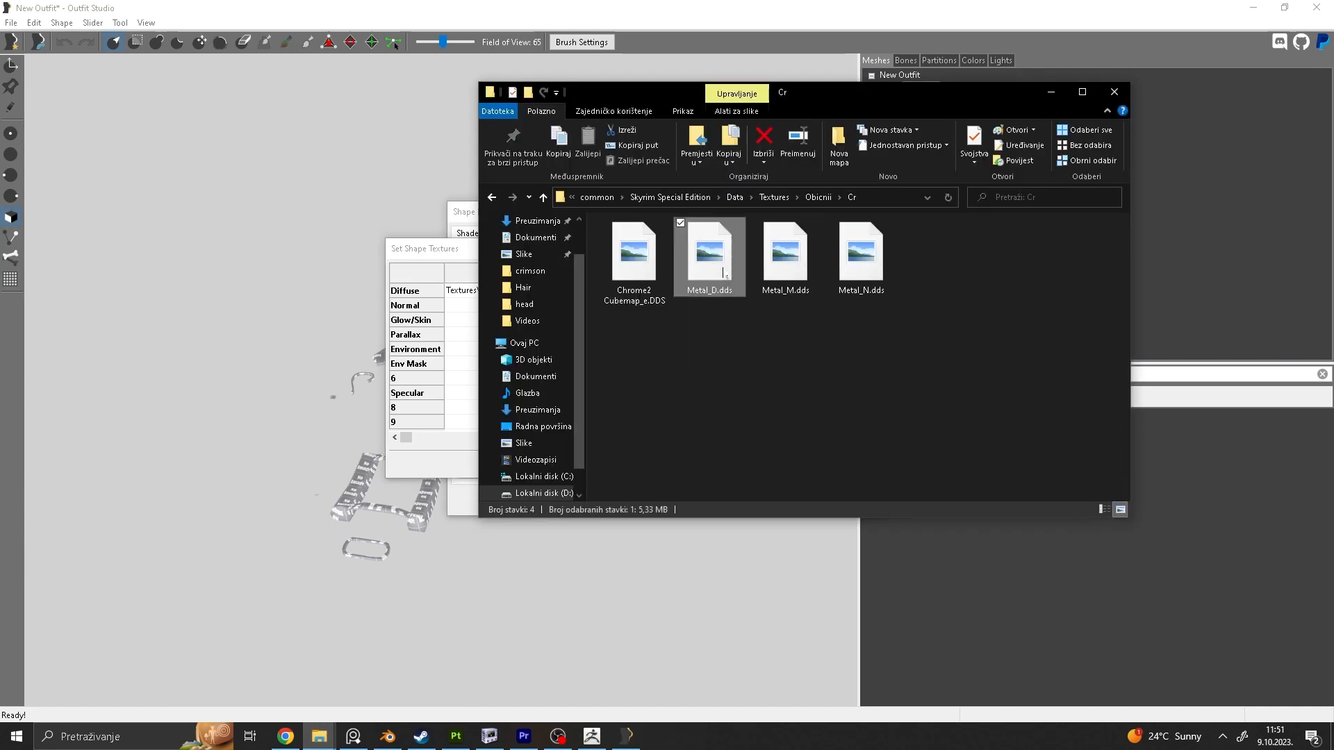
left_click(513, 542)
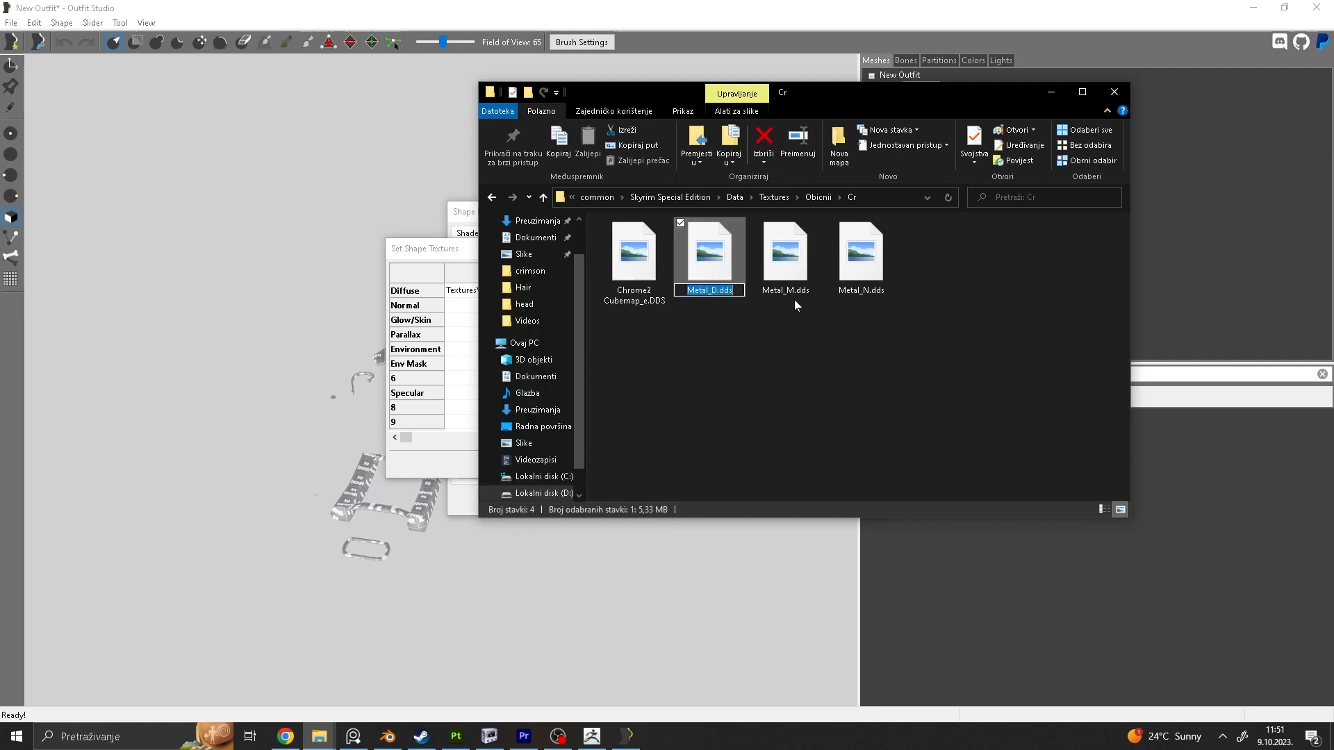
key("alt+Tab")
type("Metal_D.dds")
key("ctrl+a")
key("ctrl+c")
Step: Paste the path into Normal, Environment and Env Mask, changing the file to Metal_N.dds for Normal and Metal_M.dds for Env Mask
left_click(536, 306)
key("ctrl+v")
left_click(505, 348)
key("ctrl+v")
left_click(486, 364)
key("ctrl+v")
left_click(551, 311)
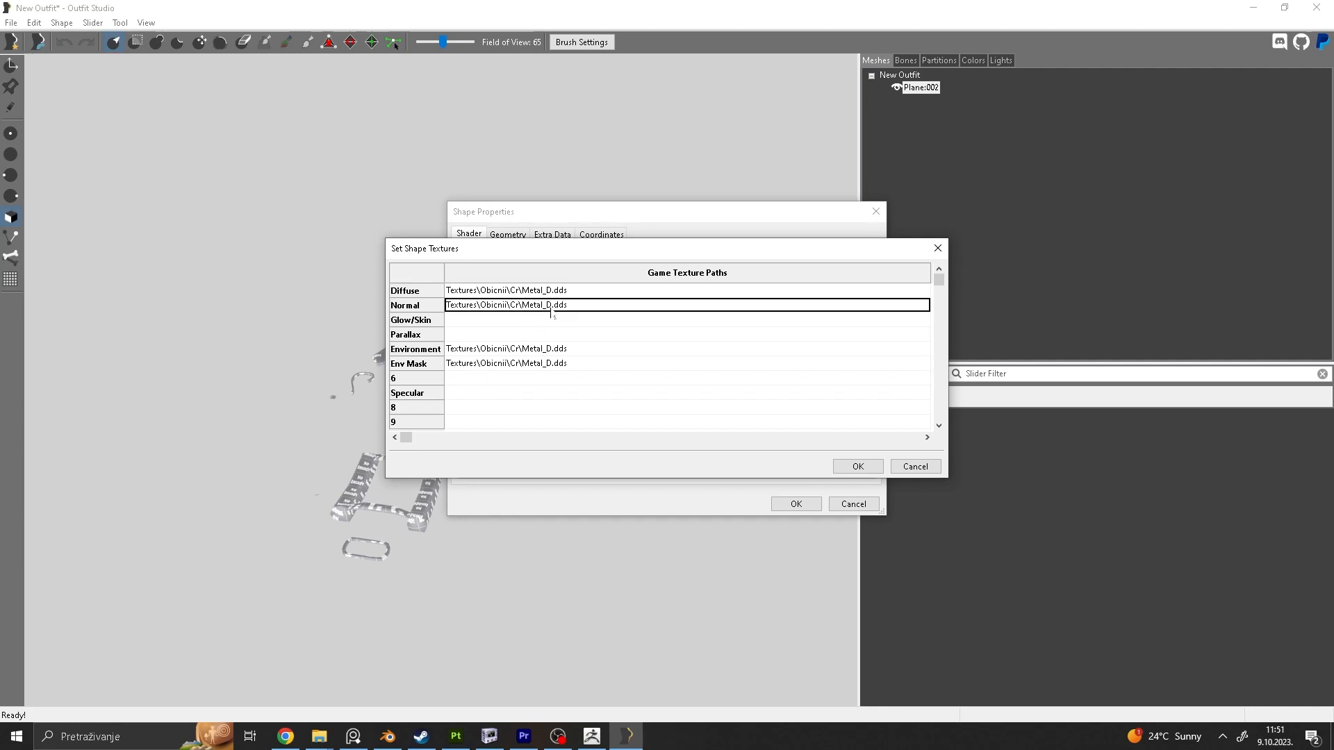
left_click(548, 364)
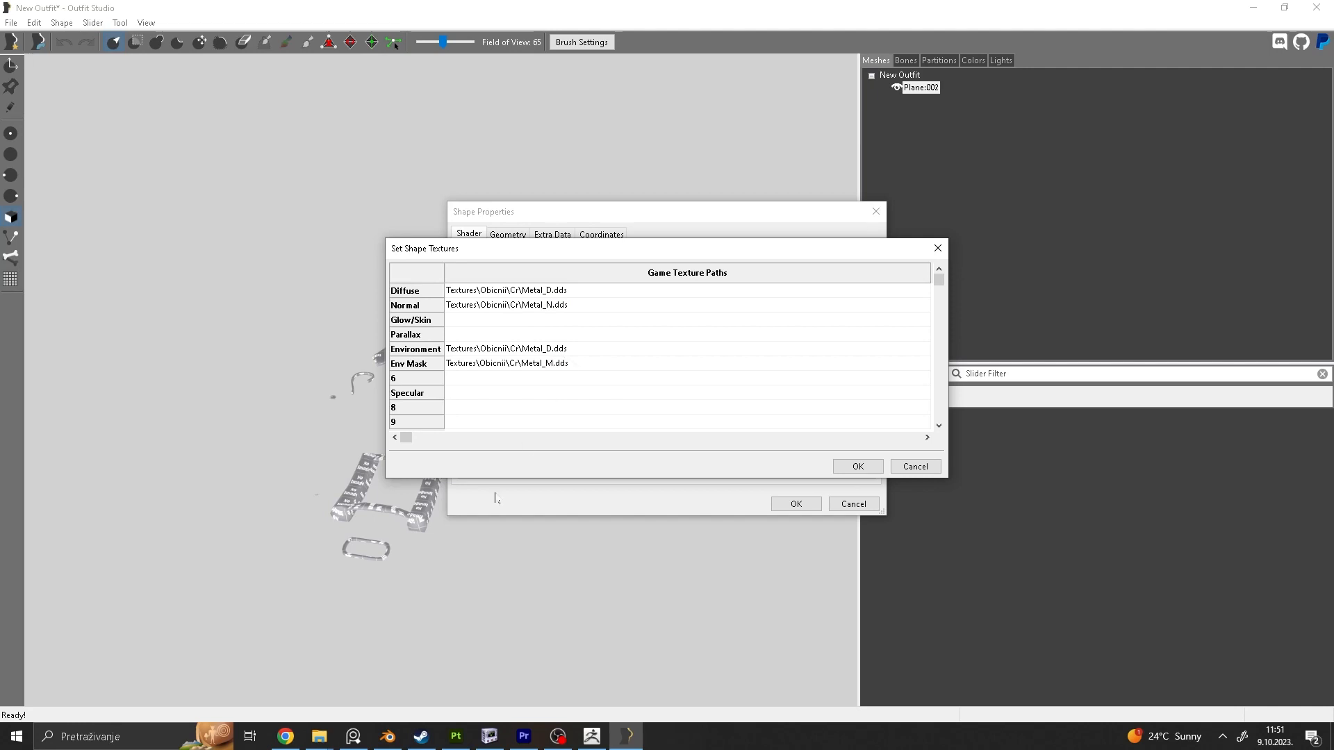
Step: Look through the cubemap files in the desktop's Cubemaps folder, and close the folder
left_click(585, 351)
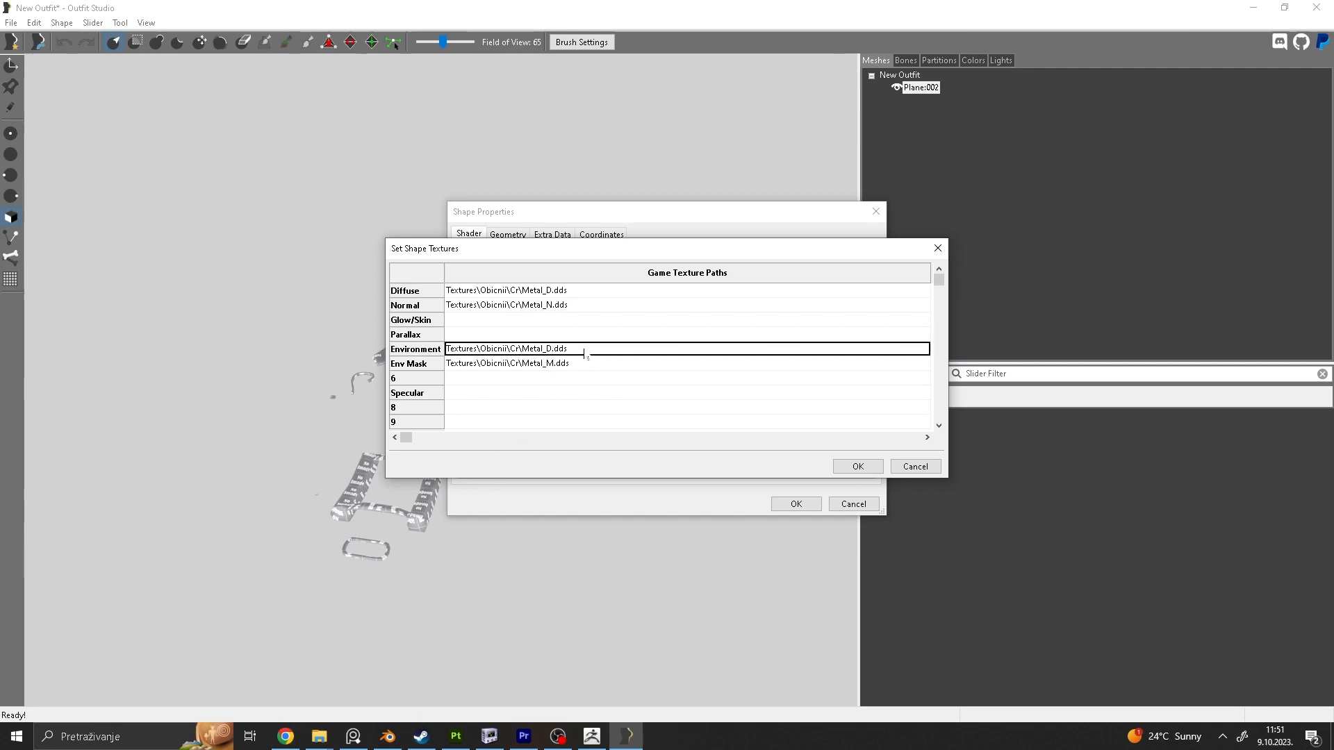
left_click(317, 738)
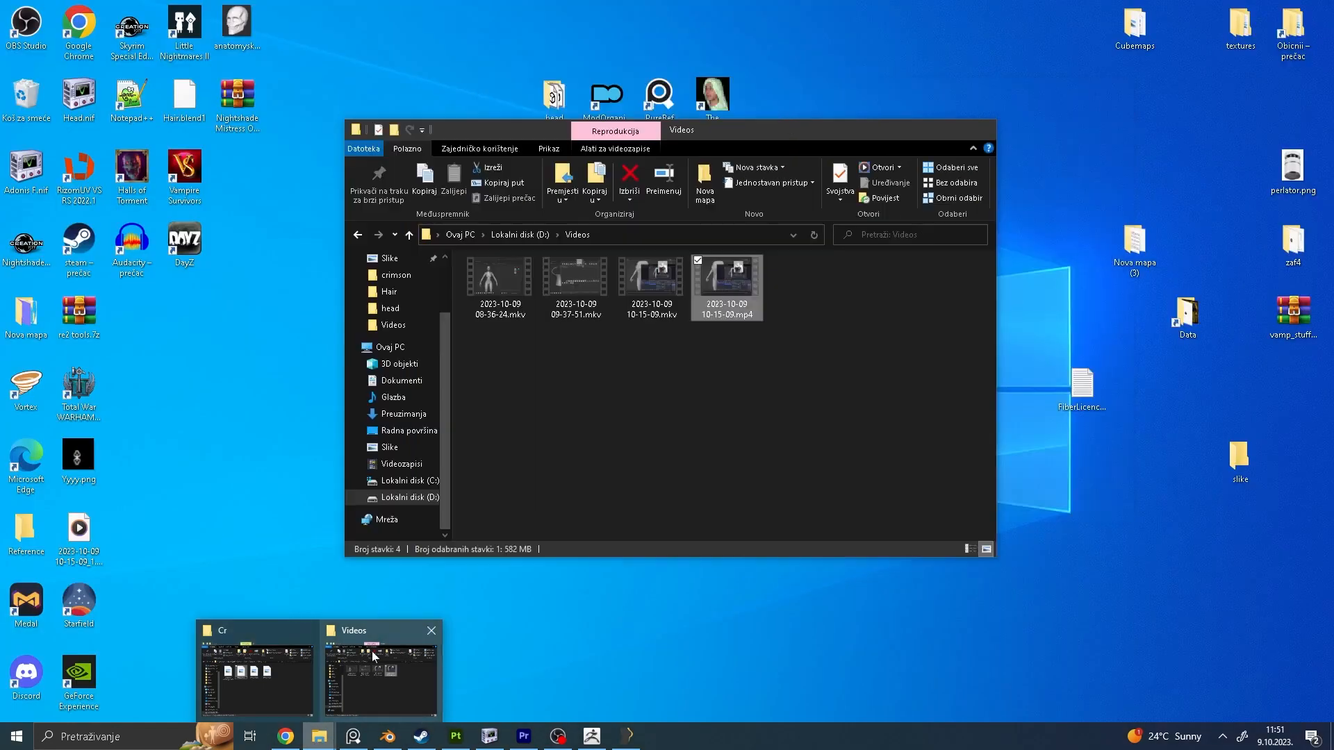
mouse_move(275, 669)
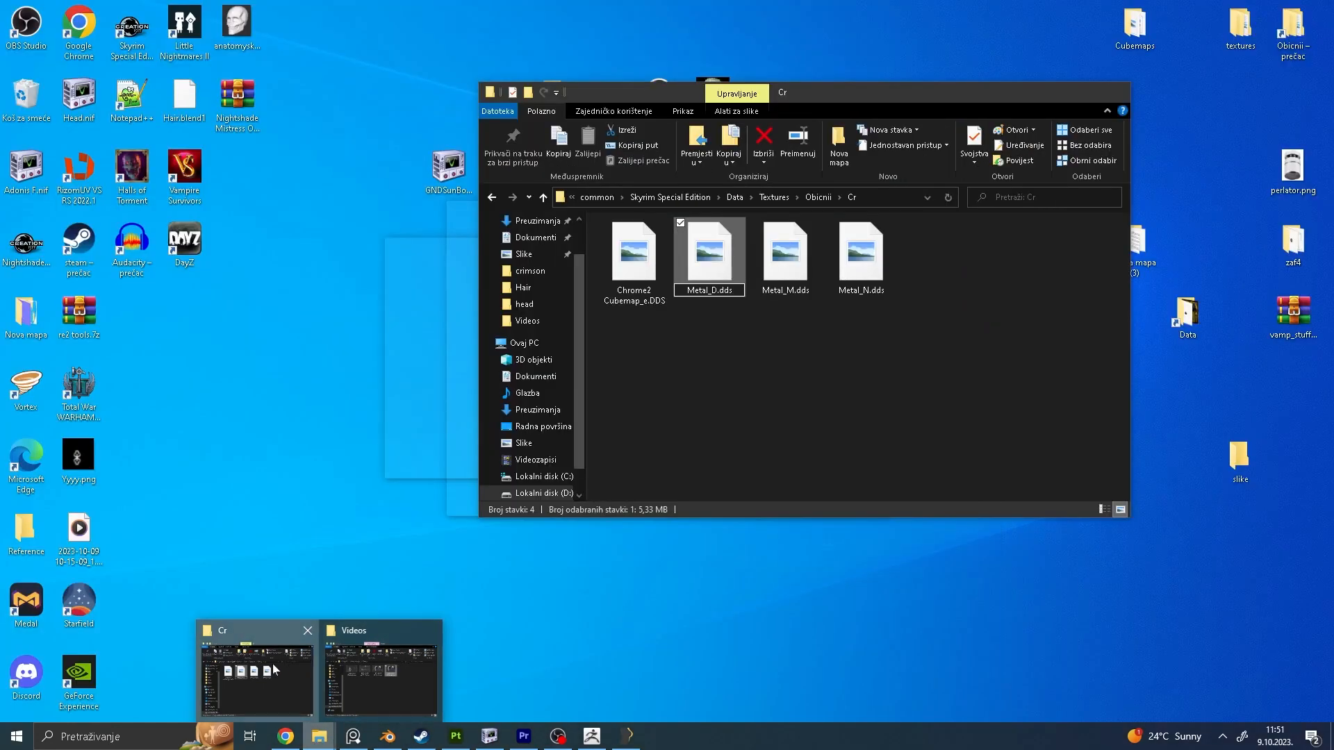
double_click(1135, 26)
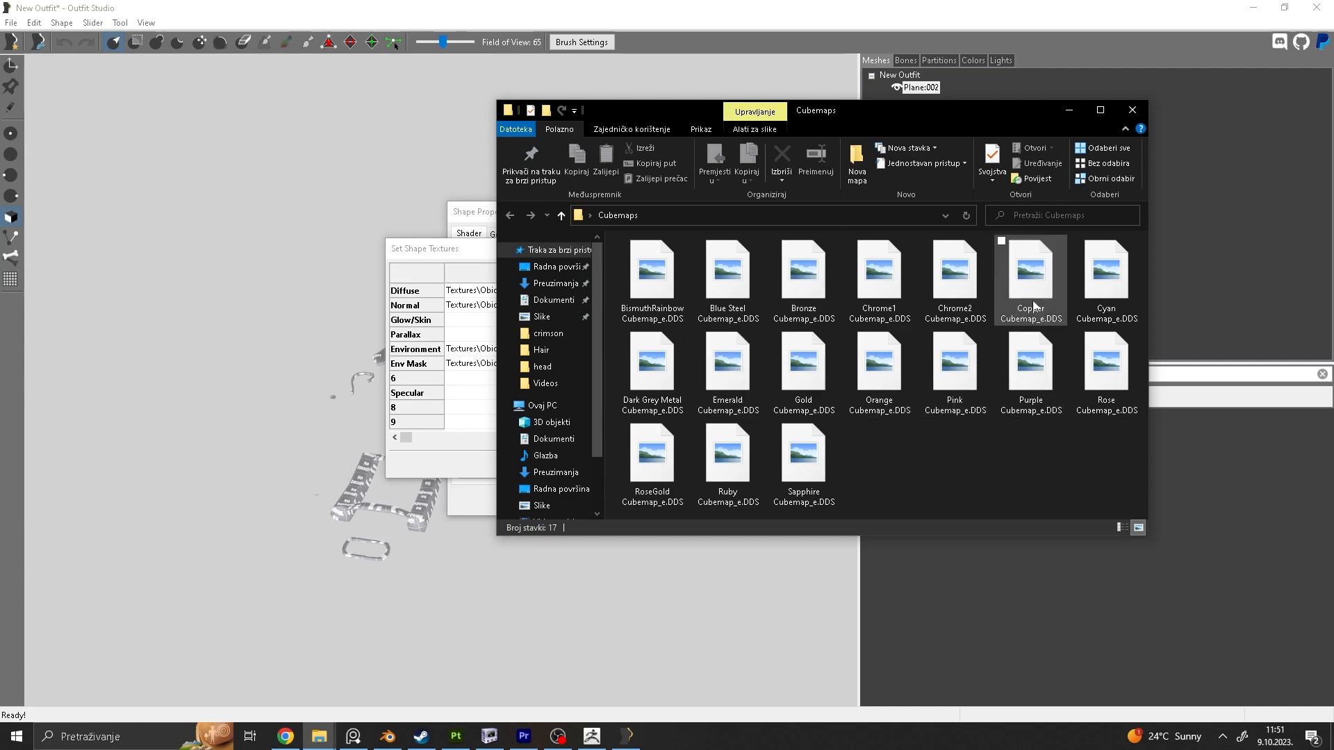
left_click(970, 295)
left_click(1134, 111)
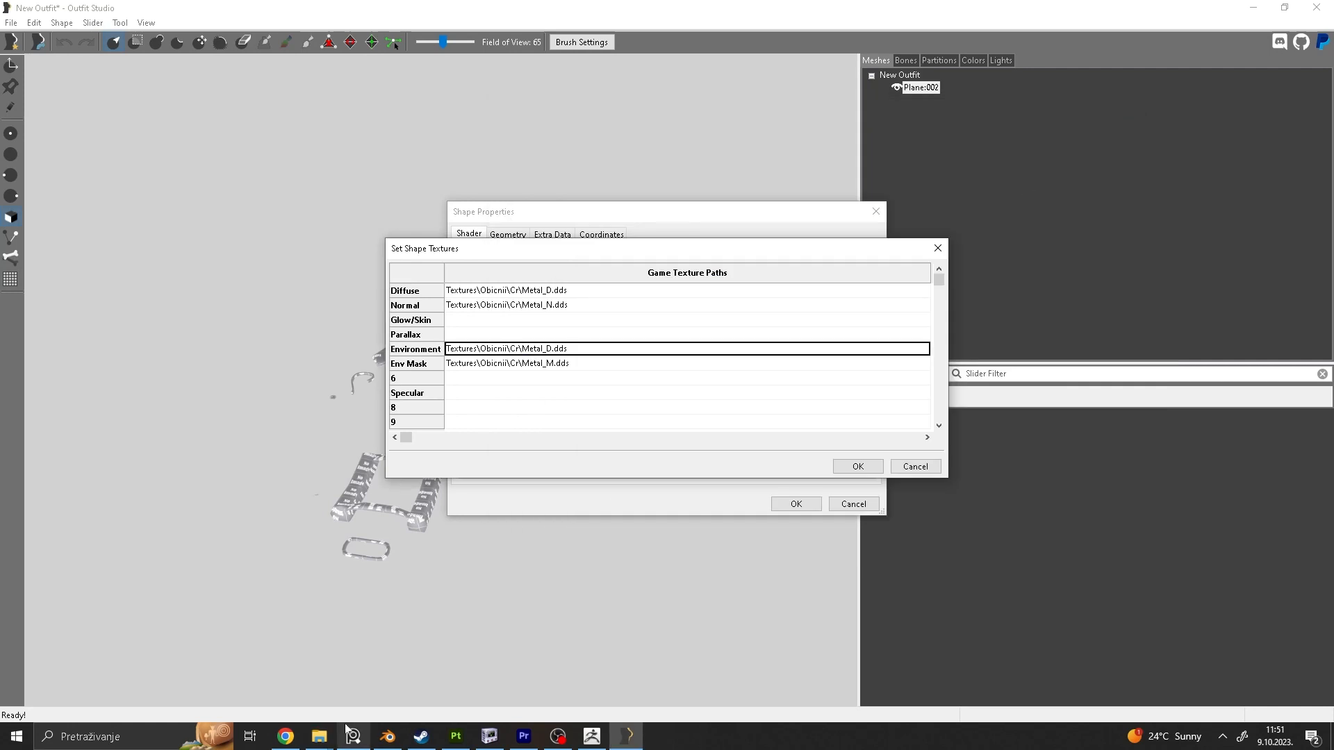
Step: Set the Environment path to Textures\Obicnii\Cr\Chrome2 Cubemap_e.DDS using the copied file name, and apply the texture and shape settings
mouse_move(321, 736)
left_click(299, 672)
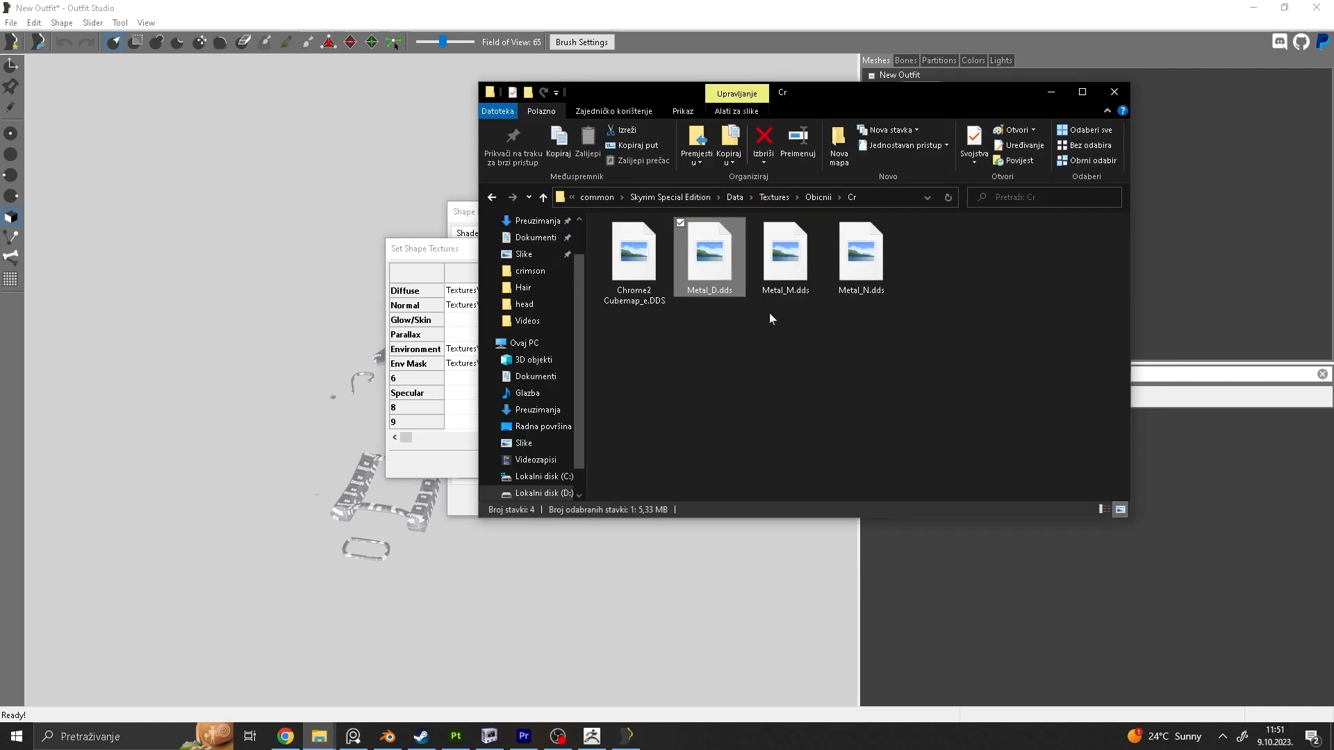
left_click(655, 291)
right_click(653, 289)
left_click(449, 564)
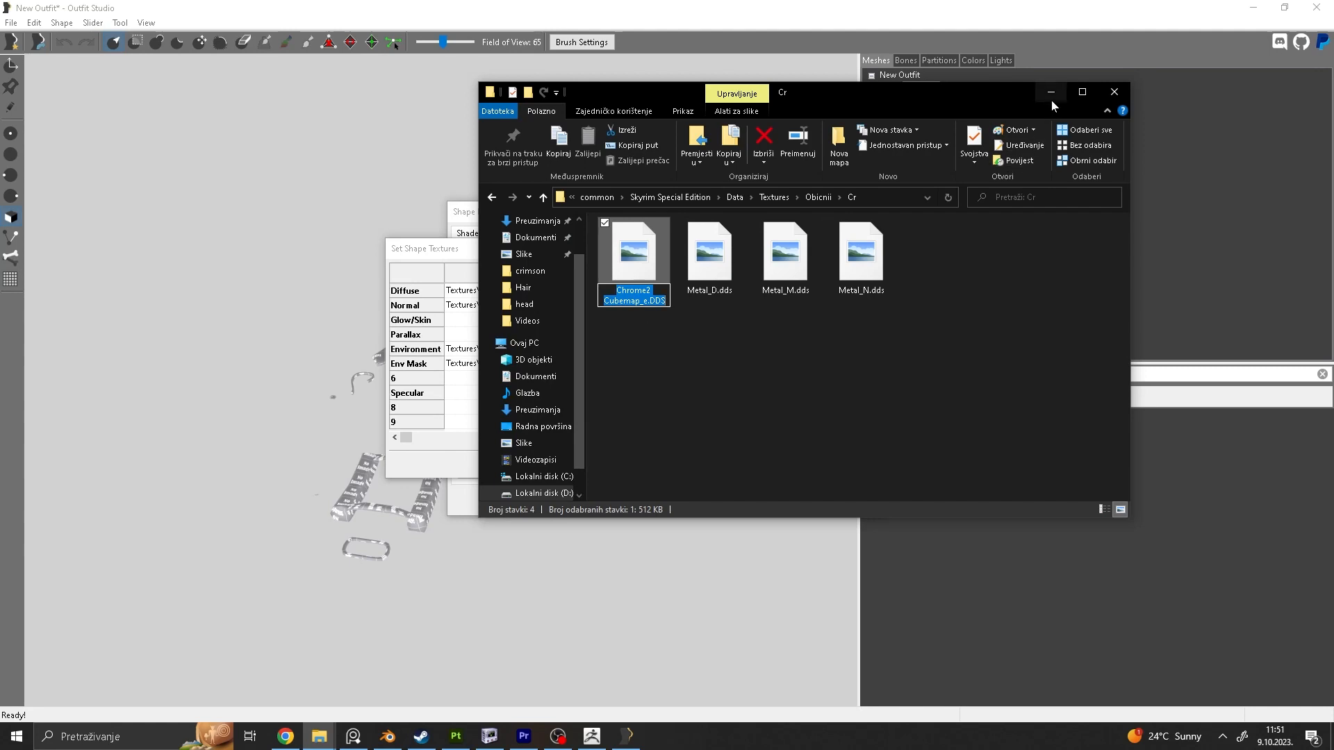
left_click(1052, 92)
left_click_drag(611, 350, 512, 349)
key("ctrl+v")
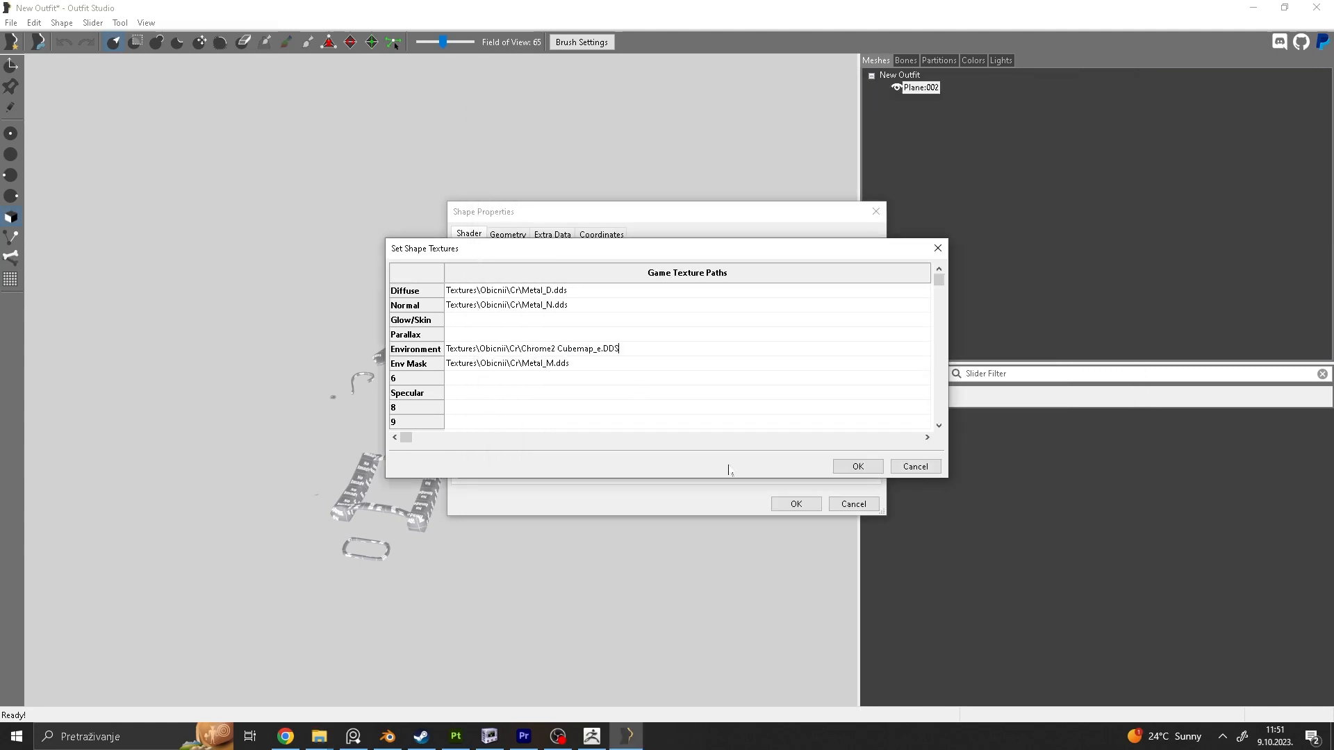
left_click(852, 470)
left_click(793, 504)
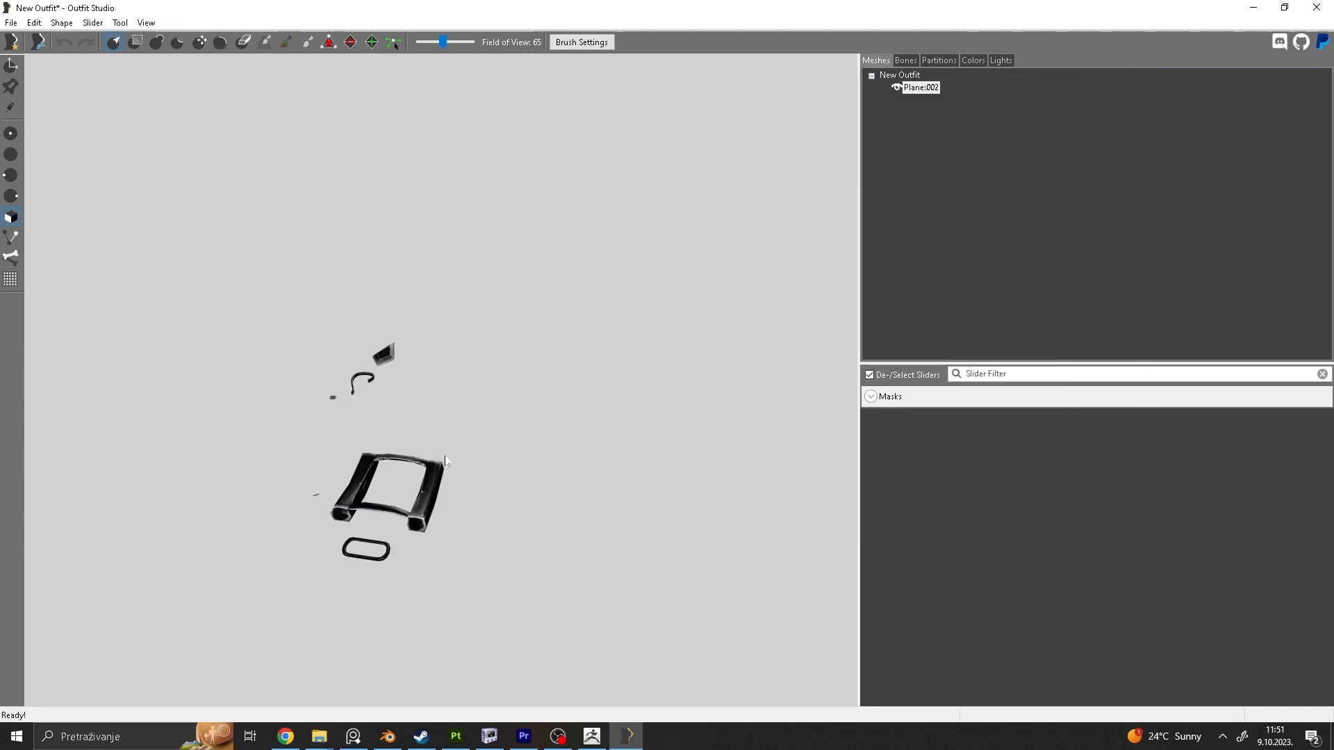
left_click(13, 25)
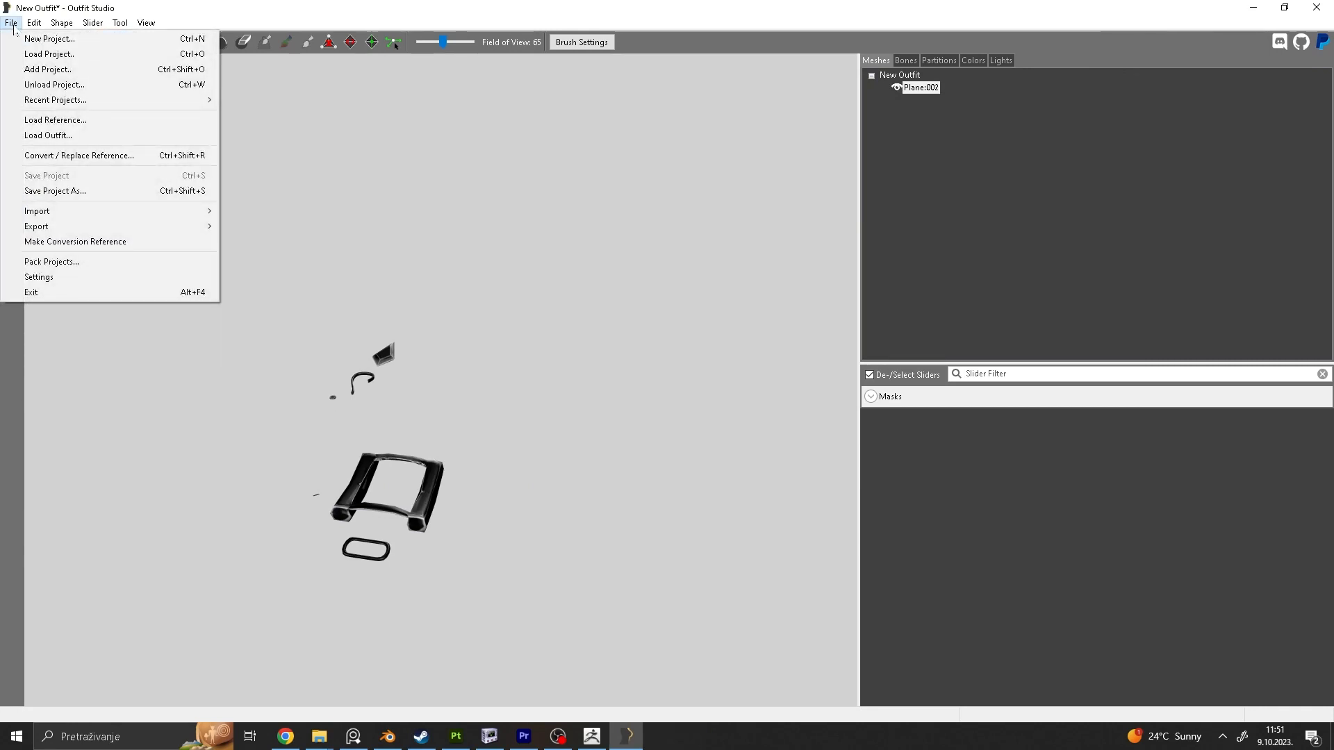
left_click(76, 121)
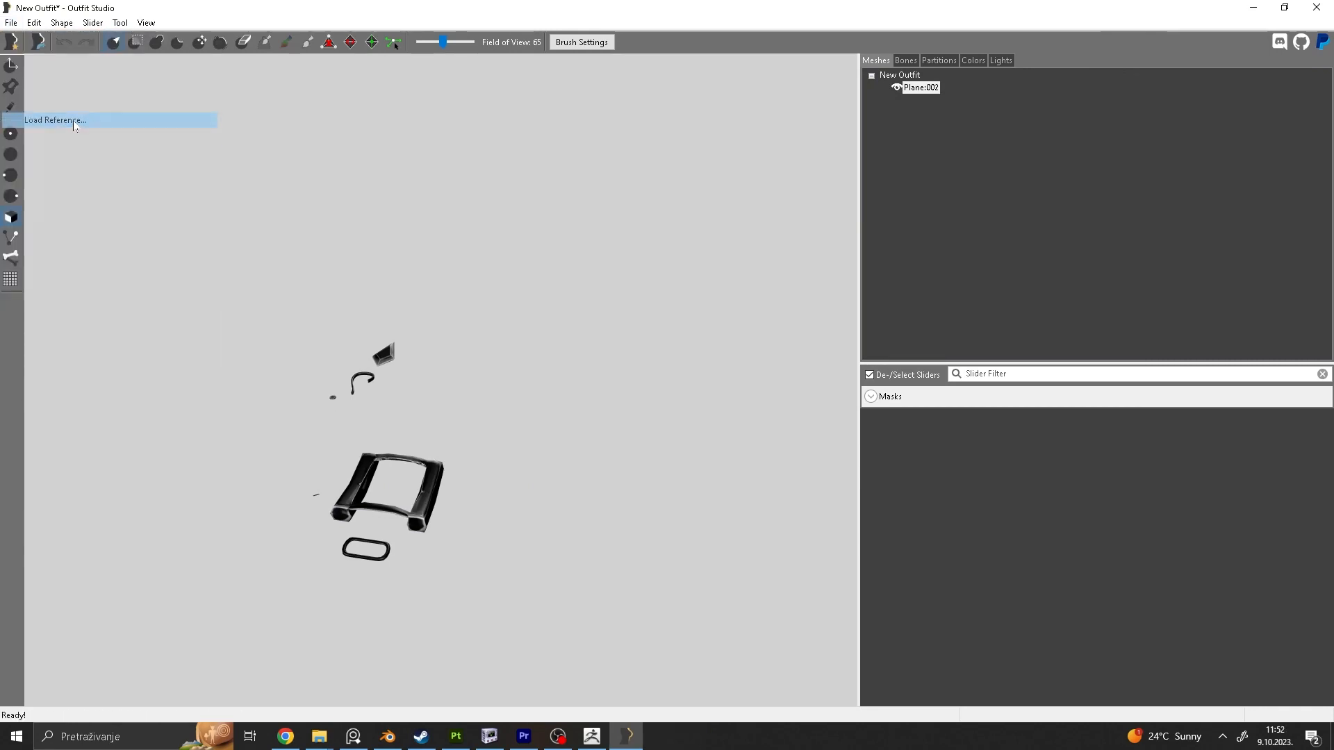
key("Escape")
Step: Export the outfit as cr.nif into the Skyrim Data\Meshes\Obicnii\cr folder, replacing the existing file
left_click(11, 22)
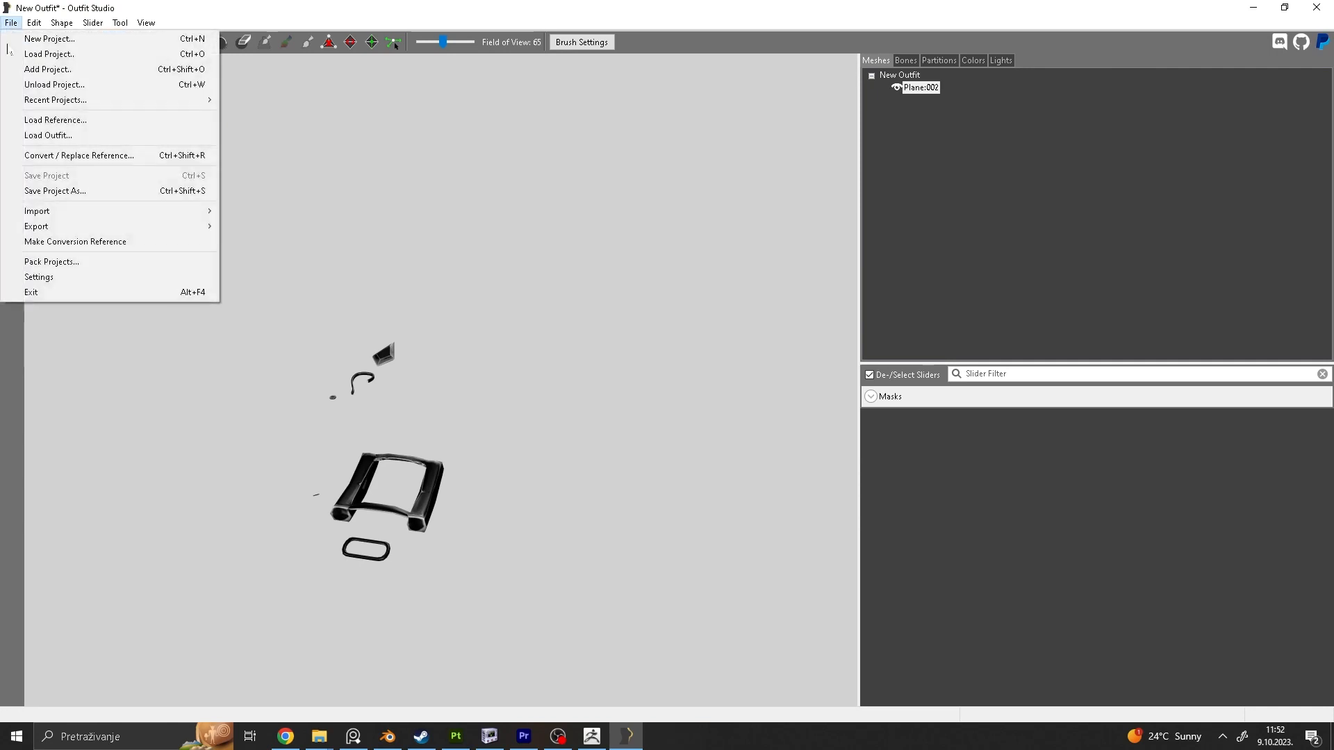
mouse_move(62, 223)
left_click(257, 226)
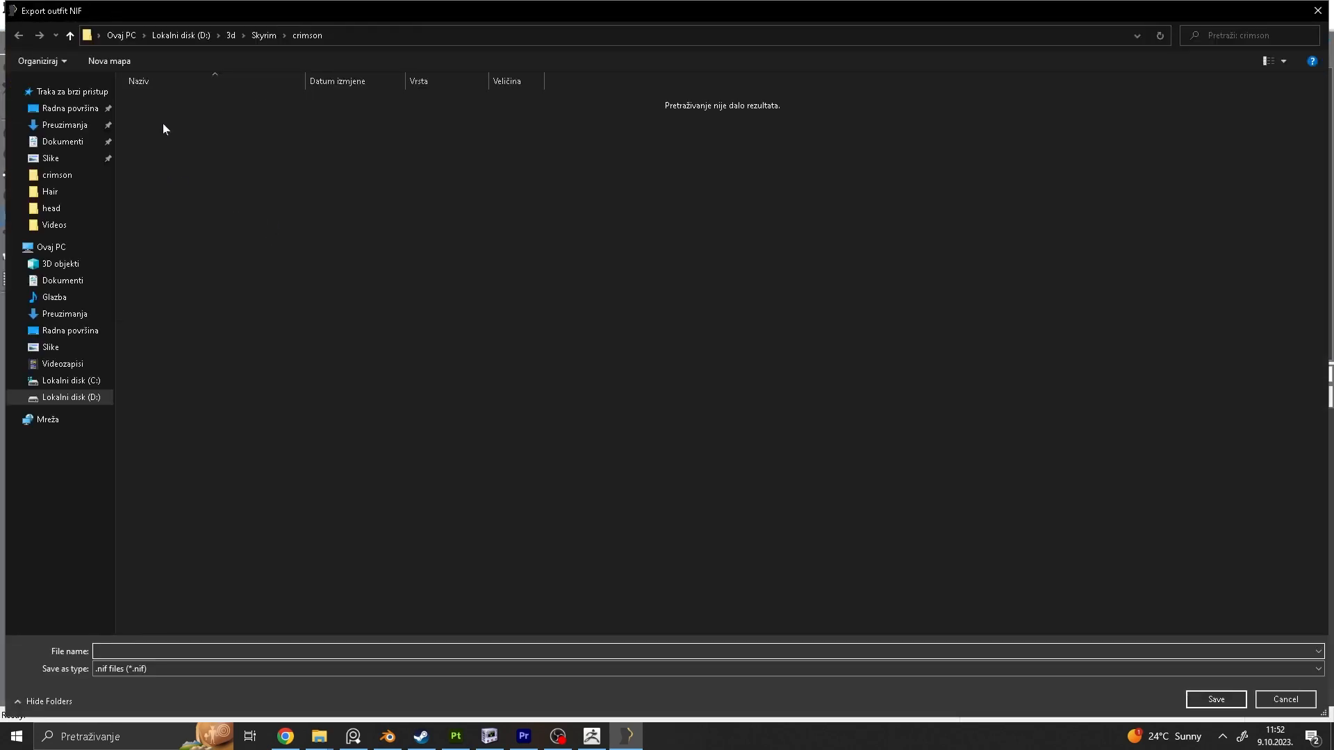
left_click(70, 108)
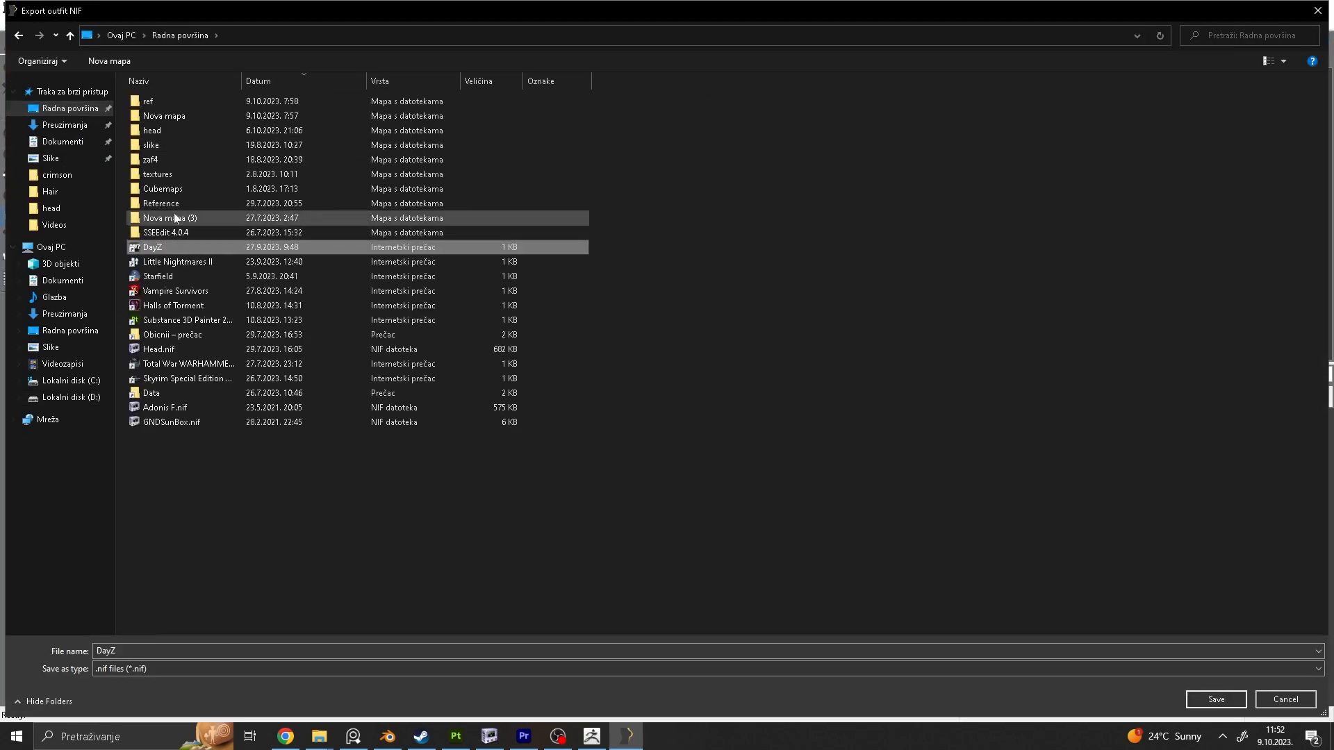
double_click(157, 393)
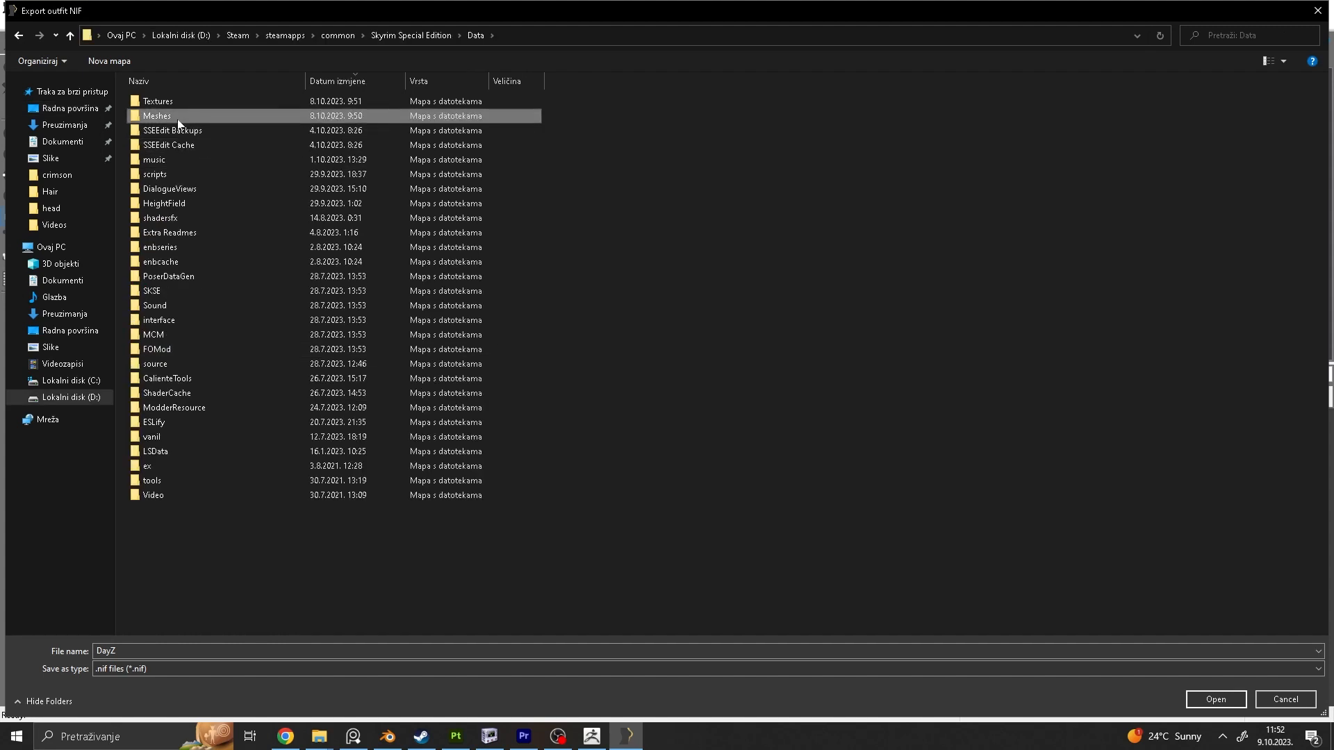
double_click(176, 121)
double_click(181, 232)
double_click(191, 103)
double_click(187, 103)
left_click(699, 369)
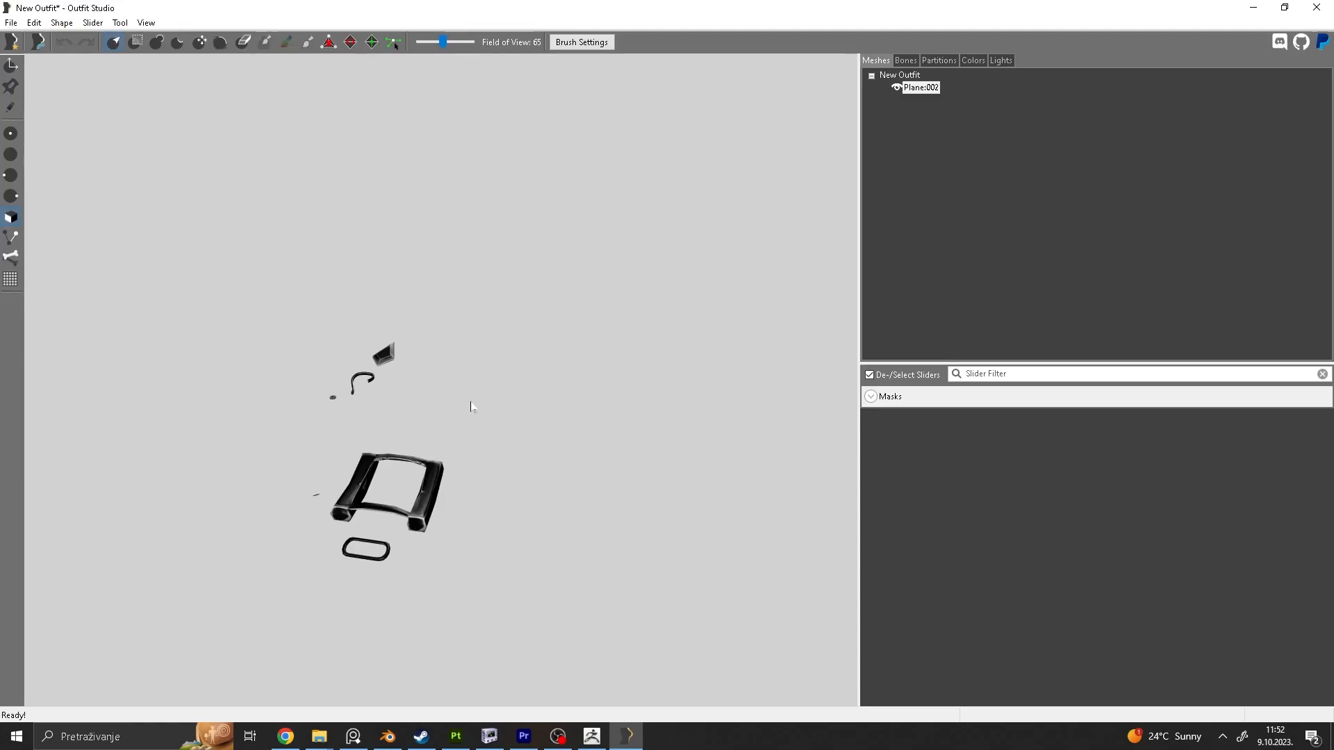
Step: Browse to the Data\Meshes\Obicnii\cr folder in File Explorer and open the exported cr.nif
mouse_move(319, 736)
left_click(254, 670)
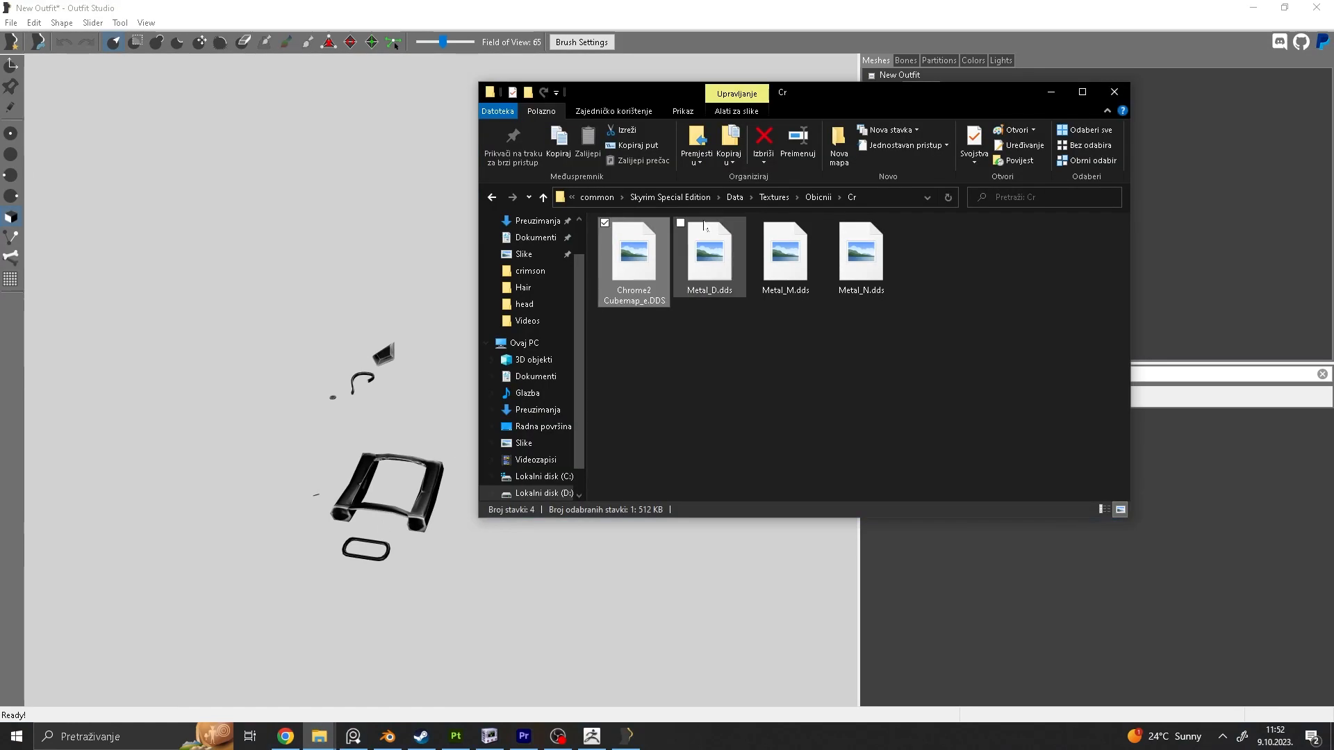
left_click(734, 198)
double_click(657, 319)
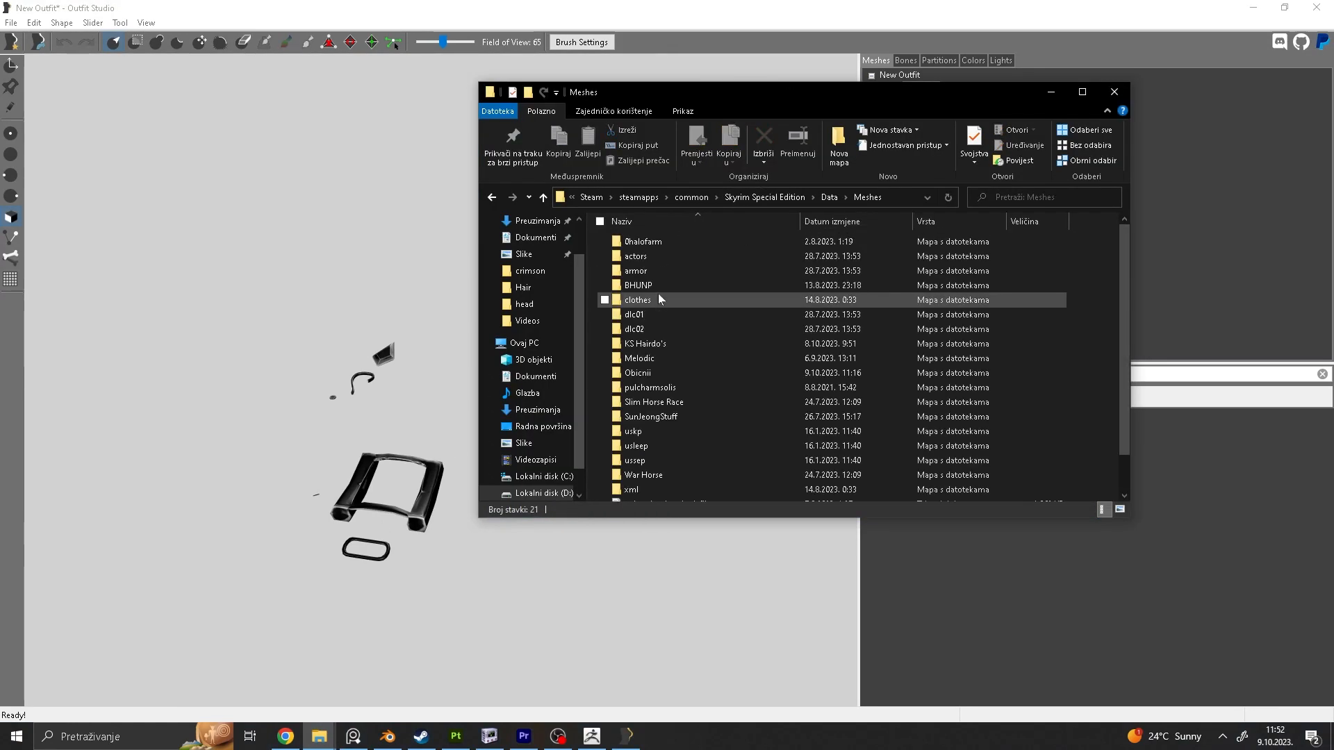
double_click(660, 373)
double_click(657, 243)
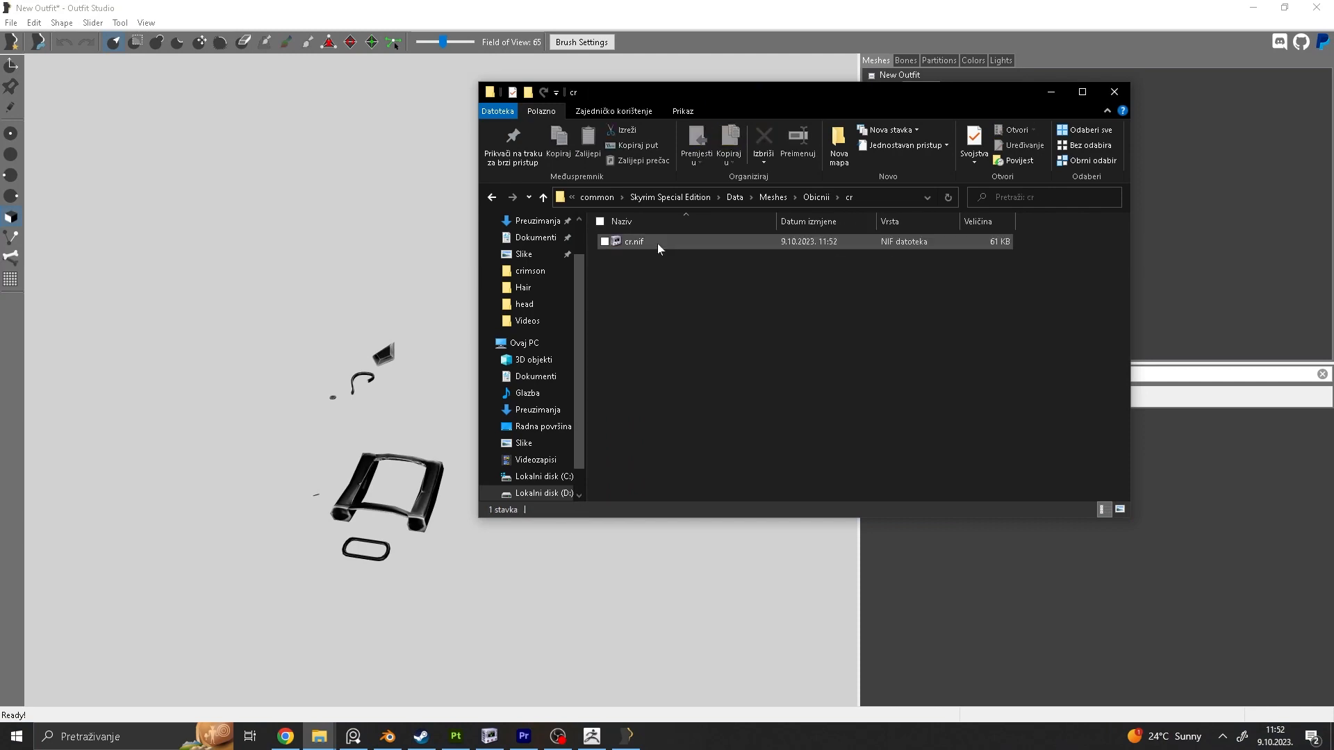
double_click(653, 245)
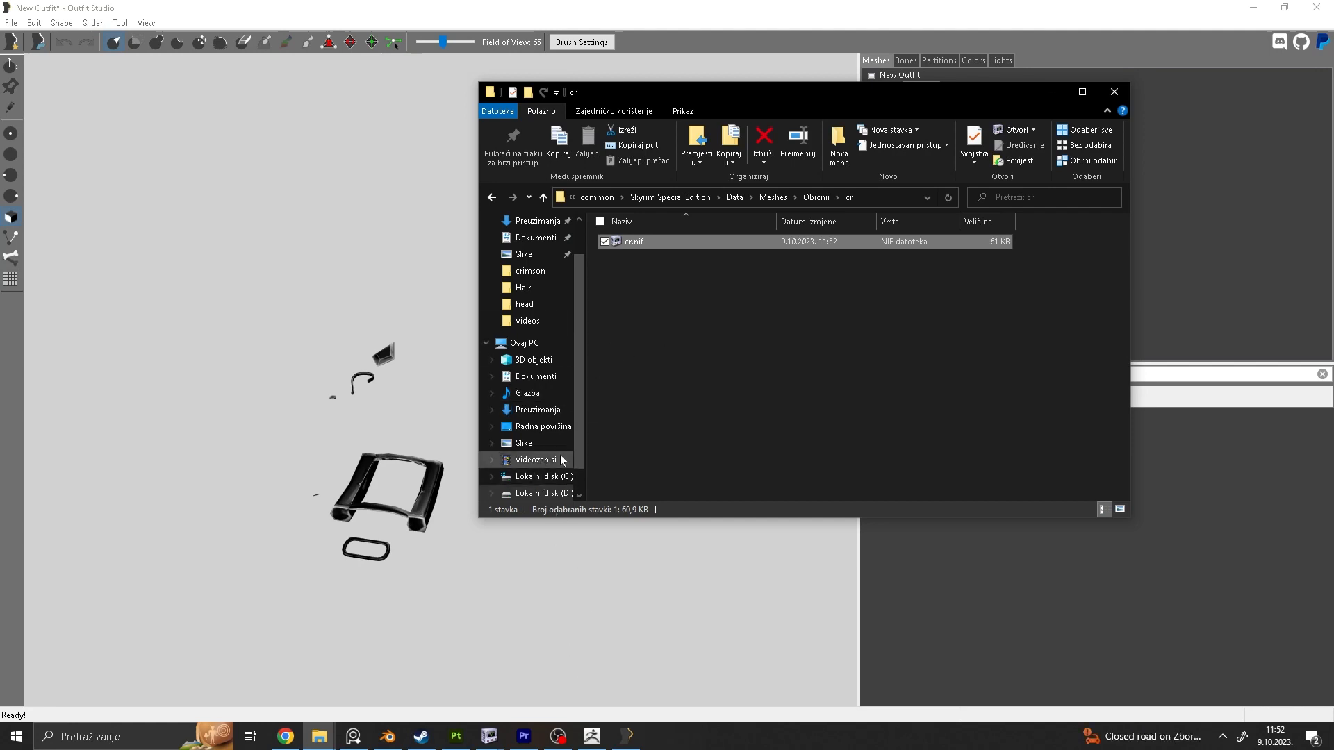
Step: Close both open NifSkope windows and reopen cr.nif from the Meshes\Obicnii\cr folder
left_click(490, 736)
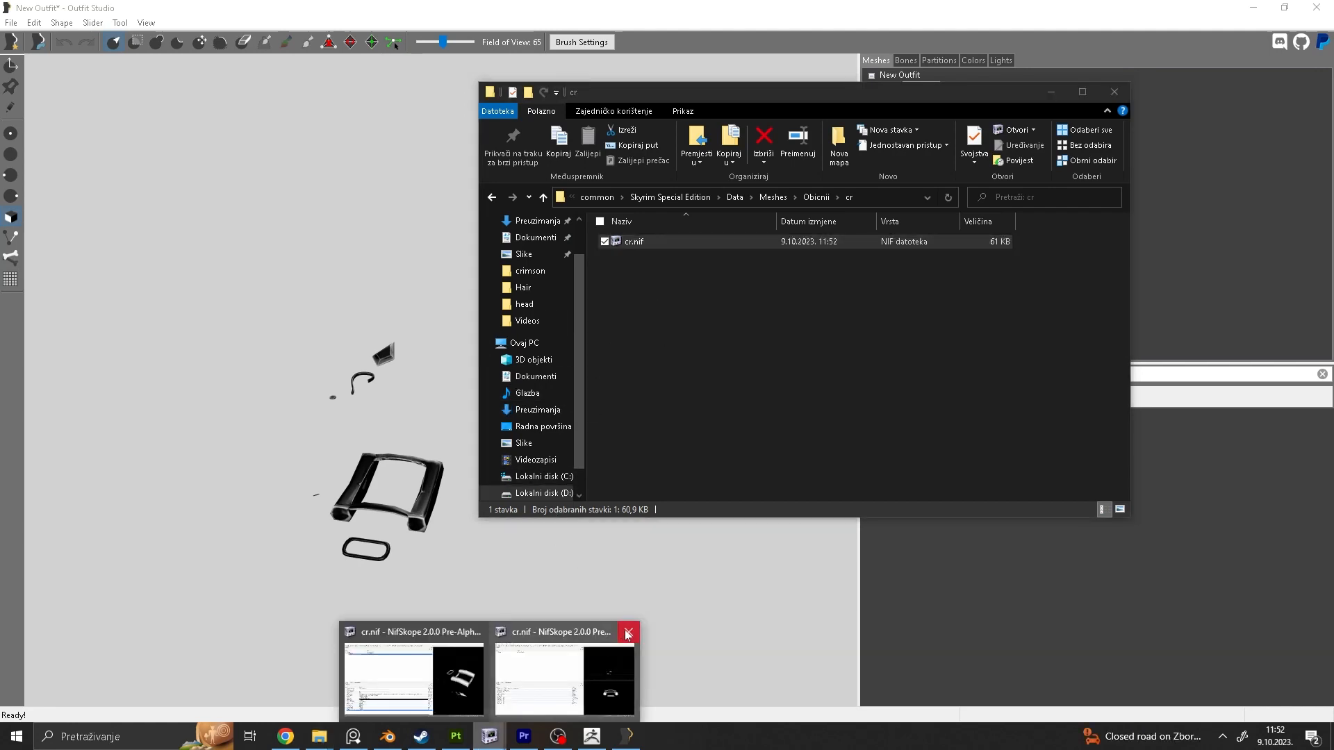
left_click(628, 632)
left_click(555, 632)
double_click(641, 244)
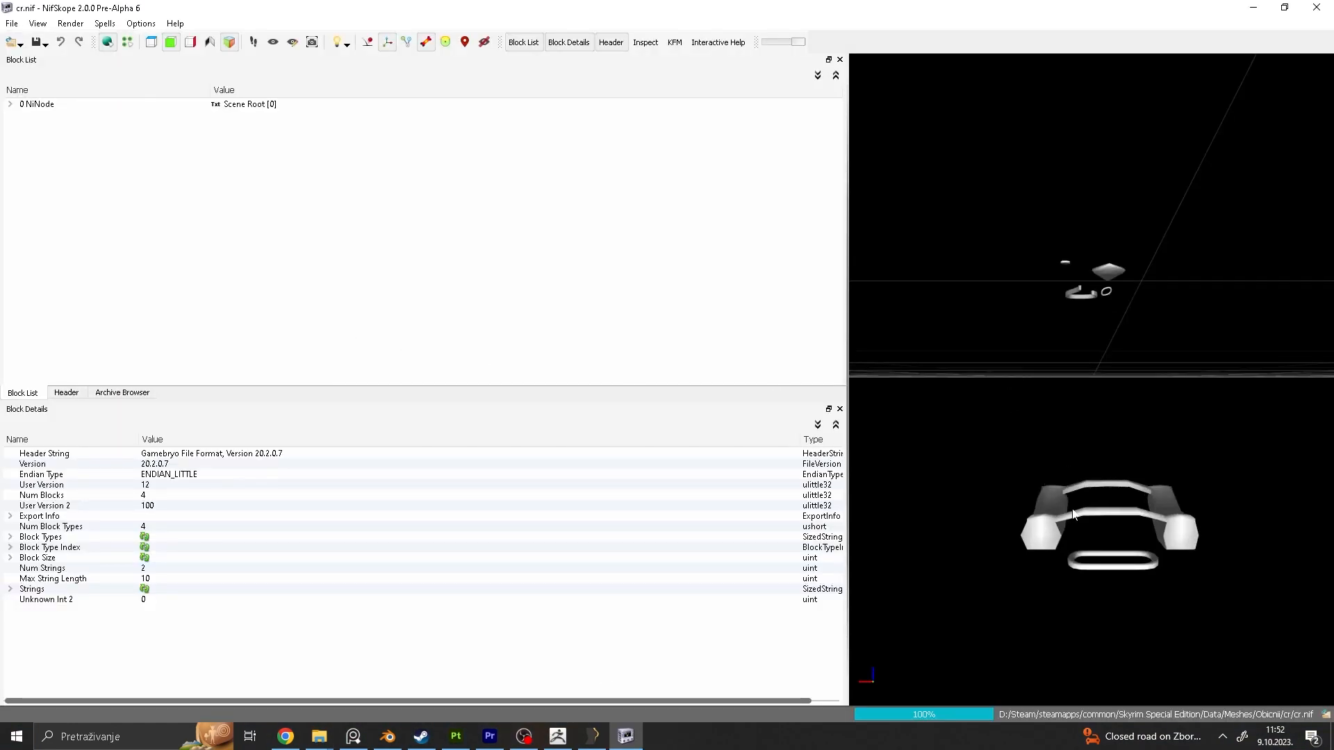
Step: Enable SLSF1_Environment_Mapping in Shader Flags 1 of the mesh's BSLightingShaderProperty
left_click(1057, 511)
left_click(23, 115)
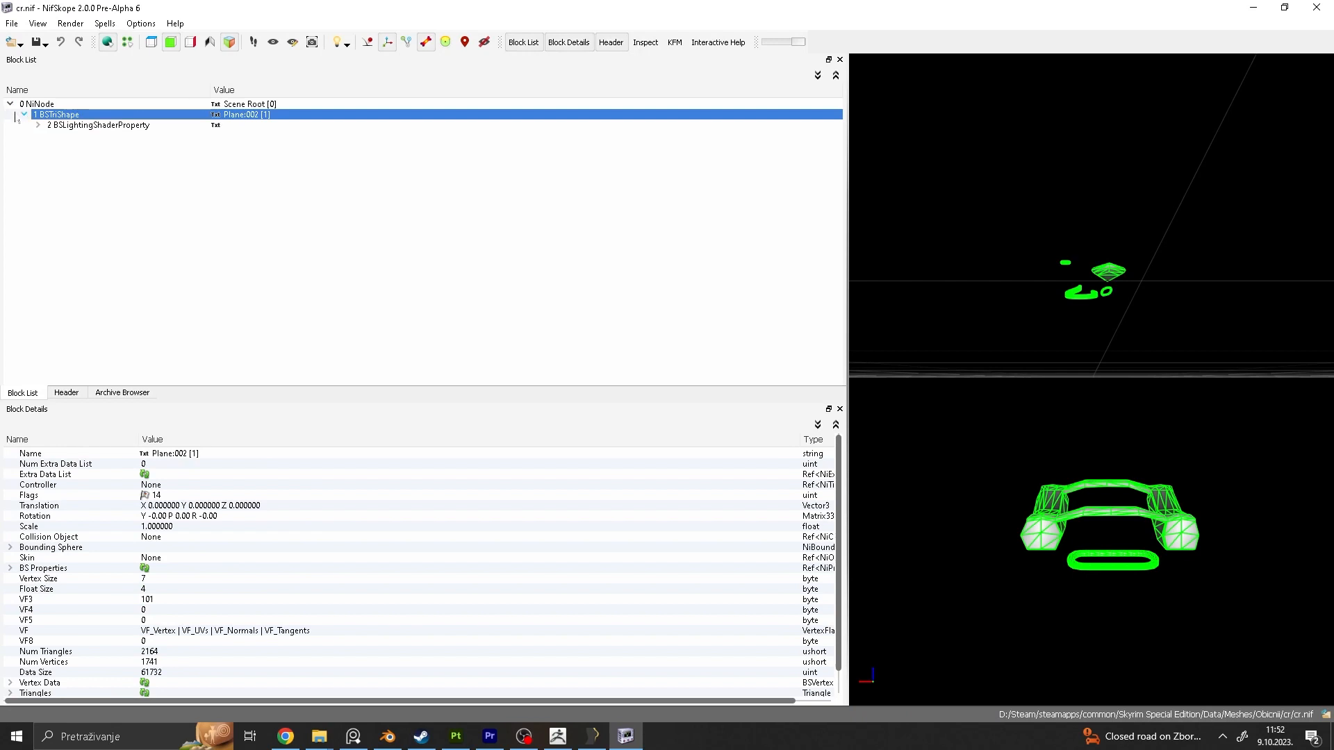
left_click(69, 125)
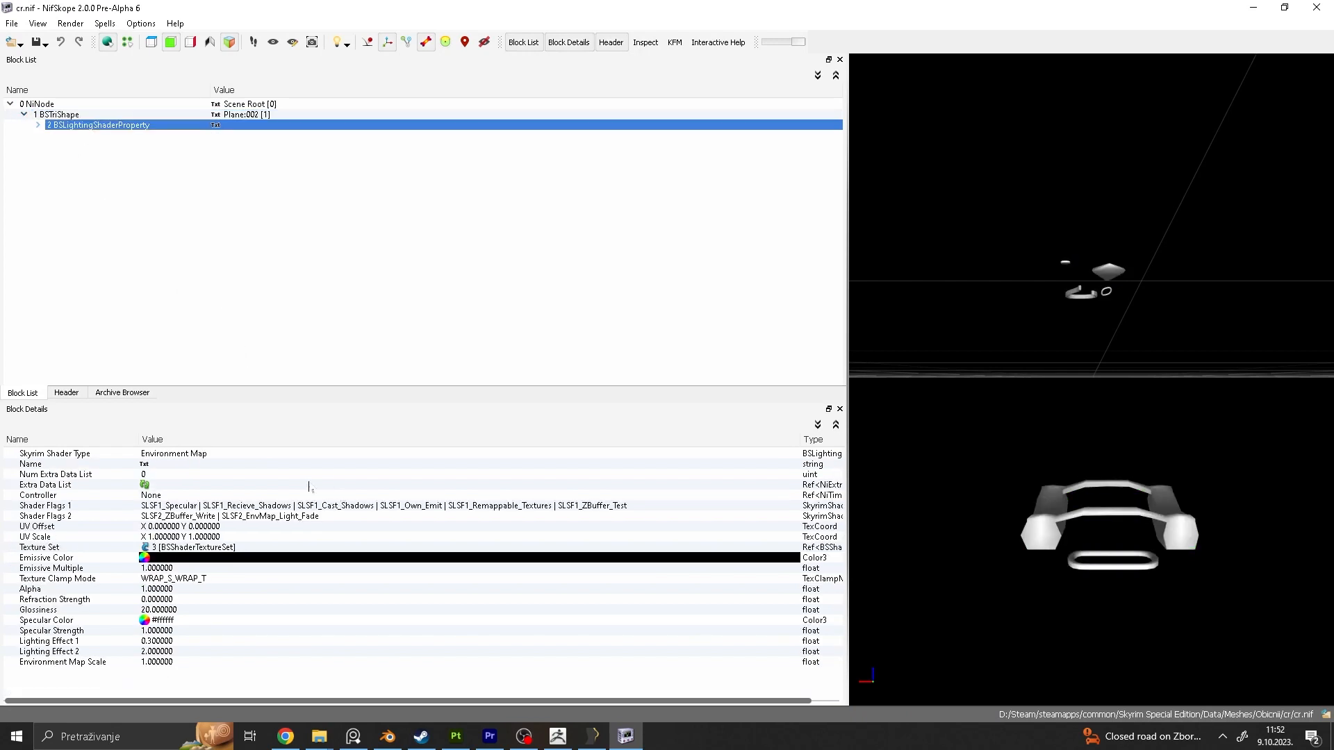
left_click_drag(1122, 511, 1054, 497)
left_click(1053, 497)
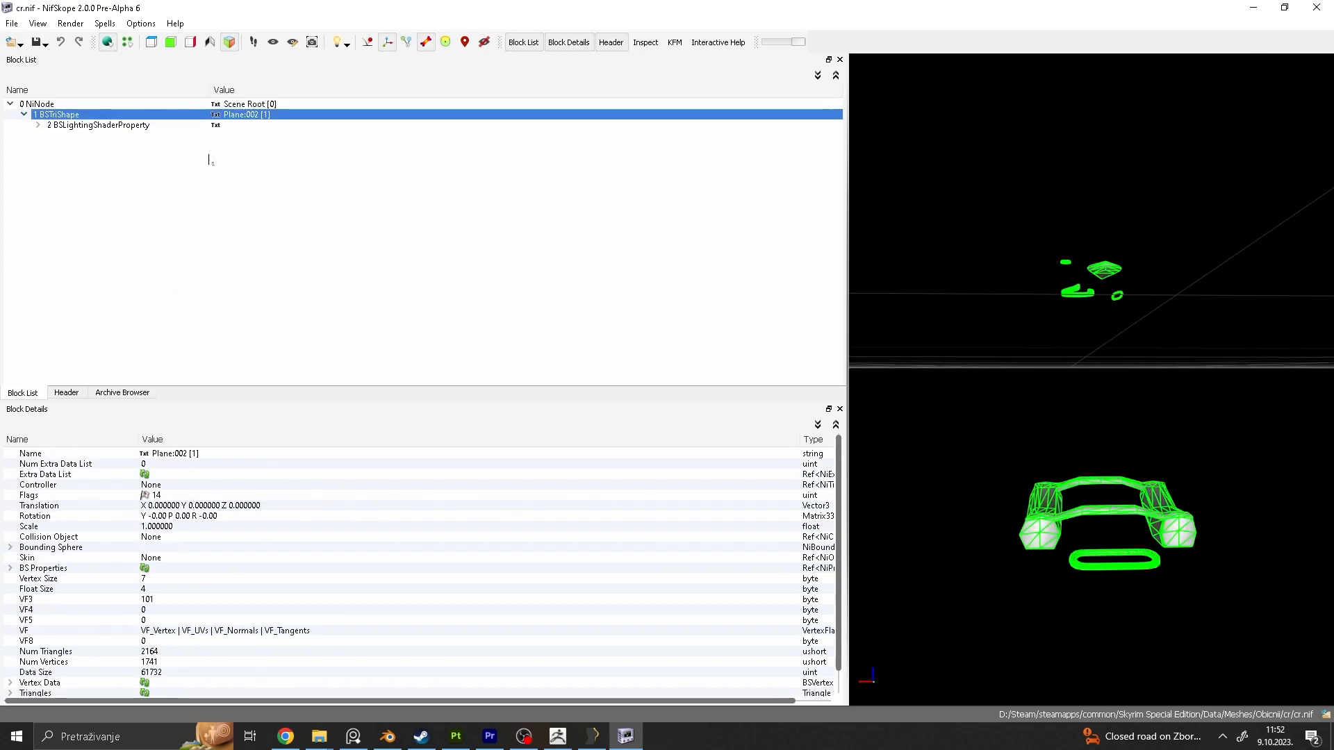
left_click(75, 125)
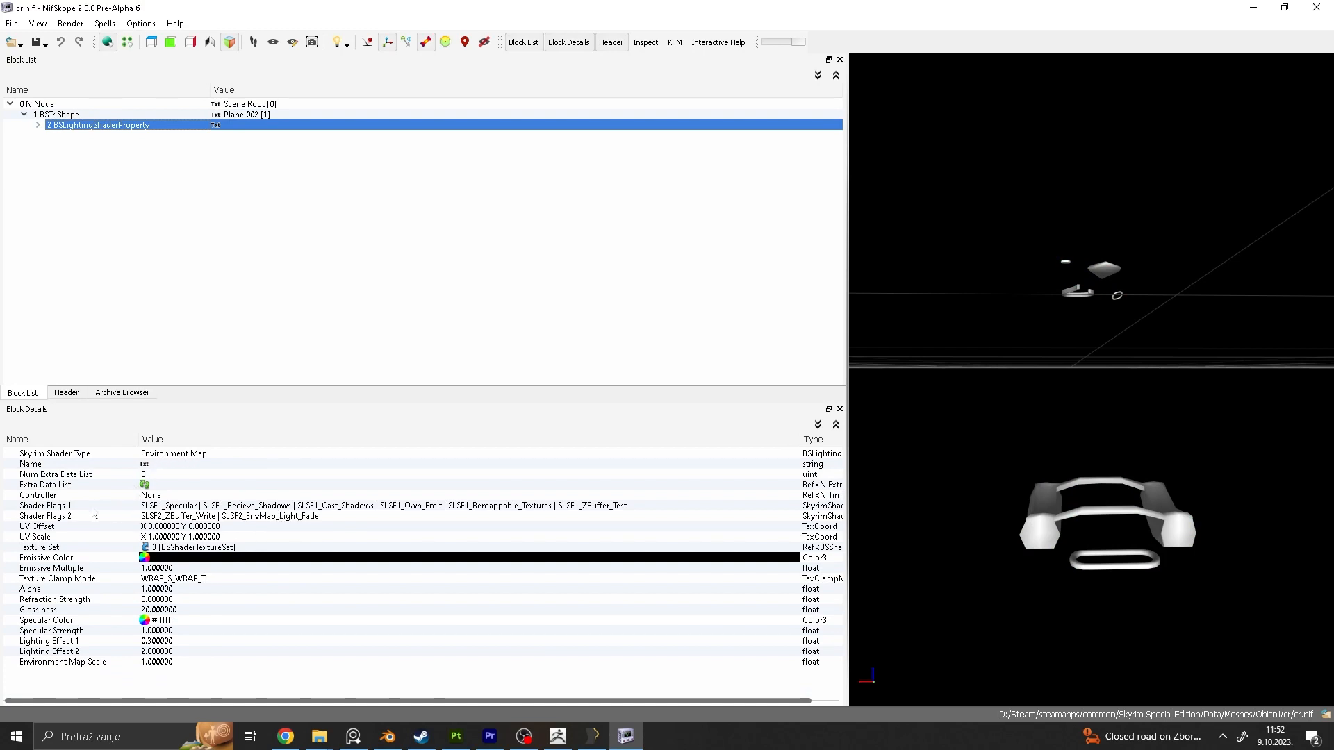
left_click(559, 506)
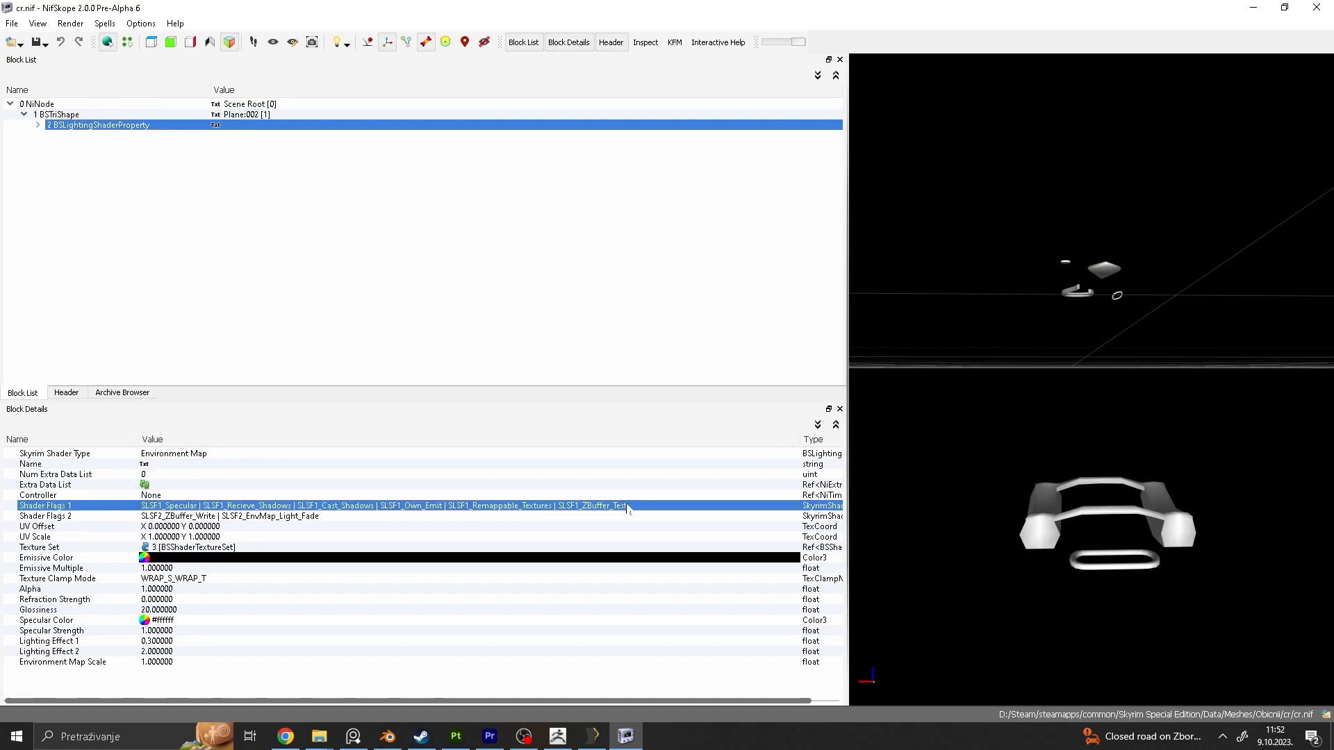
double_click(795, 508)
left_click(793, 507)
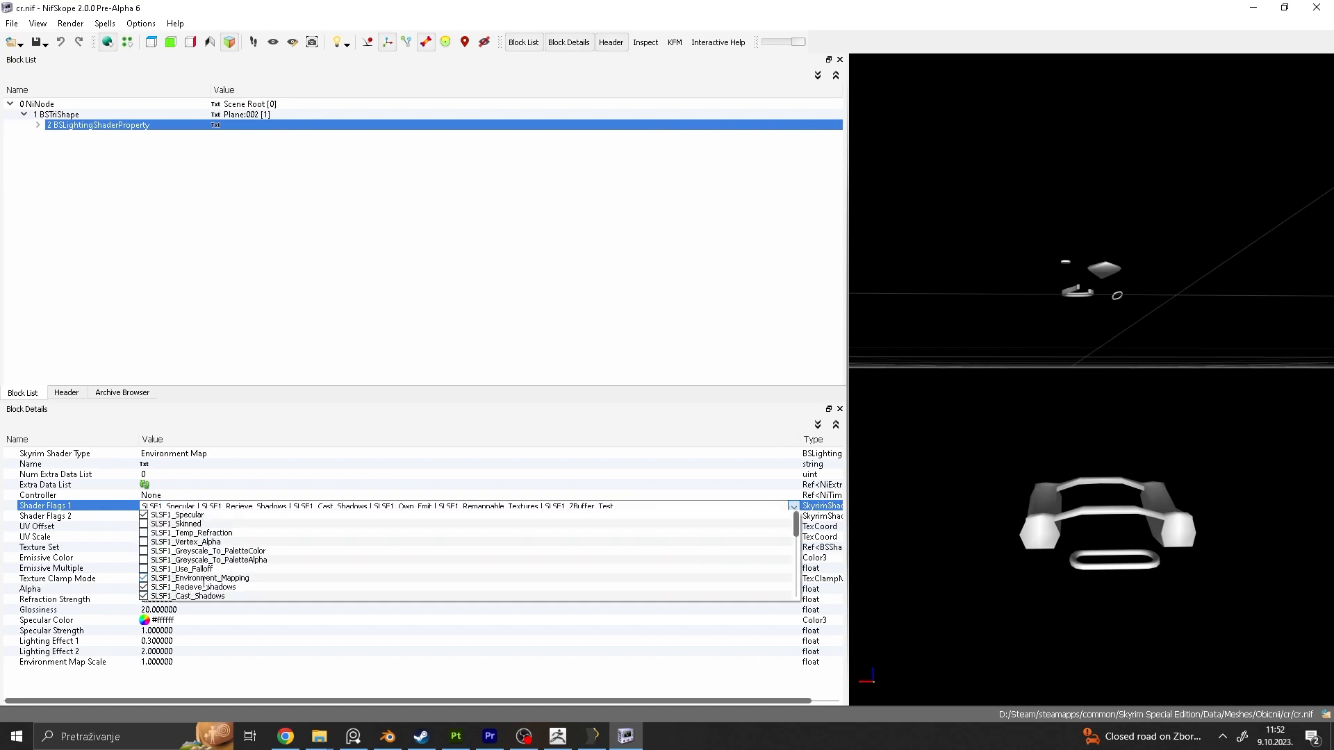
left_click(450, 312)
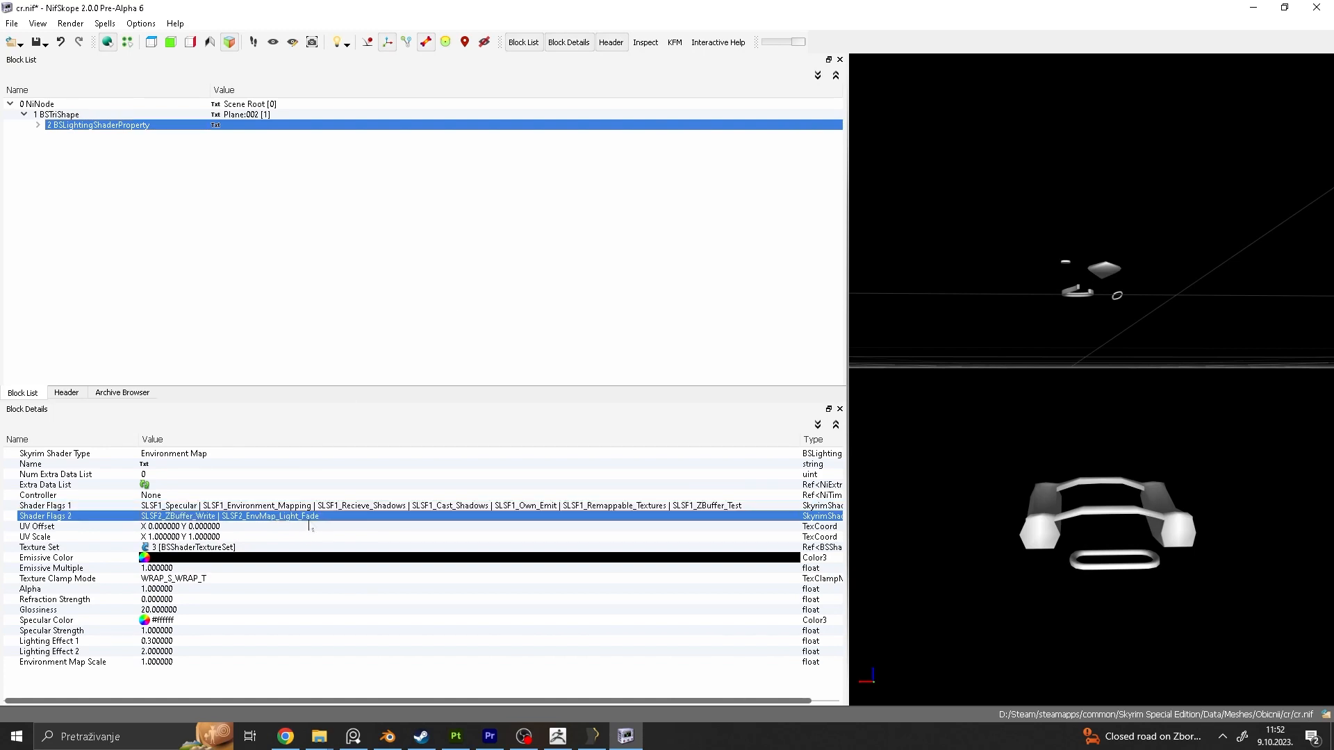
Step: Set the shader property's Environment Map Scale to 2, save cr.nif and close its window
left_click(66, 663)
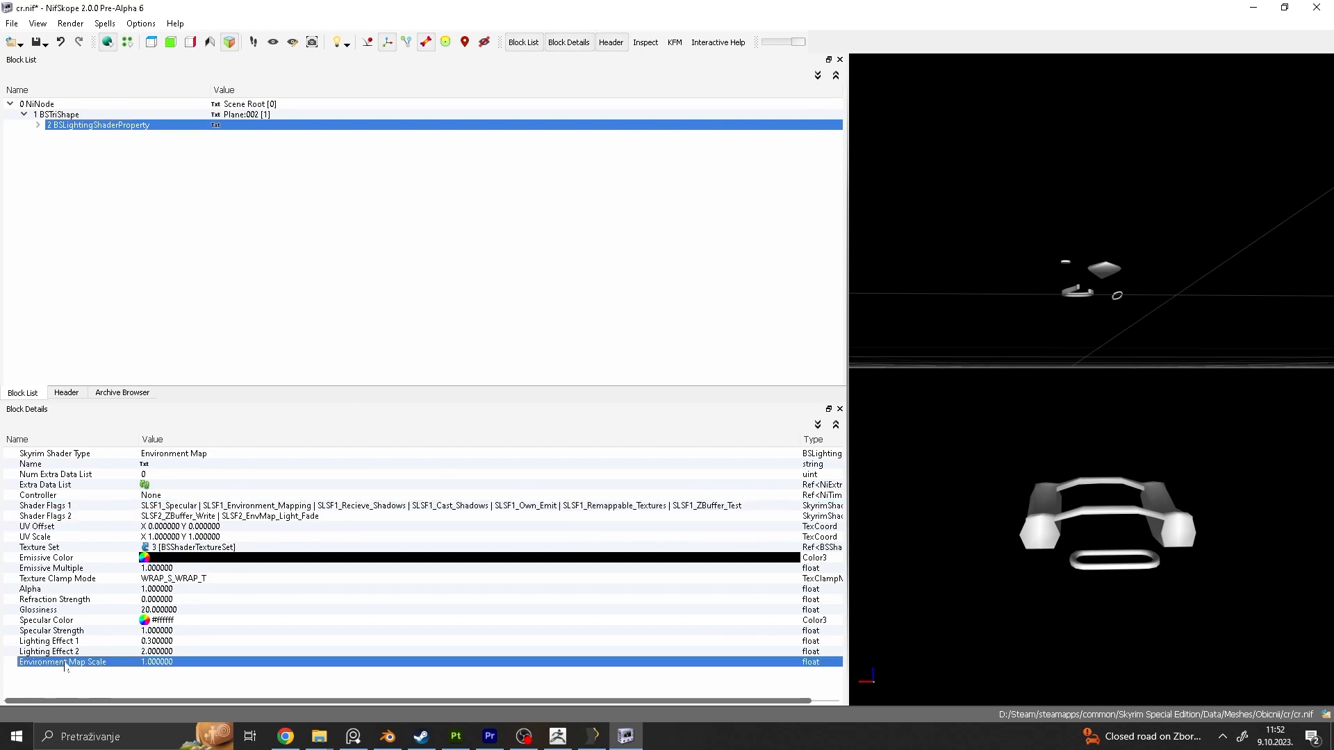
double_click(167, 663)
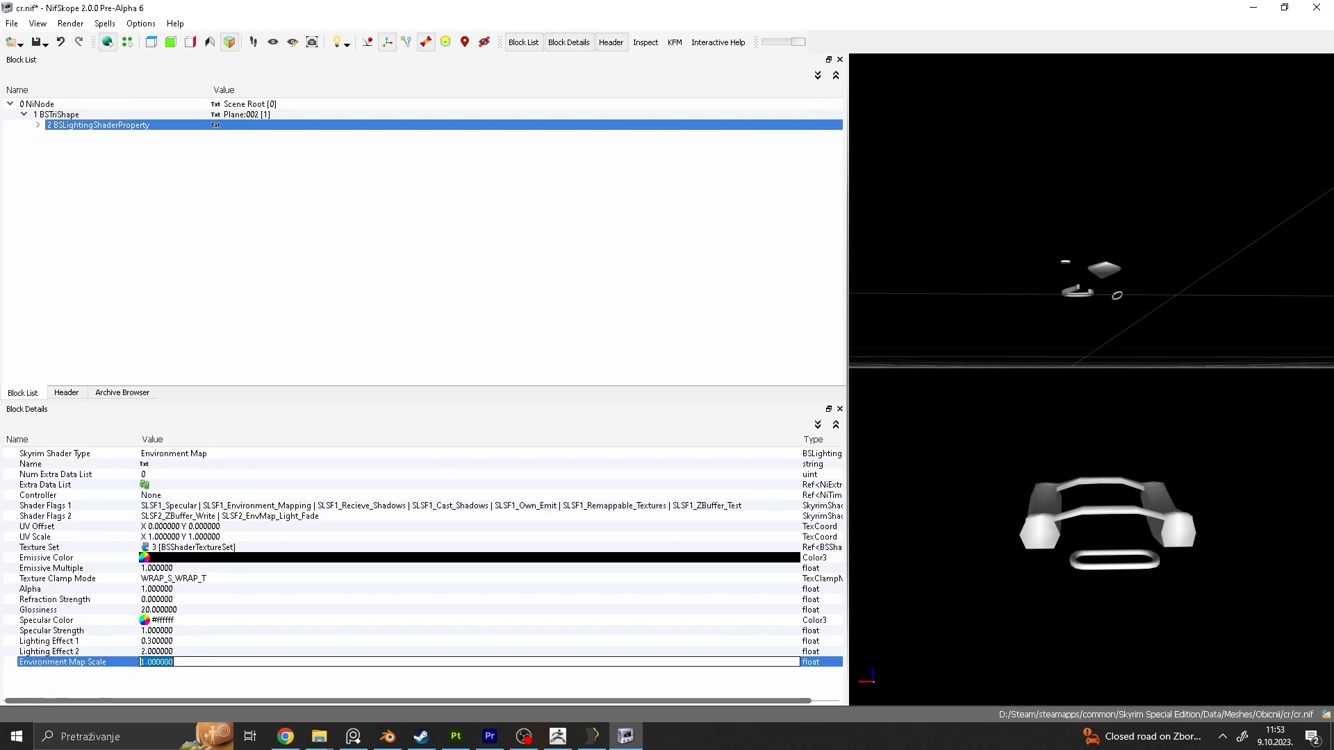
type("2")
key("Return")
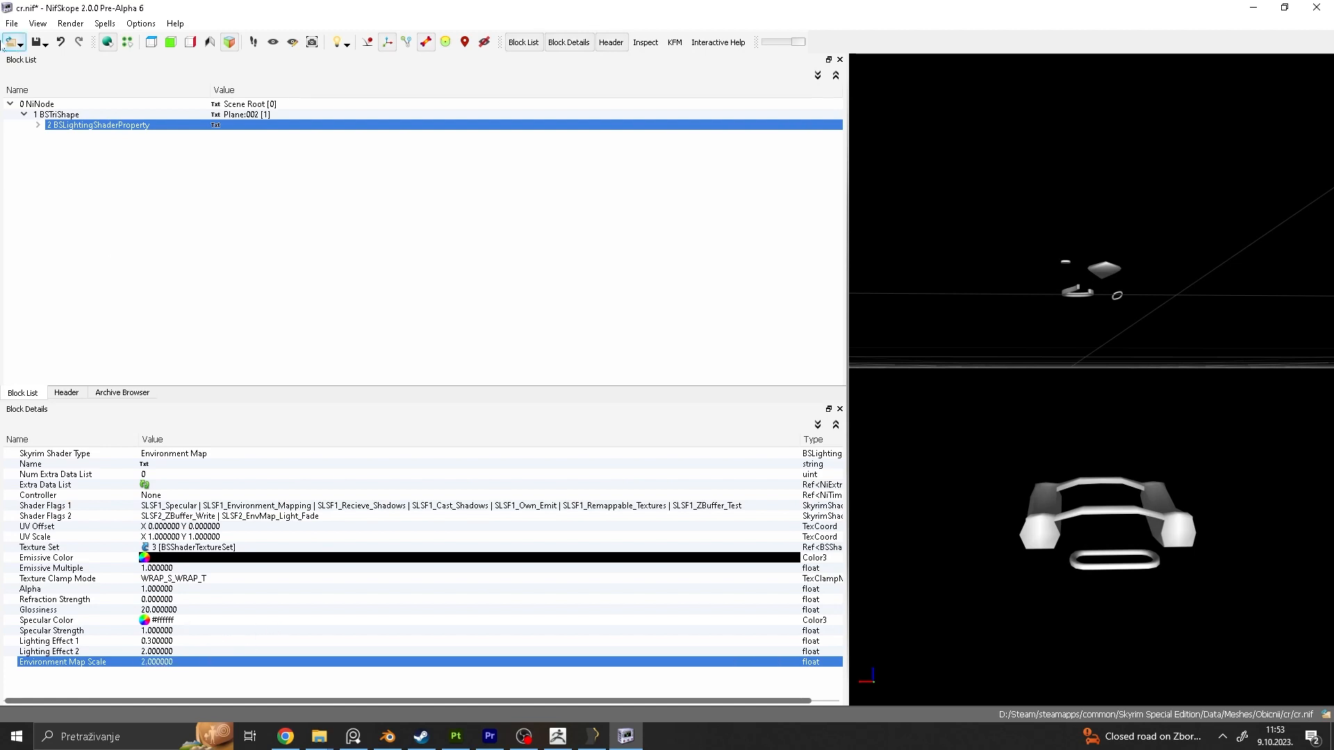
left_click(12, 23)
left_click(32, 150)
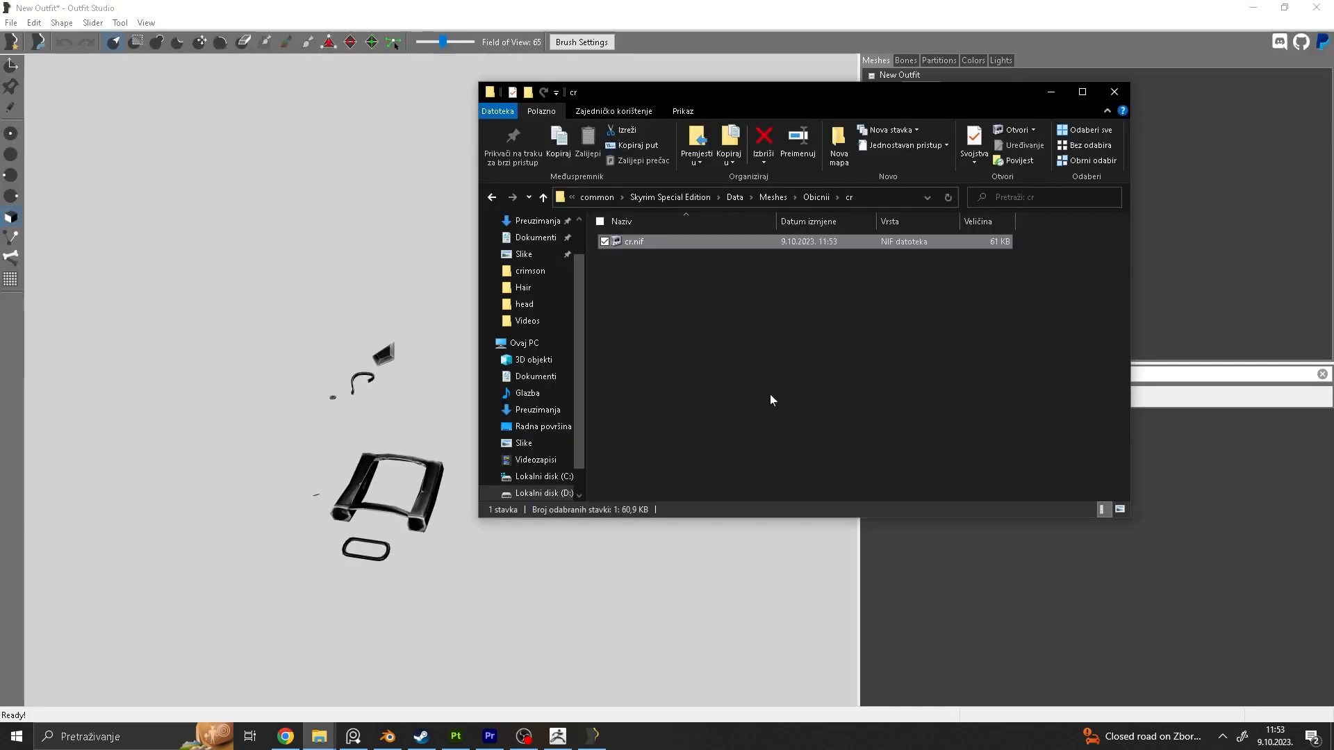
Step: Return to Outfit Studio and load the edited cr.nif from file as the outfit
left_click(438, 376)
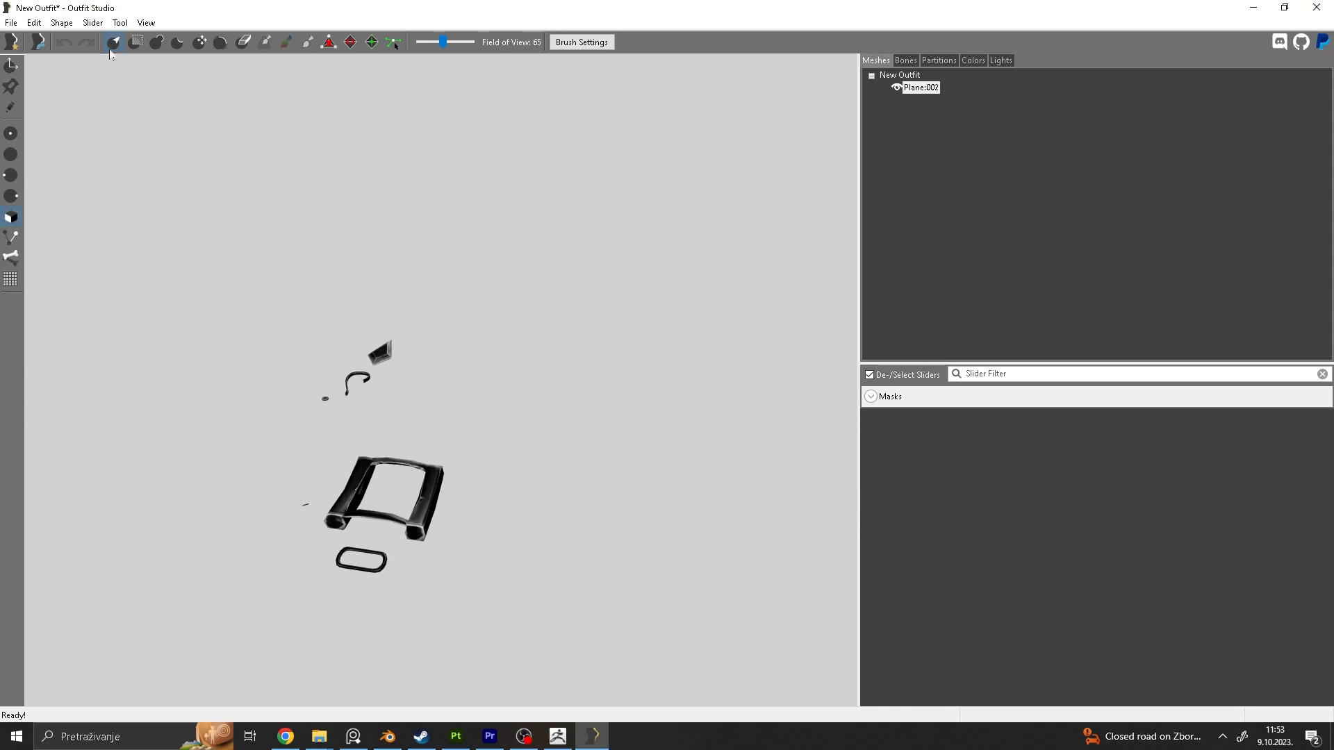
left_click(12, 23)
left_click(86, 134)
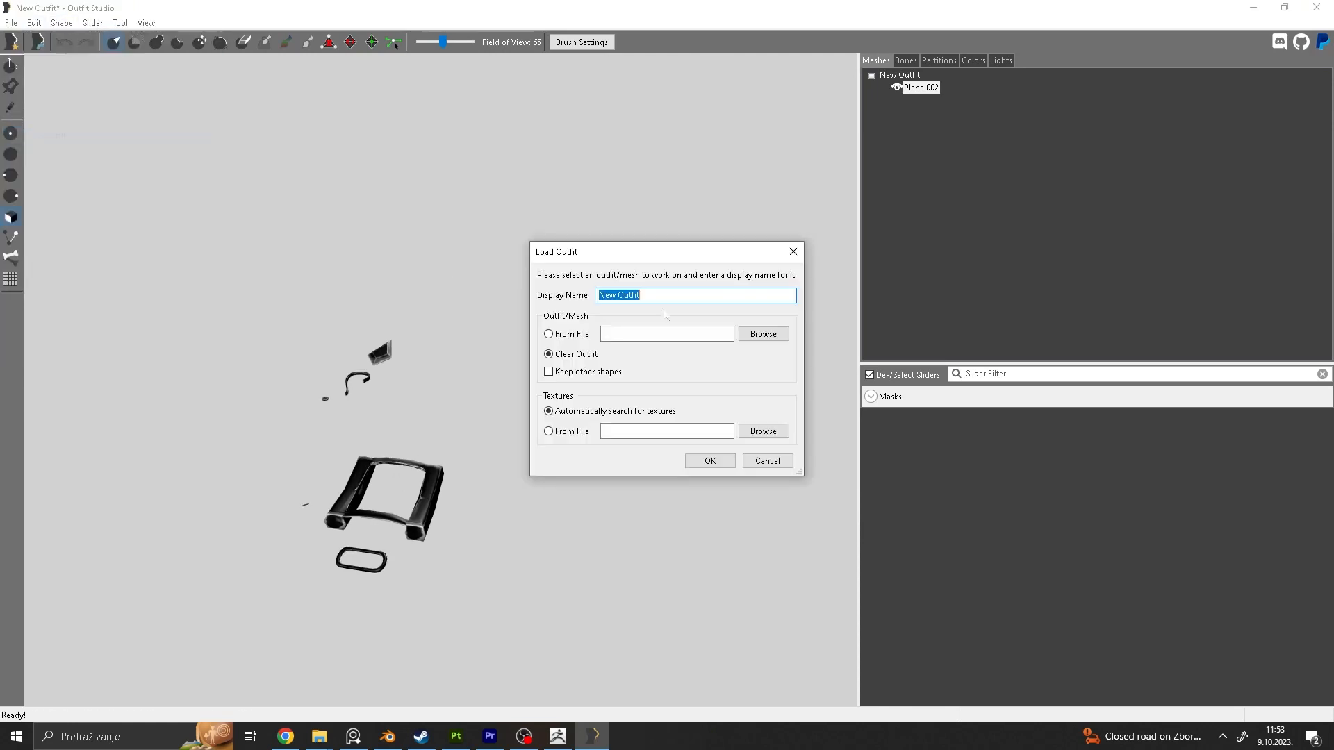
left_click(764, 334)
left_click(270, 102)
double_click(268, 104)
left_click(709, 459)
mouse_move(518, 536)
right_mouse_down()
mouse_move(530, 462)
mouse_move(548, 498)
mouse_move(570, 503)
mouse_move(560, 432)
mouse_move(539, 414)
mouse_move(532, 424)
mouse_move(575, 440)
mouse_move(514, 415)
right_mouse_up()
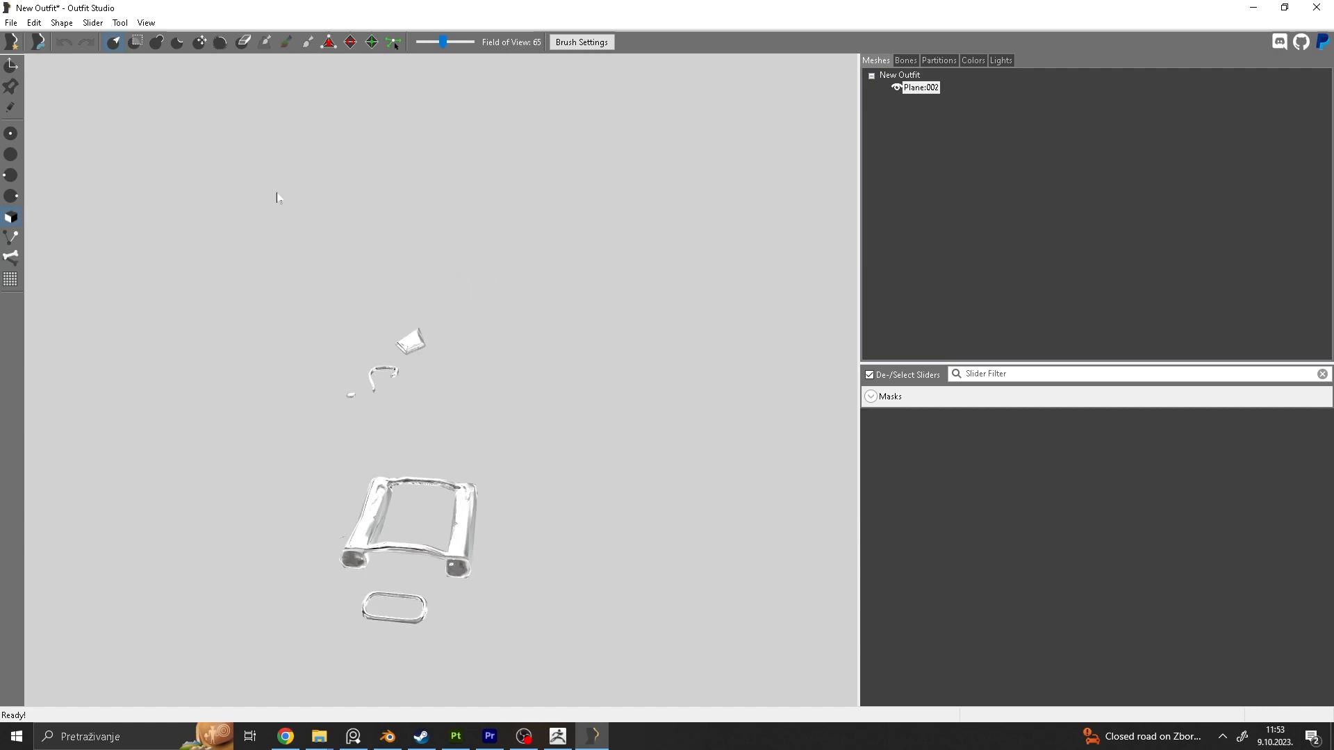
Step: Load the BHUNP 3BBB Advanced Ver 4 template as the reference body
left_click(11, 22)
left_click(41, 120)
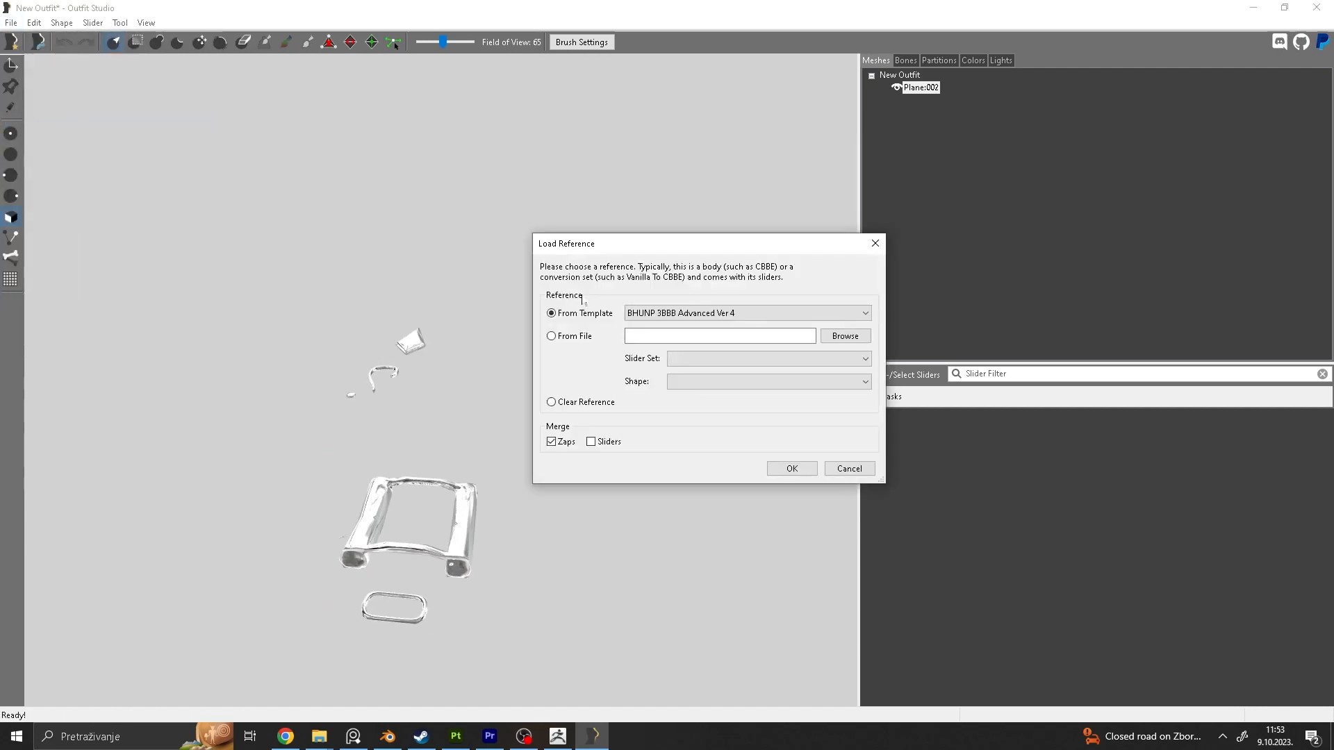
left_click(792, 468)
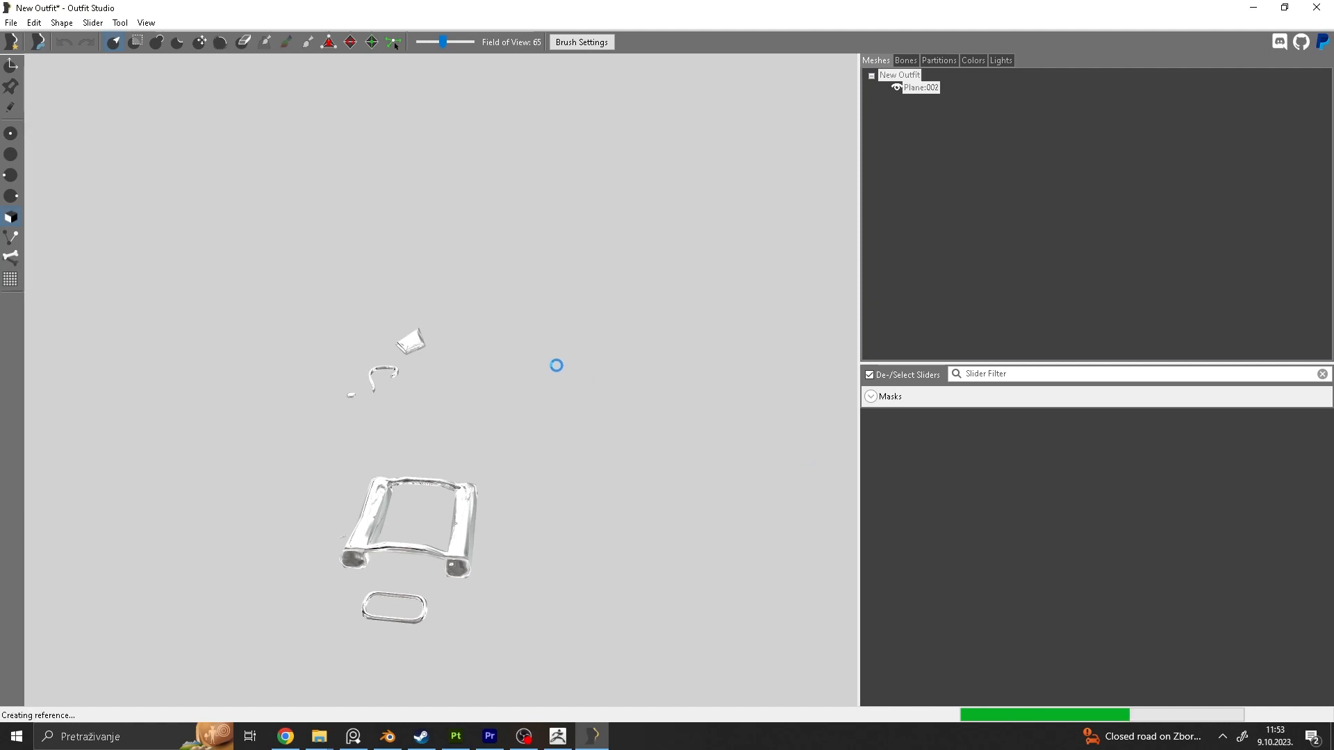
Step: Turn off textures and turn on the wireframe display for the body and the metal pieces
scroll(535, 330, "down", 1)
key("alt")
key("t")
left_click(549, 268)
key("w")
scroll(554, 273, "down", 3)
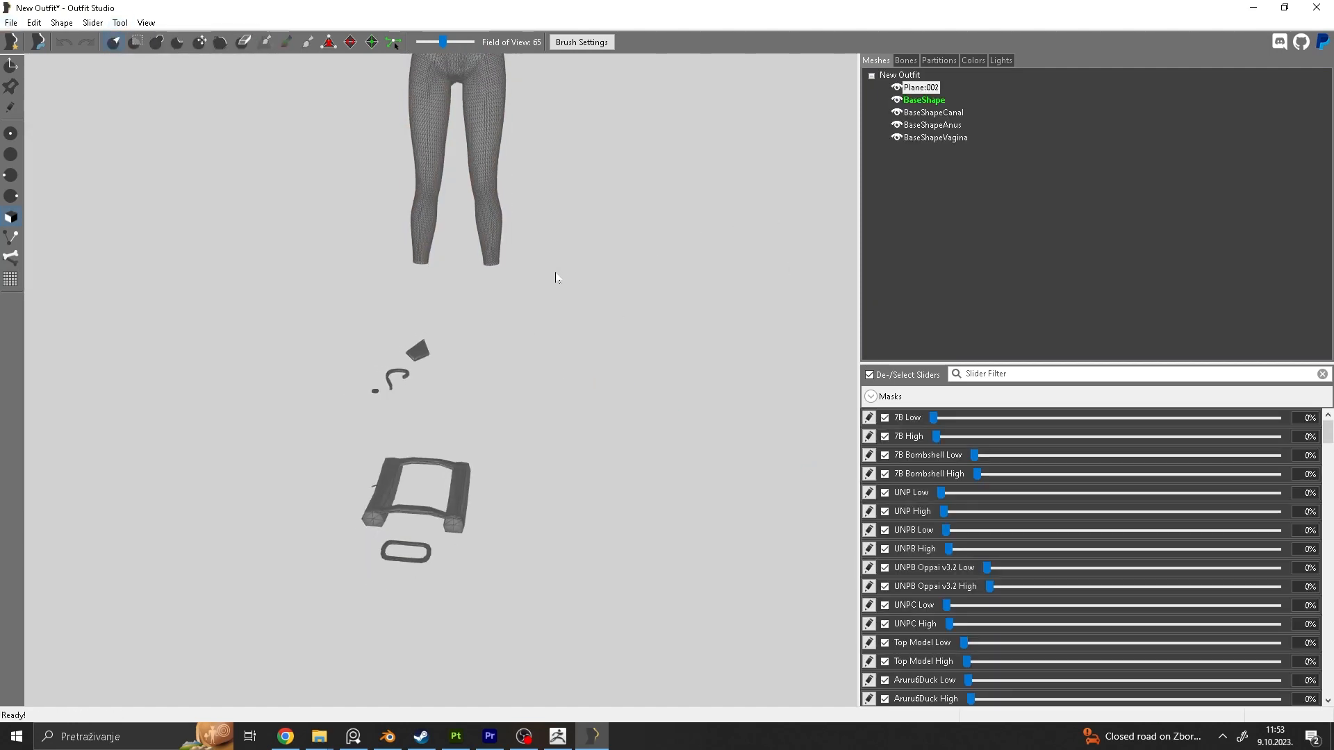
right_click_drag(549, 309, 588, 419)
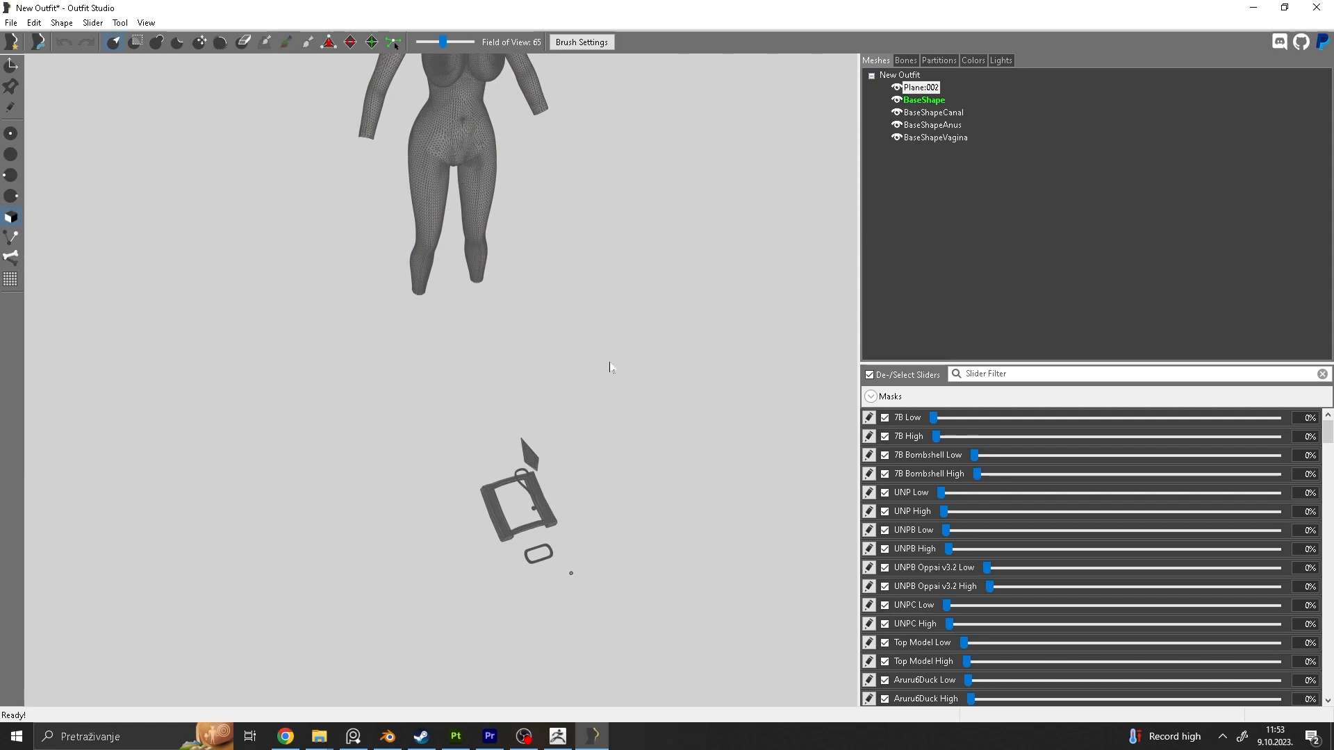
Step: Show the bone list, select the NPC Belly bone and set the weight brush size to 0.65
left_click(906, 61)
left_click(910, 154)
left_click(582, 42)
left_click_drag(654, 63, 701, 63)
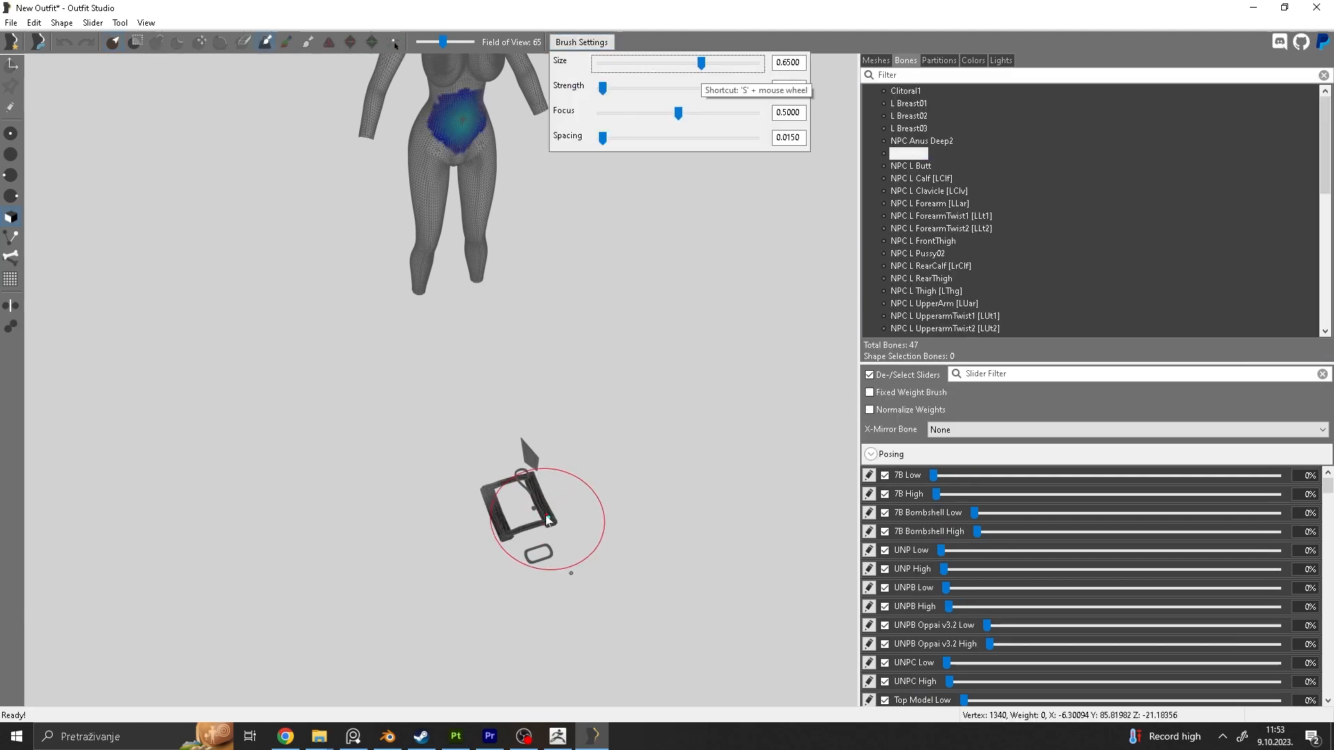
Step: Paint weights on the metal pieces for the NPC L ForearmTwist1, NPC L RearThigh and NPC L Pussy02 bones
left_click(941, 216)
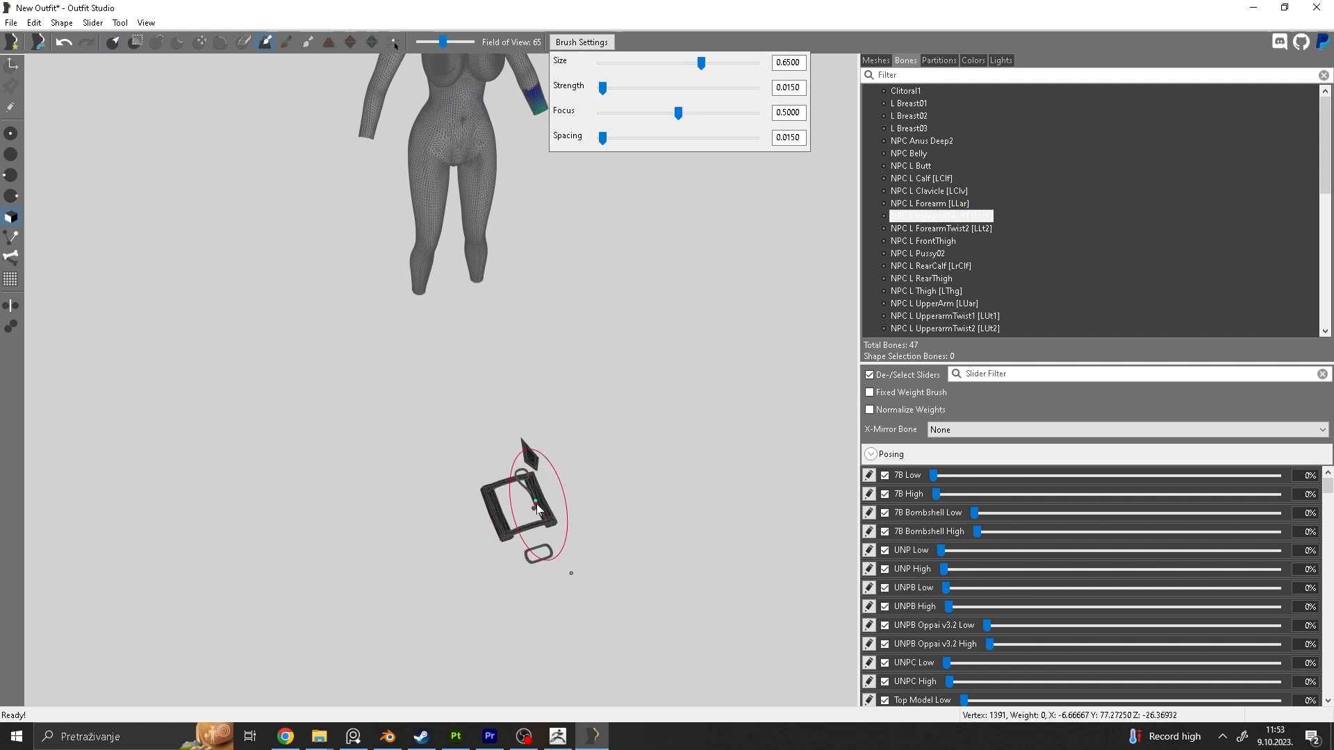
mouse_move(534, 477)
left_mouse_down()
mouse_move(521, 468)
mouse_move(533, 500)
mouse_move(496, 501)
mouse_move(535, 491)
mouse_move(532, 504)
left_mouse_up()
left_click(921, 279)
left_click(918, 255)
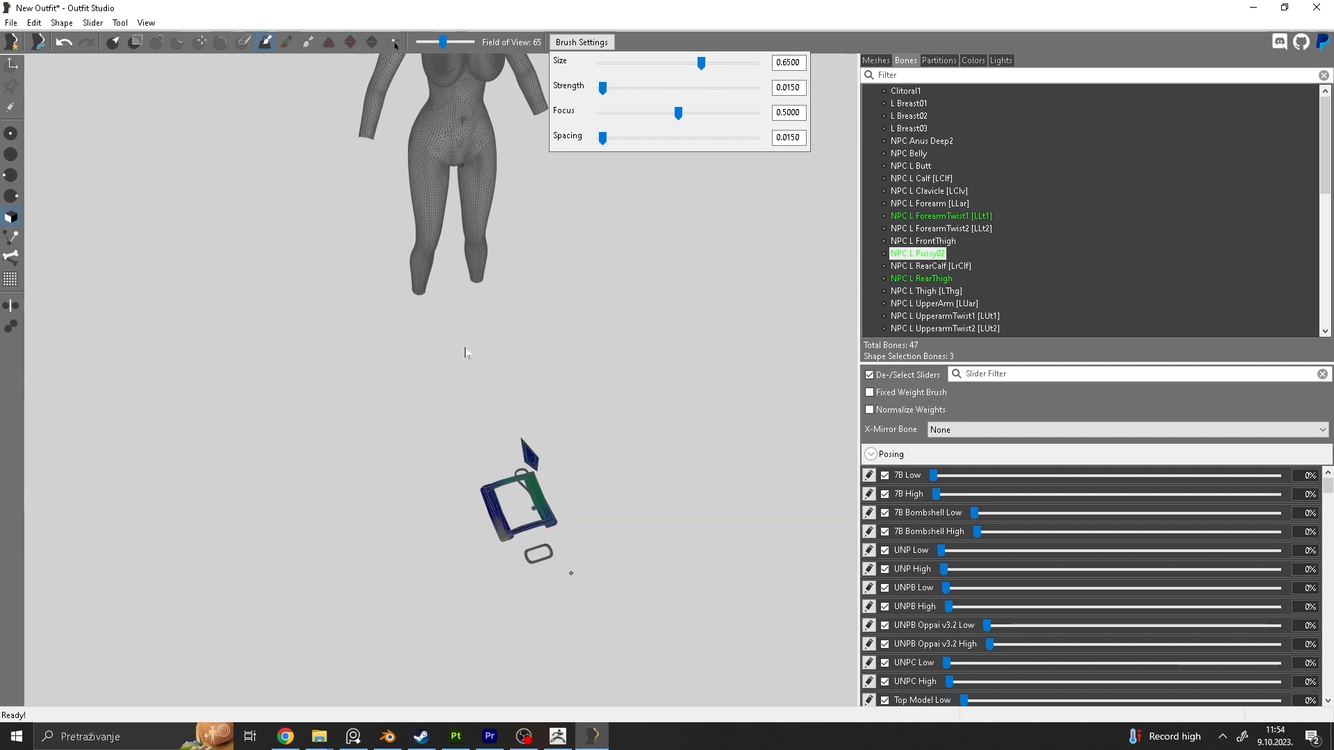
left_click(943, 216)
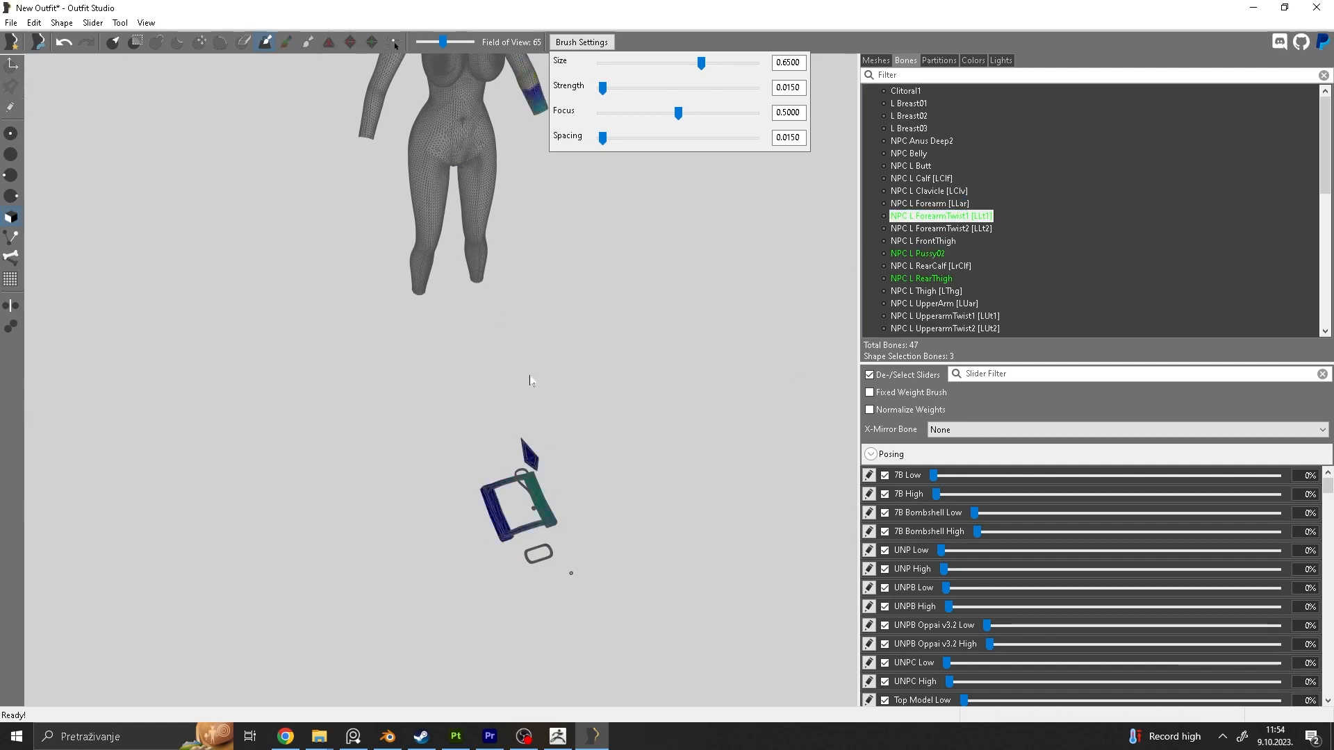
Step: Erase the metal pieces' painted weights for the NPC L ForearmTwist1, NPC L Pussy02 and NPC L RearThigh bones
left_click(875, 60)
left_click(917, 101)
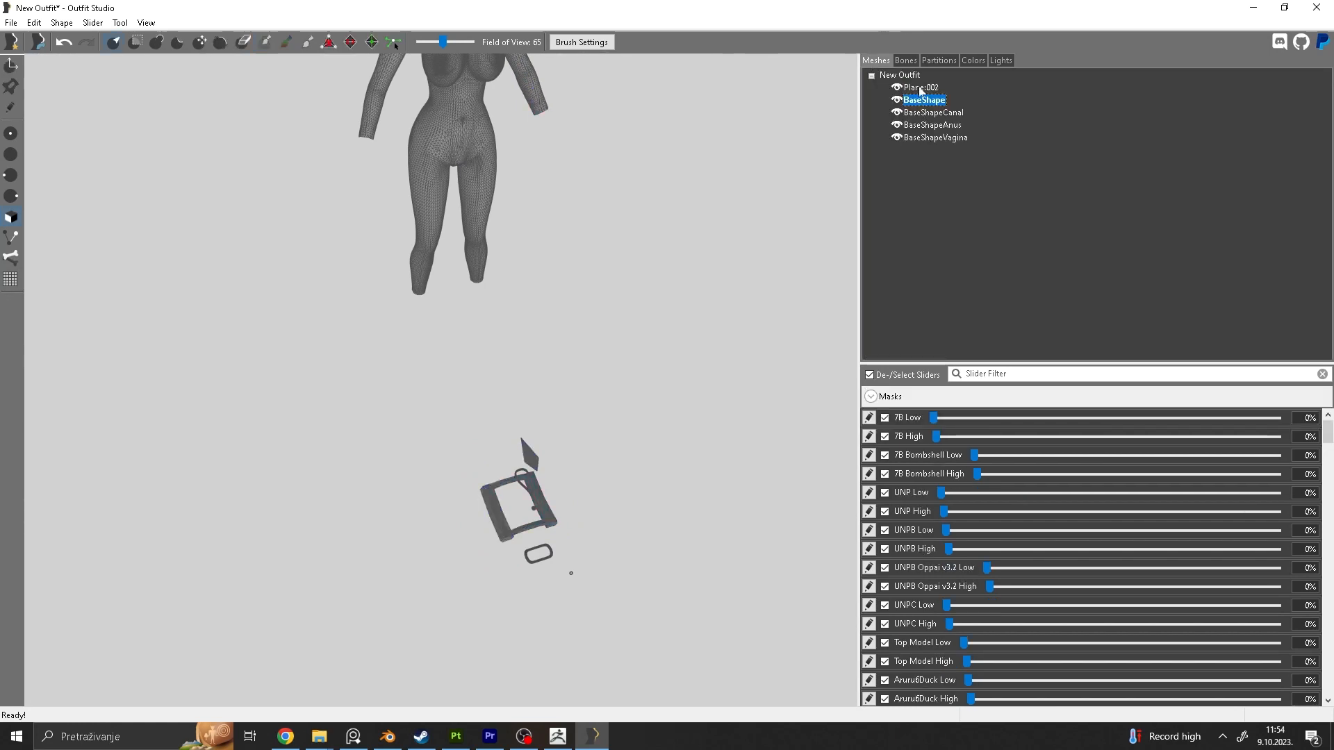
left_click(906, 60)
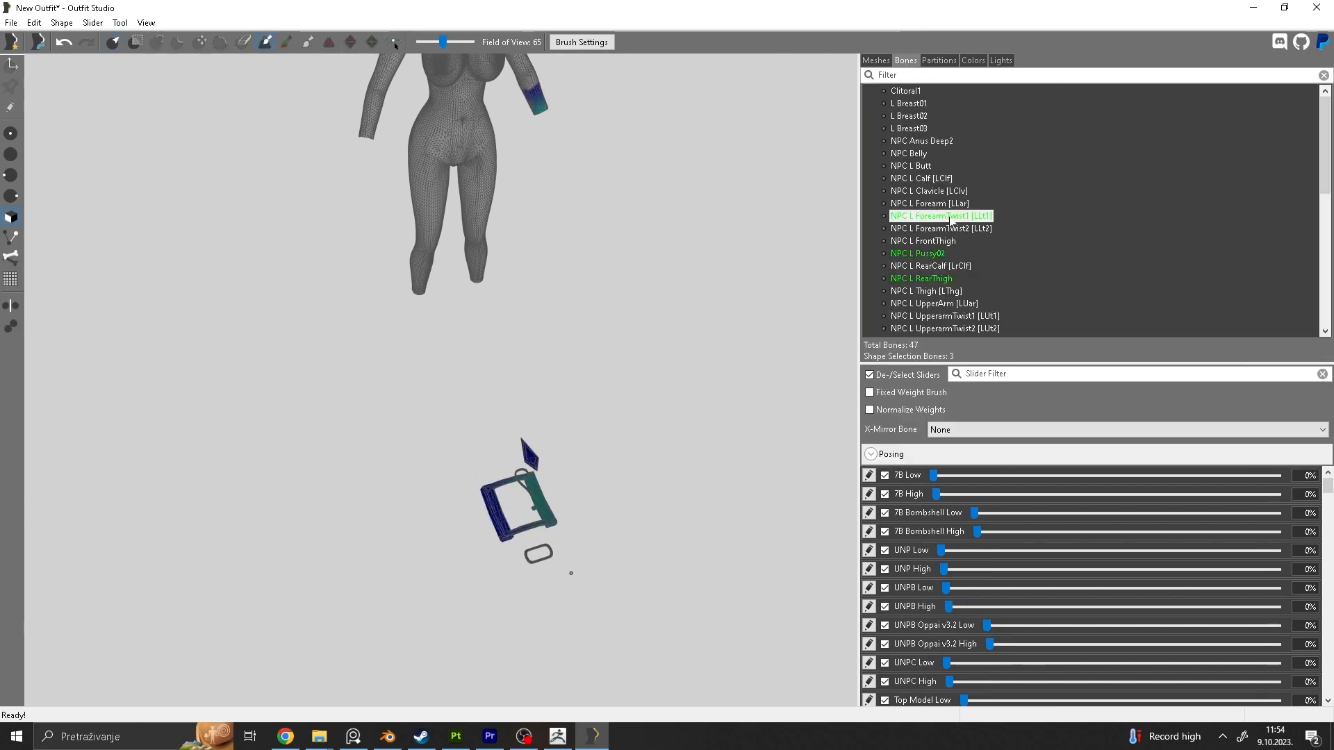
mouse_move(546, 514)
left_mouse_down("alt")
mouse_move(530, 479)
mouse_move(482, 485)
left_mouse_up("alt")
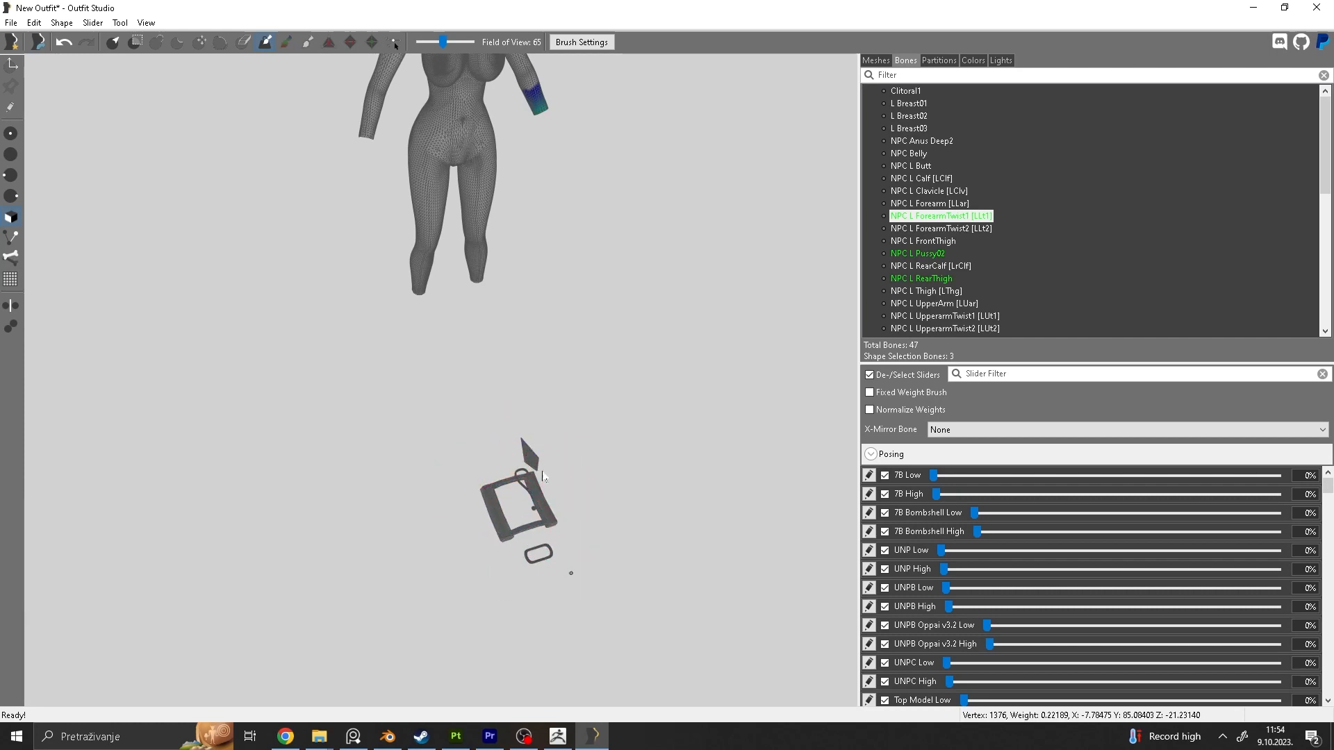
left_click(918, 253)
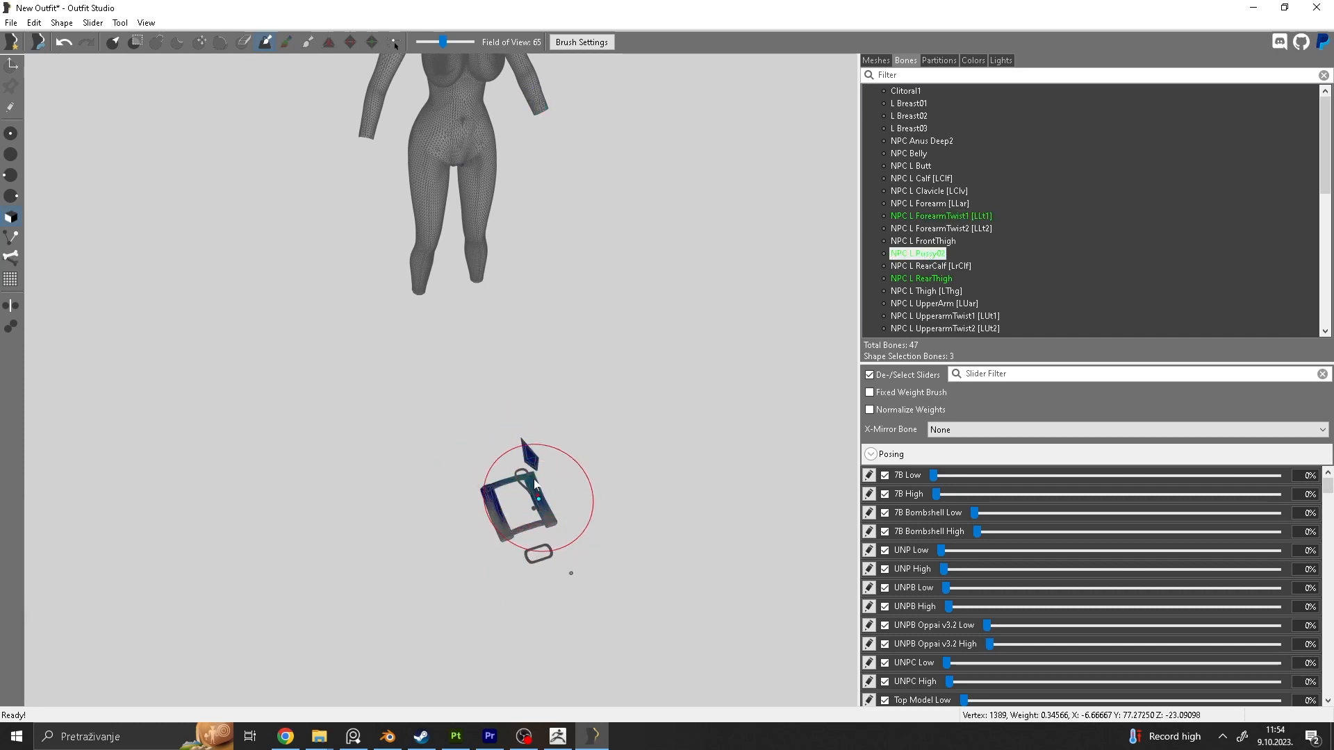
left_click_drag(539, 480, 488, 492, "alt")
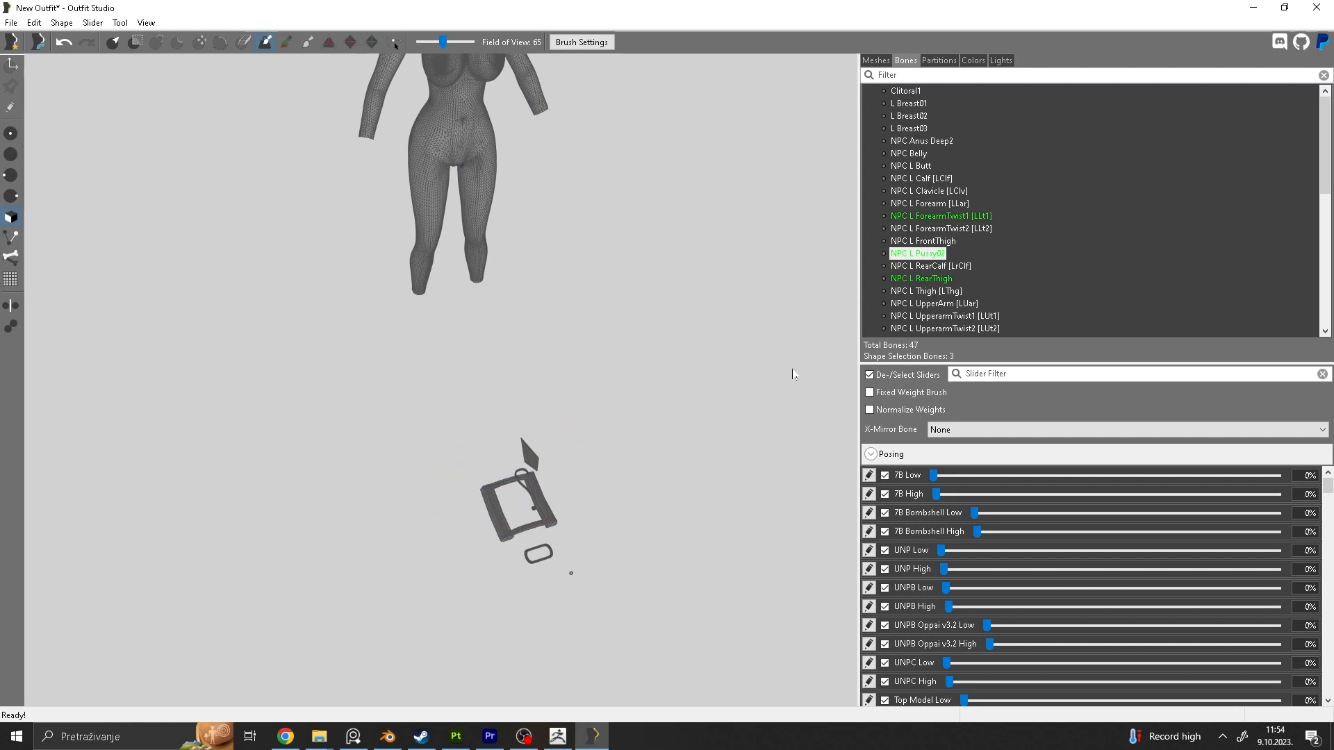
left_click(935, 280)
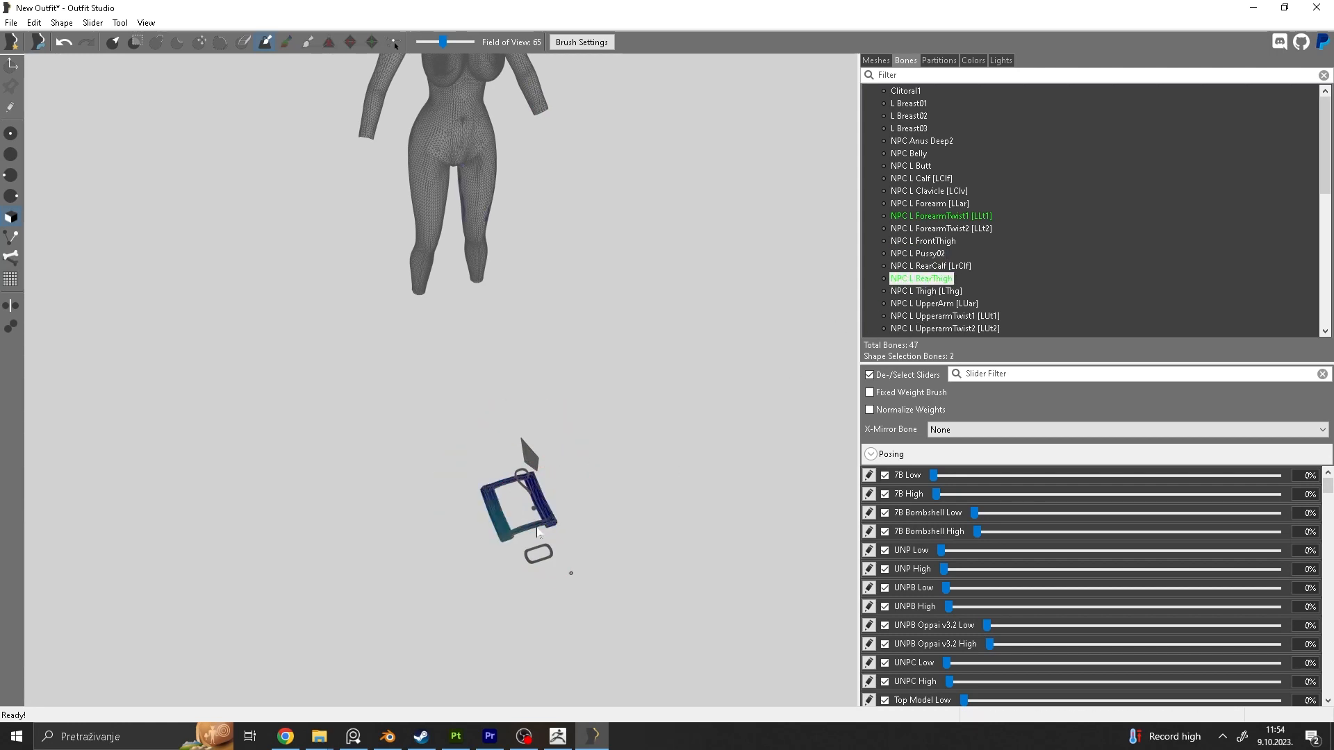
left_click_drag(548, 503, 507, 493, "alt")
Step: Paint NPC L ForearmTwist1 weights over the buckle frame and wedge piece with brush strength 1, and return to the mesh list
left_click(931, 216)
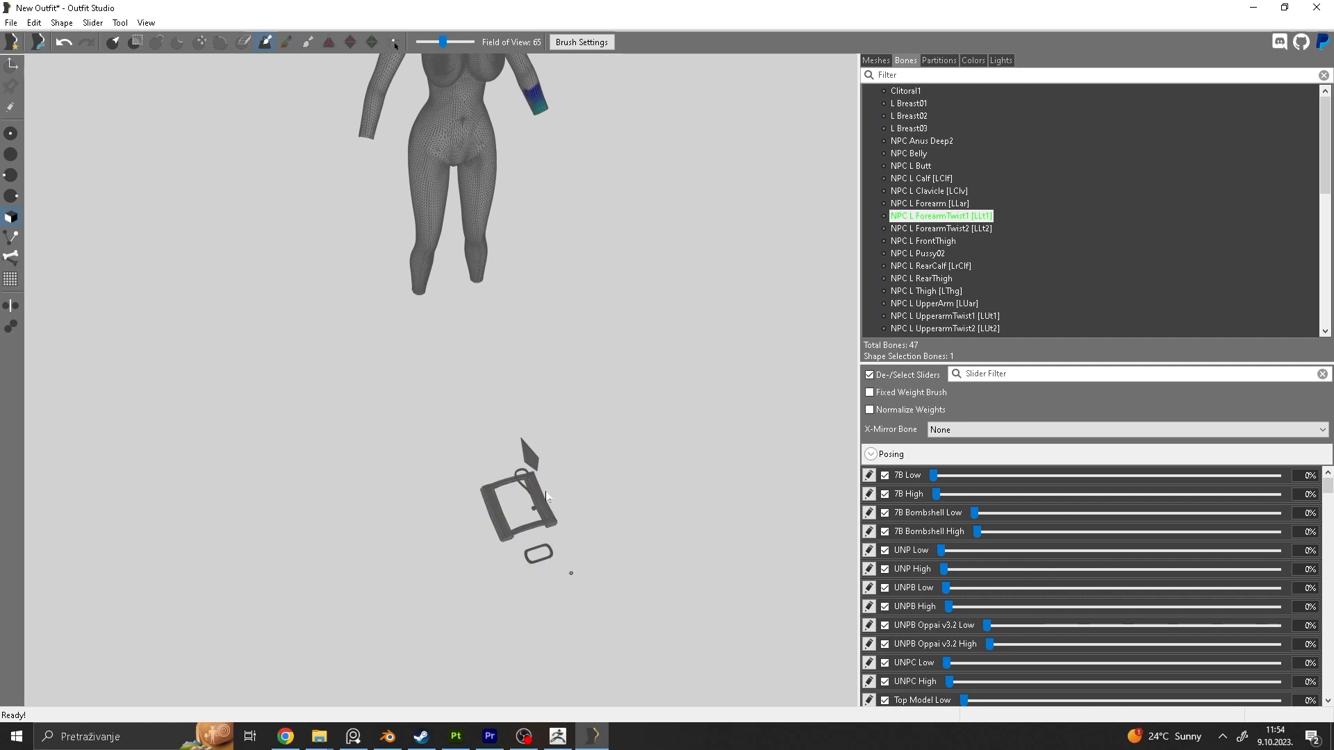
mouse_move(546, 514)
left_mouse_down()
mouse_move(535, 490)
mouse_move(523, 511)
mouse_move(489, 482)
left_mouse_up()
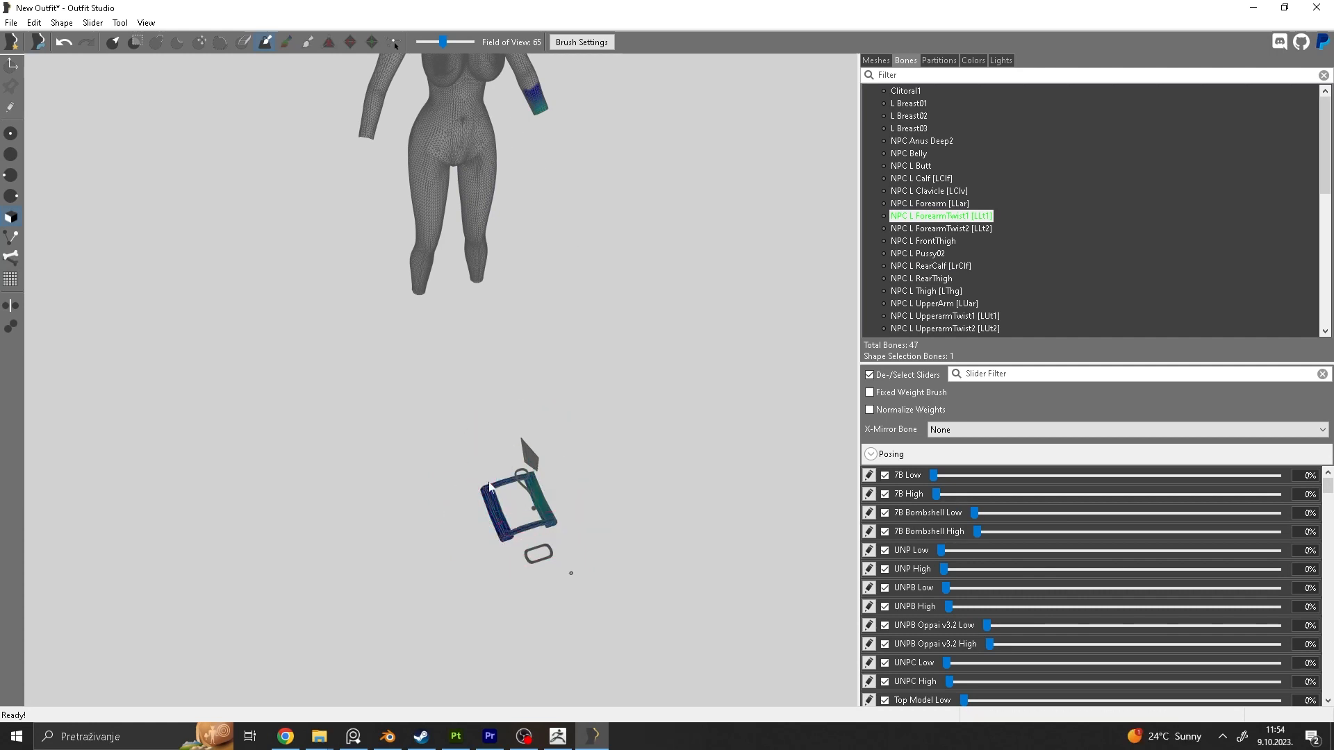
left_click(586, 46)
left_click_drag(618, 89, 758, 88)
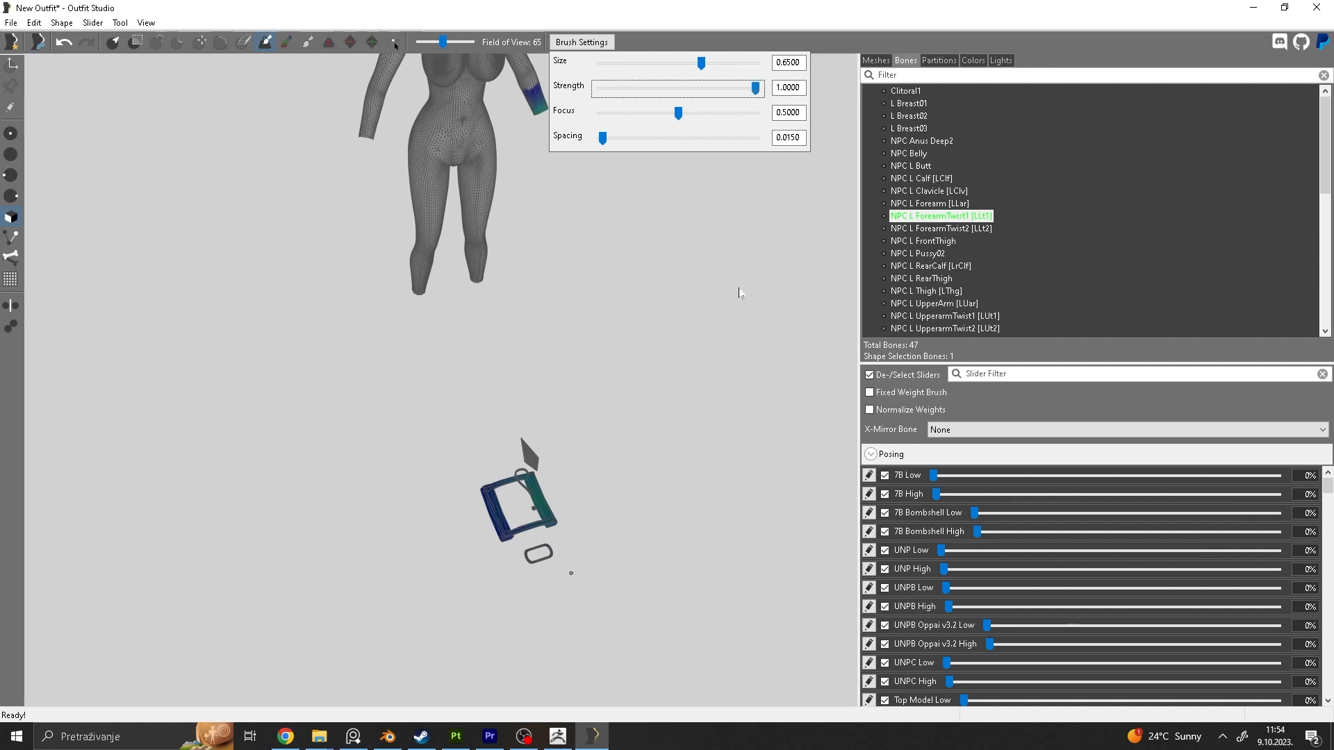
mouse_move(552, 514)
left_mouse_down()
mouse_move(528, 480)
mouse_move(492, 498)
mouse_move(503, 532)
left_mouse_up()
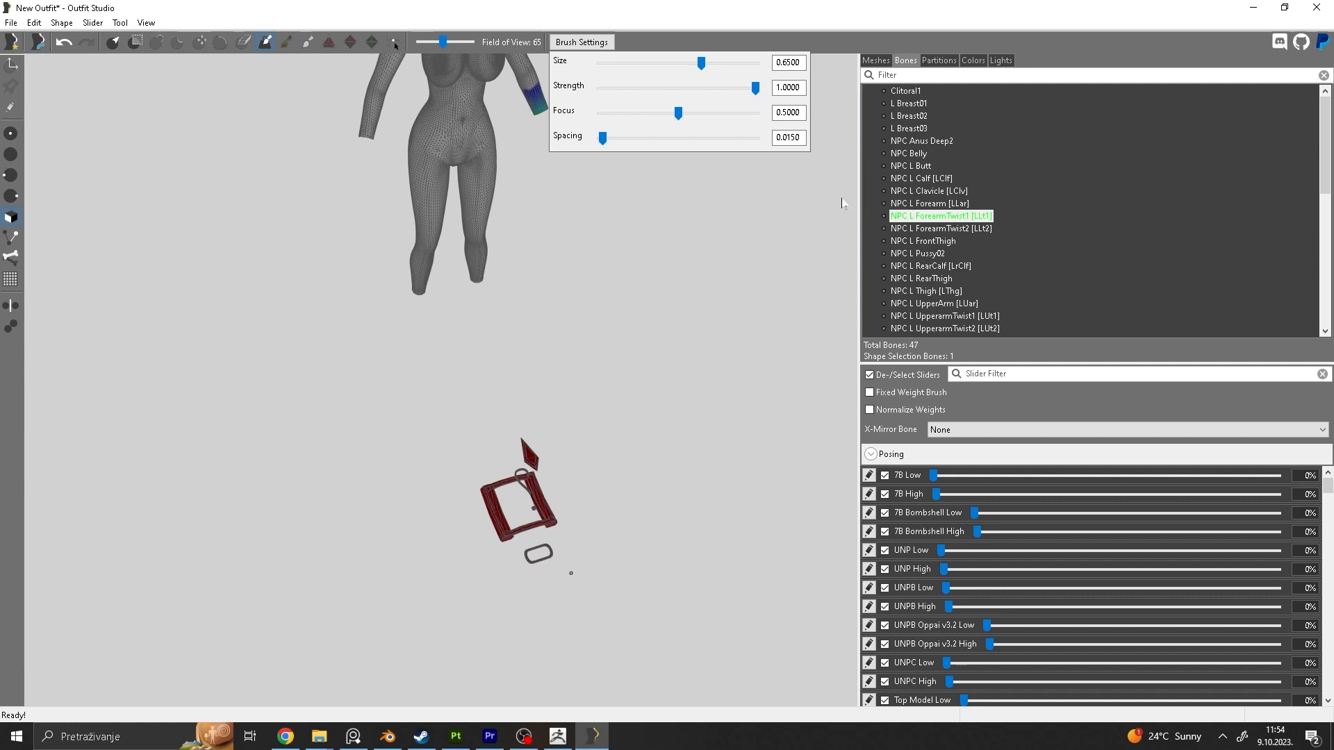
left_click(880, 62)
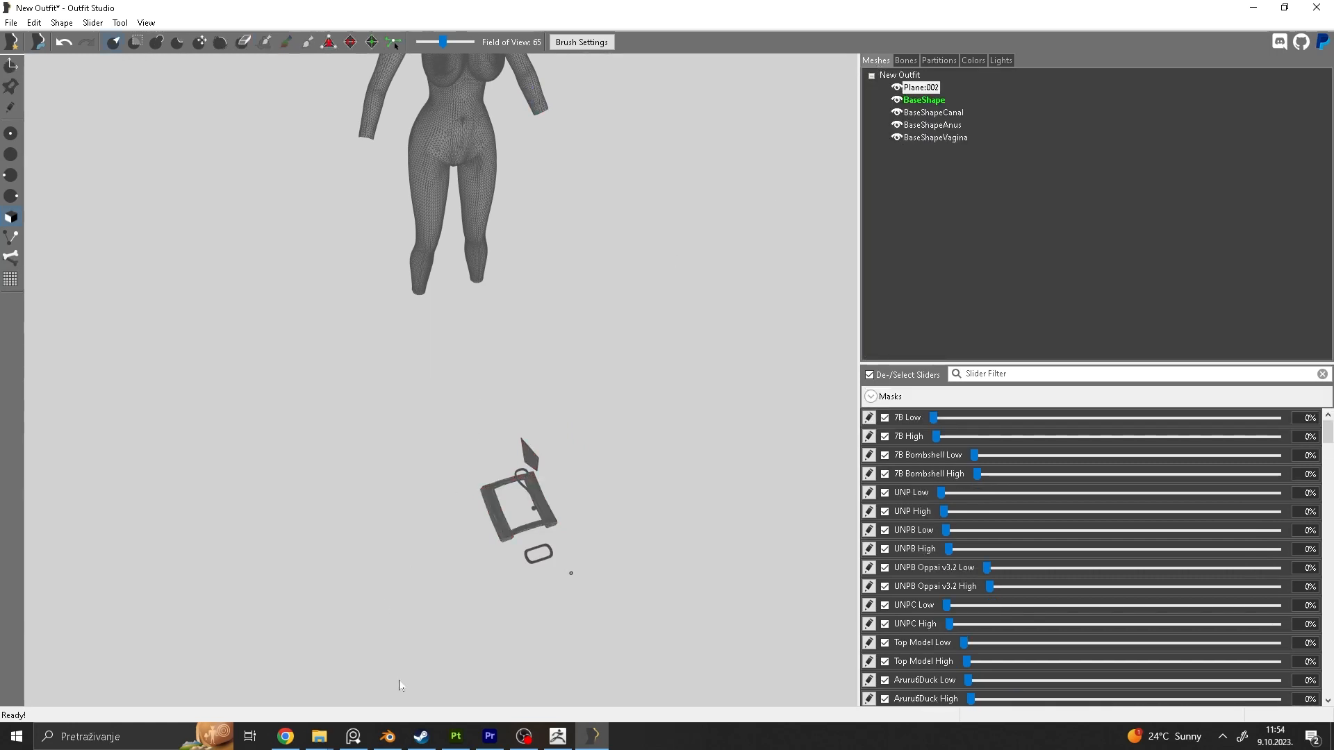
Step: Switch to Blender, select the joined metal pieces object and open its mesh for editing around the corset front
left_click(388, 737)
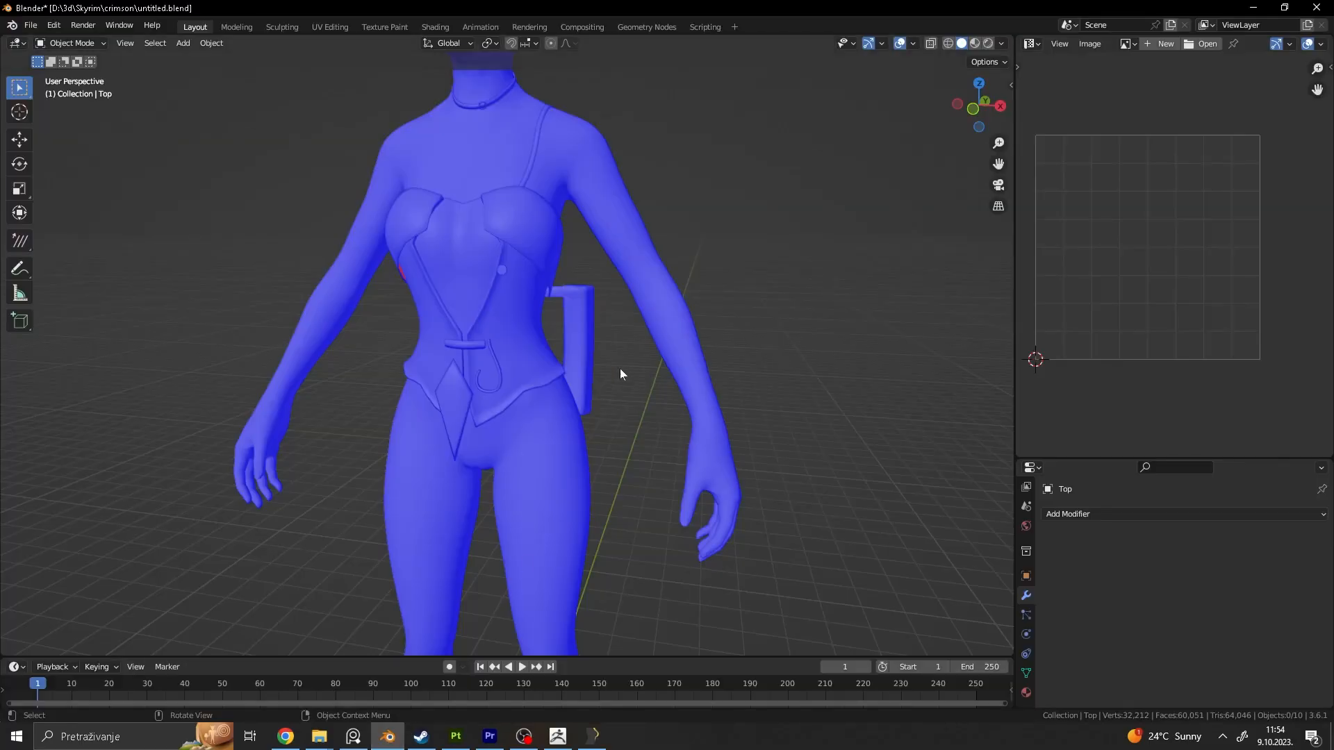
left_click(599, 318)
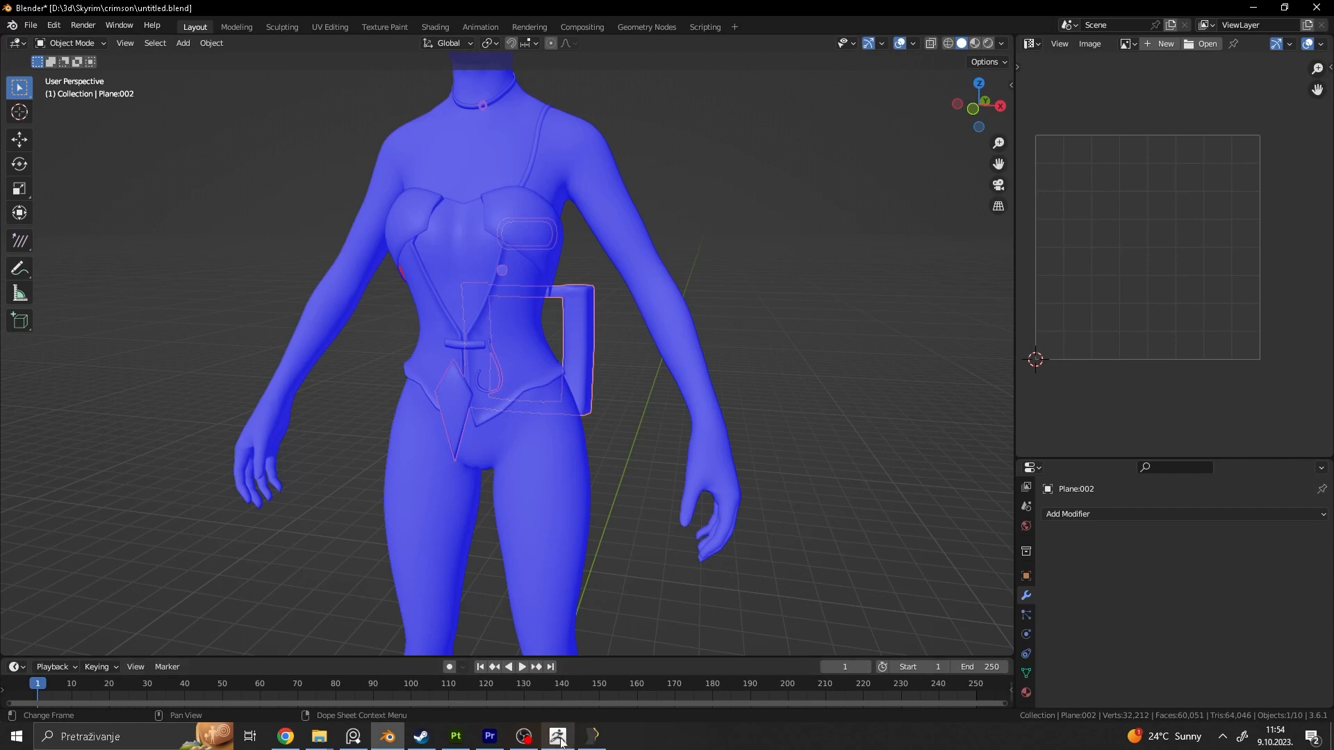
key("Tab")
scroll(514, 264, "up", 2)
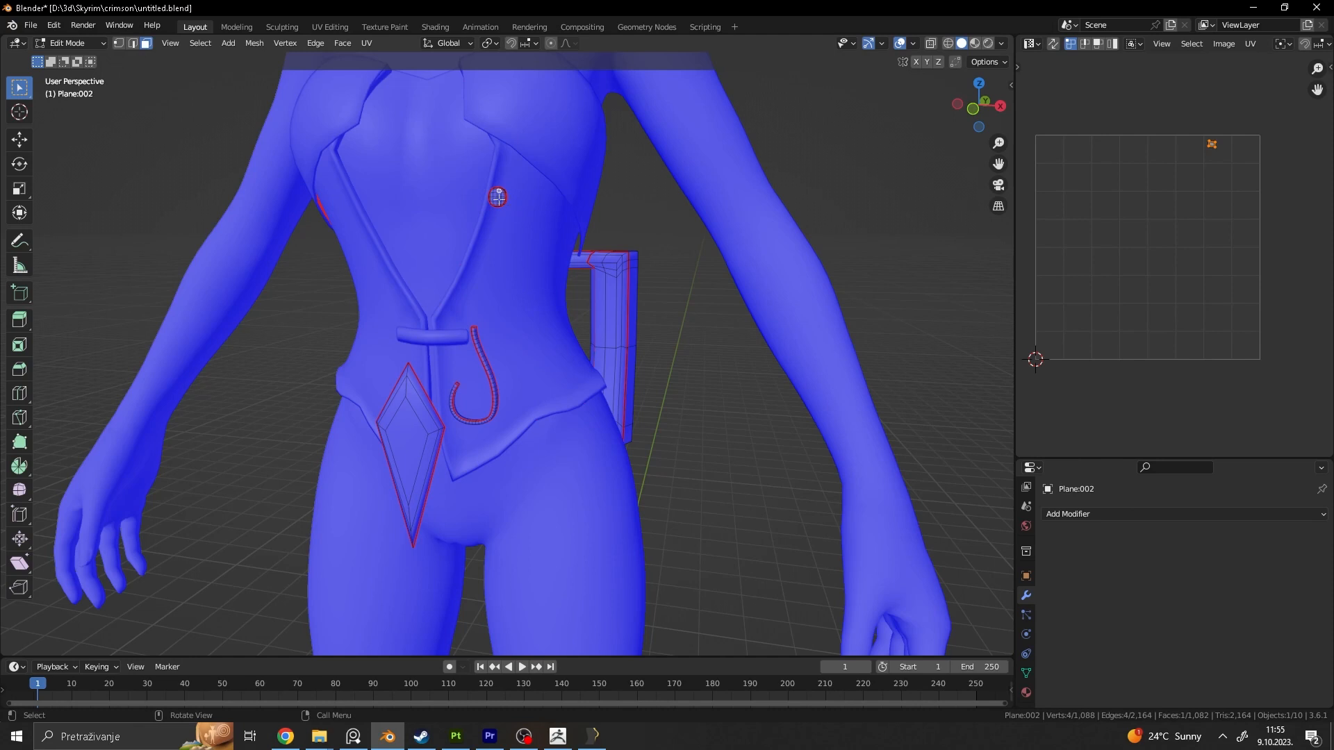
Step: Try duplicating the round button's linked geometry below the original, undo the duplicate and clear the selection
key("l")
key("shift+d")
left_click(496, 274)
key("ctrl+z")
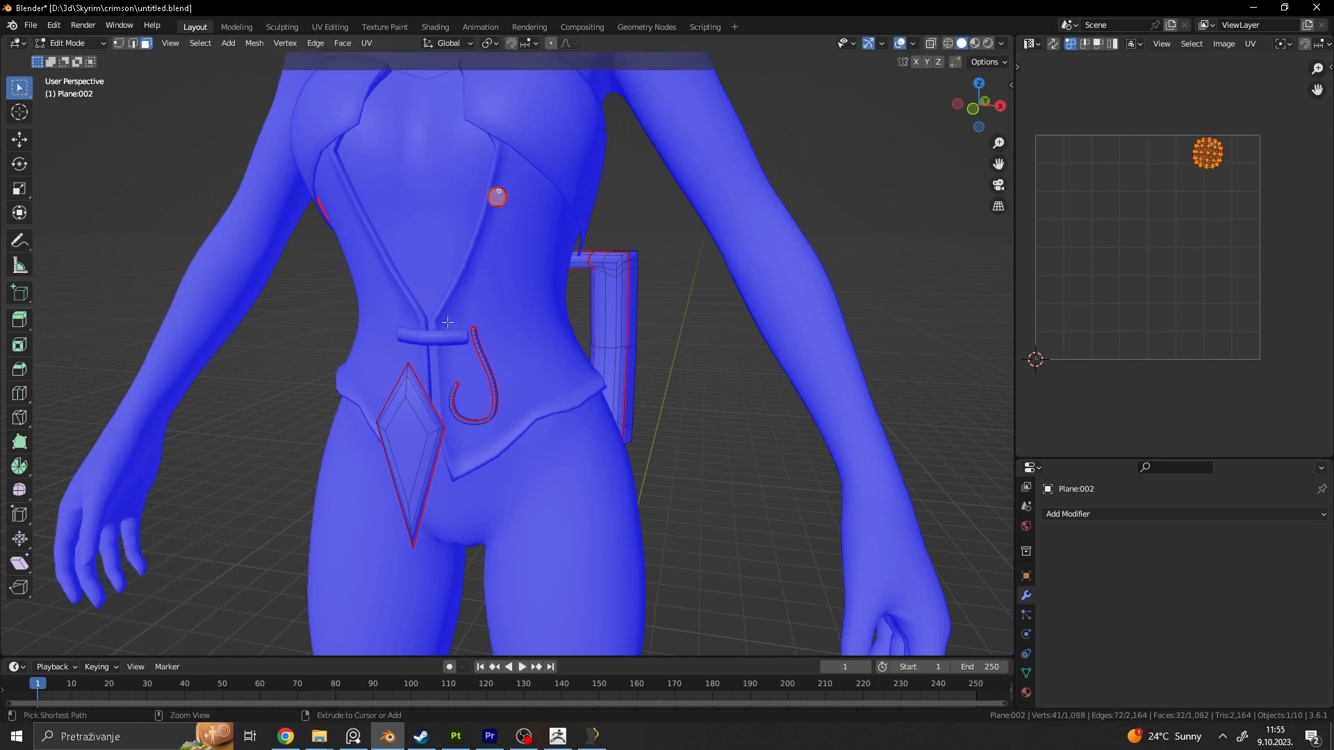
left_click(503, 370)
scroll(601, 370, "down", 5)
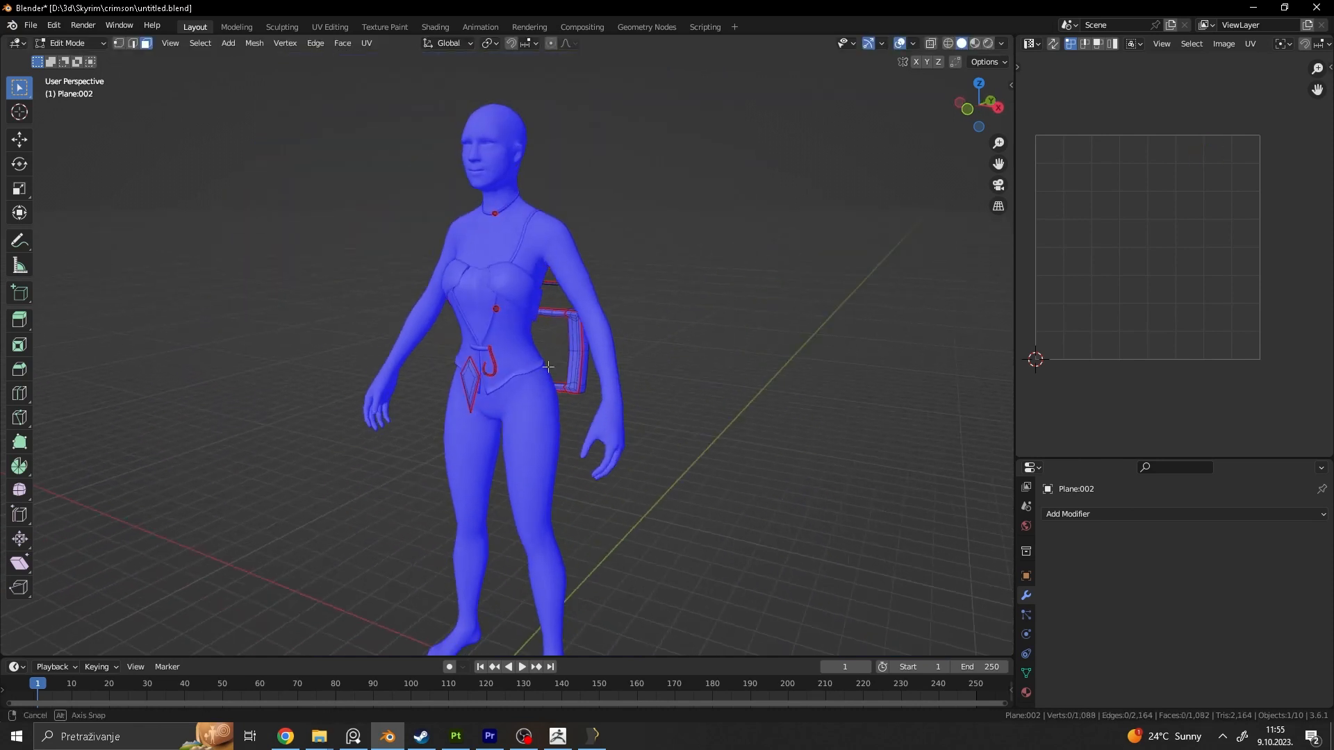
Step: Return to Object Mode and turn off the Face Orientation overlay while keeping solid shading
key("Tab")
key("z")
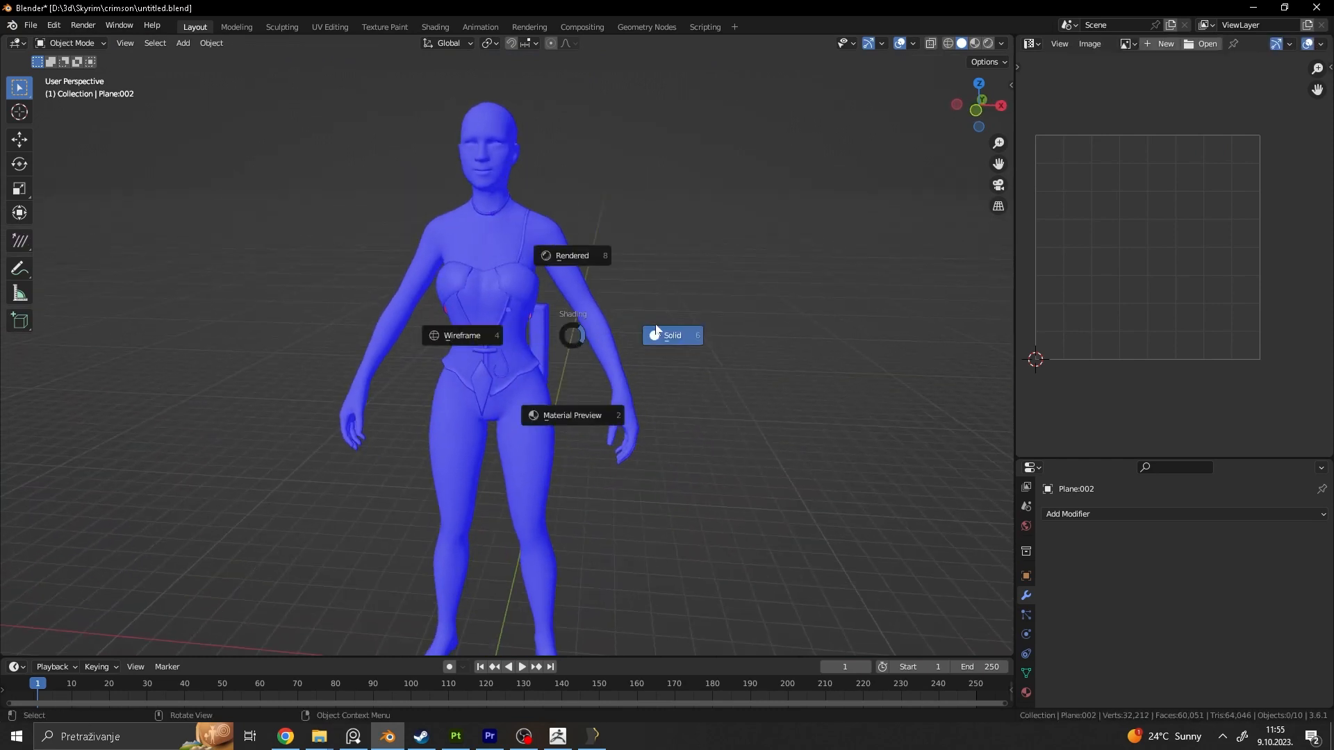
left_click(913, 43)
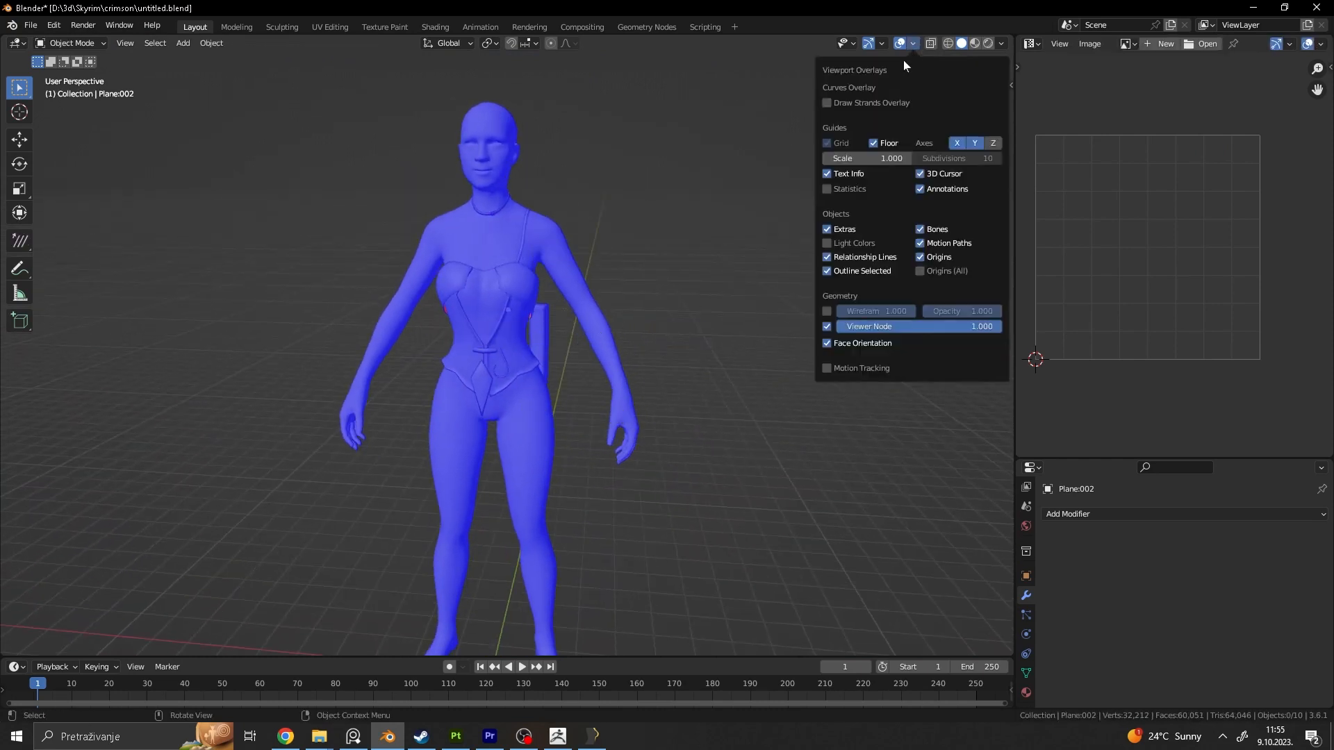
left_click(863, 343)
Step: Examine the metal pieces on the corset from several angles, checking the wedge, hook, button and buckle frame in object and mesh view
scroll(527, 384, "up", 4)
left_click(477, 412)
key("Tab")
middle_click_drag(446, 409, 799, 337)
middle_click_drag(569, 336, 518, 360)
key("Tab")
left_click(607, 356)
scroll(607, 356, "down", 2)
key("Tab")
key("Tab")
scroll(517, 360, "up", 3)
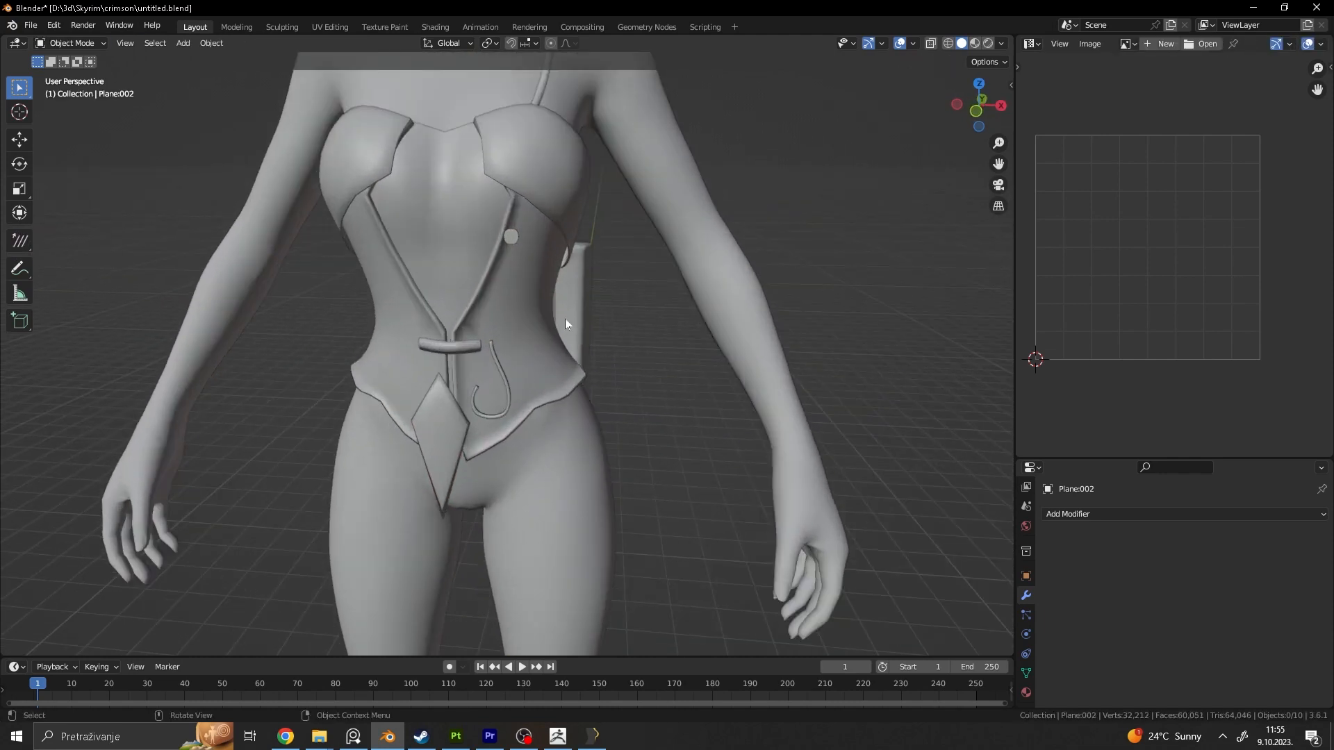
left_click(506, 401)
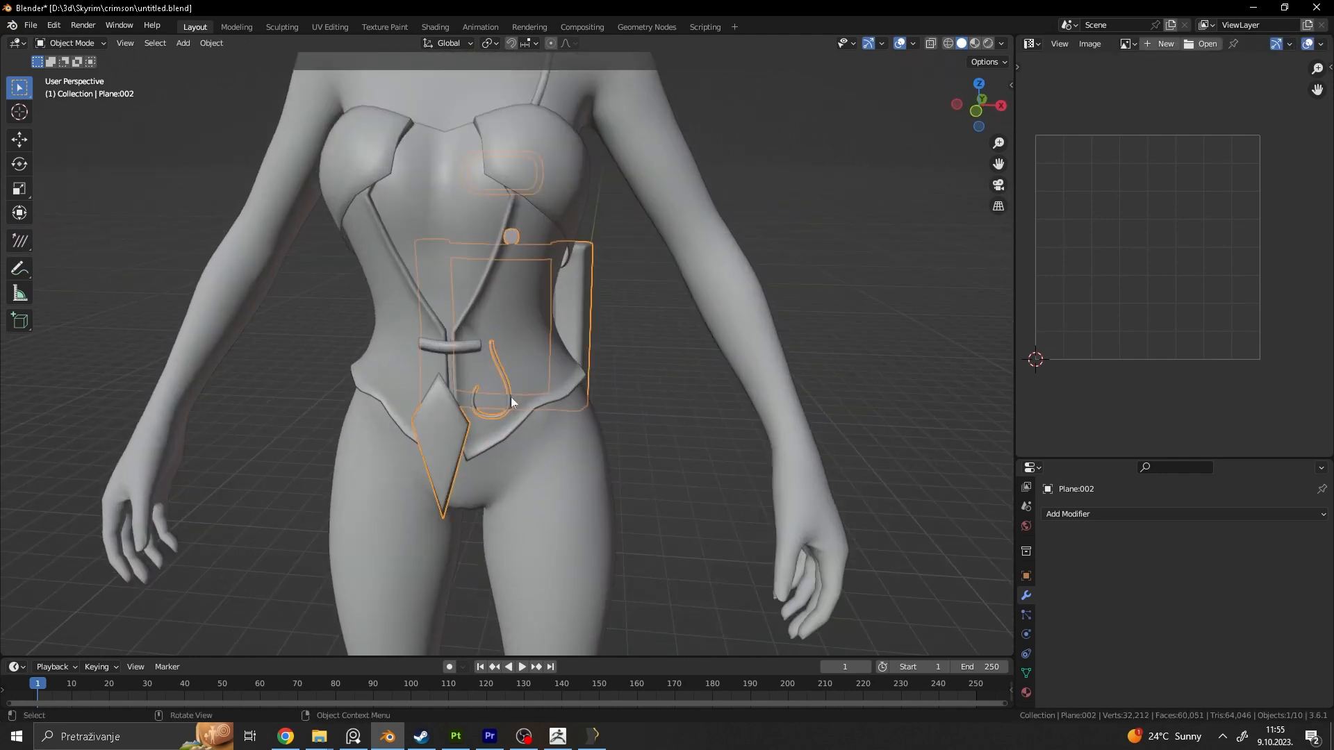
left_click(624, 343)
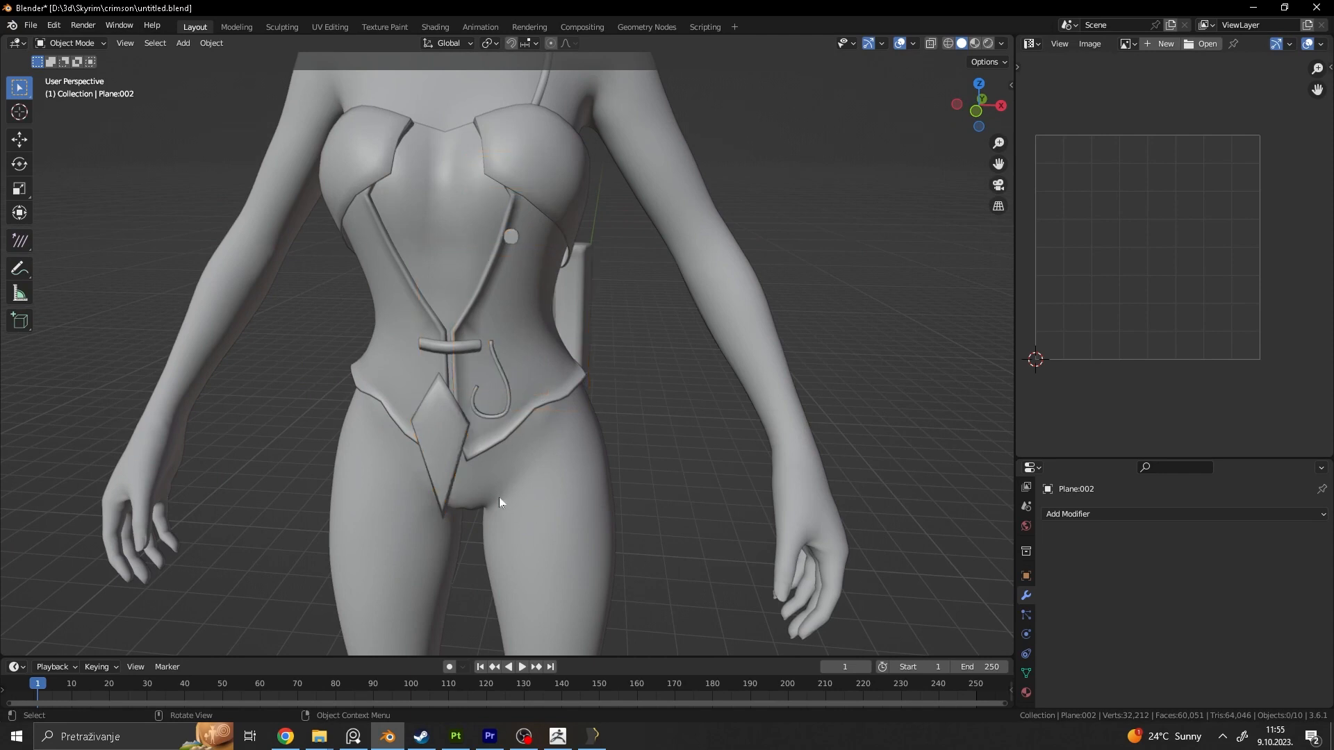
scroll(523, 459, "down", 4)
middle_click_drag(469, 452, 584, 513)
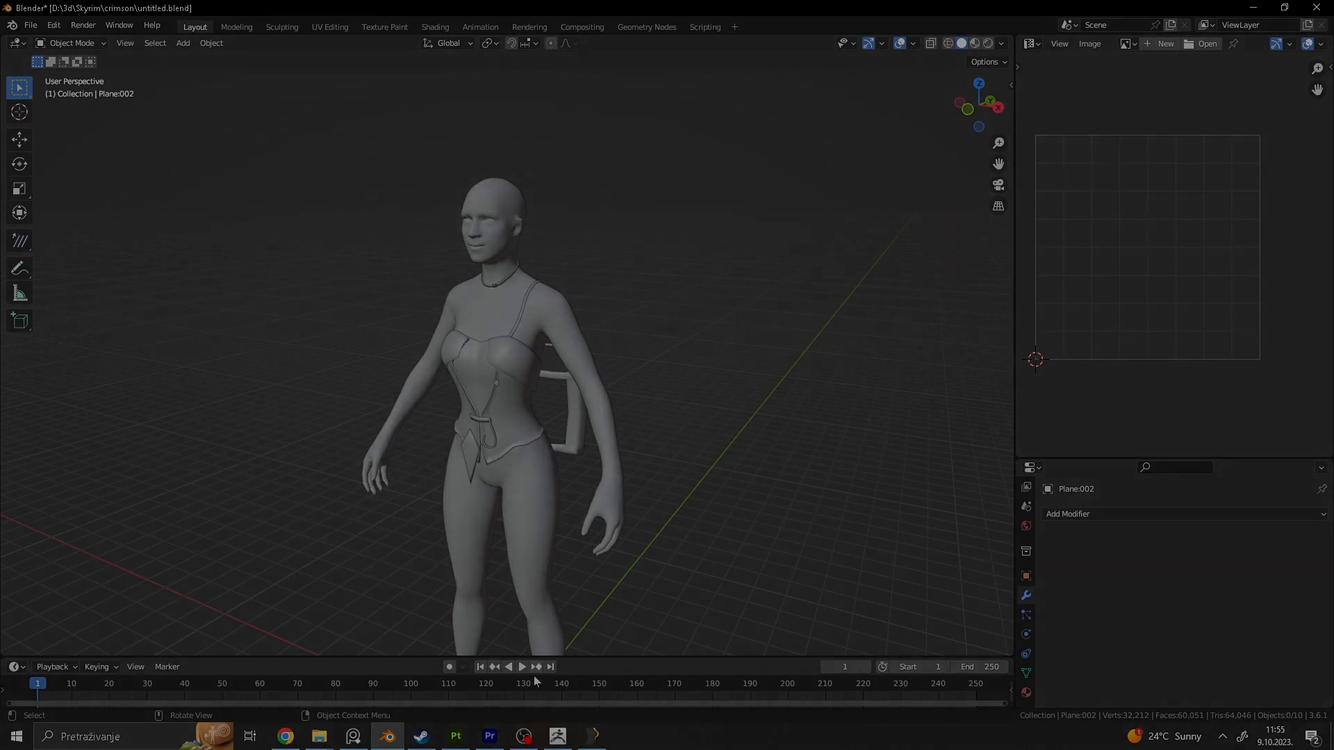